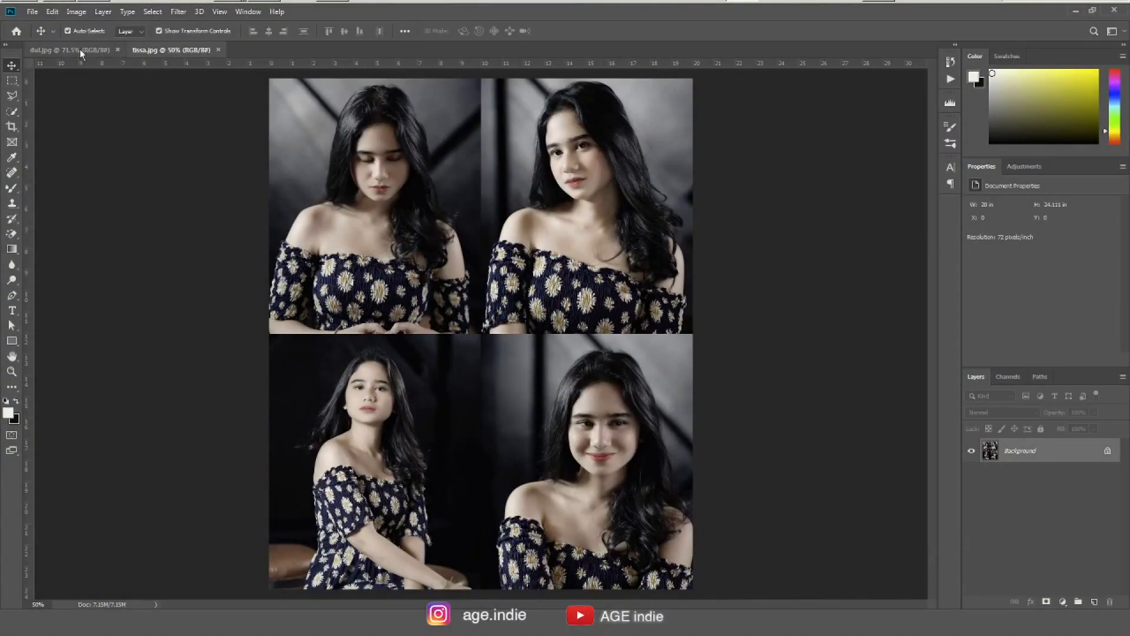
Examine the man's portrait in dul.jpg and the four-photo collage in tissa.jpg, comparing their composition and detail.
{"action": "left_click", "coordinate": [79, 50]}
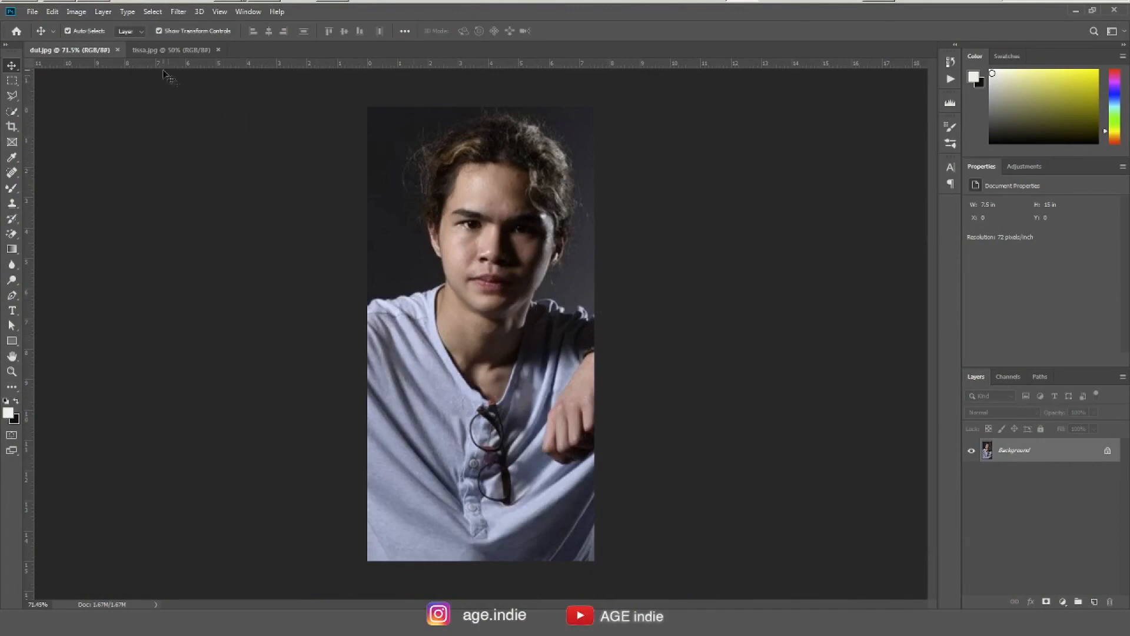
{"action": "left_click", "coordinate": [171, 50]}
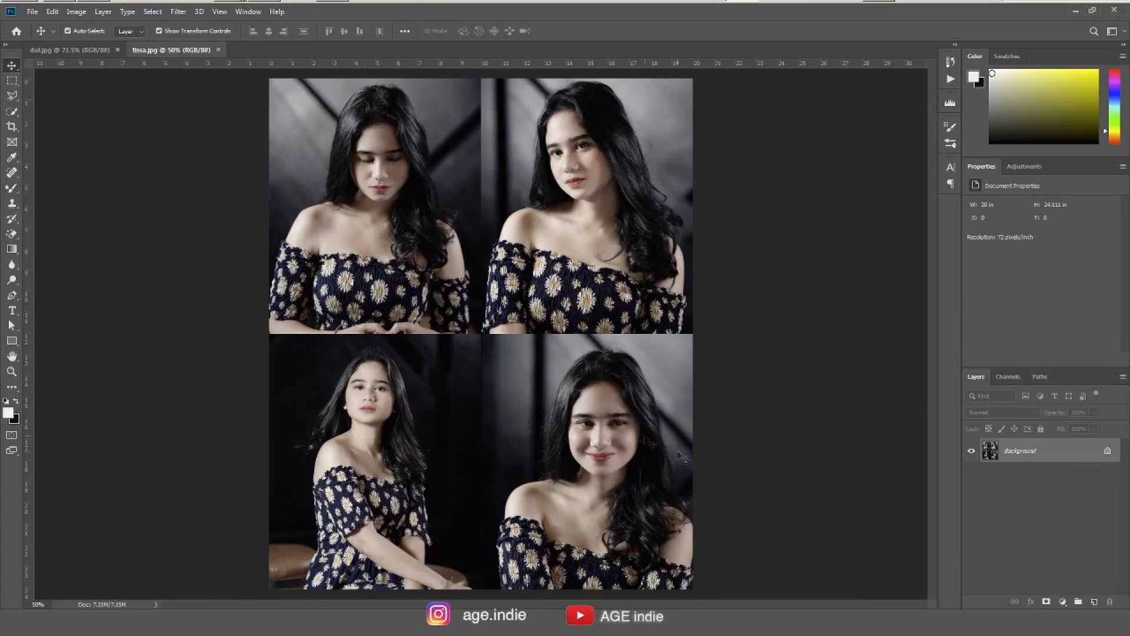
{"action": "left_click_drag", "start_coordinate": [576, 437], "coordinate": [620, 438]}
{"action": "left_click_drag", "start_coordinate": [726, 448], "coordinate": [588, 227]}
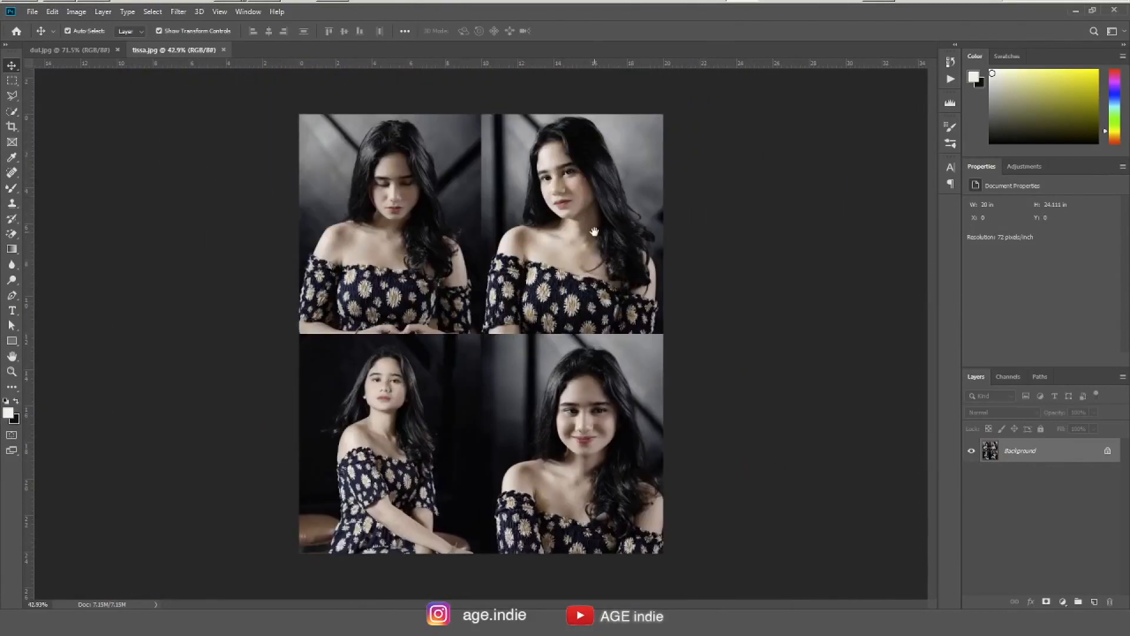
{"action": "key", "text": "ctrl+Tab"}
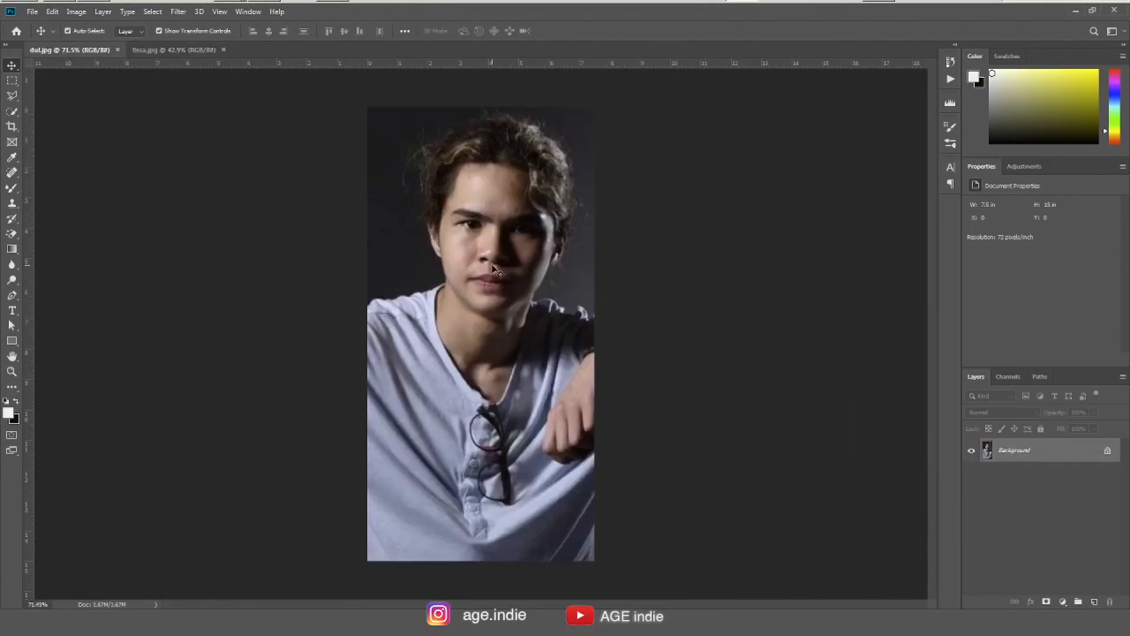
{"action": "left_click", "coordinate": [170, 52]}
{"action": "left_click_drag", "start_coordinate": [577, 422], "coordinate": [612, 454]}
{"action": "left_click_drag", "start_coordinate": [690, 473], "coordinate": [619, 357]}
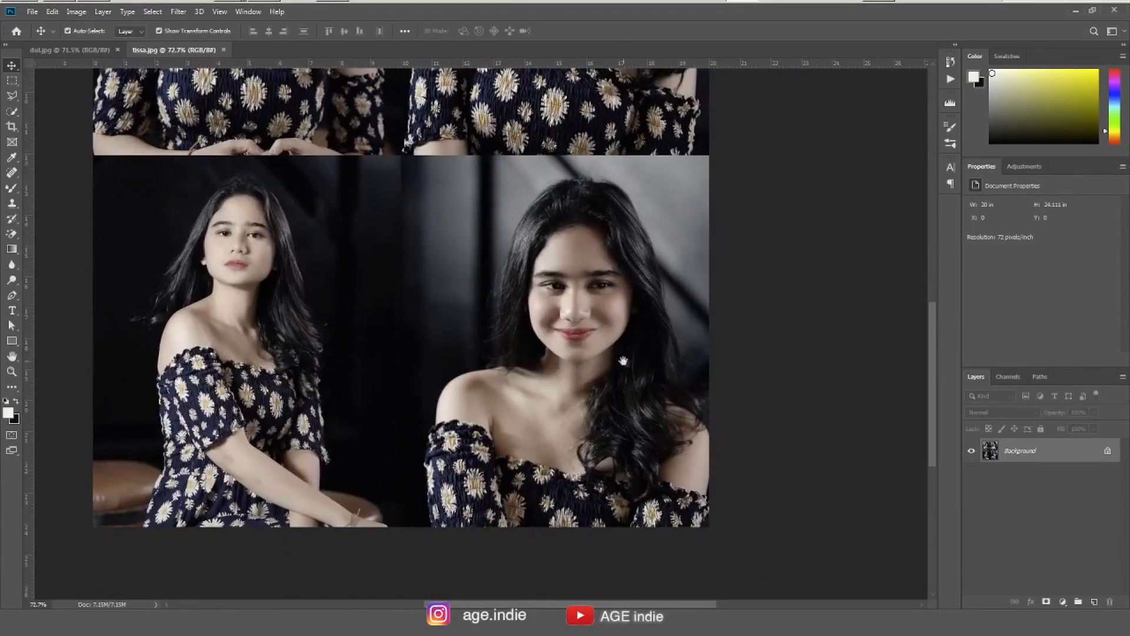
{"action": "left_click_drag", "start_coordinate": [573, 290], "coordinate": [647, 346]}
{"action": "left_click_drag", "start_coordinate": [678, 381], "coordinate": [681, 325]}
{"action": "left_click_drag", "start_coordinate": [714, 372], "coordinate": [668, 367]}
{"action": "left_click_drag", "start_coordinate": [629, 228], "coordinate": [601, 310]}
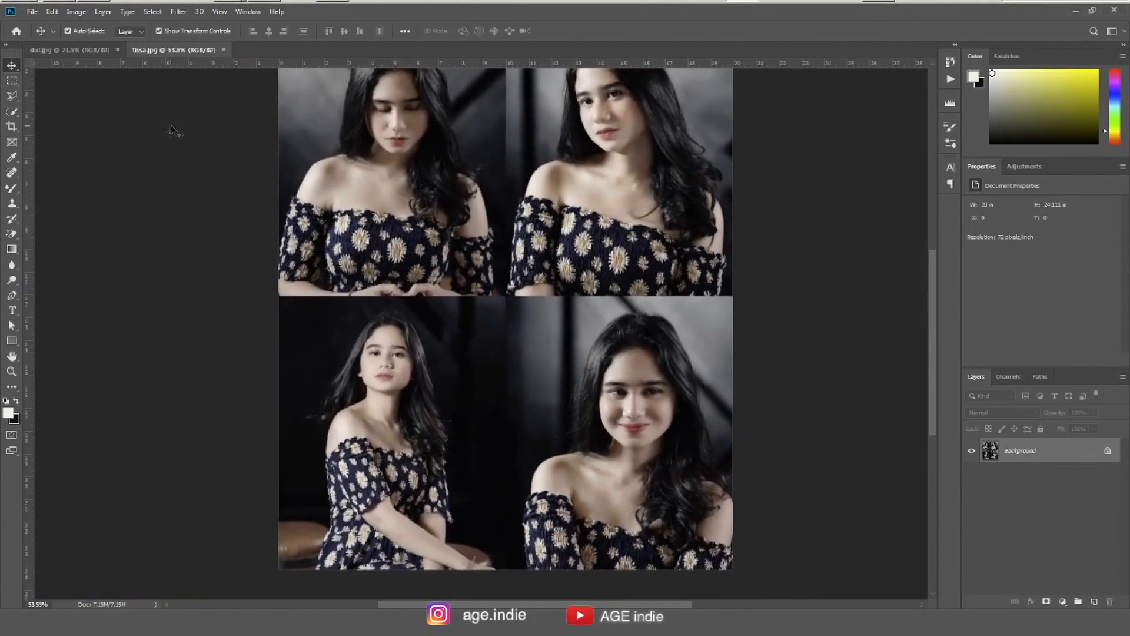
{"action": "left_click", "coordinate": [74, 50]}
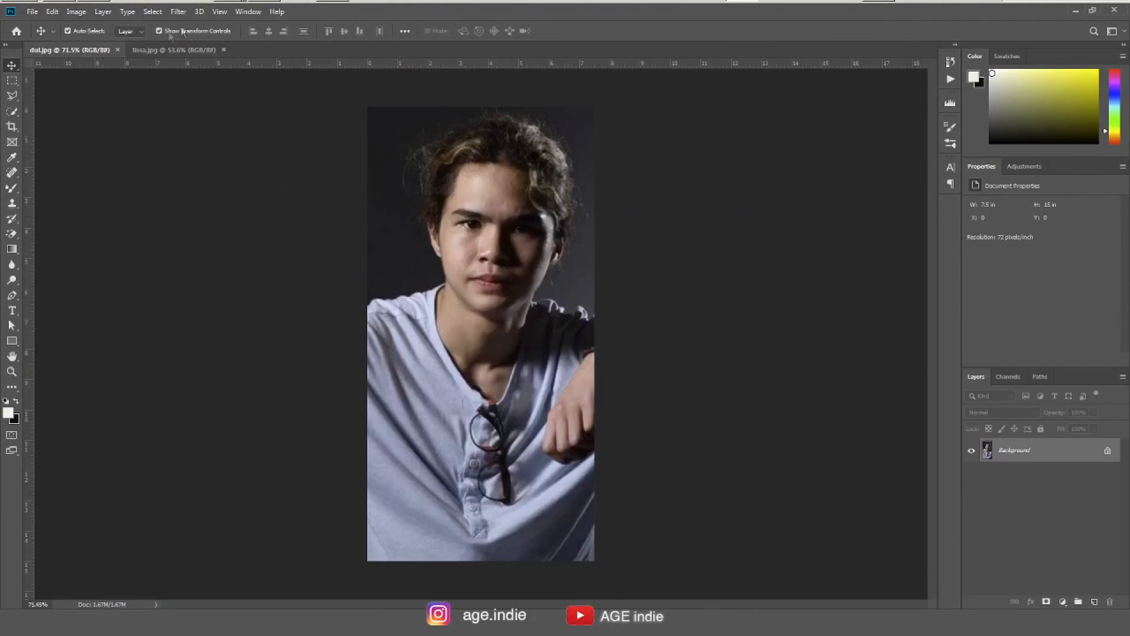
{"action": "left_click", "coordinate": [172, 50]}
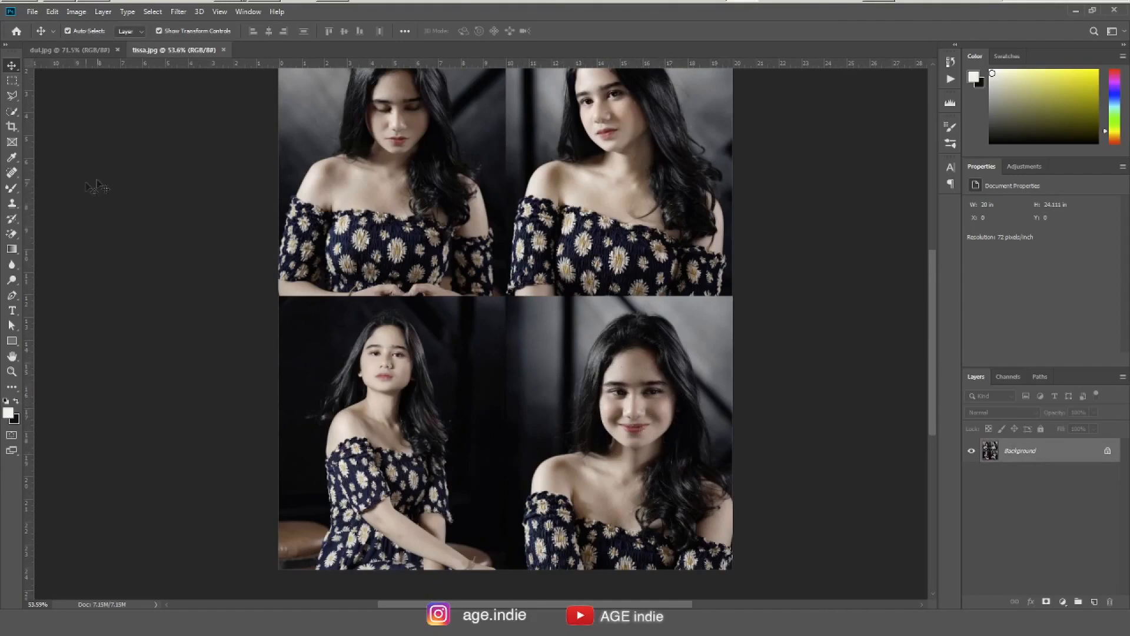
Crop tissa.jpg to the smiling portrait in the collage's lower-right quarter and return to the Move tool.
{"action": "left_click", "coordinate": [14, 128]}
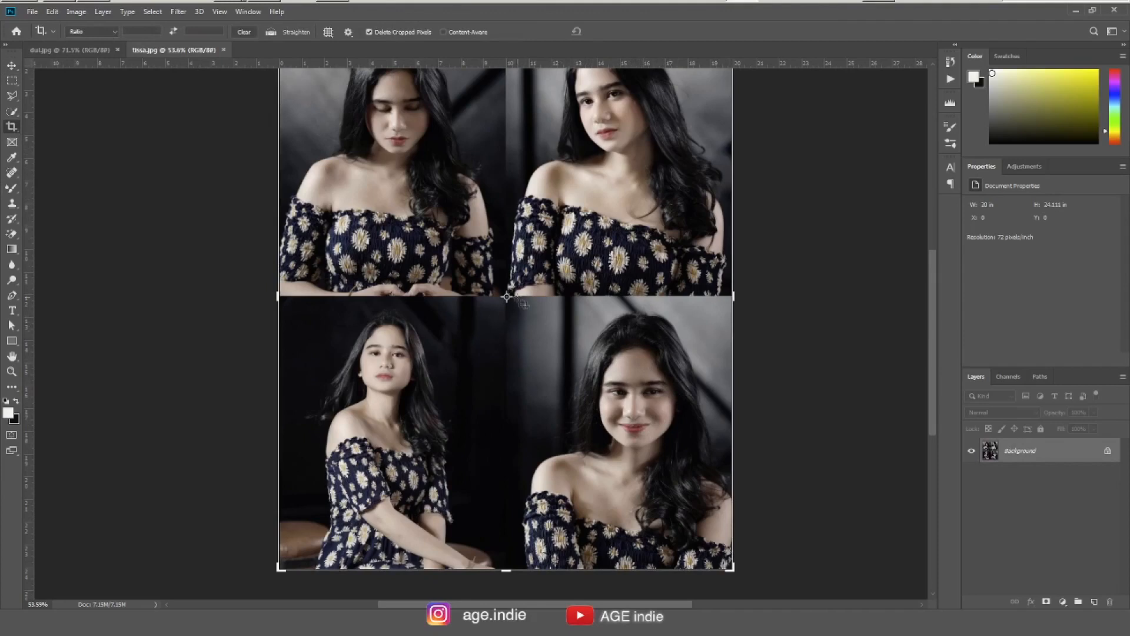
{"action": "scroll", "coordinate": [526, 277], "scroll_direction": "down", "scroll_amount": 2}
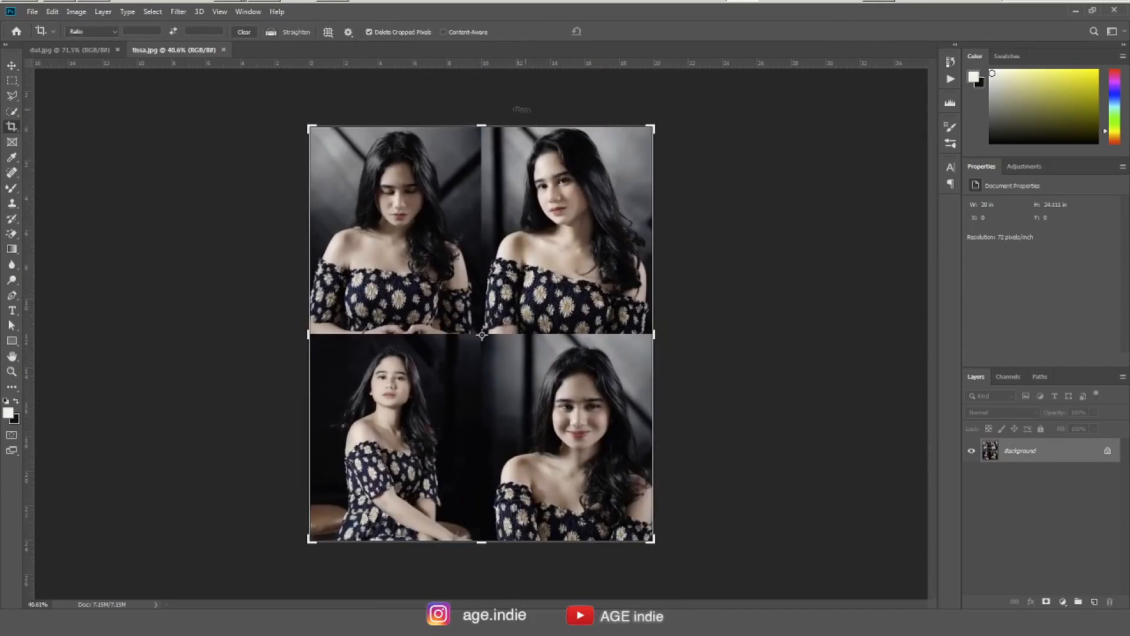
{"action": "left_click_drag", "start_coordinate": [480, 124], "coordinate": [494, 231]}
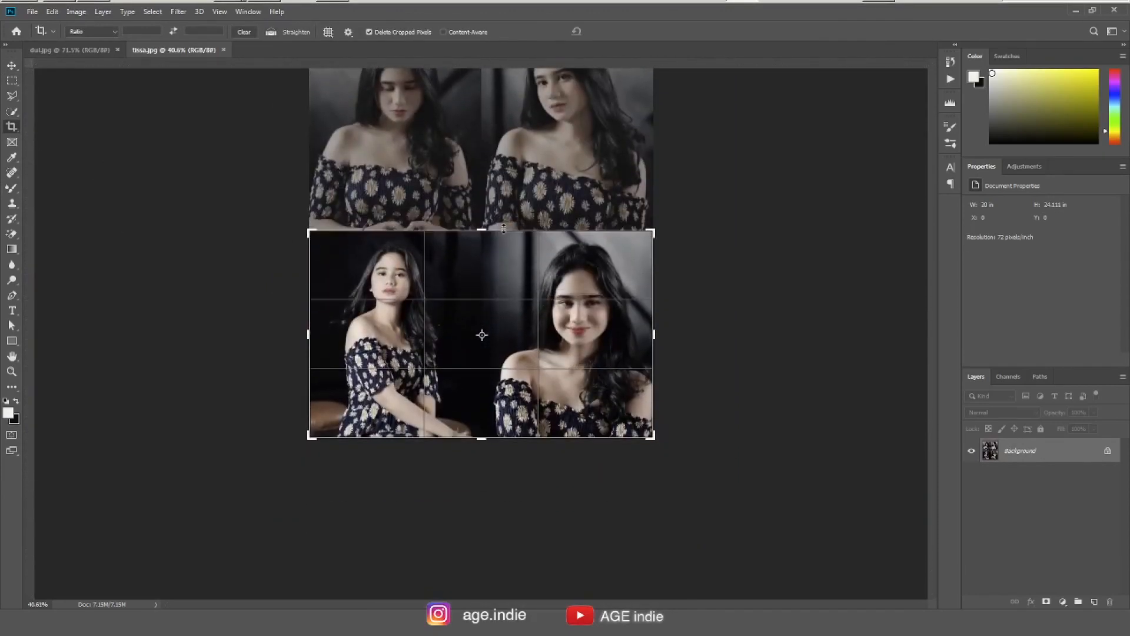
{"action": "left_click_drag", "start_coordinate": [314, 334], "coordinate": [395, 377]}
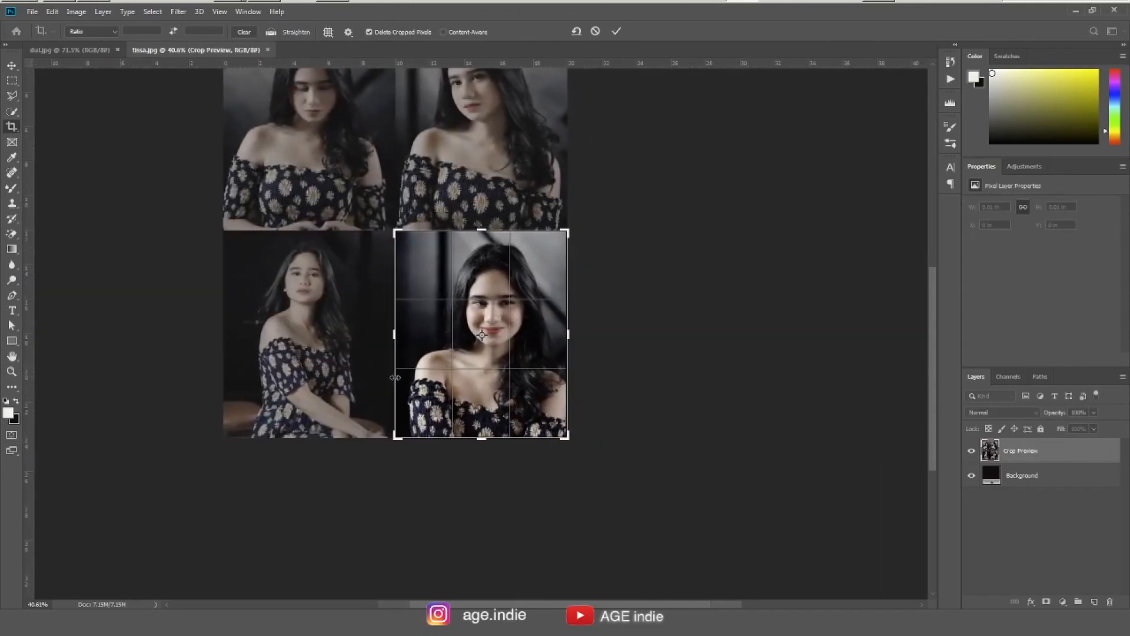
{"action": "key", "text": "Return"}
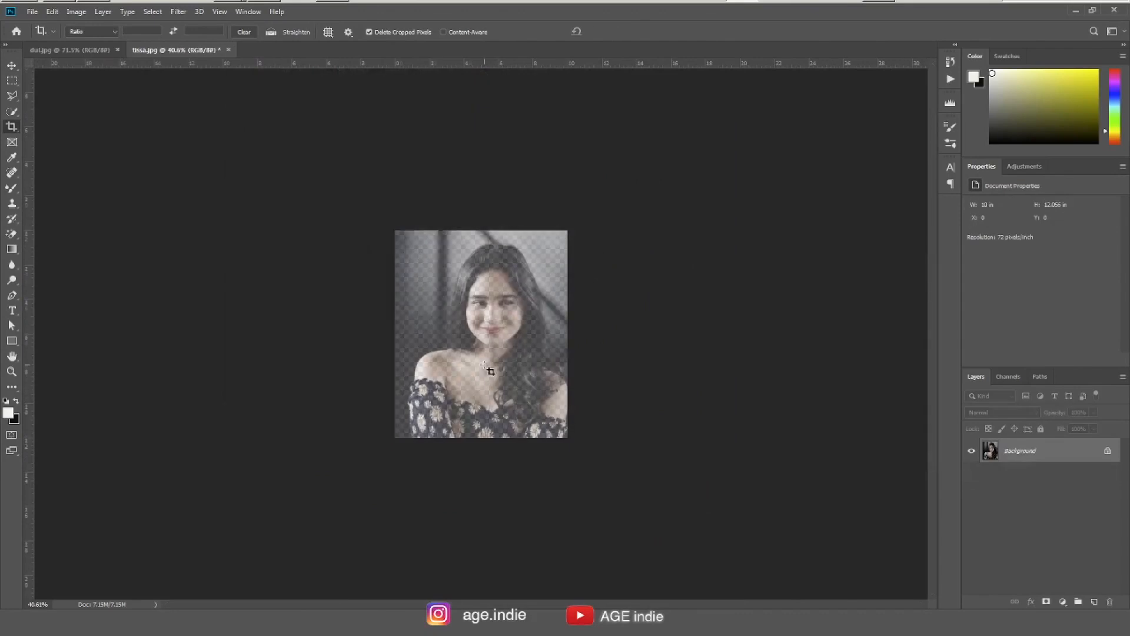
{"action": "key", "text": "v"}
{"action": "left_click_drag", "start_coordinate": [522, 338], "coordinate": [561, 374]}
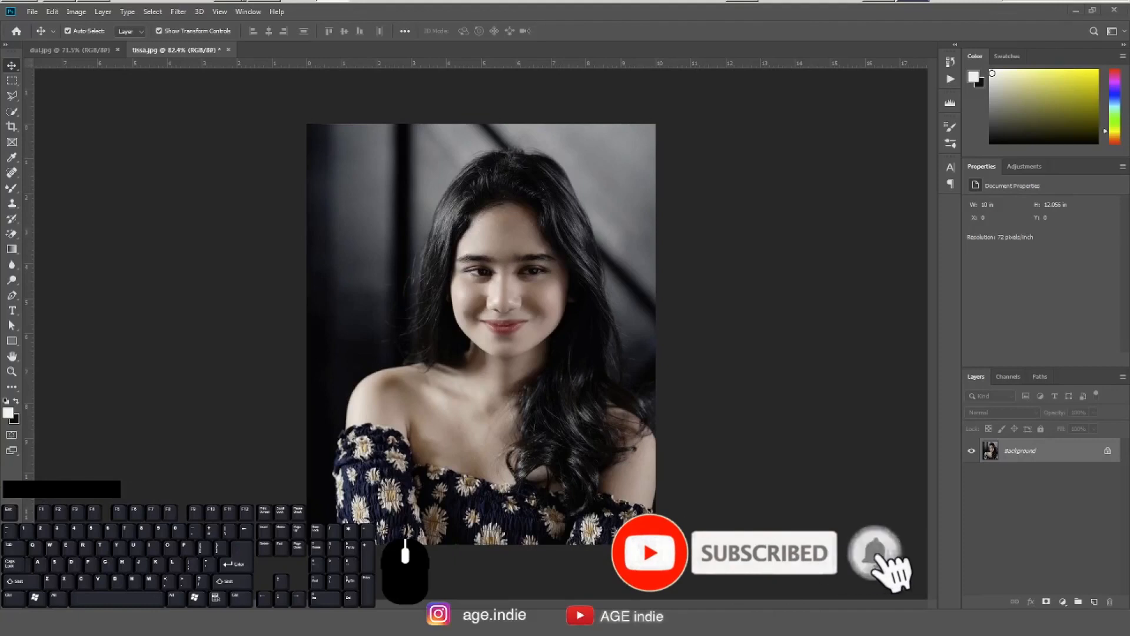
{"action": "key", "text": "space"}
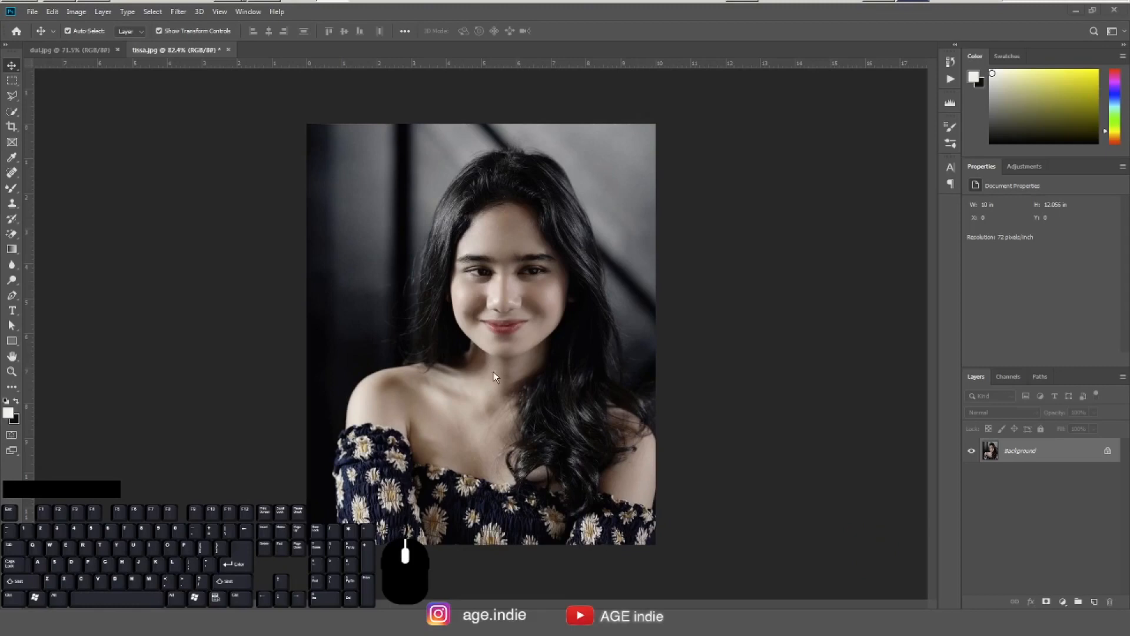
{"action": "left_click_drag", "start_coordinate": [486, 269], "coordinate": [572, 417]}
{"action": "left_click_drag", "start_coordinate": [625, 455], "coordinate": [538, 372]}
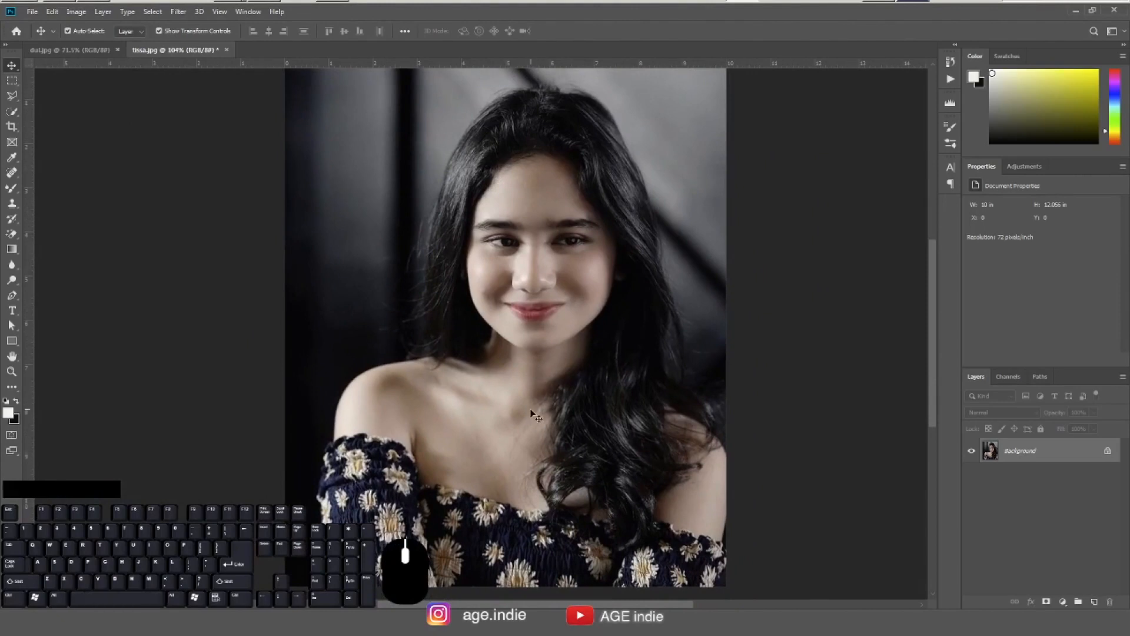
{"action": "left_click_drag", "start_coordinate": [601, 404], "coordinate": [545, 346]}
{"action": "left_click_drag", "start_coordinate": [552, 291], "coordinate": [528, 295]}
{"action": "left_click_drag", "start_coordinate": [527, 295], "coordinate": [486, 305]}
Display the list of recorded actions and bring the cropped tissa.jpg portrait into view.
{"action": "left_click", "coordinate": [88, 51]}
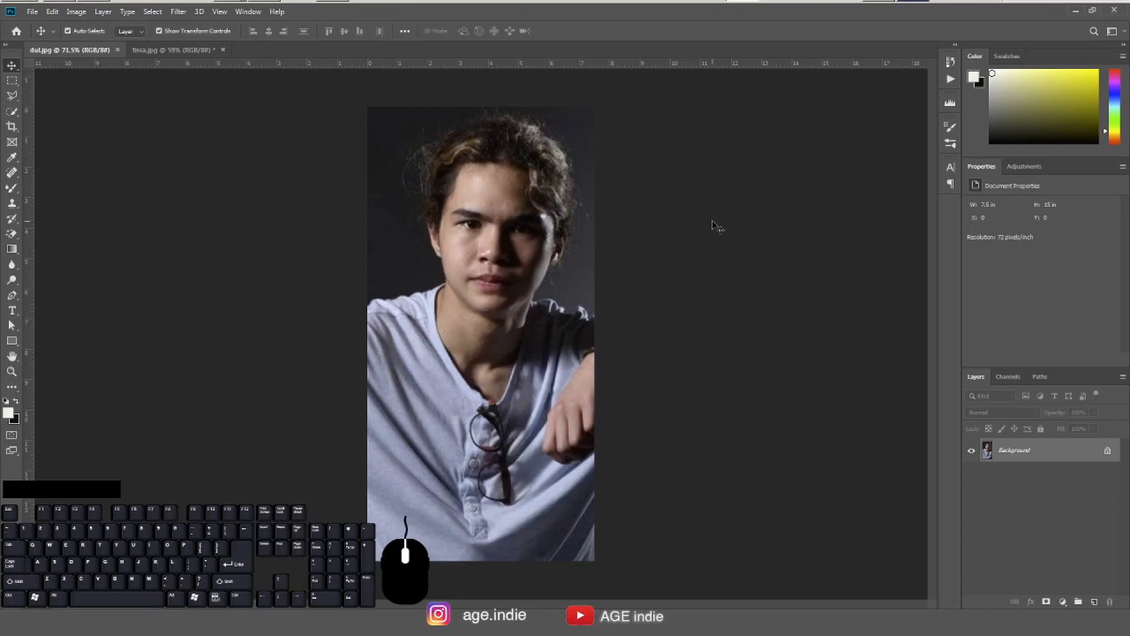
{"action": "left_click", "coordinate": [950, 79]}
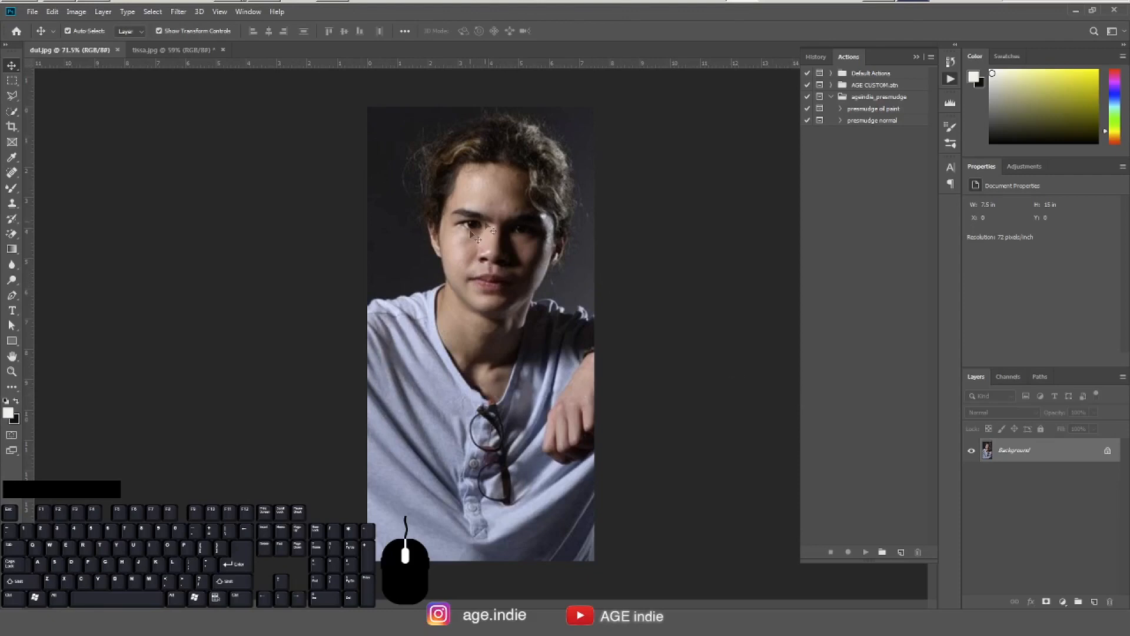
{"action": "left_click", "coordinate": [174, 50]}
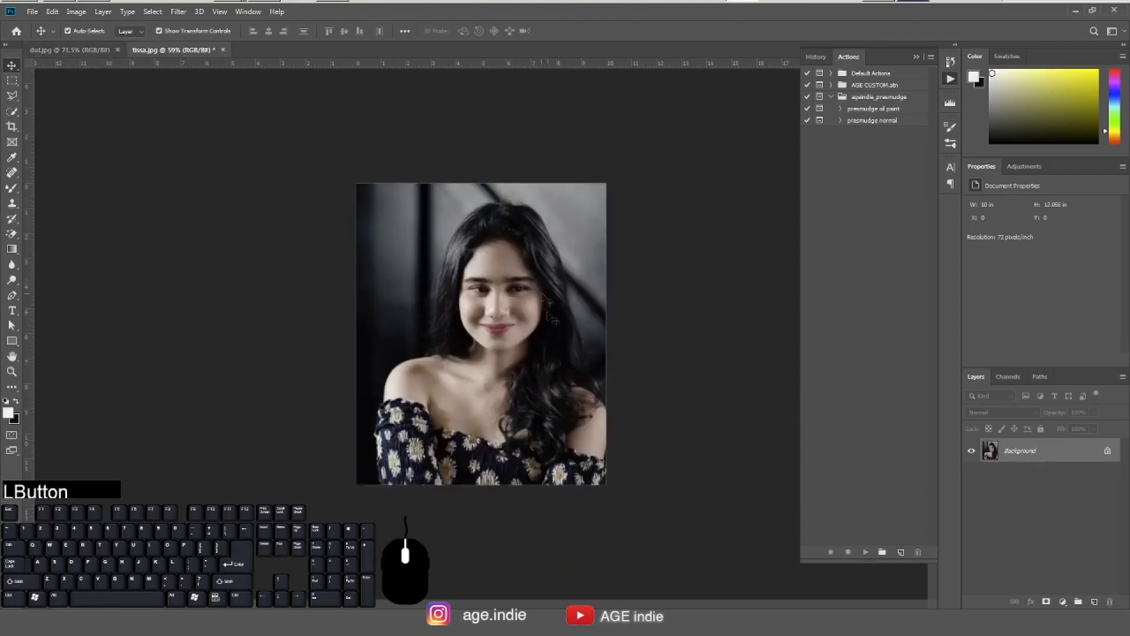
{"action": "left_click", "coordinate": [545, 338], "text": "ctrl"}
{"action": "left_click", "coordinate": [544, 339], "text": "ctrl+alt"}
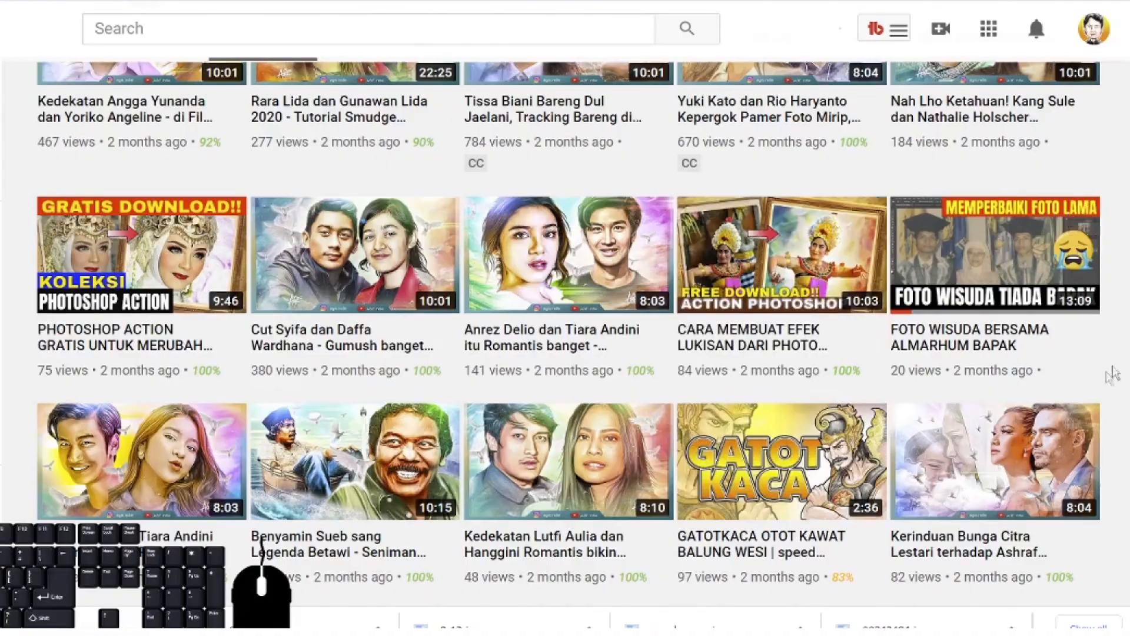
Switch to YouTube and look through the AGE indie channel's uploads for smudge painting tutorials and free Photoshop action and brush downloads.
{"action": "scroll", "coordinate": [566, 330], "scroll_direction": "down", "scroll_amount": 10}
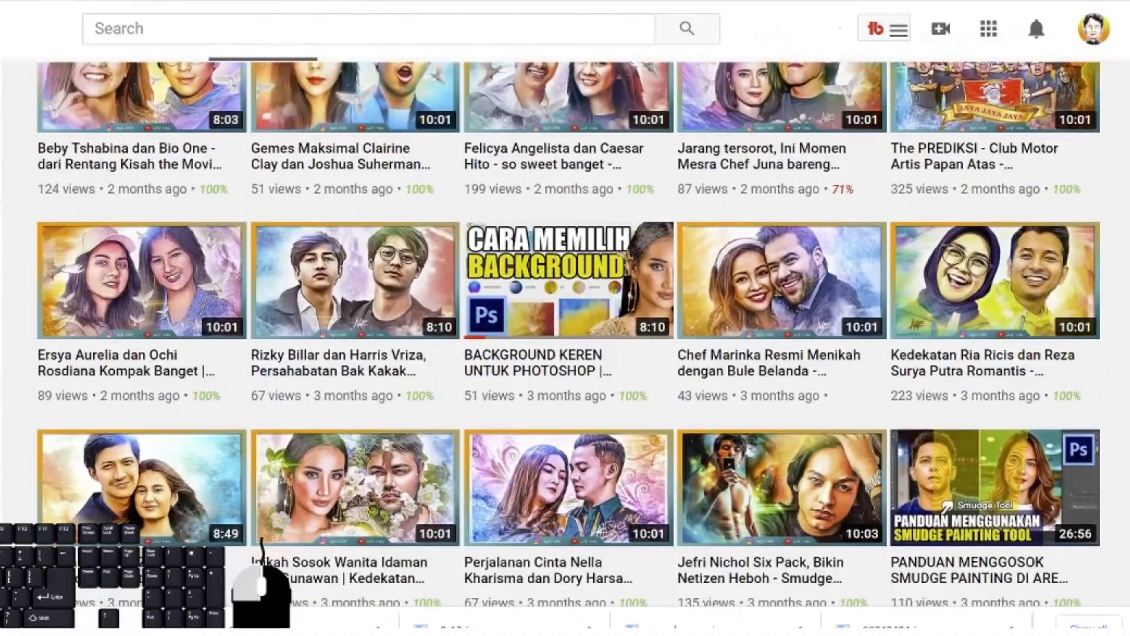
{"action": "scroll", "coordinate": [565, 329], "scroll_direction": "up", "scroll_amount": 5}
{"action": "scroll", "coordinate": [566, 330], "scroll_direction": "down", "scroll_amount": 7}
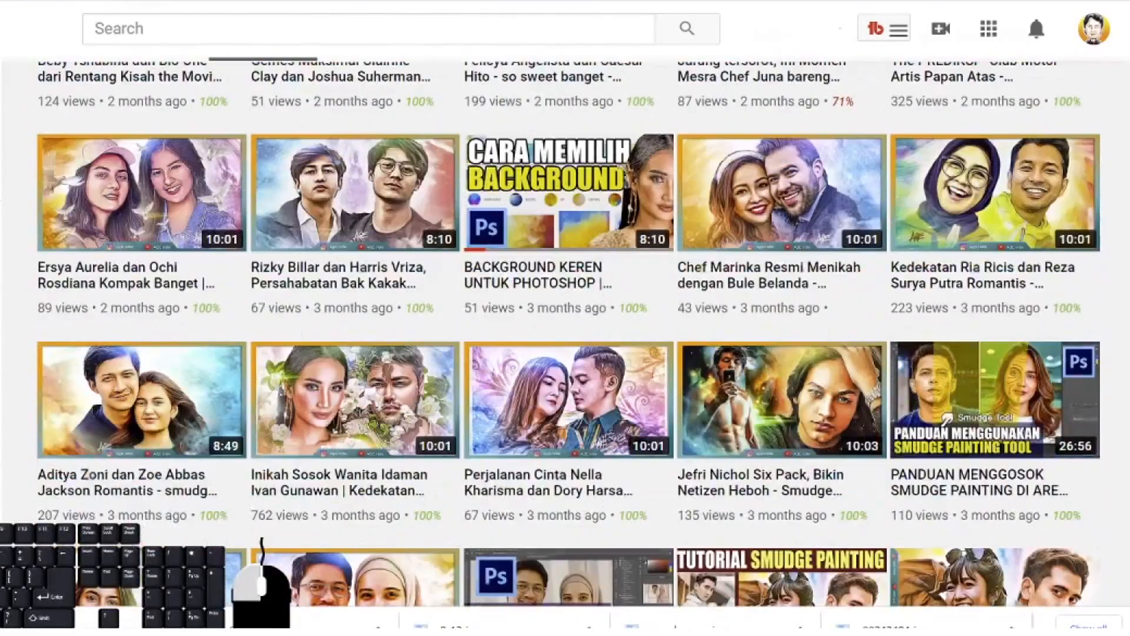
{"action": "mouse_move", "coordinate": [1058, 406]}
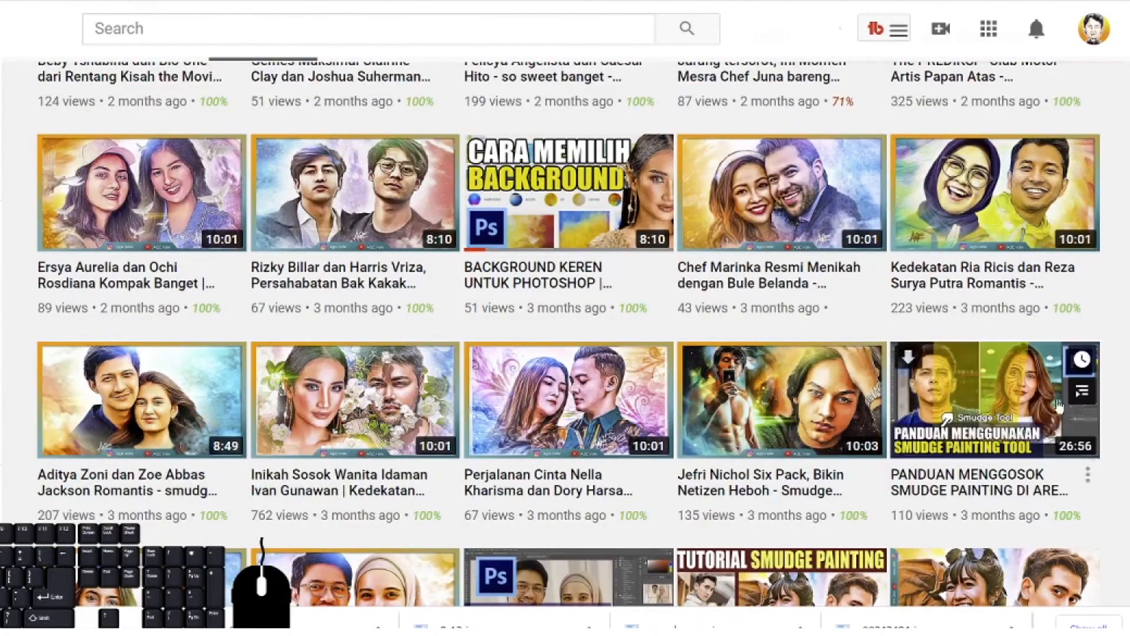
{"action": "scroll", "coordinate": [1058, 406], "scroll_direction": "down", "scroll_amount": 4}
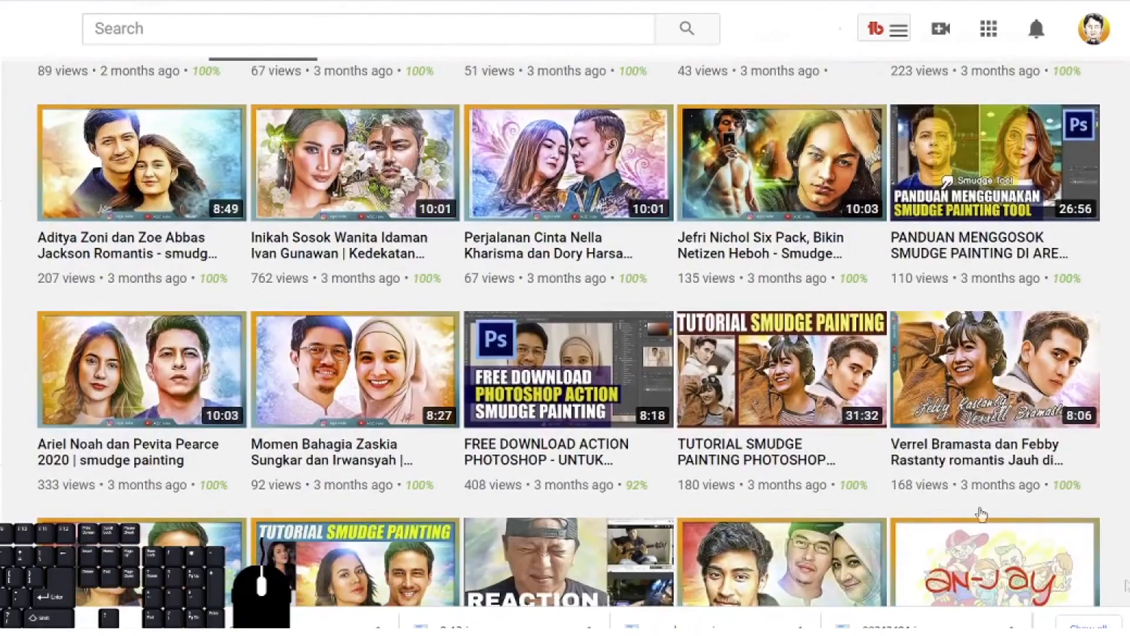
{"action": "scroll", "coordinate": [981, 514], "scroll_direction": "down", "scroll_amount": 3}
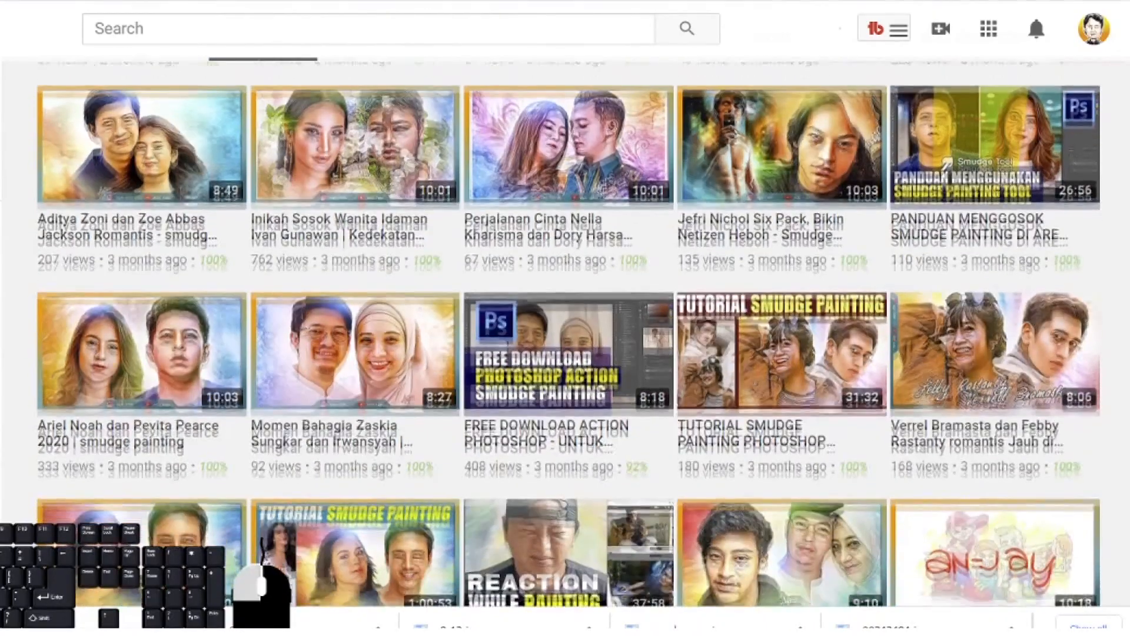
{"action": "scroll", "coordinate": [316, 579], "scroll_direction": "down", "scroll_amount": 2}
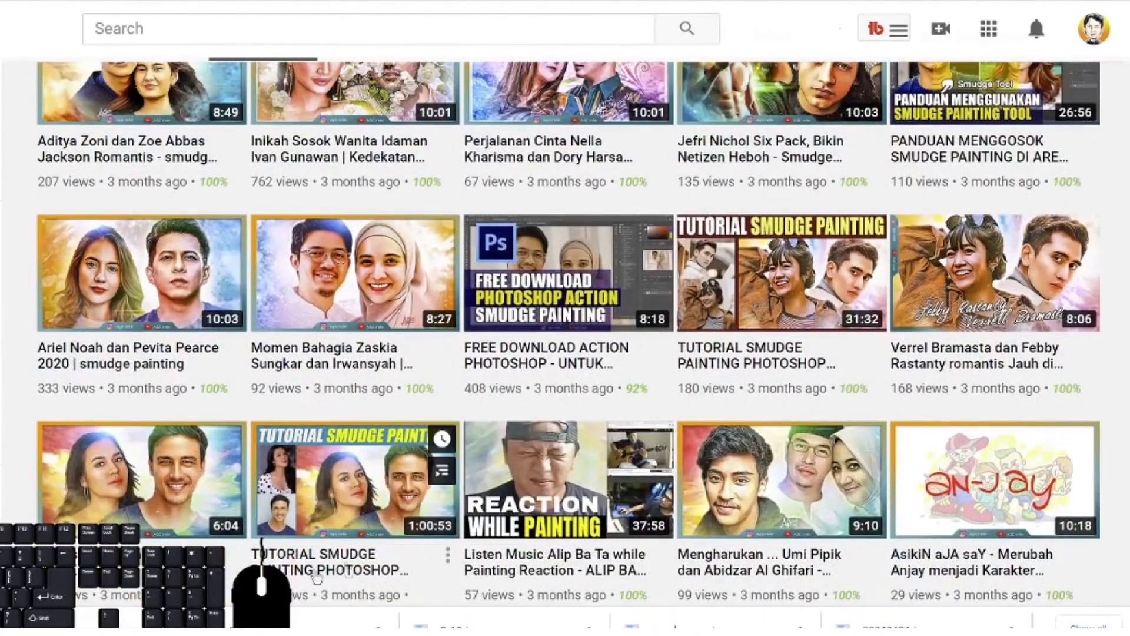
{"action": "mouse_move", "coordinate": [808, 308]}
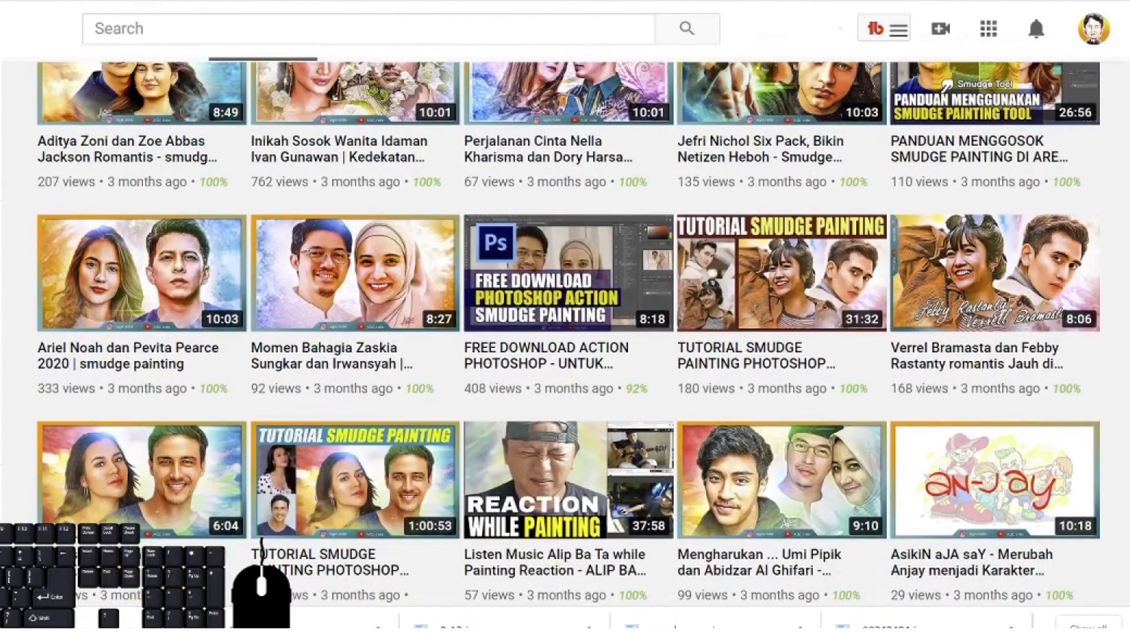
{"action": "scroll", "coordinate": [262, 545], "scroll_direction": "down", "scroll_amount": 8}
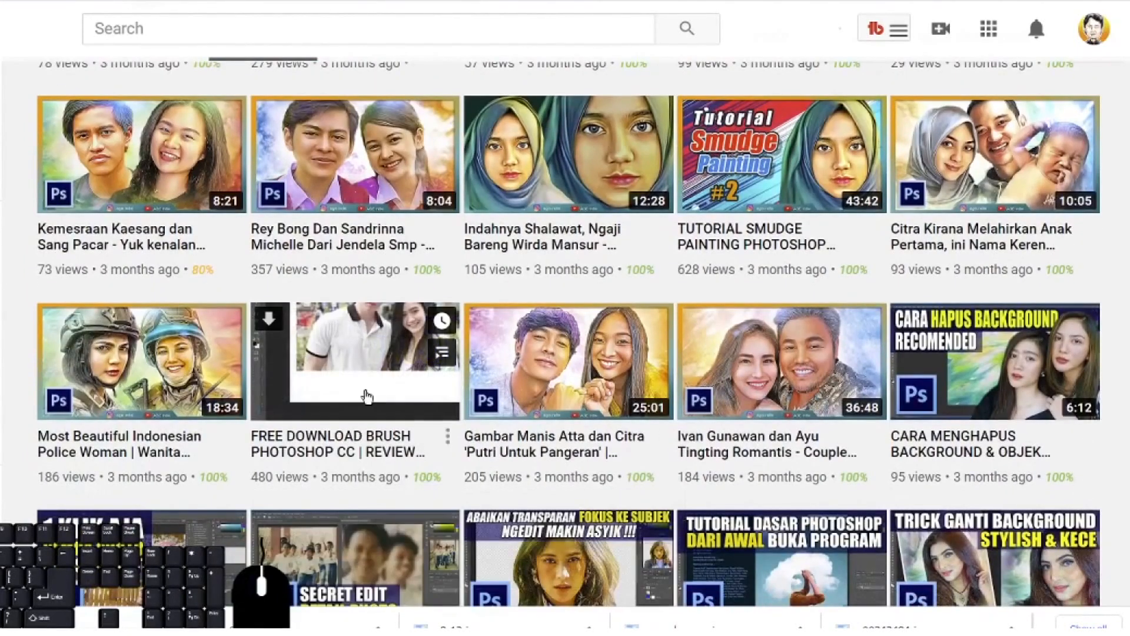
{"action": "scroll", "coordinate": [260, 540], "scroll_direction": "down", "scroll_amount": 1}
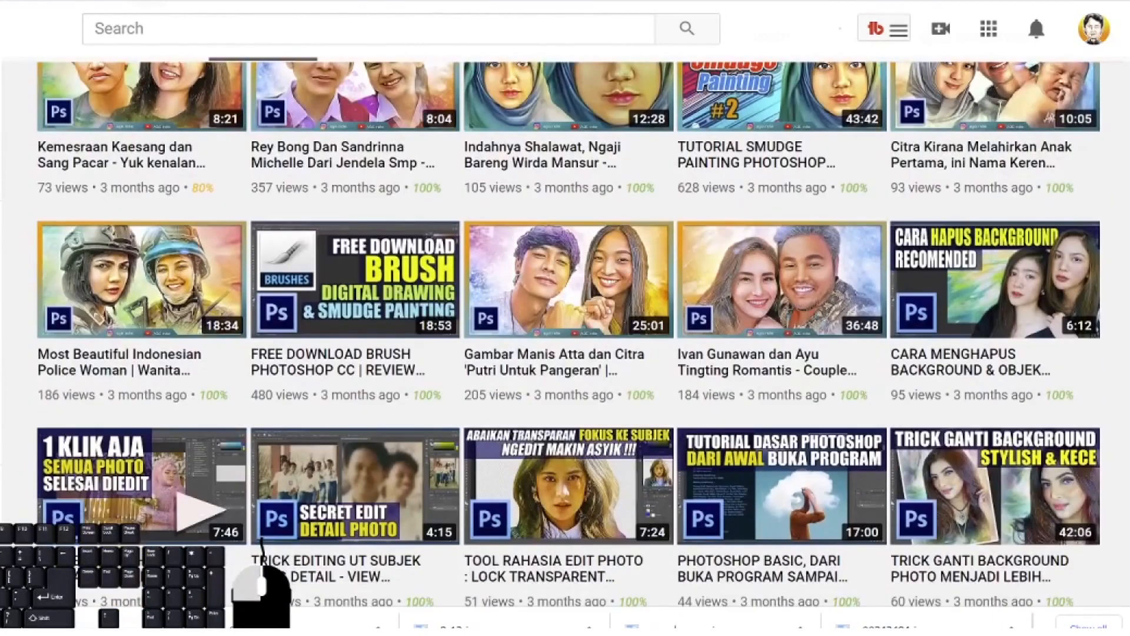
{"action": "scroll", "coordinate": [568, 334], "scroll_direction": "down", "scroll_amount": 1}
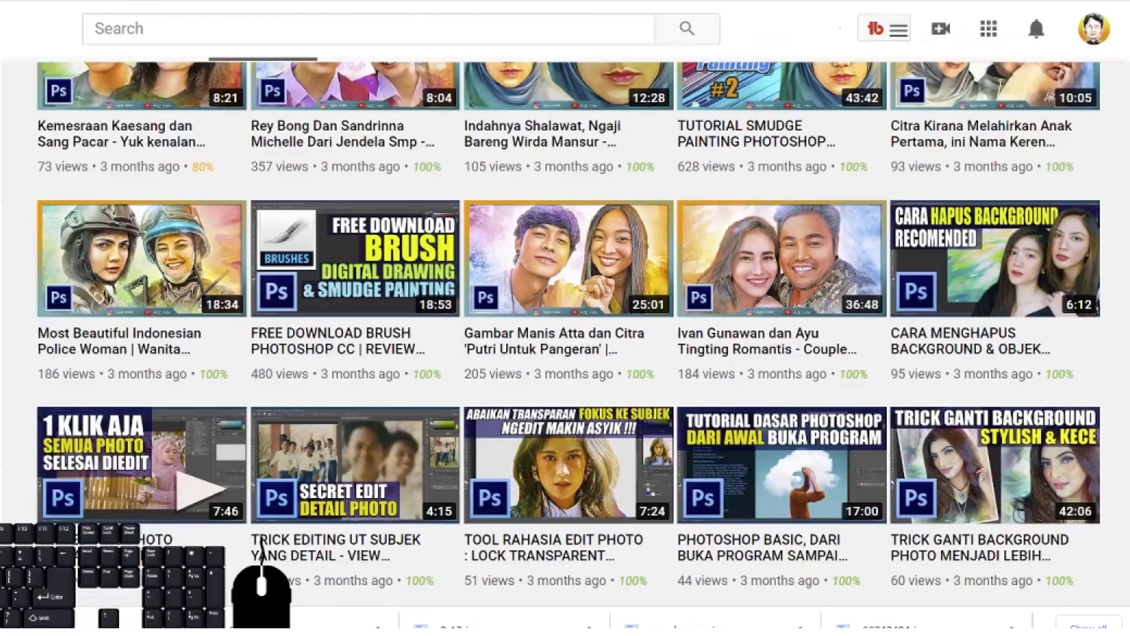
{"action": "scroll", "coordinate": [569, 333], "scroll_direction": "up", "scroll_amount": 2}
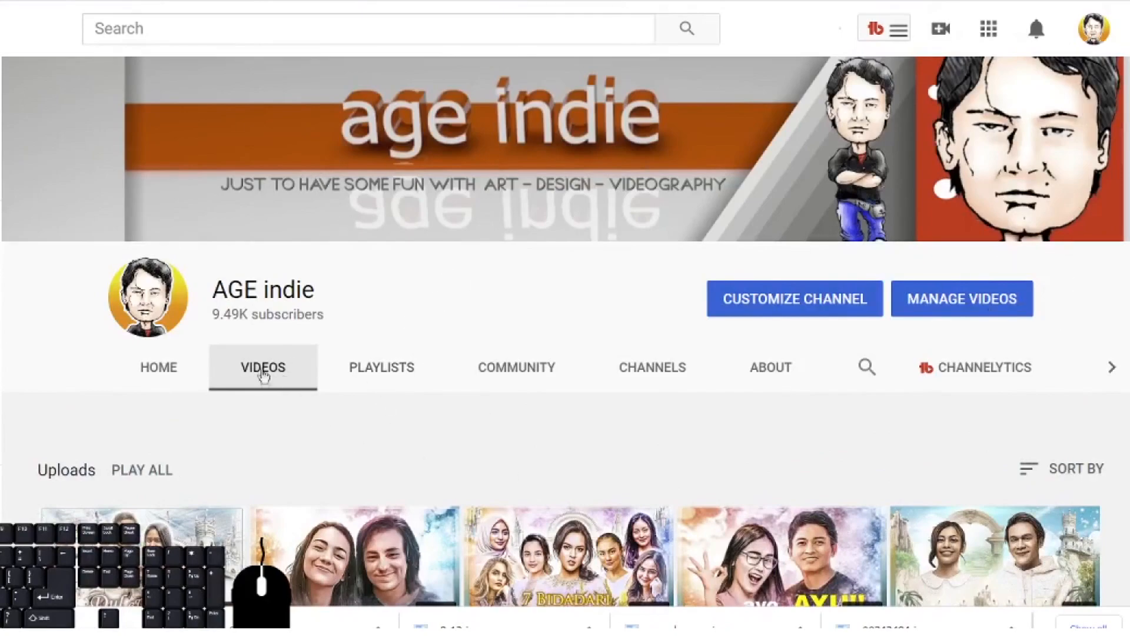
{"action": "scroll", "coordinate": [264, 376], "scroll_direction": "down", "scroll_amount": 10}
{"action": "scroll", "coordinate": [569, 332], "scroll_direction": "down", "scroll_amount": 15}
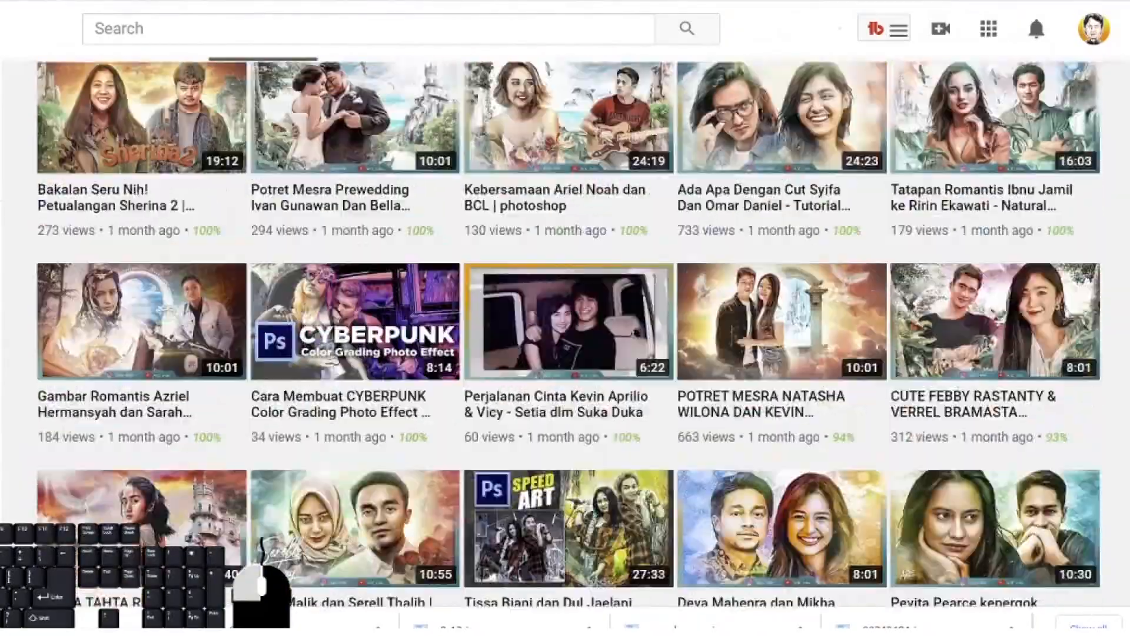
{"action": "scroll", "coordinate": [568, 335], "scroll_direction": "down", "scroll_amount": 3}
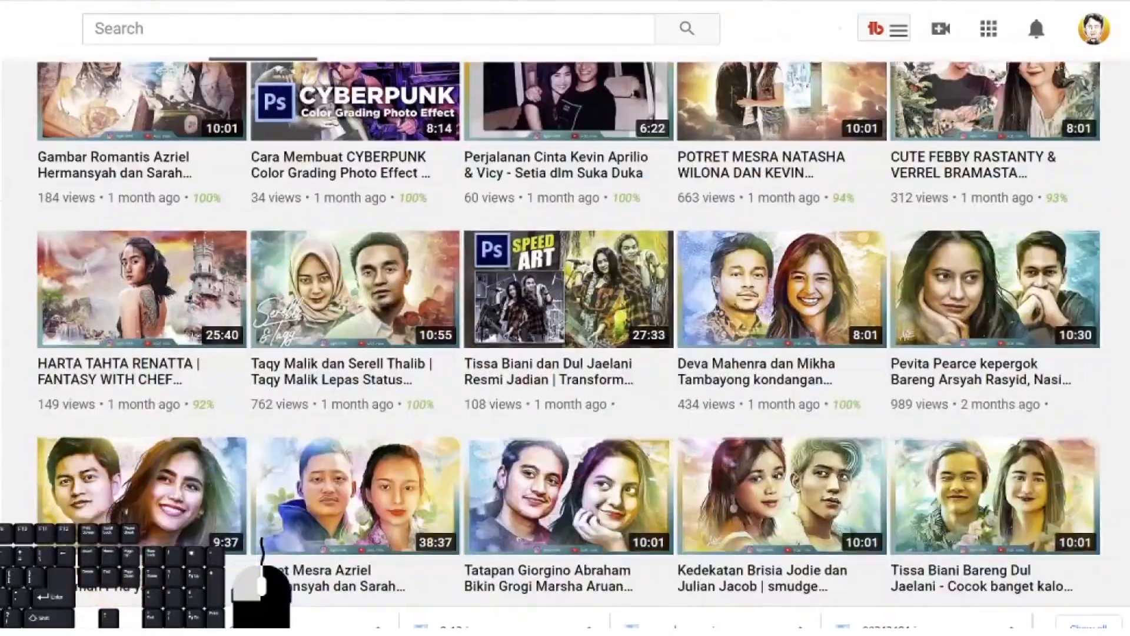
{"action": "scroll", "coordinate": [569, 334], "scroll_direction": "down", "scroll_amount": 10}
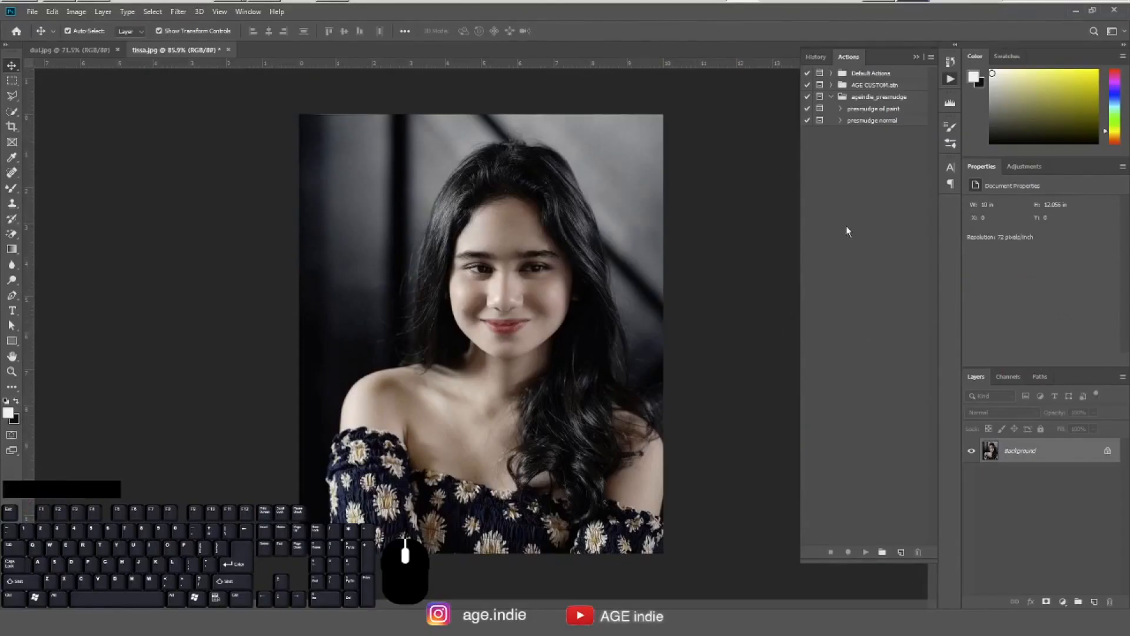
Run the presmudge oil paint action on tissa.jpg and resample the image at 300 pixels/inch using Preserve Details 2.0.
{"action": "left_click", "coordinate": [887, 111]}
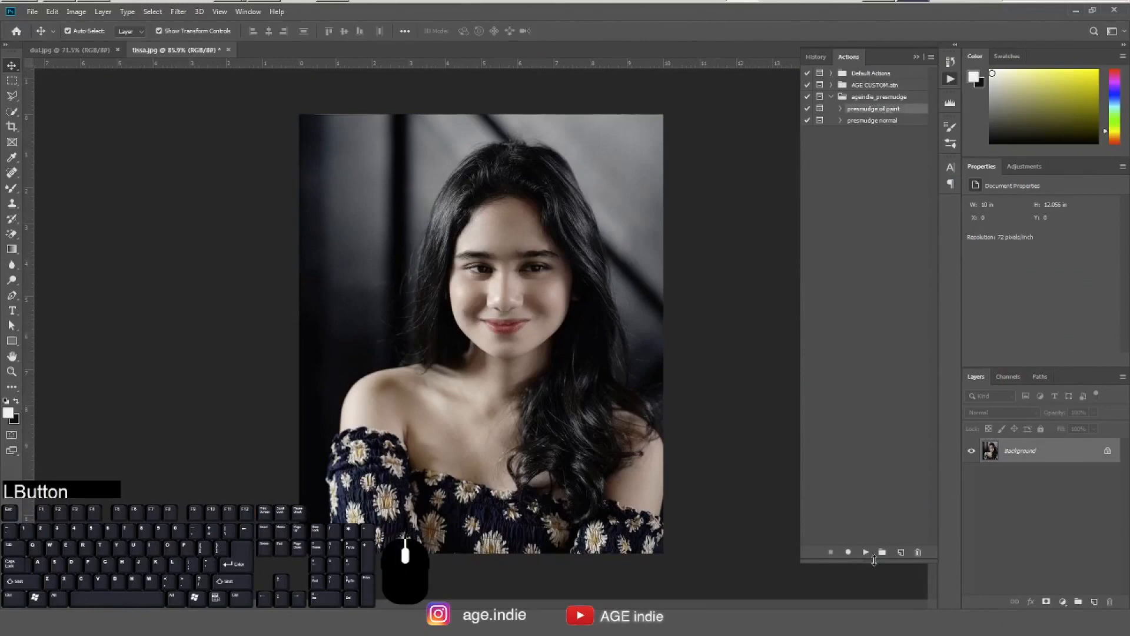
{"action": "left_click", "coordinate": [866, 552]}
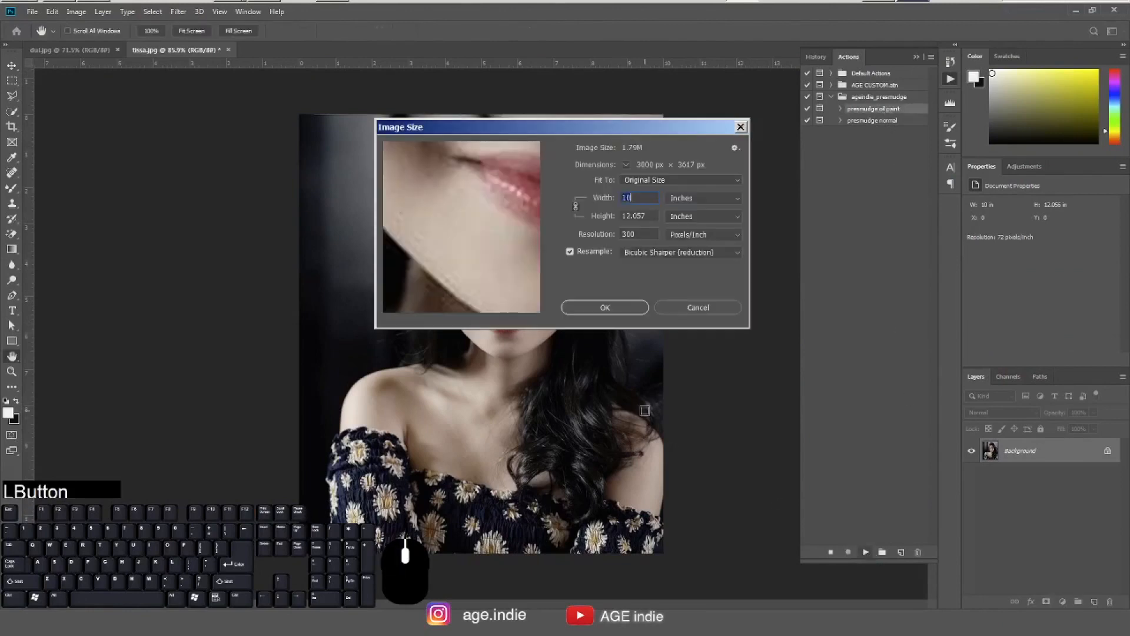
{"action": "left_click_drag", "start_coordinate": [506, 185], "coordinate": [439, 273]}
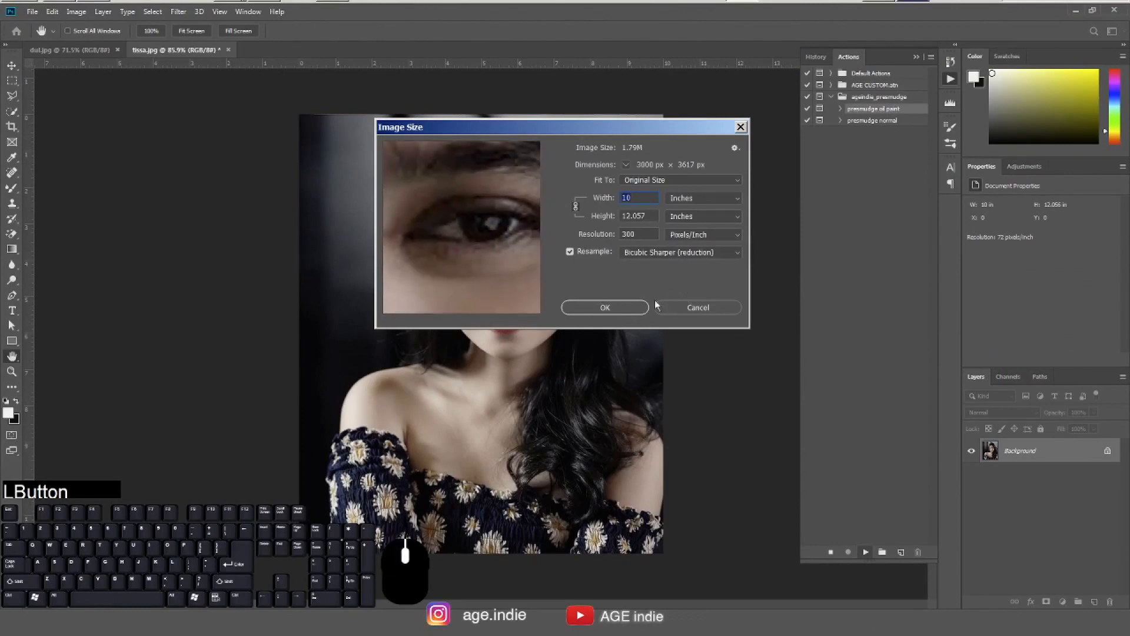
{"action": "left_click", "coordinate": [691, 251]}
{"action": "left_click", "coordinate": [655, 281]}
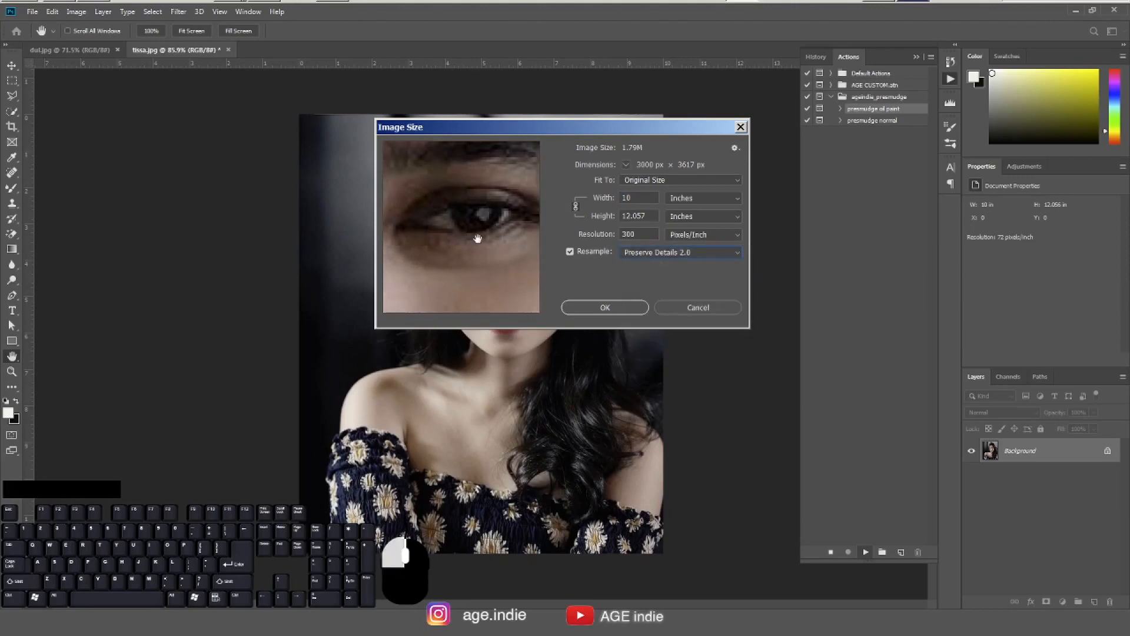
{"action": "left_click_drag", "start_coordinate": [477, 239], "coordinate": [472, 240]}
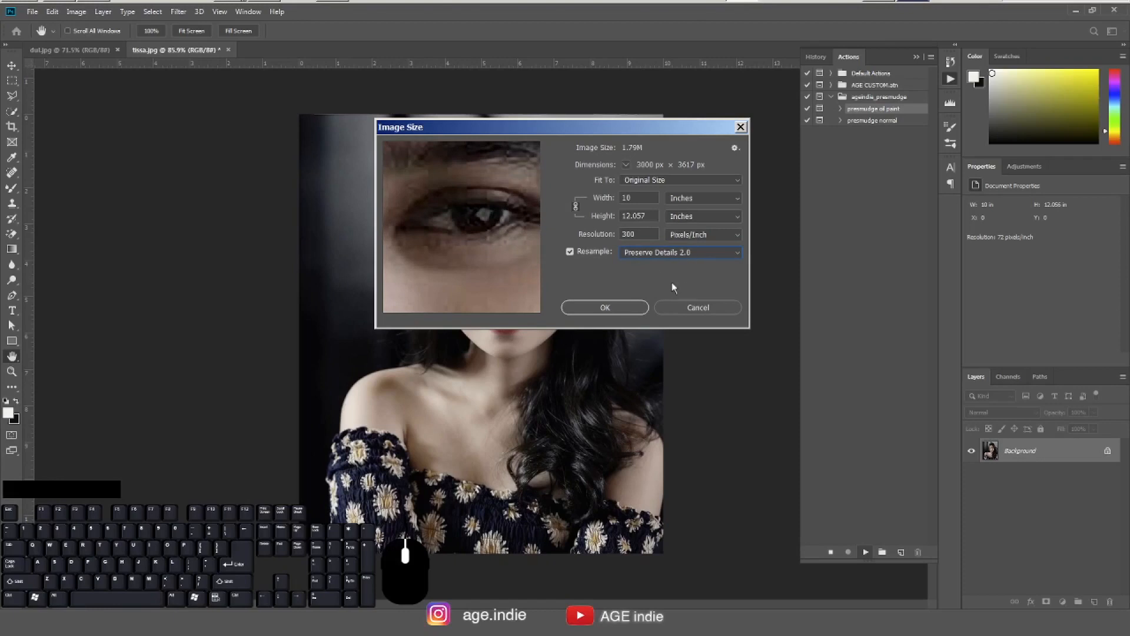
{"action": "left_click", "coordinate": [673, 256]}
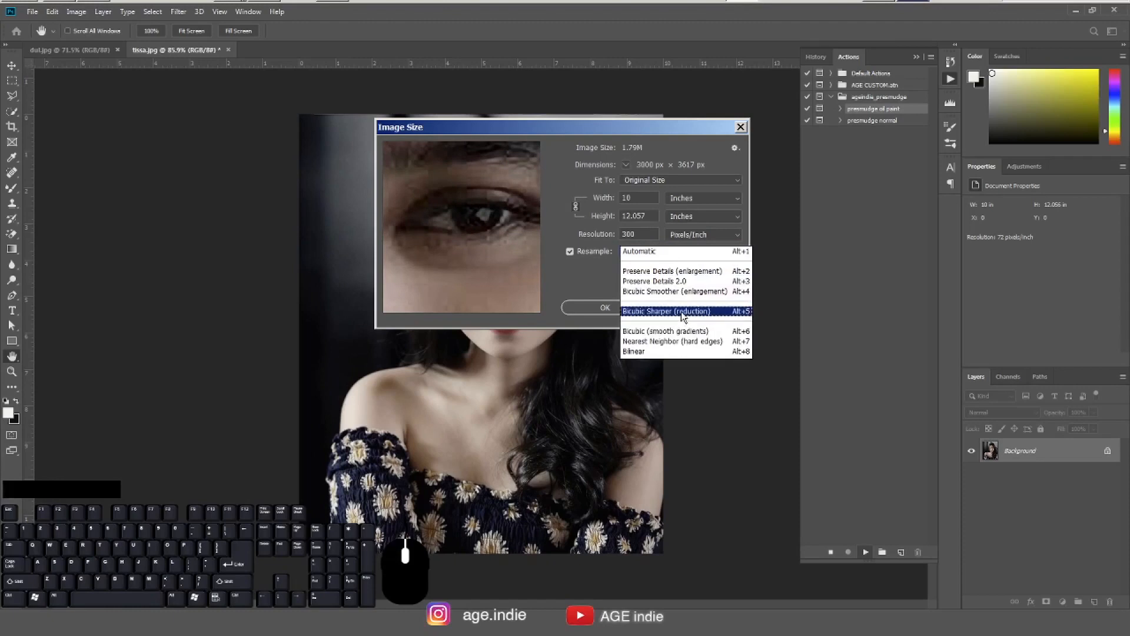
{"action": "left_click", "coordinate": [682, 285]}
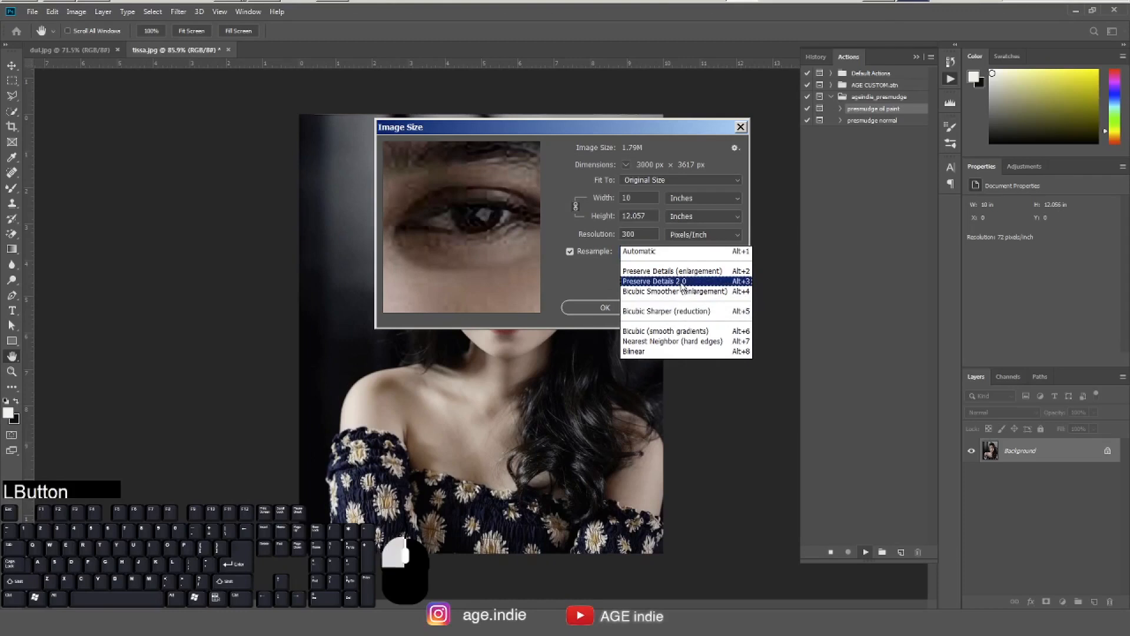
{"action": "left_click", "coordinate": [600, 310]}
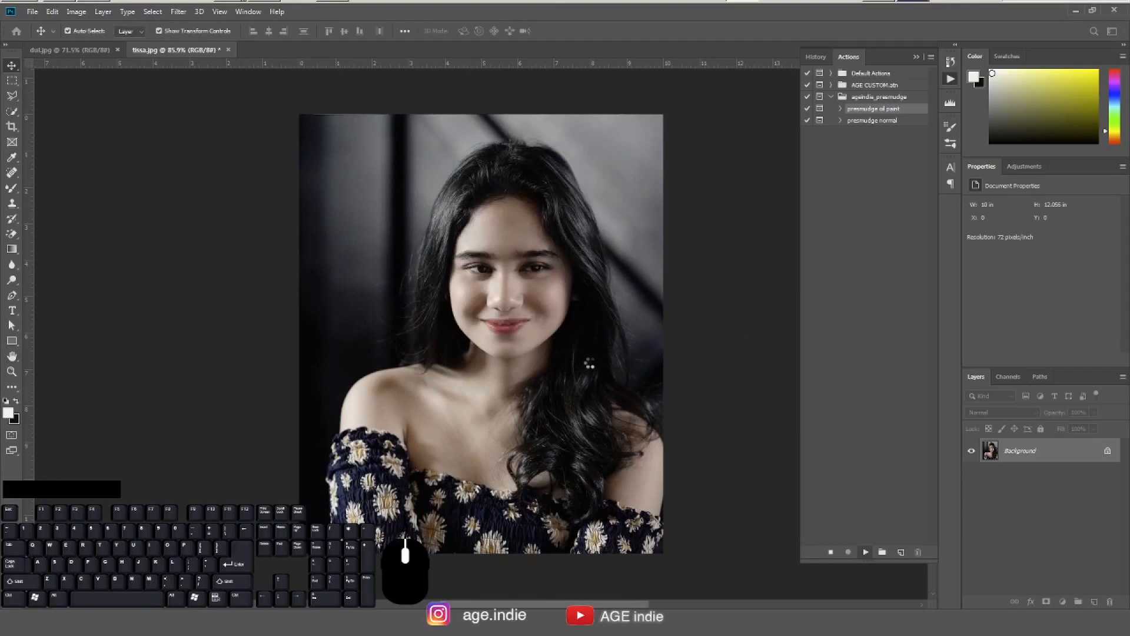
Brighten the portrait's highlights and midtones in the first Levels adjustment, inspecting the face and hair before applying it.
{"action": "key", "text": "ctrl+l"}
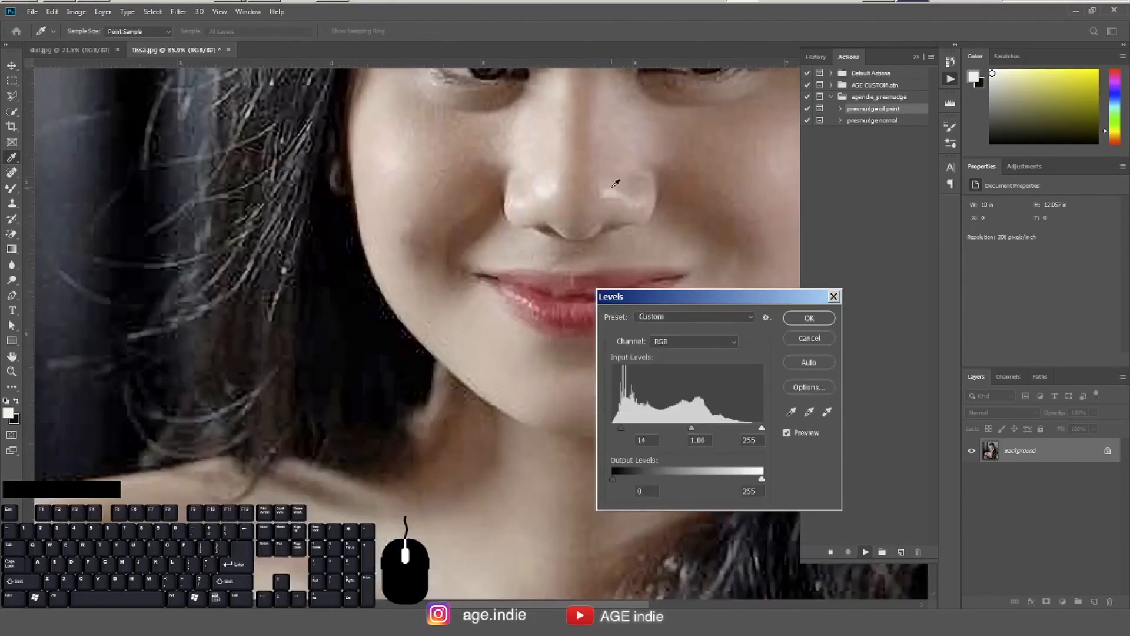
{"action": "left_click_drag", "start_coordinate": [665, 133], "coordinate": [410, 308]}
{"action": "left_click_drag", "start_coordinate": [475, 372], "coordinate": [435, 373]}
{"action": "left_click_drag", "start_coordinate": [478, 434], "coordinate": [453, 403]}
{"action": "left_click_drag", "start_coordinate": [473, 436], "coordinate": [454, 436]}
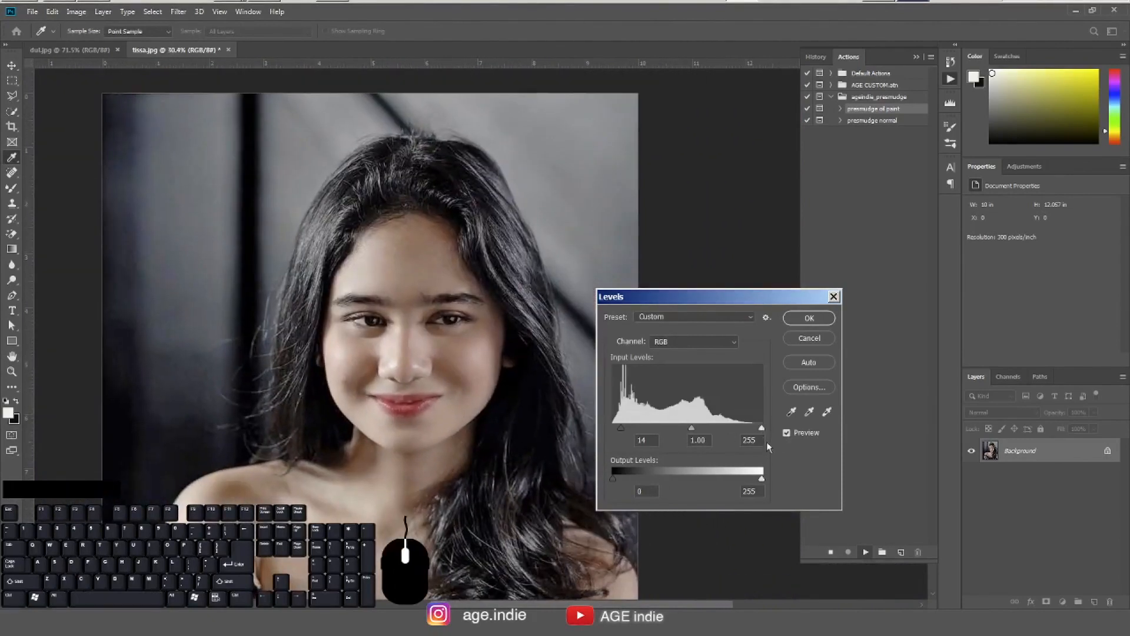
{"action": "left_click_drag", "start_coordinate": [762, 429], "coordinate": [677, 426]}
{"action": "left_click", "coordinate": [801, 317]}
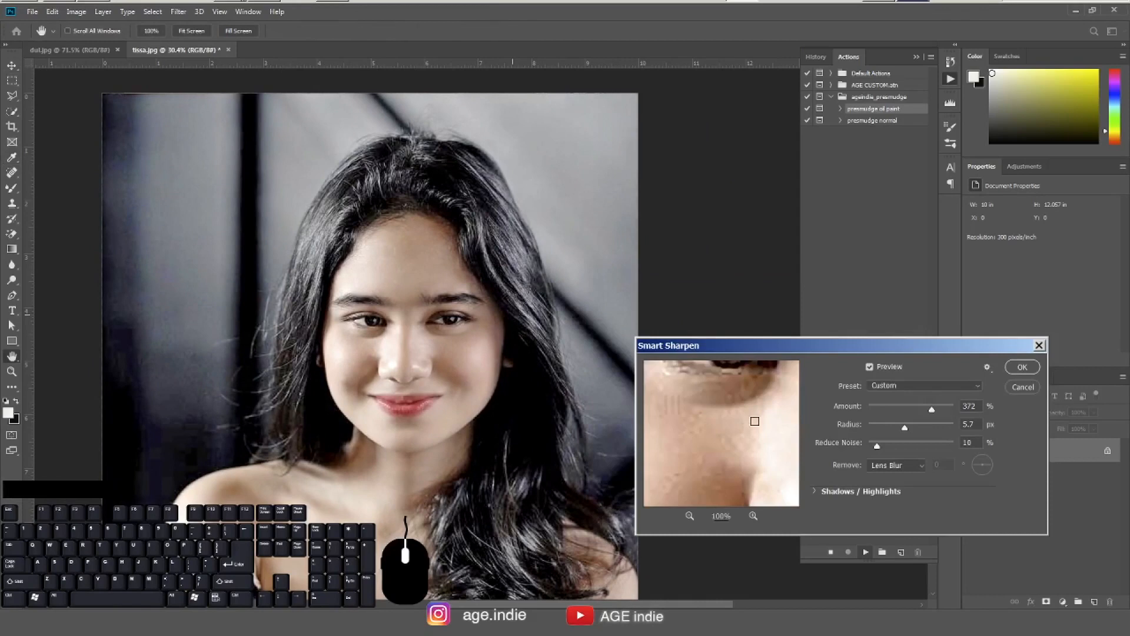
Apply Smart Sharpen to the portrait at 372% with a slightly increased radius, checking the eye detail in the preview.
{"action": "left_click_drag", "start_coordinate": [758, 396], "coordinate": [744, 424]}
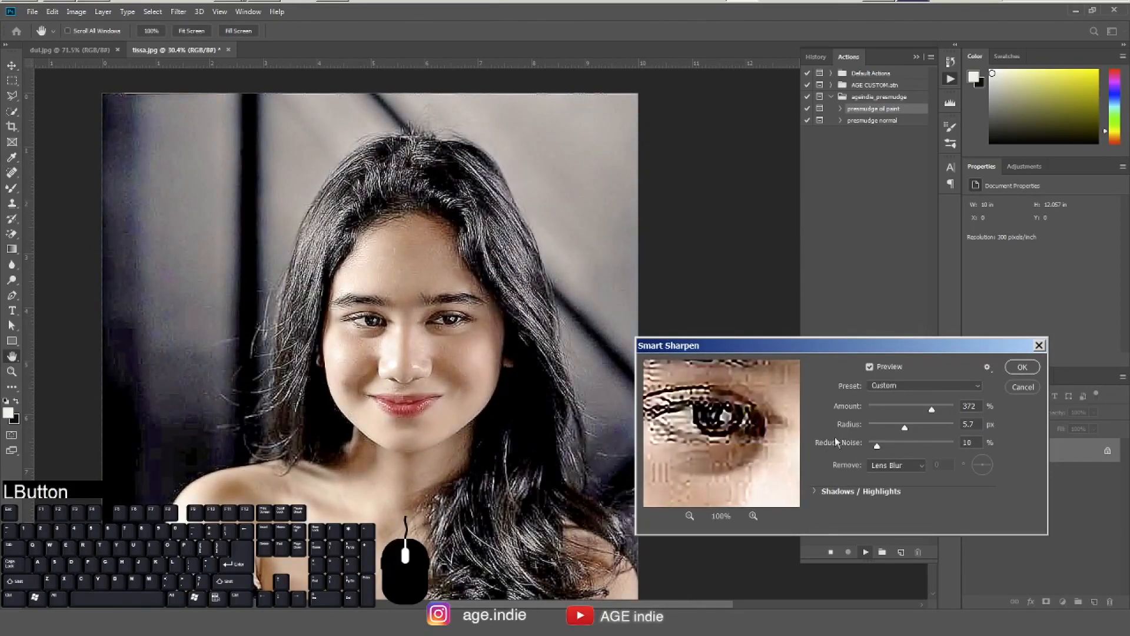
{"action": "left_click_drag", "start_coordinate": [906, 429], "coordinate": [913, 428]}
{"action": "left_click", "coordinate": [1023, 367]}
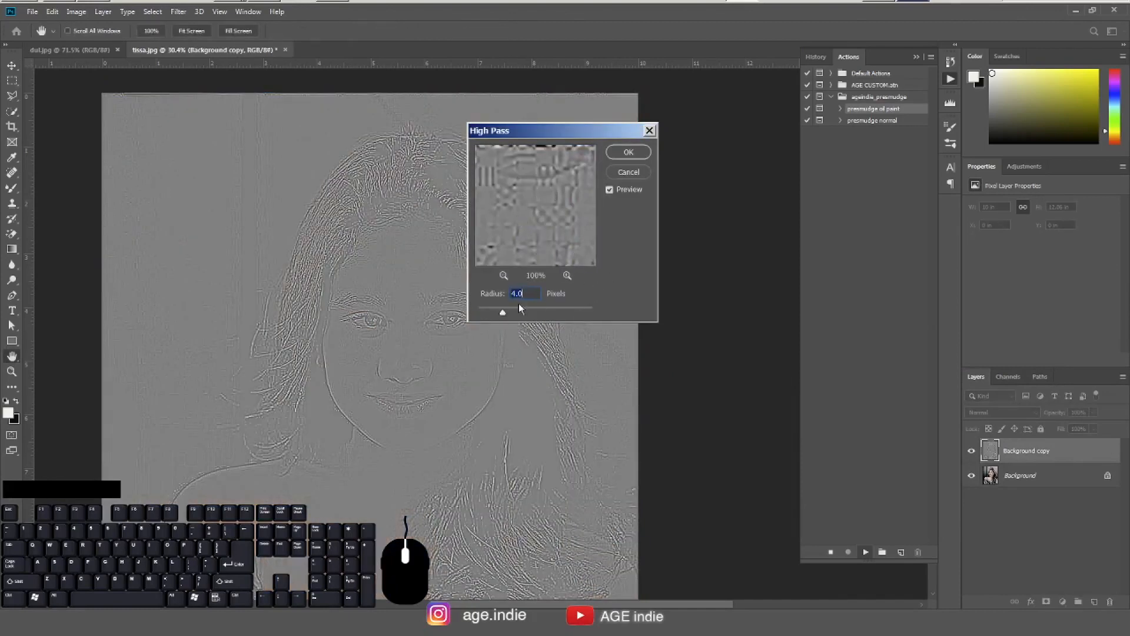
Apply High Pass with a 2-pixel radius and adjust Levels to black 16, midtones 1.1 and a lowered white point.
{"action": "type", "text": "2"}
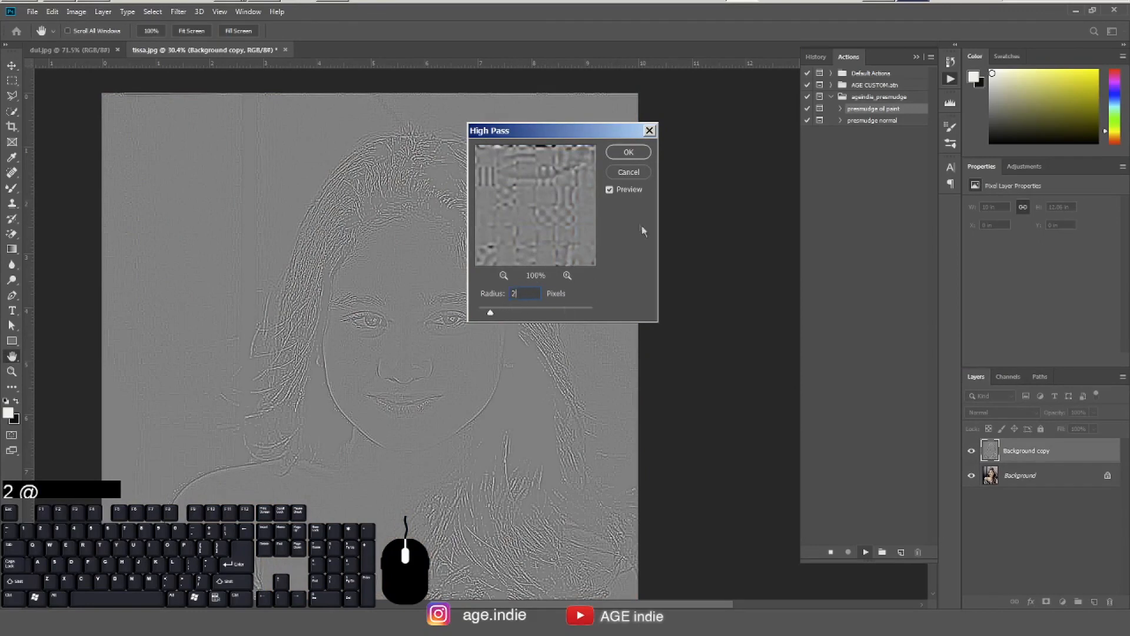
{"action": "left_click", "coordinate": [628, 152]}
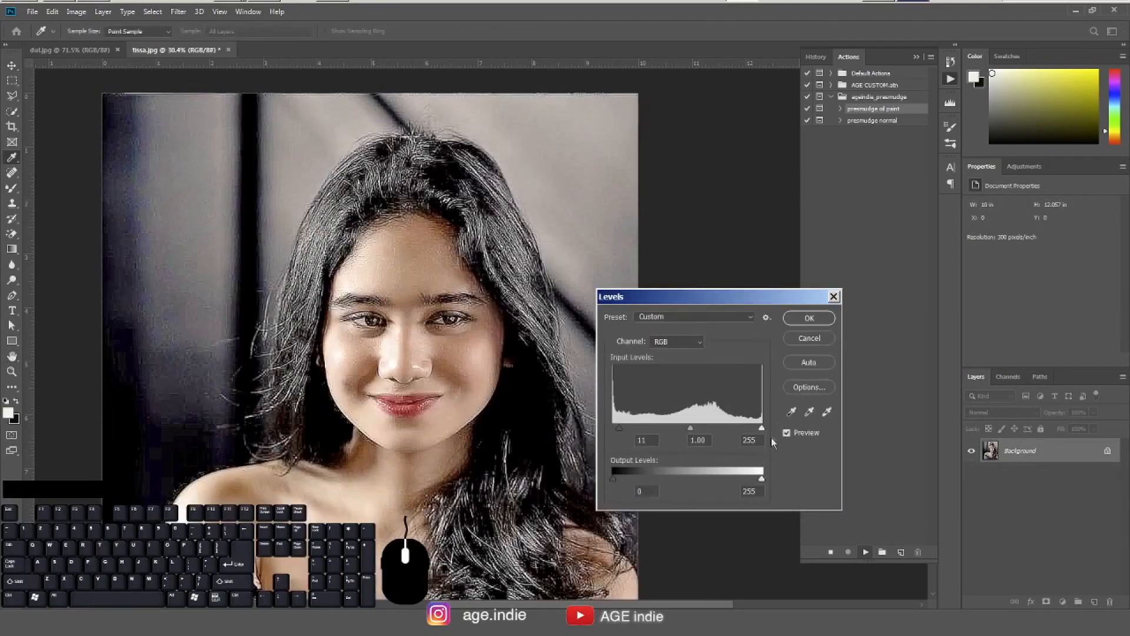
{"action": "left_click_drag", "start_coordinate": [763, 428], "coordinate": [622, 430]}
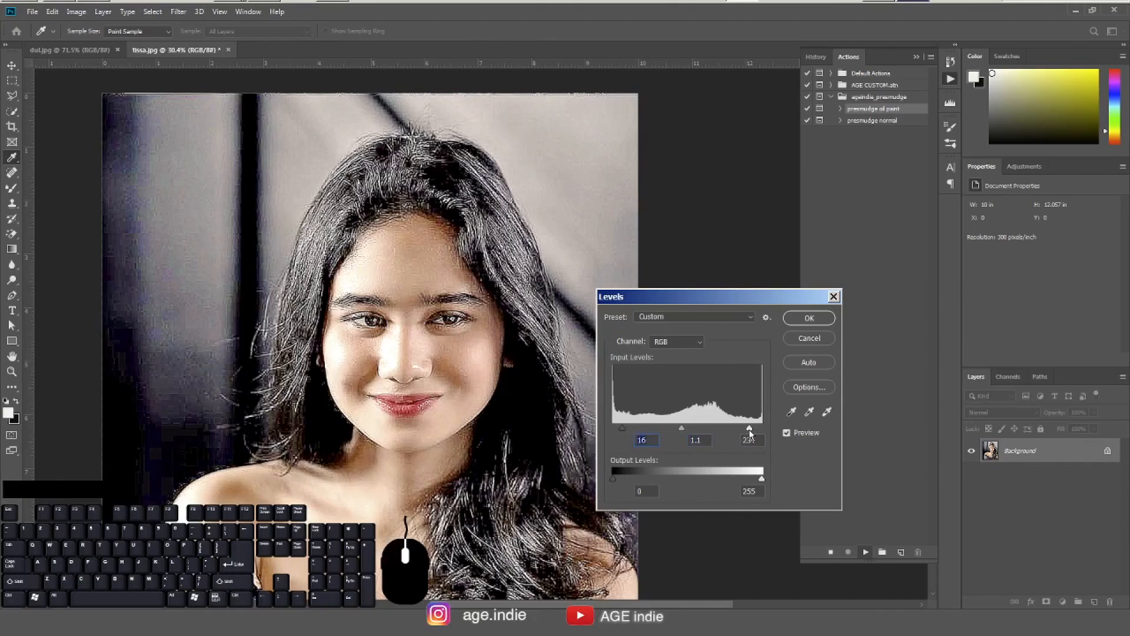
{"action": "left_click", "coordinate": [810, 319]}
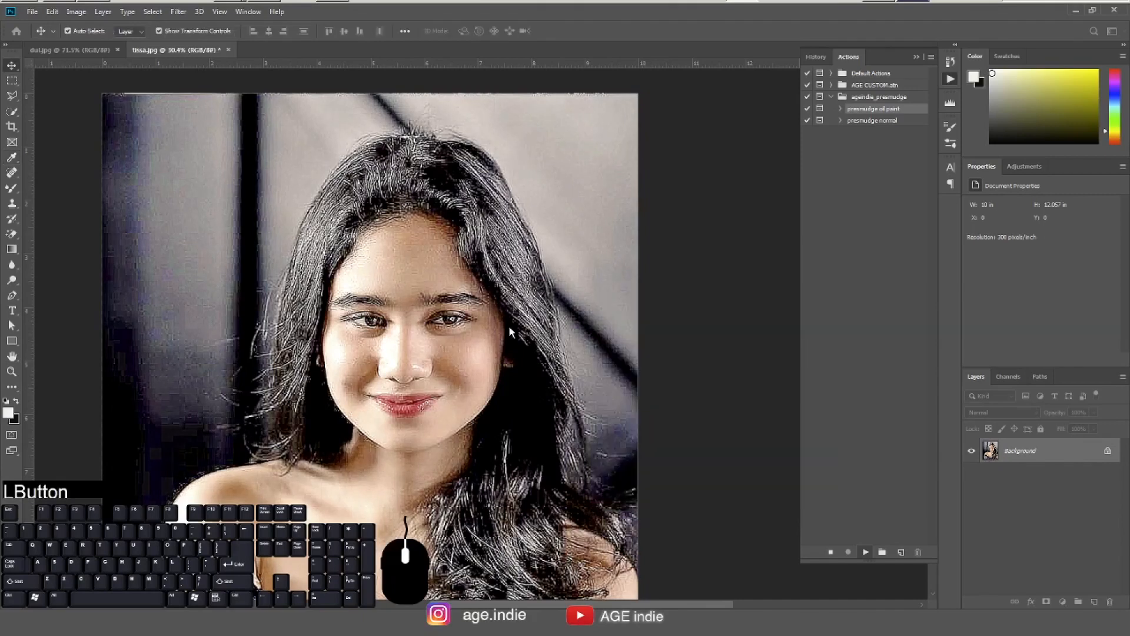
Lower the Clarity slightly in Camera Raw and apply the adjustments to tissa.jpg.
{"action": "key", "text": "F6"}
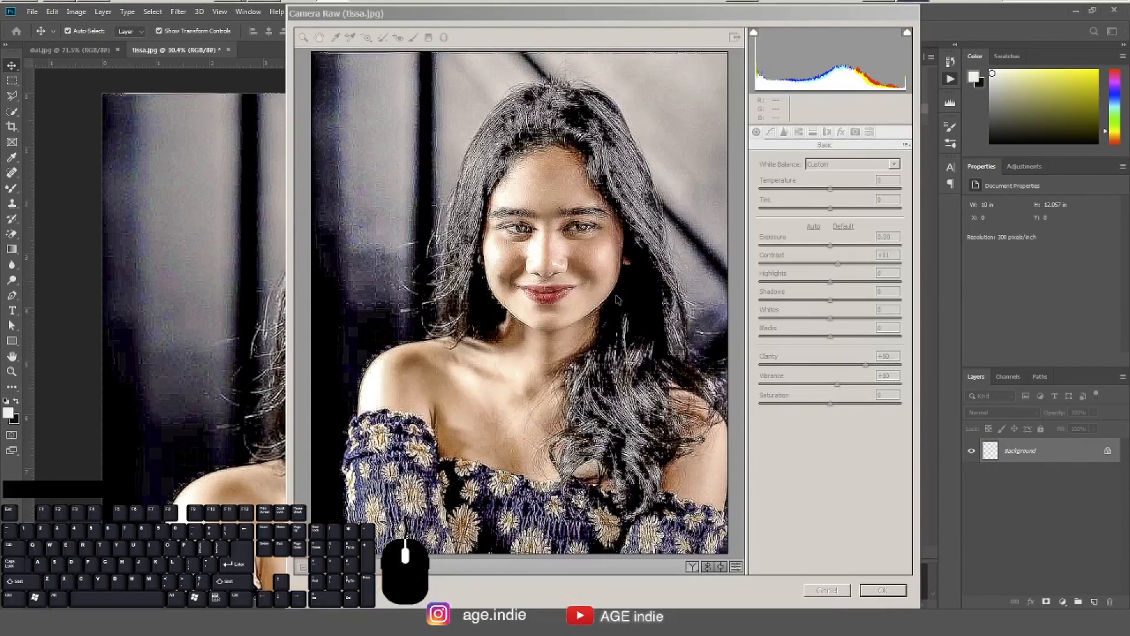
{"action": "left_click", "coordinate": [622, 18]}
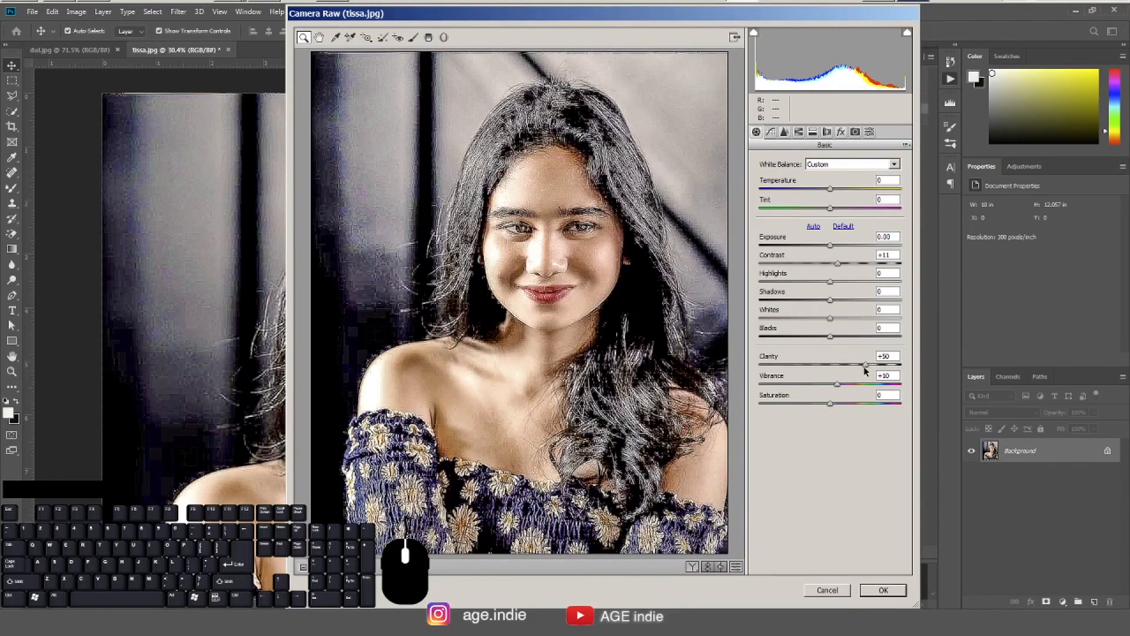
{"action": "left_click_drag", "start_coordinate": [866, 366], "coordinate": [859, 365]}
{"action": "left_click", "coordinate": [894, 595]}
Apply the Oil Paint filter to the portrait with Cleanliness 3.9 and Scale 3.4.
{"action": "key", "text": "F6"}
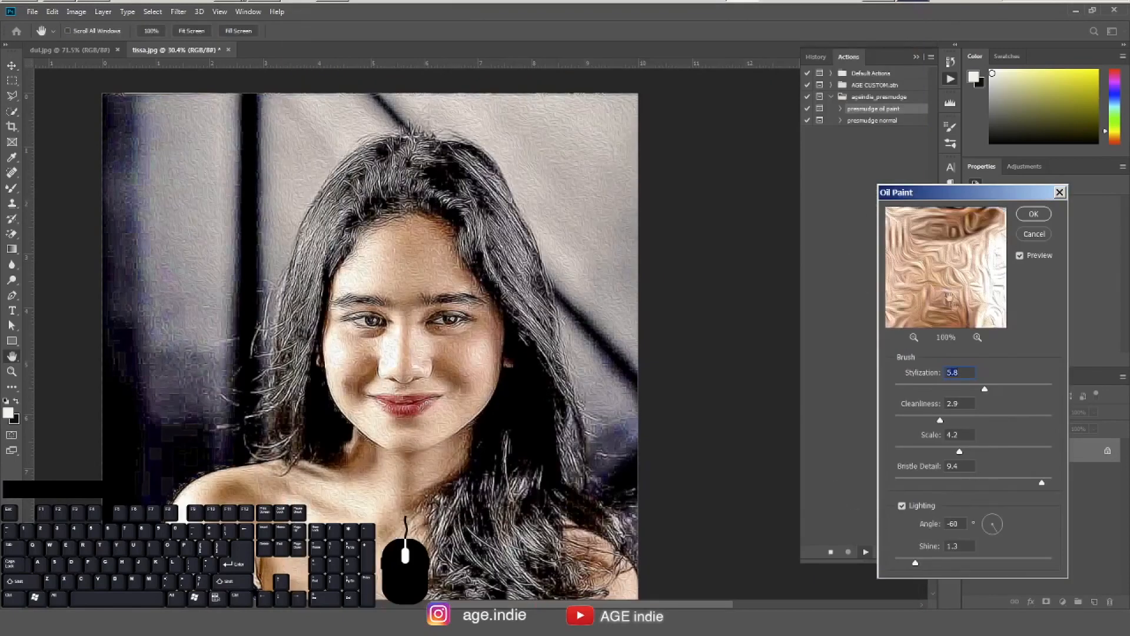
{"action": "mouse_move", "coordinate": [978, 246]}
{"action": "left_mouse_down"}
{"action": "mouse_move", "coordinate": [968, 315]}
{"action": "mouse_move", "coordinate": [960, 263]}
{"action": "left_mouse_up"}
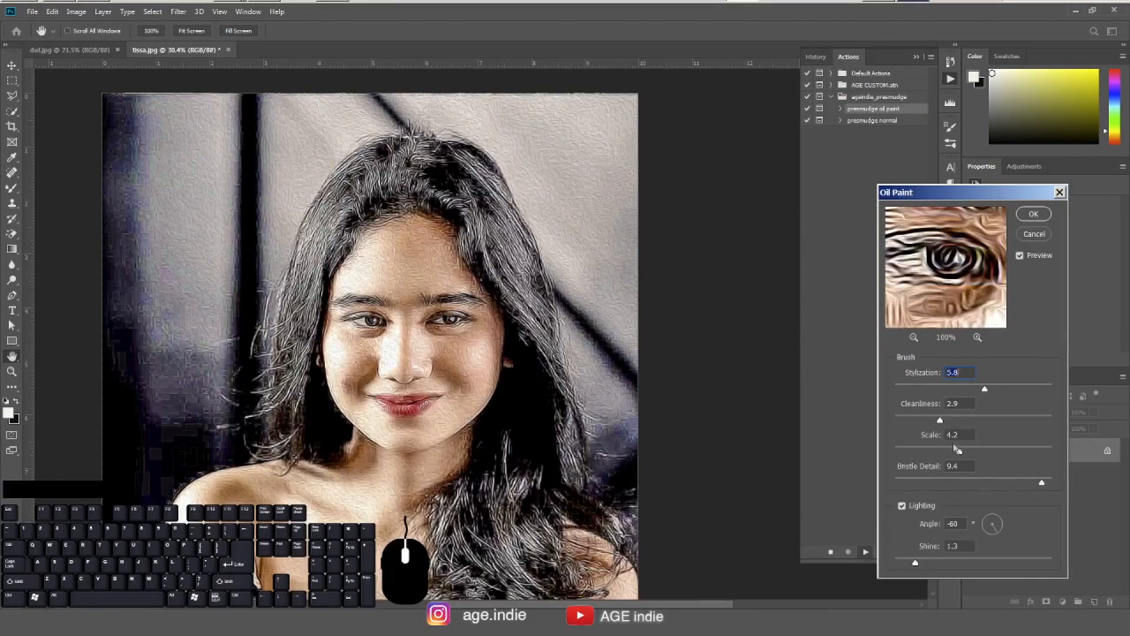
{"action": "left_click_drag", "start_coordinate": [941, 422], "coordinate": [942, 450]}
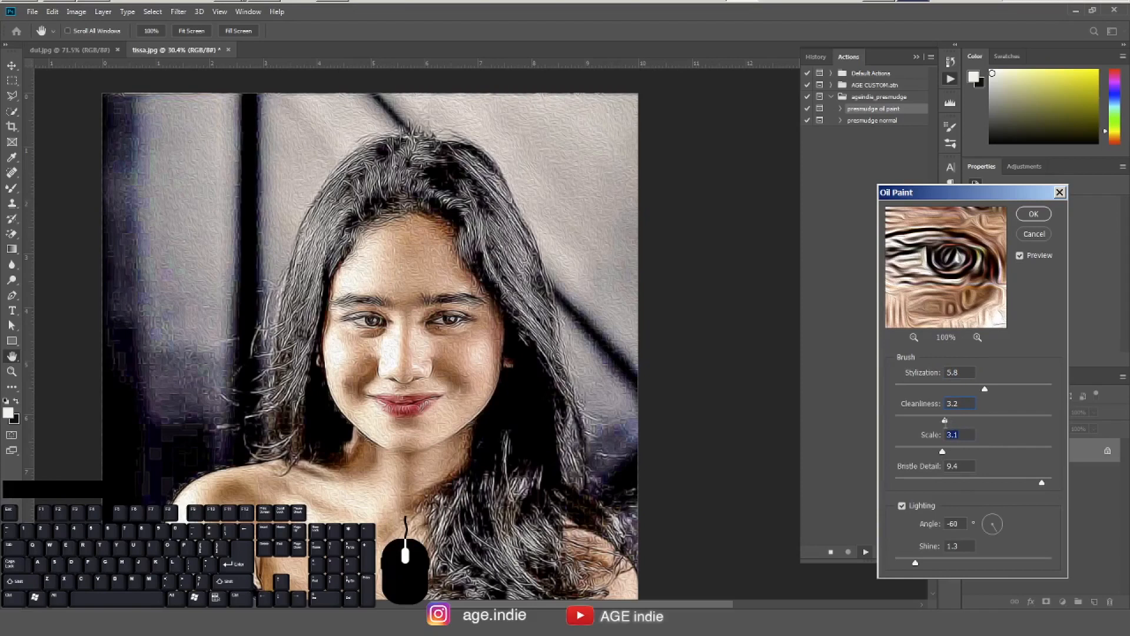
{"action": "mouse_move", "coordinate": [946, 421]}
{"action": "left_mouse_down"}
{"action": "mouse_move", "coordinate": [956, 425]}
{"action": "mouse_move", "coordinate": [948, 452]}
{"action": "left_mouse_up"}
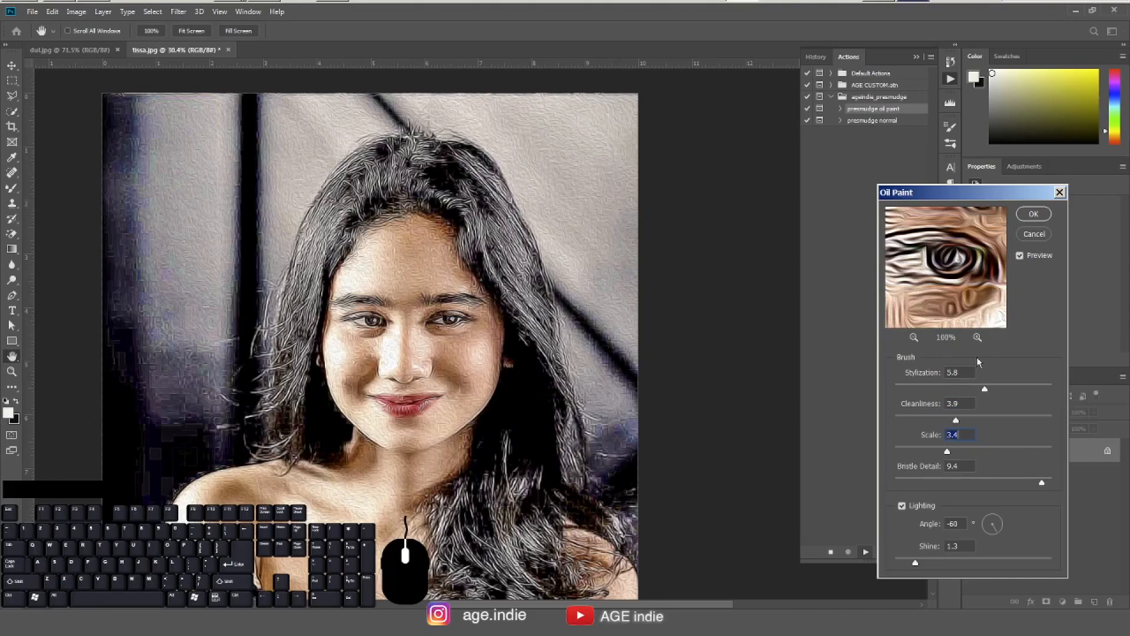
{"action": "left_click", "coordinate": [523, 375], "text": "ctrl"}
{"action": "mouse_move", "coordinate": [523, 374]}
{"action": "left_mouse_down"}
{"action": "mouse_move", "coordinate": [462, 424]}
{"action": "mouse_move", "coordinate": [515, 388]}
{"action": "left_mouse_up"}
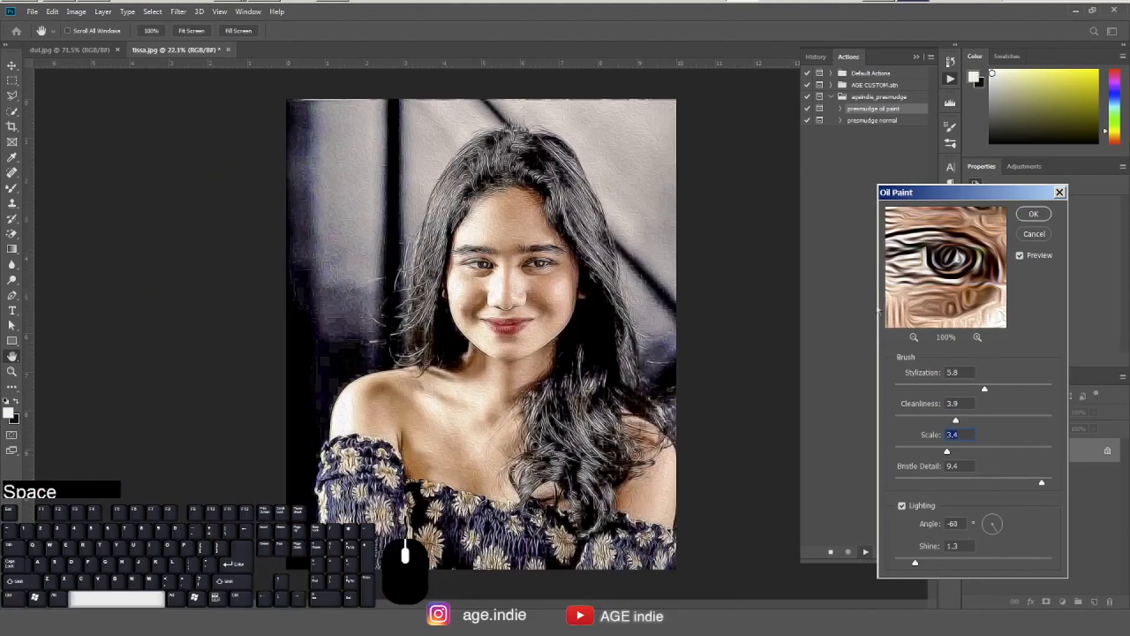
{"action": "left_click", "coordinate": [1035, 214]}
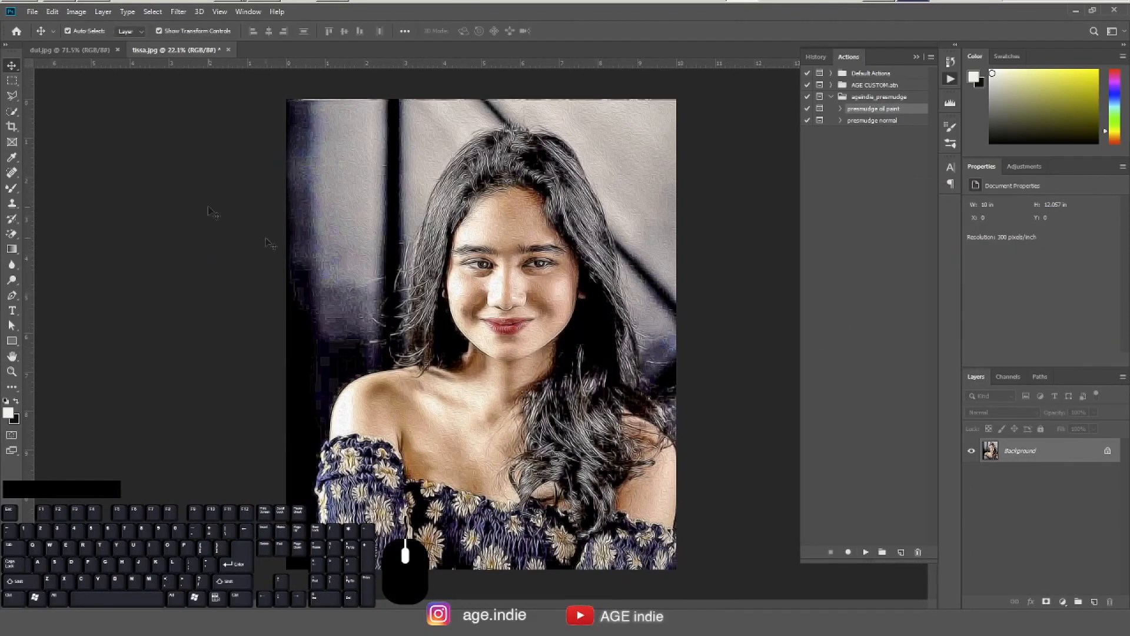
Run the presmudge oil paint action on dul.jpg and resample the image at 300 pixels/inch using Preserve Details 2.0.
{"action": "left_click", "coordinate": [72, 50]}
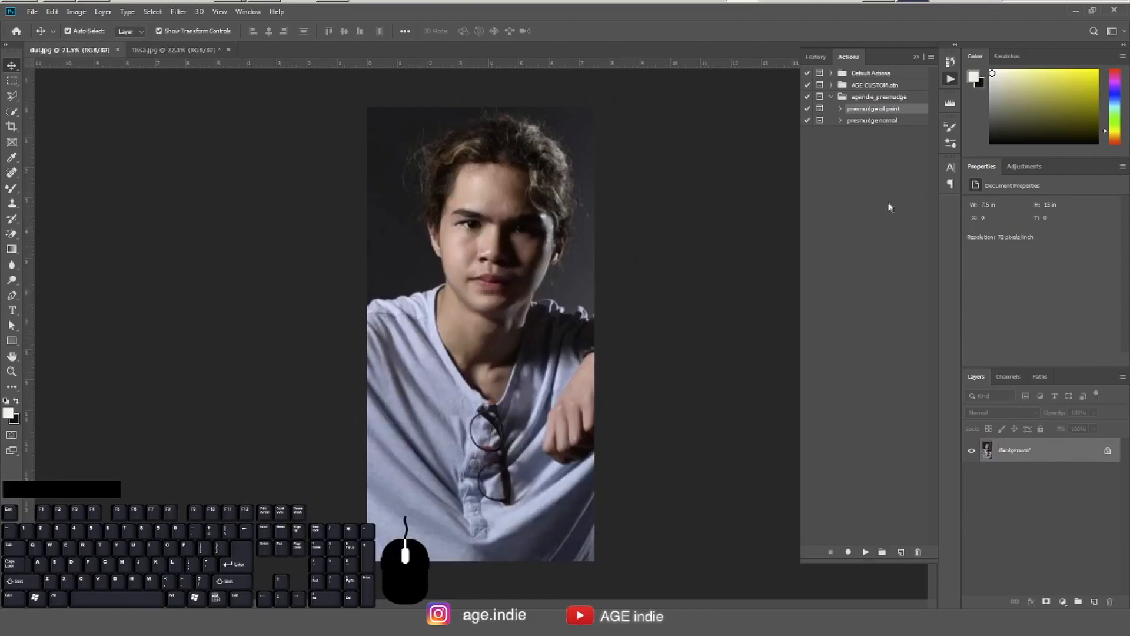
{"action": "left_click", "coordinate": [870, 112]}
{"action": "left_click", "coordinate": [866, 554]}
{"action": "left_click", "coordinate": [496, 173]}
{"action": "left_click_drag", "start_coordinate": [496, 173], "coordinate": [482, 247]}
{"action": "left_click_drag", "start_coordinate": [491, 176], "coordinate": [478, 250]}
{"action": "left_click_drag", "start_coordinate": [478, 179], "coordinate": [482, 246]}
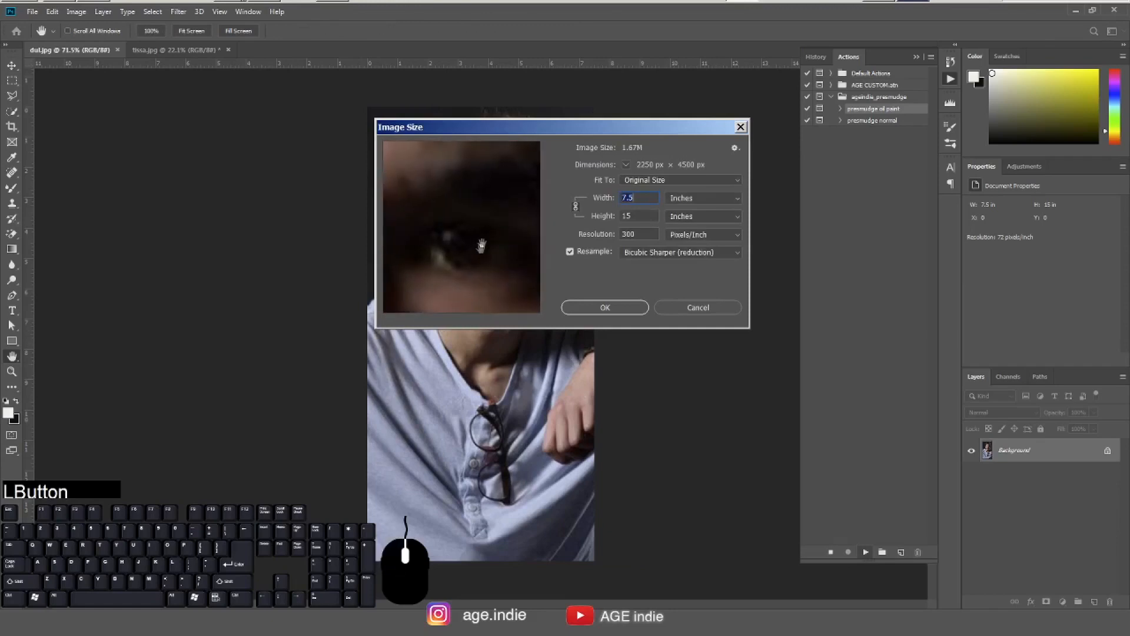
{"action": "left_click", "coordinate": [656, 253]}
{"action": "left_click", "coordinate": [677, 281]}
{"action": "left_click", "coordinate": [605, 308]}
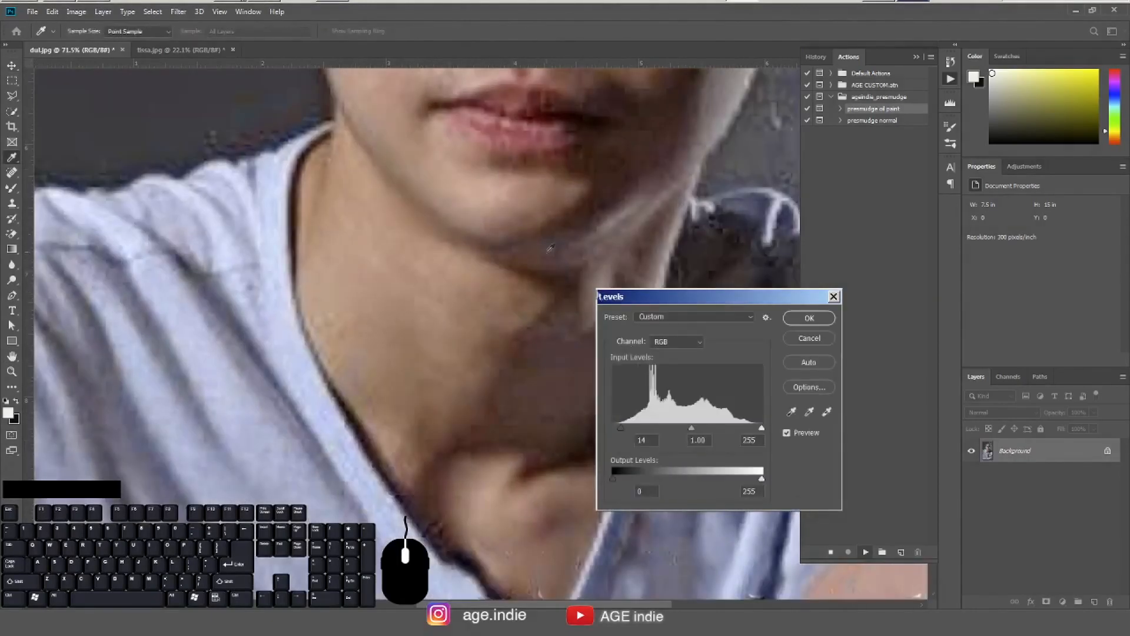
Adjust Levels on the man's portrait to black 14, midtones 1.21 and white 236, checking the face before applying.
{"action": "key", "text": "space"}
{"action": "mouse_move", "coordinate": [564, 158]}
{"action": "left_mouse_down"}
{"action": "mouse_move", "coordinate": [464, 375]}
{"action": "mouse_move", "coordinate": [455, 446]}
{"action": "left_mouse_up"}
{"action": "left_click_drag", "start_coordinate": [514, 237], "coordinate": [418, 302]}
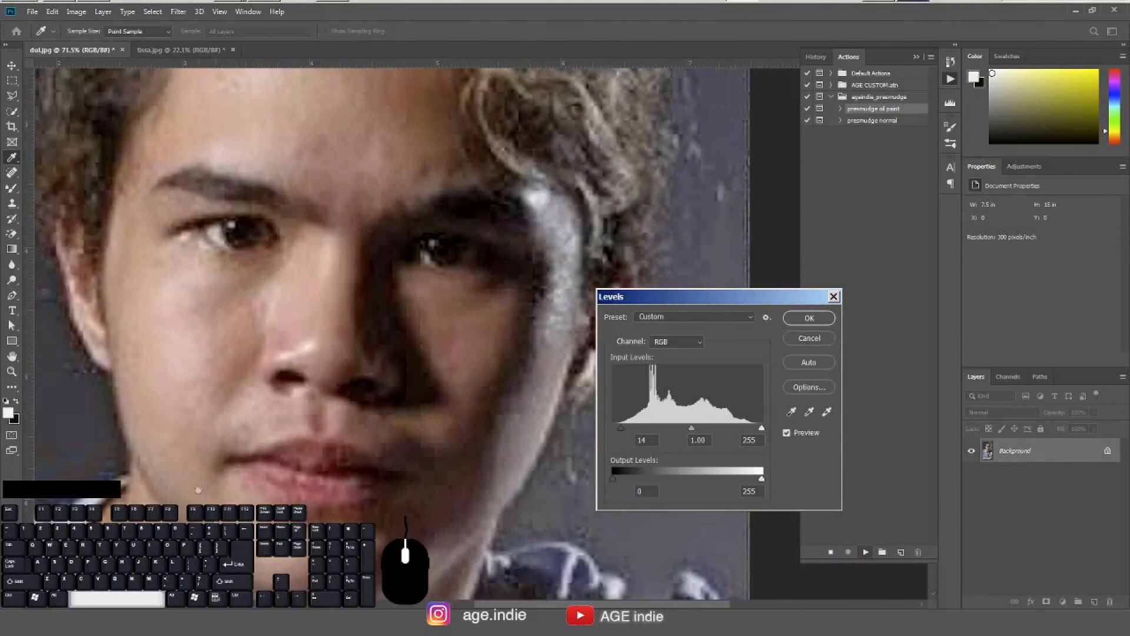
{"action": "left_click_drag", "start_coordinate": [449, 338], "coordinate": [436, 315]}
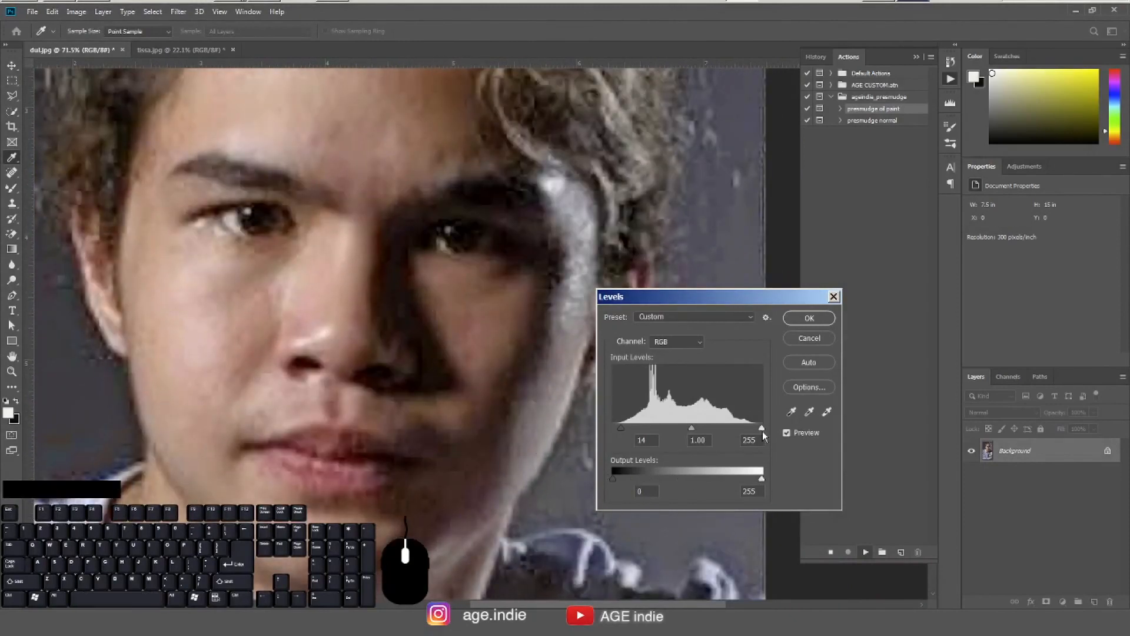
{"action": "left_click_drag", "start_coordinate": [762, 429], "coordinate": [621, 429]}
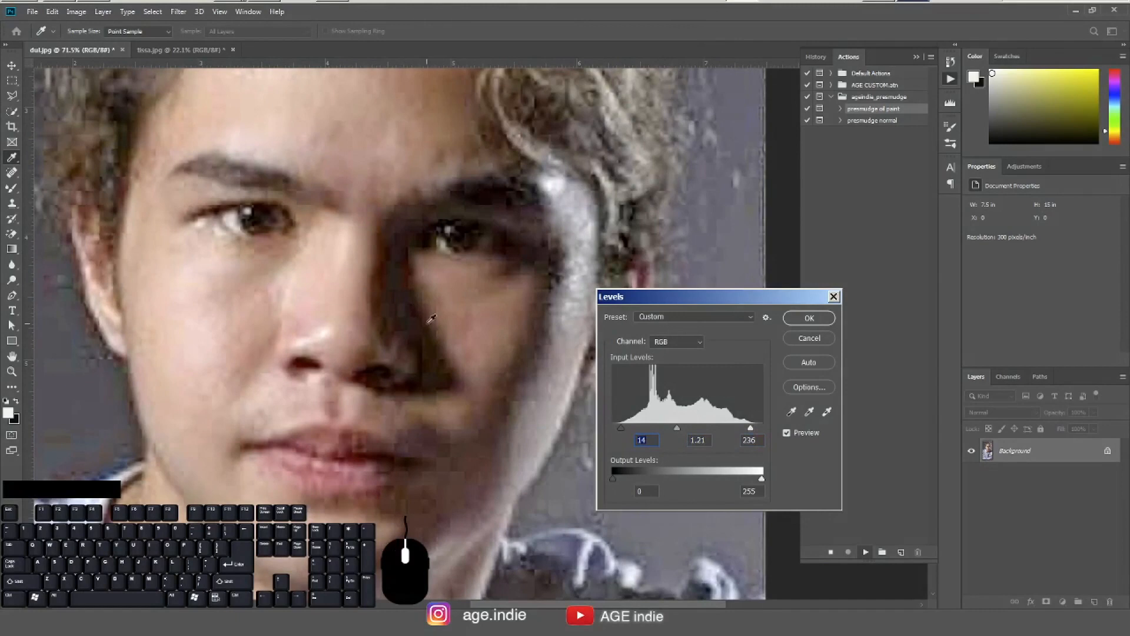
{"action": "left_click", "coordinate": [449, 373], "text": "ctrl"}
{"action": "left_click_drag", "start_coordinate": [449, 374], "coordinate": [415, 378]}
{"action": "left_click_drag", "start_coordinate": [414, 437], "coordinate": [407, 377]}
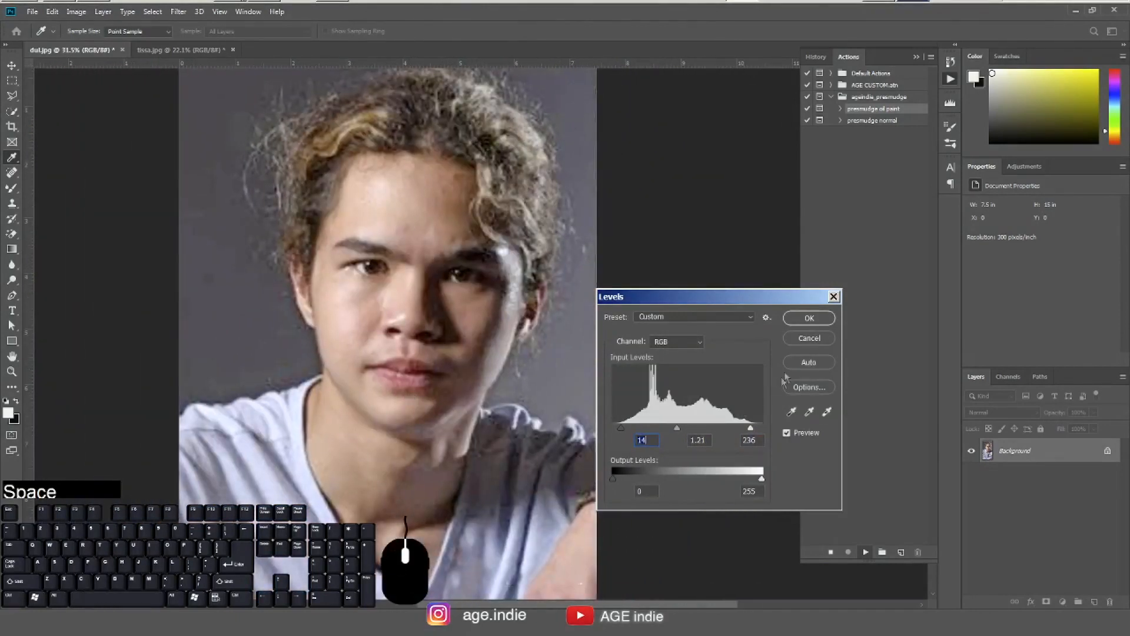
{"action": "left_click", "coordinate": [810, 318]}
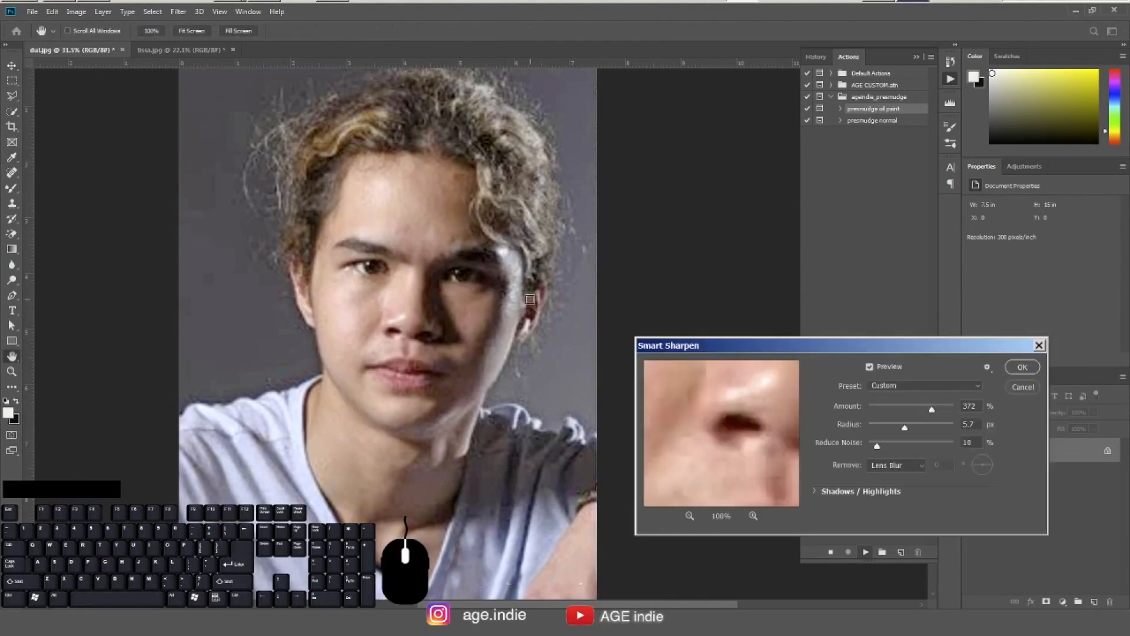
Apply Smart Sharpen to the man's portrait at 372% with a 9.1 px radius.
{"action": "left_click_drag", "start_coordinate": [757, 408], "coordinate": [710, 426]}
{"action": "left_click_drag", "start_coordinate": [905, 428], "coordinate": [913, 430]}
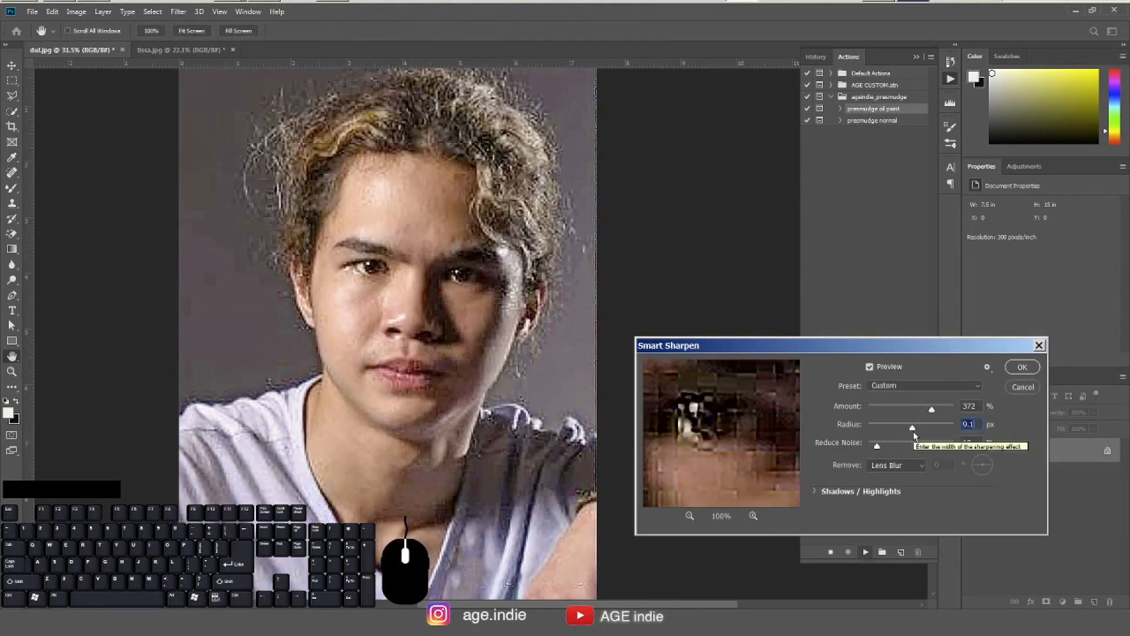
{"action": "left_click", "coordinate": [1022, 367]}
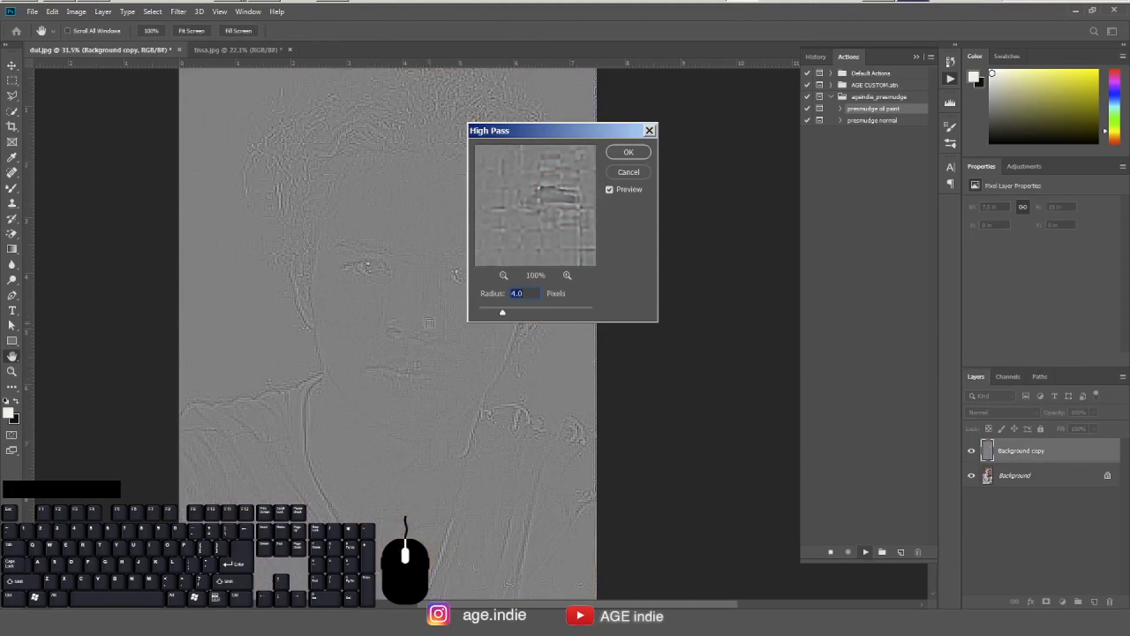
Apply High Pass with a 2-pixel radius and Levels with black 11, midtones 1.09 and white 236 to the man's portrait.
{"action": "type", "text": "2"}
{"action": "left_click", "coordinate": [628, 154]}
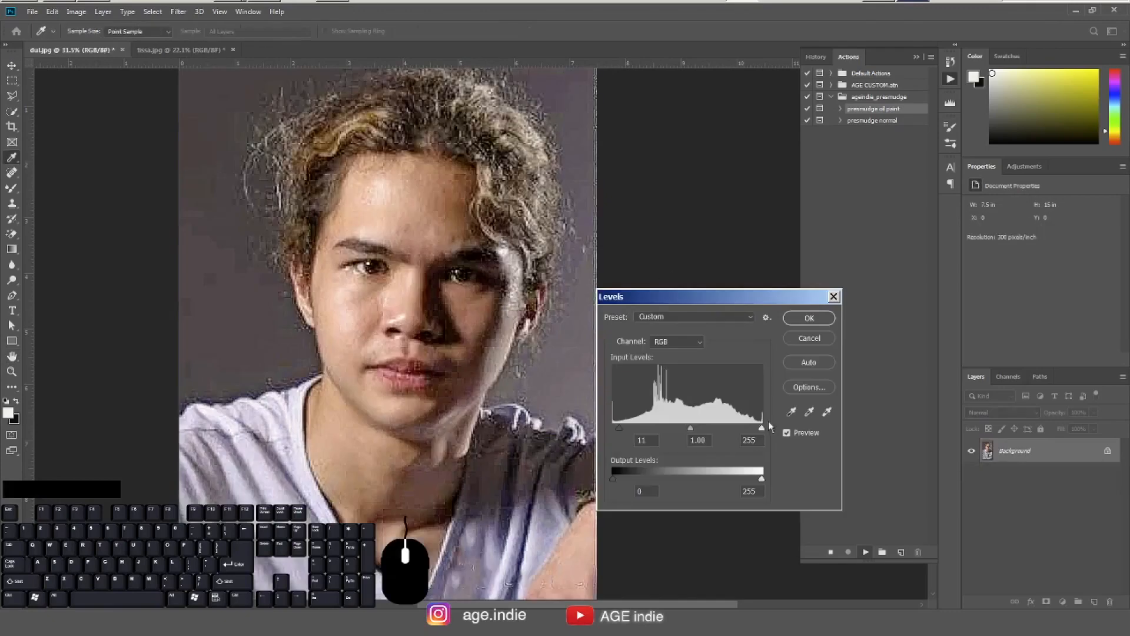
{"action": "left_click_drag", "start_coordinate": [761, 428], "coordinate": [750, 429]}
{"action": "left_click", "coordinate": [689, 434]}
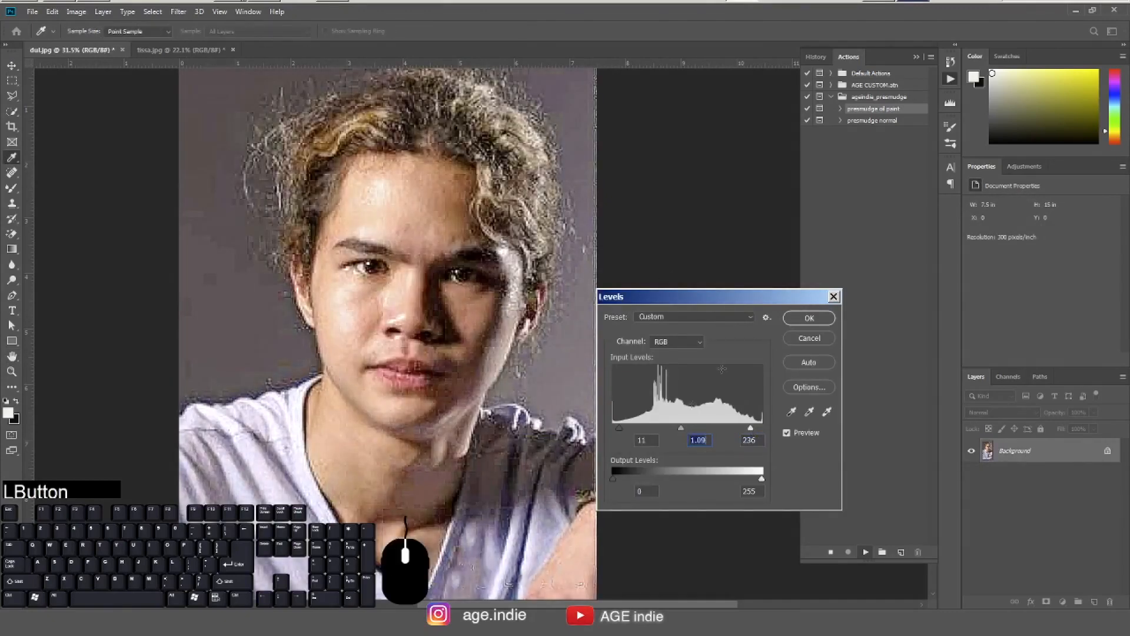
{"action": "left_click", "coordinate": [809, 317]}
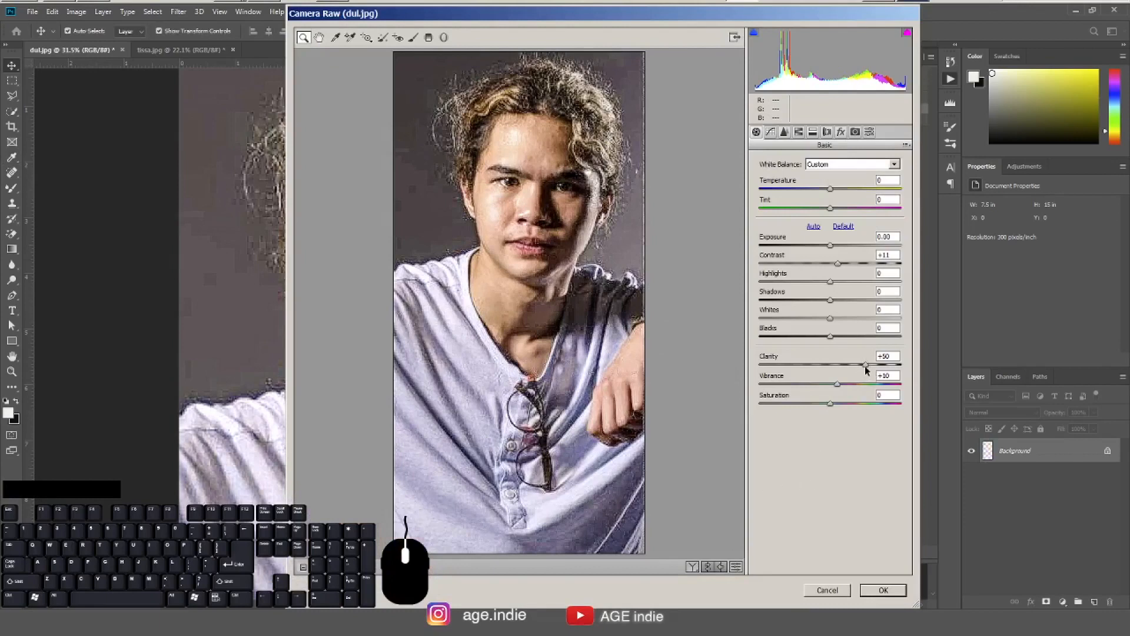
Apply Camera Raw to the man's portrait with Clarity +40, and Oil Paint with Cleanliness 3.1 and Scale 3.4.
{"action": "left_click_drag", "start_coordinate": [864, 363], "coordinate": [858, 363]}
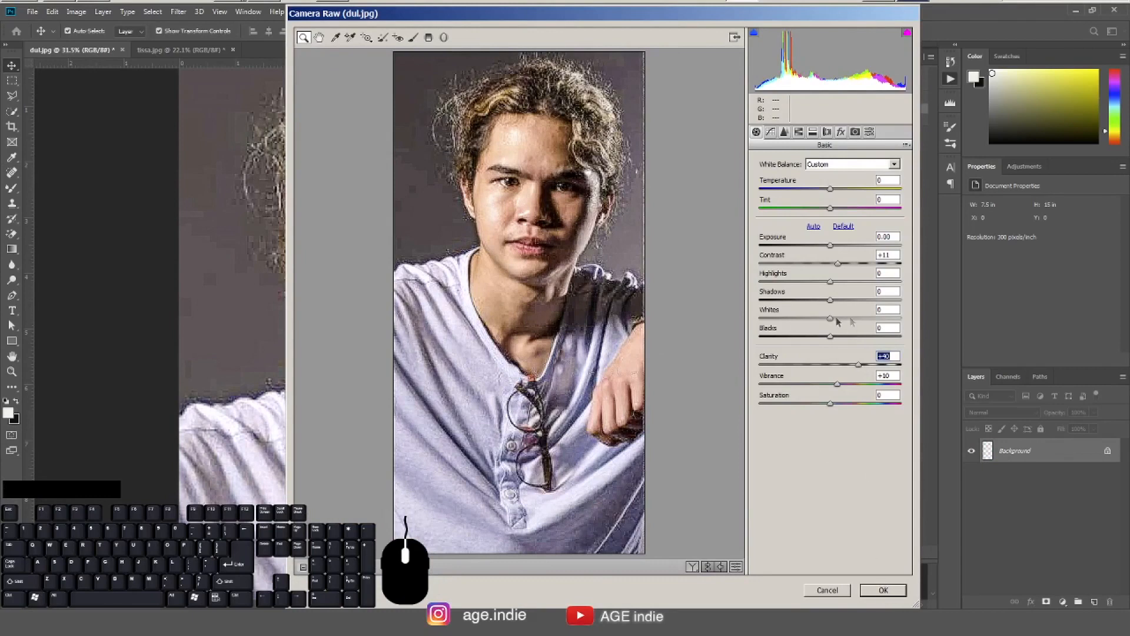
{"action": "left_click", "coordinate": [885, 590]}
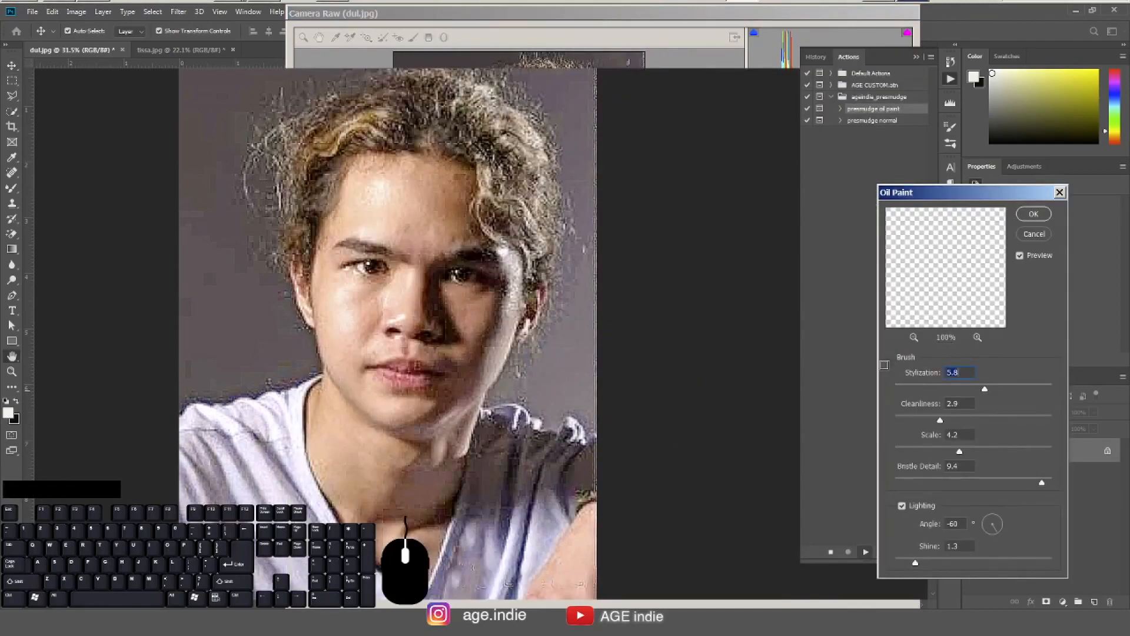
{"action": "mouse_move", "coordinate": [973, 221]}
{"action": "left_mouse_down"}
{"action": "mouse_move", "coordinate": [928, 298]}
{"action": "mouse_move", "coordinate": [901, 292]}
{"action": "mouse_move", "coordinate": [913, 298]}
{"action": "left_mouse_up"}
{"action": "left_click_drag", "start_coordinate": [974, 244], "coordinate": [921, 293]}
{"action": "mouse_move", "coordinate": [974, 245]}
{"action": "left_mouse_down"}
{"action": "mouse_move", "coordinate": [924, 292]}
{"action": "mouse_move", "coordinate": [965, 241]}
{"action": "left_mouse_up"}
{"action": "left_click_drag", "start_coordinate": [960, 294], "coordinate": [962, 245]}
{"action": "left_click_drag", "start_coordinate": [927, 282], "coordinate": [934, 285]}
{"action": "mouse_move", "coordinate": [938, 421]}
{"action": "left_mouse_down"}
{"action": "mouse_move", "coordinate": [962, 453]}
{"action": "mouse_move", "coordinate": [947, 453]}
{"action": "left_mouse_up"}
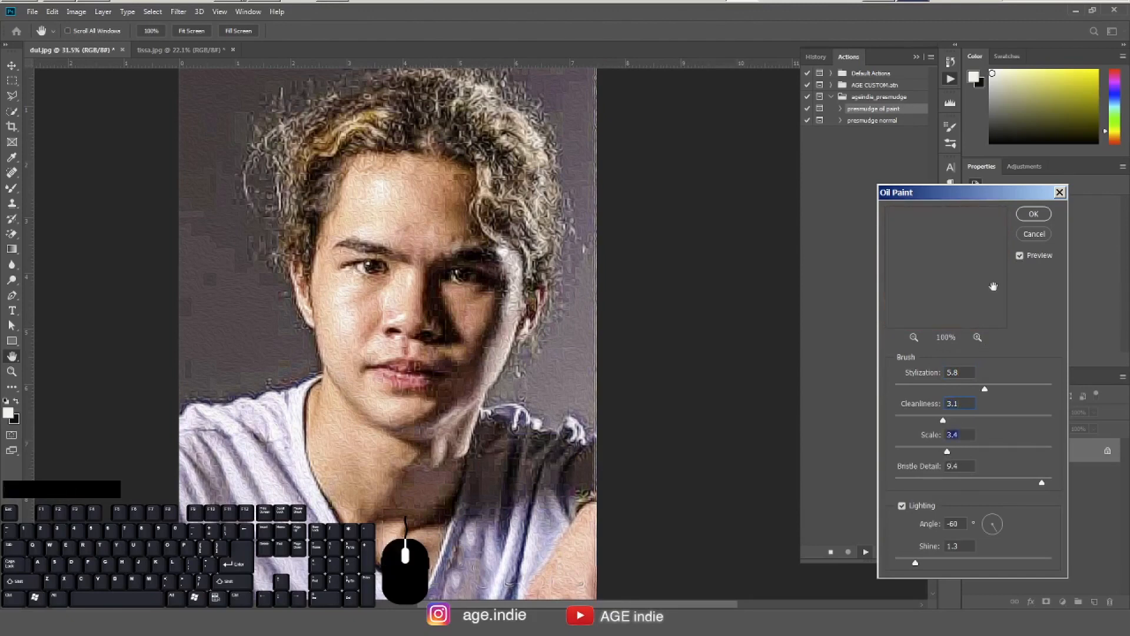
{"action": "left_click", "coordinate": [1034, 214]}
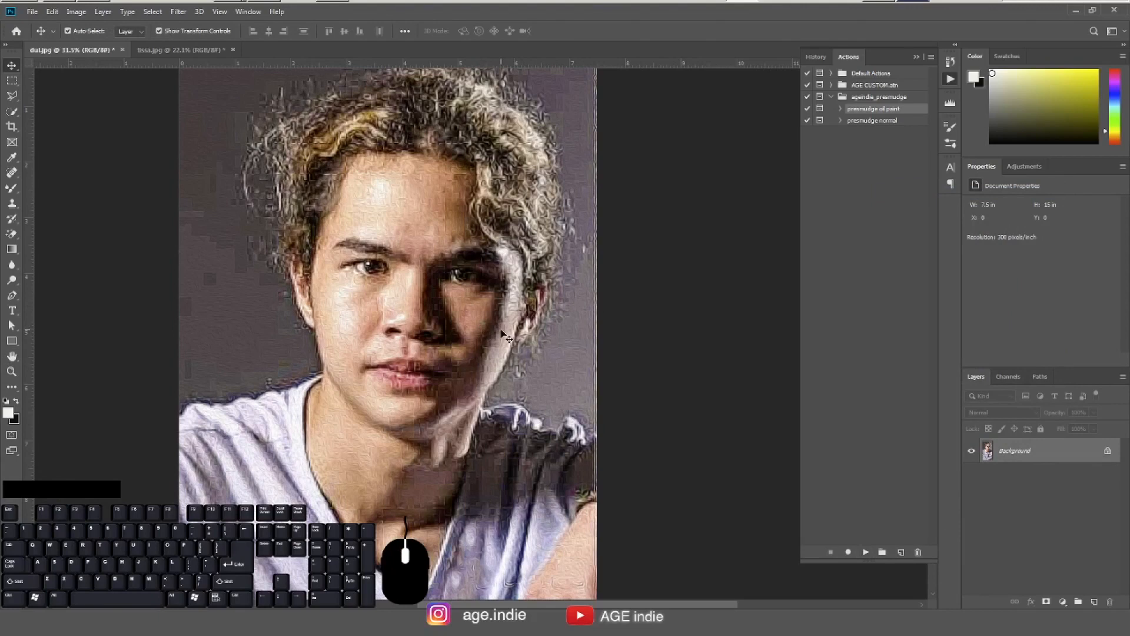
Put away the actions list and compare the processed portraits in tissa.jpg and dul.jpg.
{"action": "left_click", "coordinate": [950, 79]}
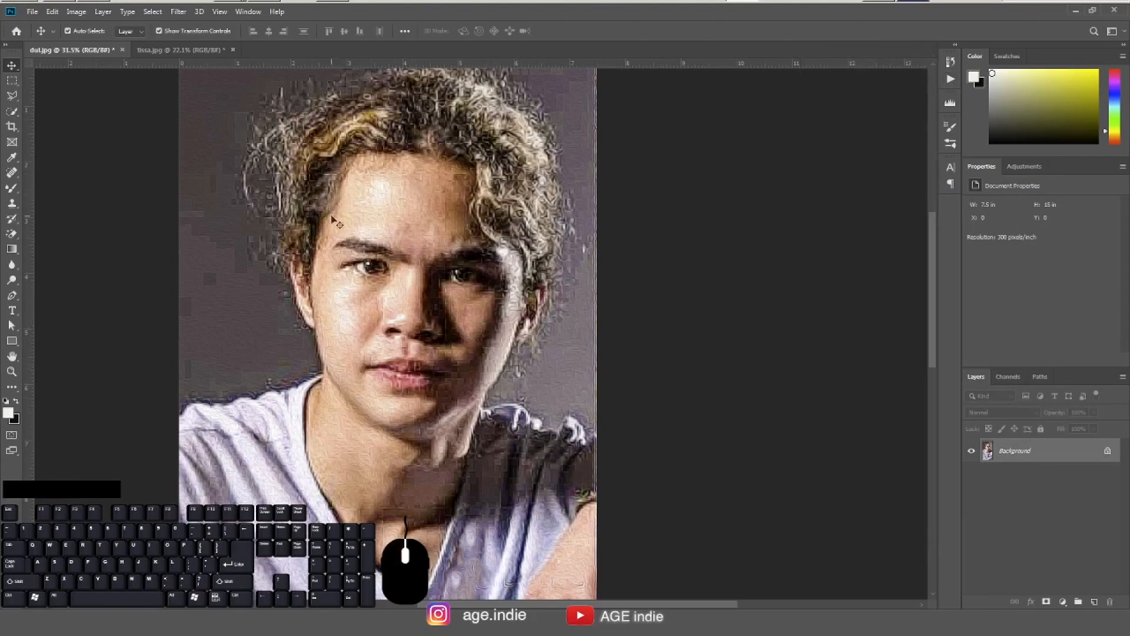
{"action": "left_click", "coordinate": [178, 49]}
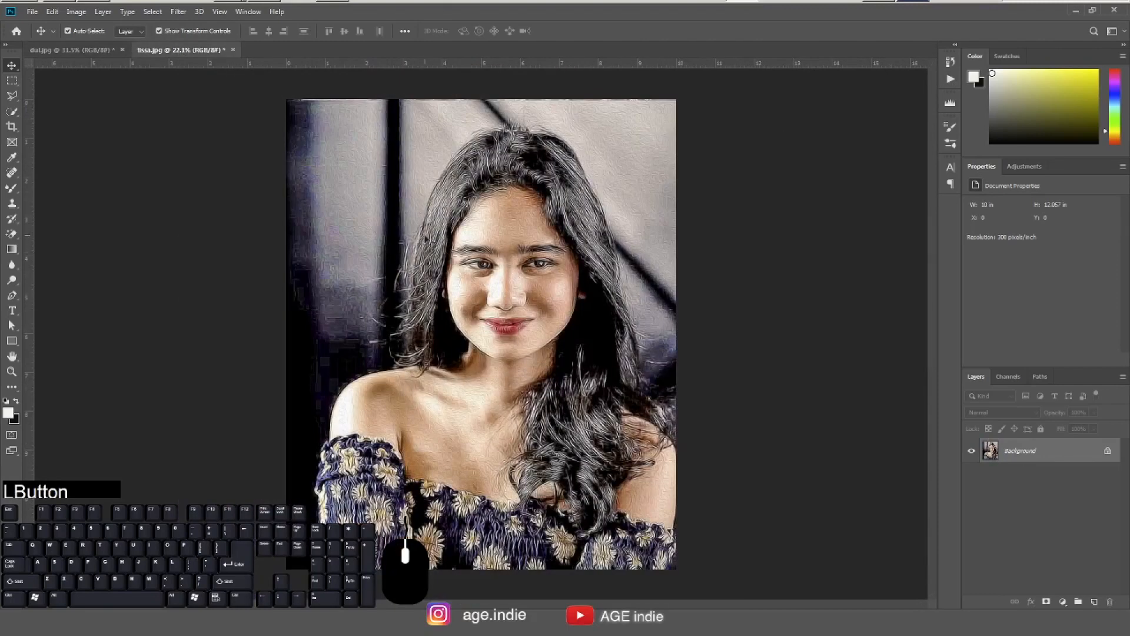
{"action": "left_click", "coordinate": [98, 51]}
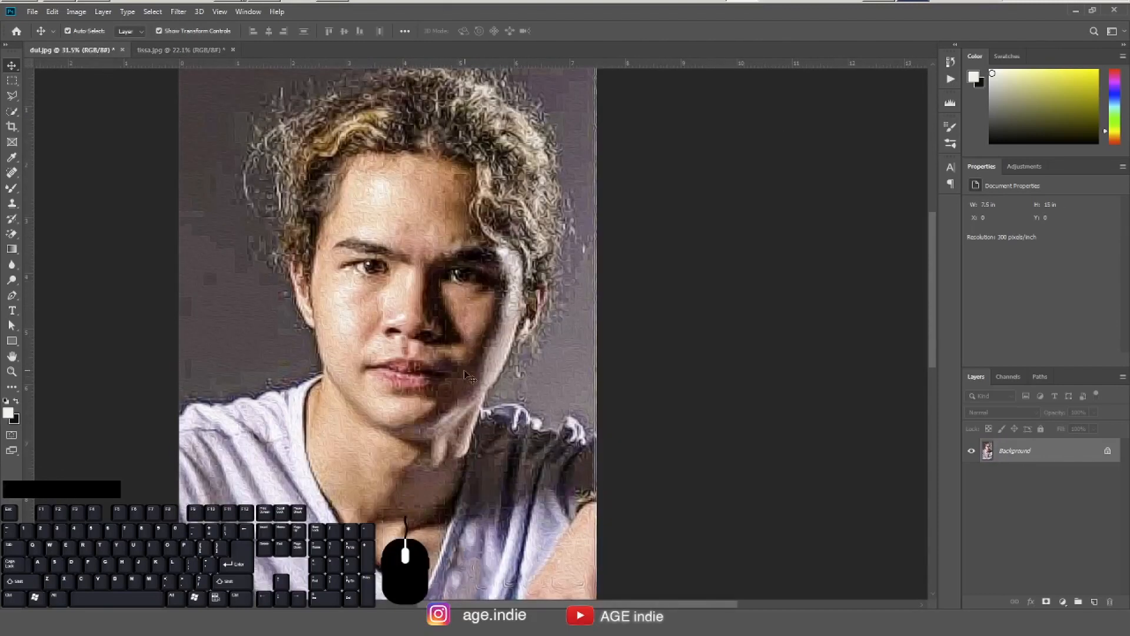
Start a Pen path in dul.jpg just outside the right canvas edge and trace along the man's shoulder to his neck.
{"action": "left_click", "coordinate": [12, 299]}
{"action": "left_click", "coordinate": [606, 447]}
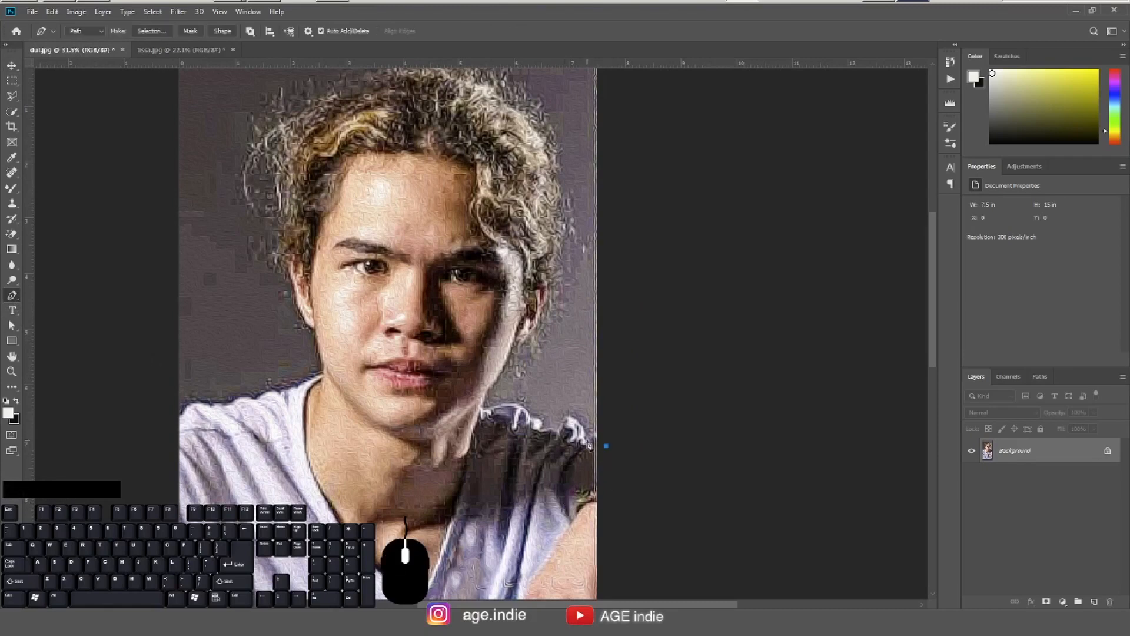
{"action": "key", "text": "ctrl+space"}
{"action": "left_click_drag", "start_coordinate": [562, 426], "coordinate": [595, 480]}
{"action": "left_click", "coordinate": [612, 440]}
{"action": "left_click", "coordinate": [601, 428]}
{"action": "left_click_drag", "start_coordinate": [571, 410], "coordinate": [463, 387]}
{"action": "left_click", "coordinate": [522, 431]}
{"action": "left_click", "coordinate": [498, 408]}
{"action": "left_click", "coordinate": [446, 389]}
{"action": "left_click", "coordinate": [412, 394]}
{"action": "left_click", "coordinate": [406, 389]}
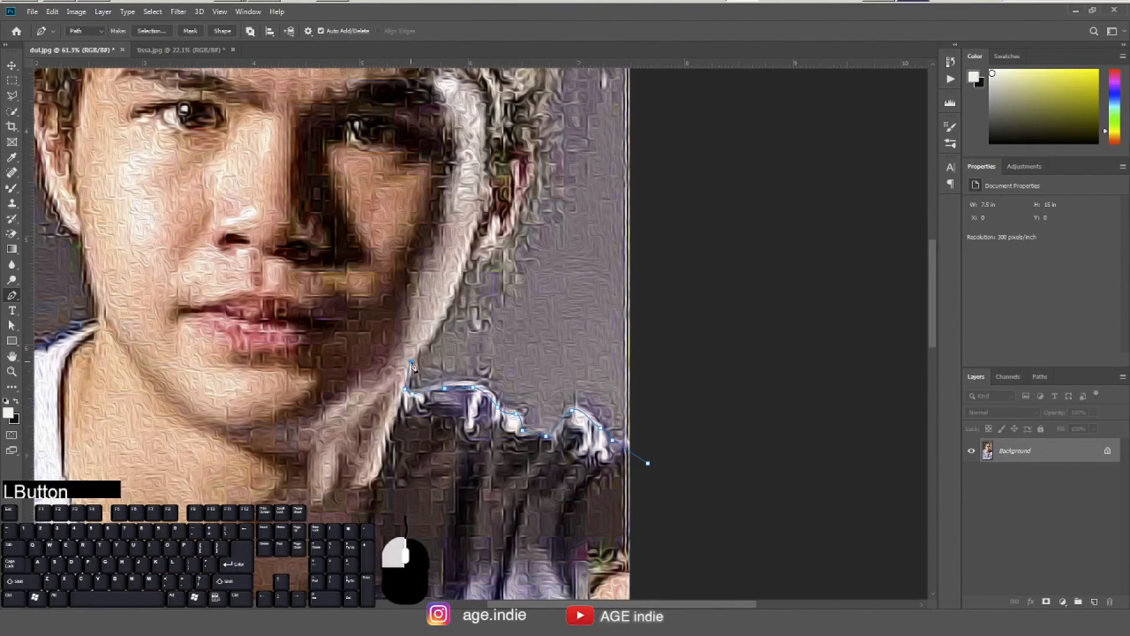
Continue the path from the neck up the jaw, around the ear and along the hair's right edge.
{"action": "key", "text": "space"}
{"action": "left_click_drag", "start_coordinate": [492, 272], "coordinate": [489, 415]}
{"action": "left_click_drag", "start_coordinate": [430, 477], "coordinate": [436, 469]}
{"action": "left_click", "coordinate": [448, 461]}
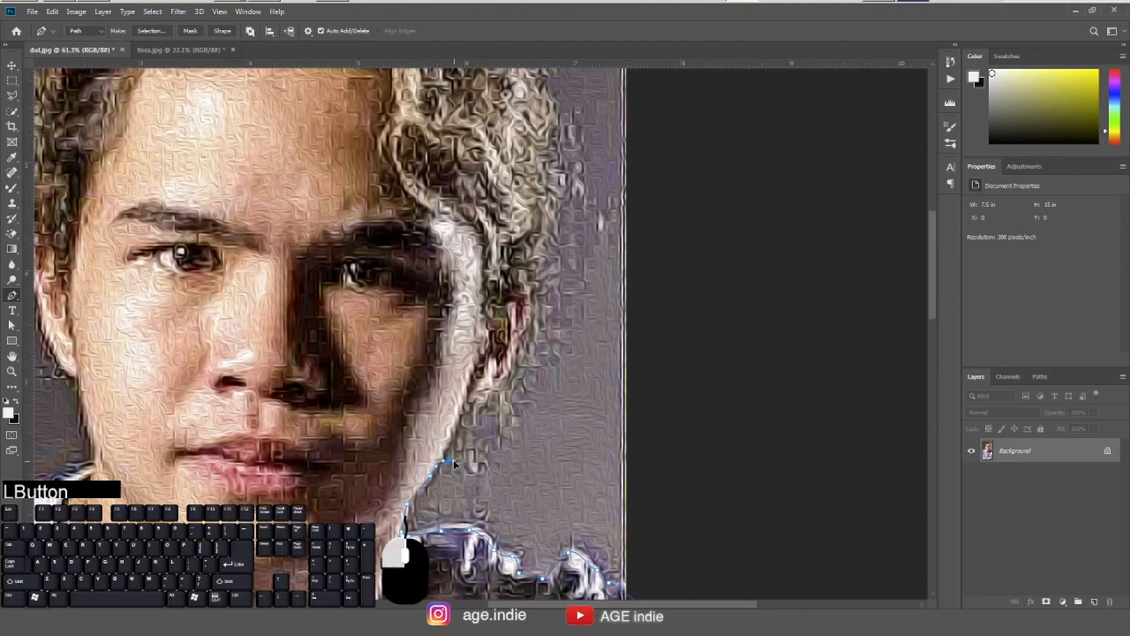
{"action": "left_click", "coordinate": [487, 409]}
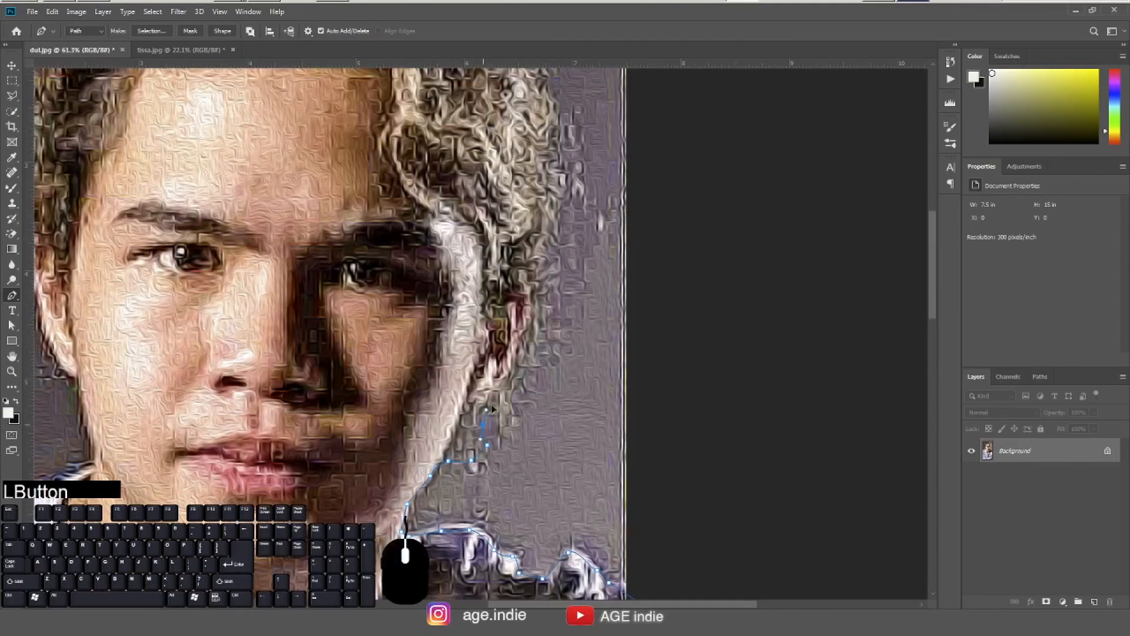
{"action": "left_click", "coordinate": [551, 295]}
{"action": "left_click", "coordinate": [543, 242]}
{"action": "left_click", "coordinate": [551, 230]}
{"action": "left_click_drag", "start_coordinate": [568, 159], "coordinate": [581, 266]}
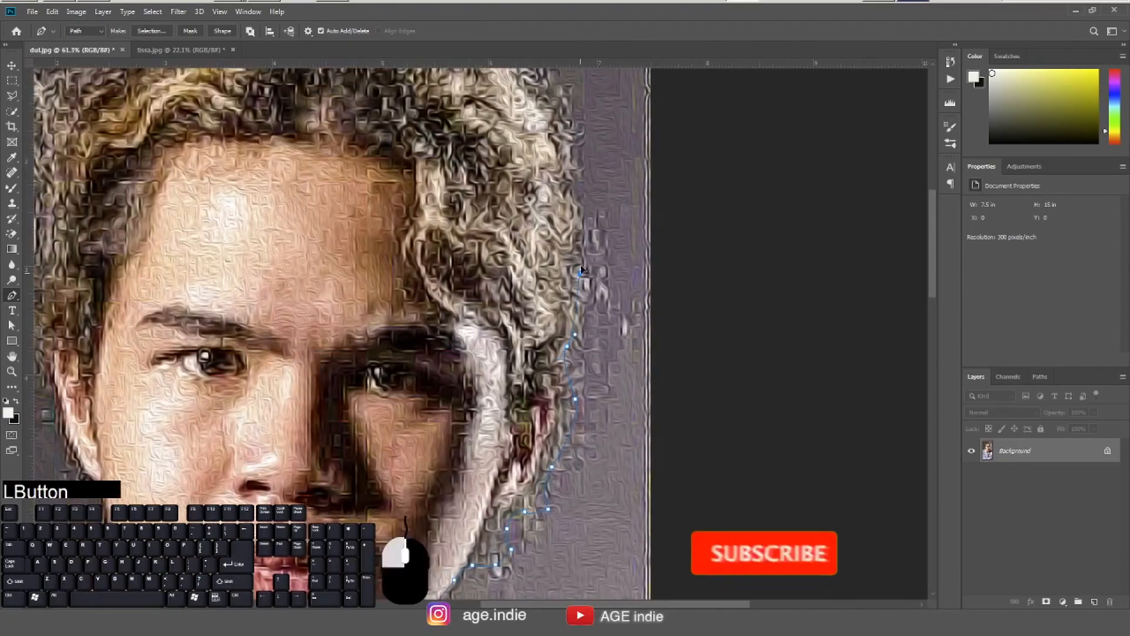
Trace the path around the upper right hair and over the crown of the man's head.
{"action": "left_click_drag", "start_coordinate": [585, 213], "coordinate": [574, 161]}
{"action": "left_click_drag", "start_coordinate": [585, 121], "coordinate": [600, 232]}
{"action": "left_click_drag", "start_coordinate": [569, 196], "coordinate": [559, 190]}
{"action": "left_click_drag", "start_coordinate": [542, 181], "coordinate": [483, 141]}
{"action": "left_click_drag", "start_coordinate": [448, 126], "coordinate": [436, 121]}
{"action": "left_click_drag", "start_coordinate": [387, 105], "coordinate": [377, 105]}
{"action": "left_click_drag", "start_coordinate": [345, 107], "coordinate": [332, 109]}
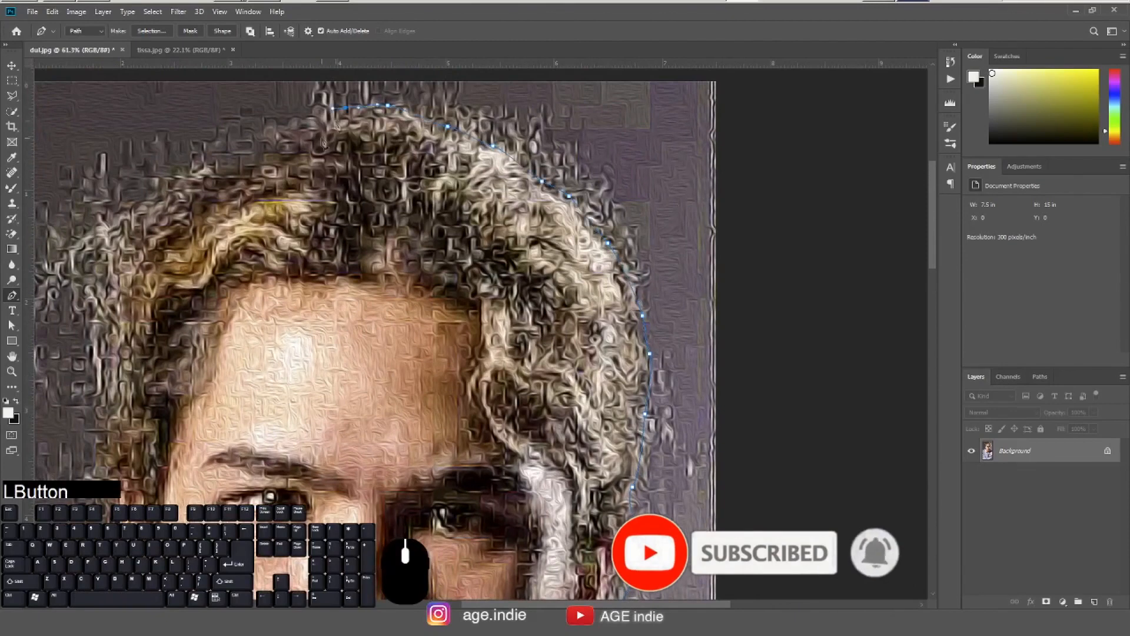
Continue the path down the left side of the man's hair and face to the neck.
{"action": "left_click_drag", "start_coordinate": [195, 185], "coordinate": [360, 127]}
{"action": "left_click_drag", "start_coordinate": [259, 433], "coordinate": [292, 229]}
{"action": "left_click", "coordinate": [345, 346]}
{"action": "left_click", "coordinate": [374, 410]}
{"action": "left_click", "coordinate": [383, 432]}
{"action": "left_click", "coordinate": [377, 446]}
Trace the man's left-side shoulder and close the path around his body outside the canvas edges.
{"action": "left_click_drag", "start_coordinate": [377, 450], "coordinate": [563, 354]}
{"action": "left_click_drag", "start_coordinate": [519, 380], "coordinate": [516, 385]}
{"action": "left_click", "coordinate": [453, 391]}
{"action": "left_click", "coordinate": [383, 408]}
{"action": "left_click", "coordinate": [284, 434]}
{"action": "left_click_drag", "start_coordinate": [282, 529], "coordinate": [295, 329]}
{"action": "left_click_drag", "start_coordinate": [559, 294], "coordinate": [624, 554]}
{"action": "left_click", "coordinate": [613, 242]}
Convert the closed path around the man into a selection.
{"action": "right_click", "coordinate": [460, 280]}
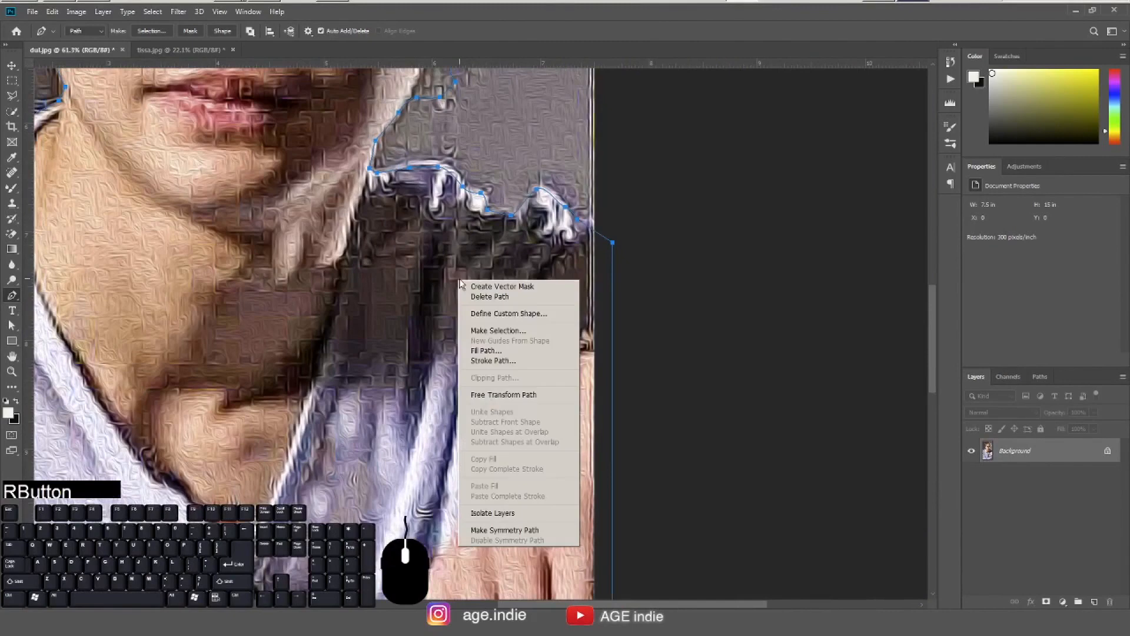
{"action": "left_click", "coordinate": [498, 330]}
{"action": "left_click", "coordinate": [627, 170]}
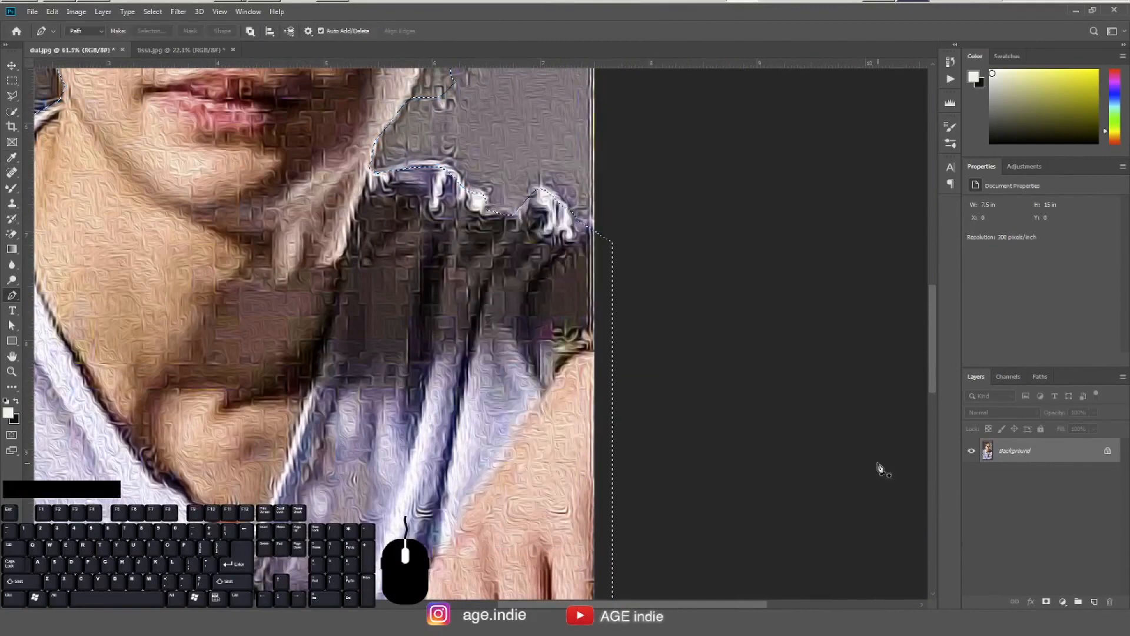
Copy the selected man to a new layer and hide the Background layer.
{"action": "left_click_drag", "start_coordinate": [878, 465], "coordinate": [814, 465]}
{"action": "left_click", "coordinate": [152, 12]}
{"action": "mouse_move", "coordinate": [103, 12]}
{"action": "left_click", "coordinate": [236, 127]}
{"action": "left_click", "coordinate": [972, 476]}
In tissa.jpg, trace a Pen path from the woman's right-side hair ends up and over the top of her head.
{"action": "left_click", "coordinate": [203, 50]}
{"action": "left_click_drag", "start_coordinate": [684, 473], "coordinate": [722, 511]}
{"action": "left_click", "coordinate": [616, 429]}
{"action": "left_click_drag", "start_coordinate": [530, 265], "coordinate": [615, 394]}
{"action": "left_click", "coordinate": [614, 338]}
{"action": "left_click_drag", "start_coordinate": [553, 177], "coordinate": [644, 293]}
{"action": "left_click", "coordinate": [602, 149]}
{"action": "left_click", "coordinate": [504, 117]}
{"action": "left_click_drag", "start_coordinate": [402, 157], "coordinate": [388, 177]}
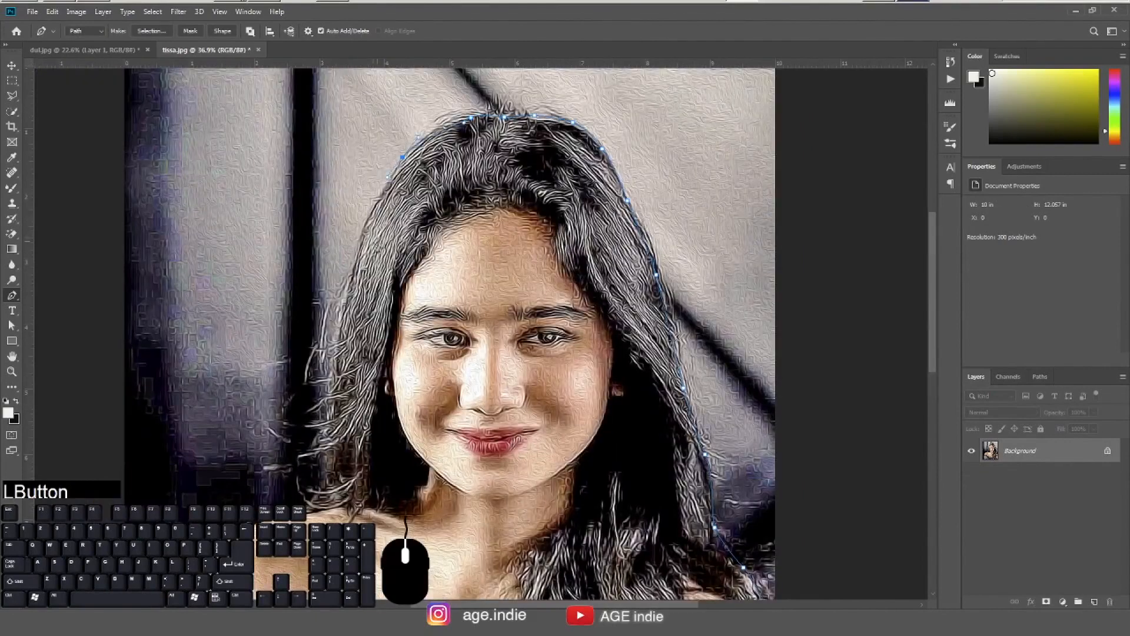
Continue the path down the woman's left-side hair and shoulder, and close it around her body outside the canvas.
{"action": "left_click", "coordinate": [330, 410]}
{"action": "left_click_drag", "start_coordinate": [330, 471], "coordinate": [469, 346]}
{"action": "left_click", "coordinate": [376, 407]}
{"action": "left_click", "coordinate": [344, 464]}
{"action": "left_click_drag", "start_coordinate": [412, 500], "coordinate": [495, 312]}
{"action": "left_click", "coordinate": [418, 540]}
{"action": "left_click_drag", "start_coordinate": [825, 412], "coordinate": [448, 321]}
{"action": "left_click_drag", "start_coordinate": [635, 487], "coordinate": [638, 481]}
{"action": "left_click", "coordinate": [642, 270]}
Convert the closed path around the woman into a selection.
{"action": "right_click", "coordinate": [423, 280]}
{"action": "left_click", "coordinate": [471, 333]}
{"action": "left_click", "coordinate": [626, 169]}
Copy the selected woman to a new layer and hide the Background layer in tissa.jpg.
{"action": "left_click", "coordinate": [103, 12]}
{"action": "mouse_move", "coordinate": [109, 24]}
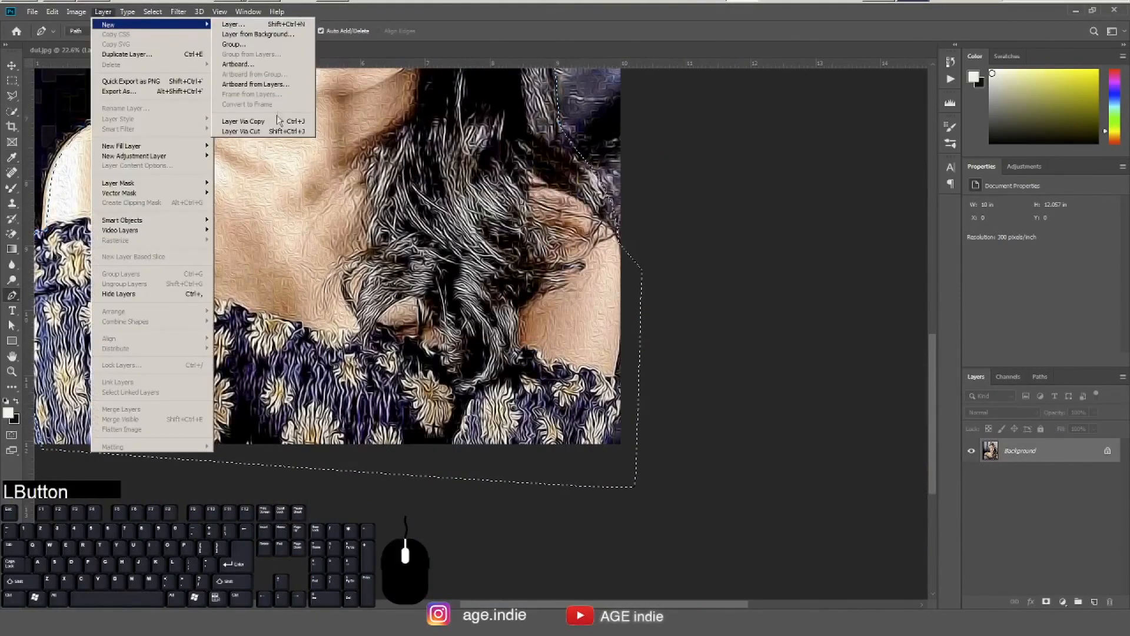
{"action": "left_click", "coordinate": [278, 122]}
{"action": "left_click", "coordinate": [972, 475]}
{"action": "left_click_drag", "start_coordinate": [561, 333], "coordinate": [500, 336]}
{"action": "left_click_drag", "start_coordinate": [500, 333], "coordinate": [574, 495]}
Switch to the Move tool and check the cutouts in dul.jpg and tissa.jpg.
{"action": "left_click", "coordinate": [11, 65]}
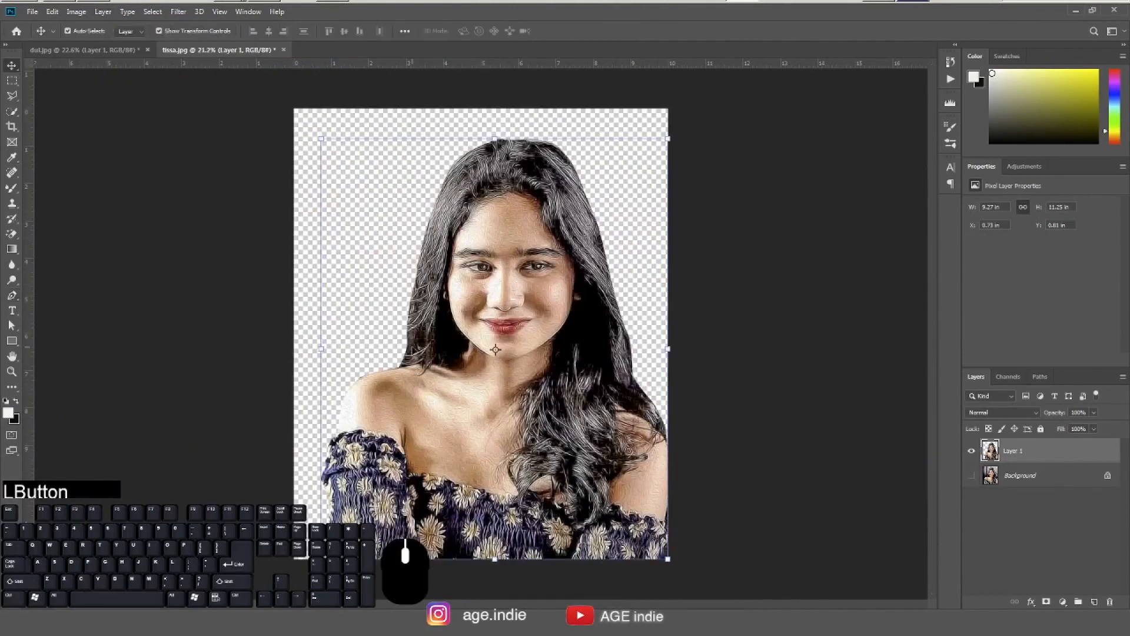
{"action": "left_click", "coordinate": [101, 52]}
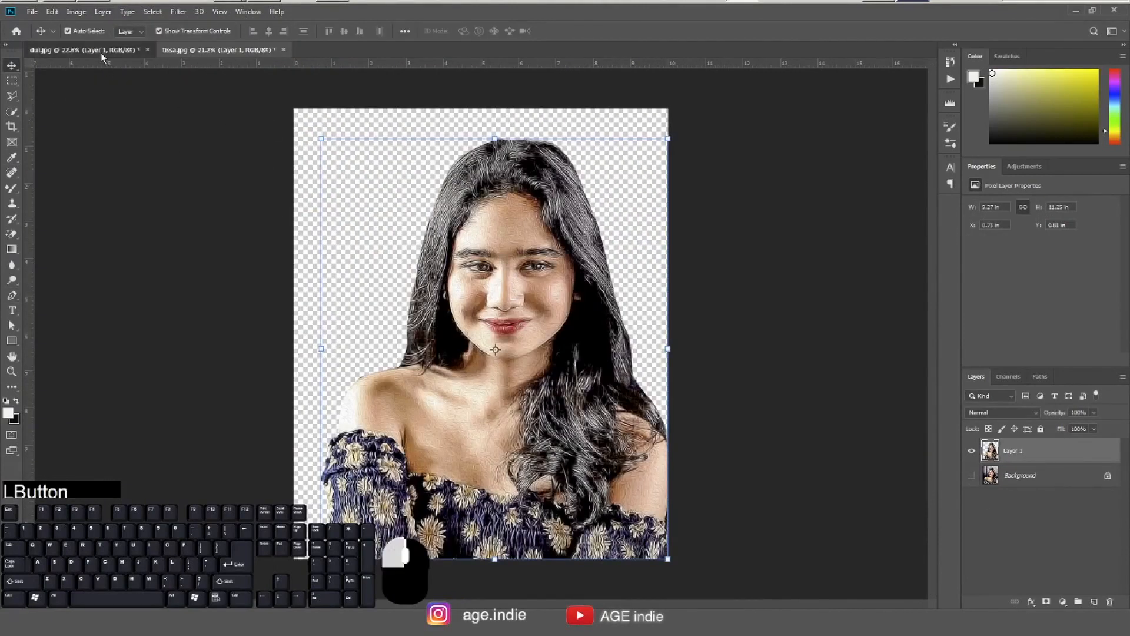
{"action": "left_click", "coordinate": [239, 52]}
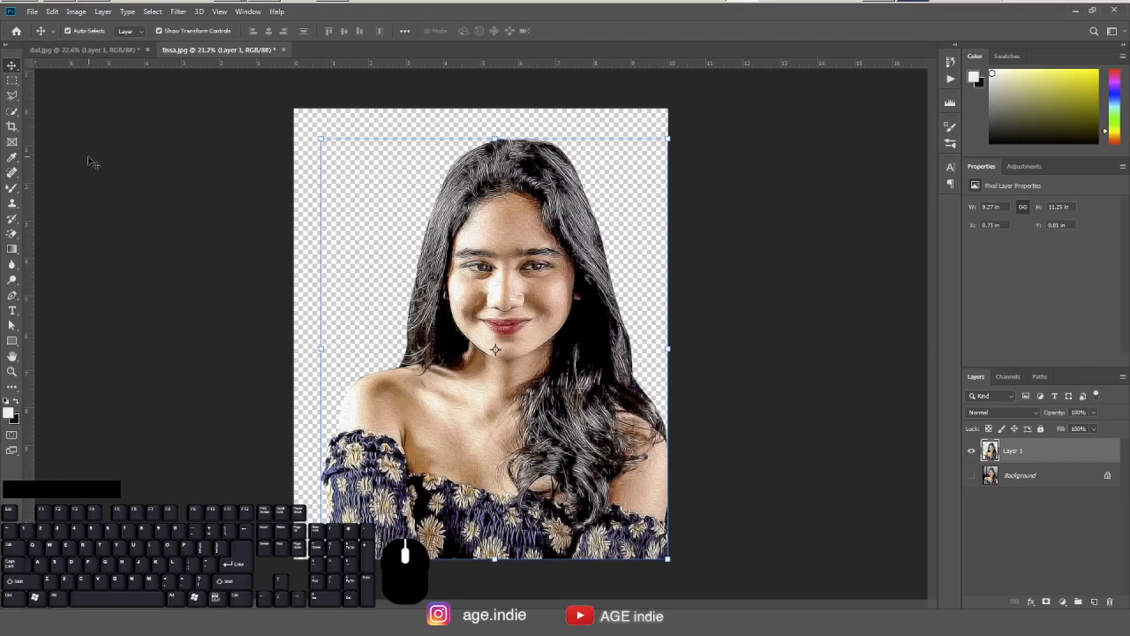
Create a transparent 1920 x 1080 px document at 300 pixels/inch named "tissa dan dull fix".
{"action": "left_click", "coordinate": [32, 11]}
{"action": "left_click", "coordinate": [27, 30]}
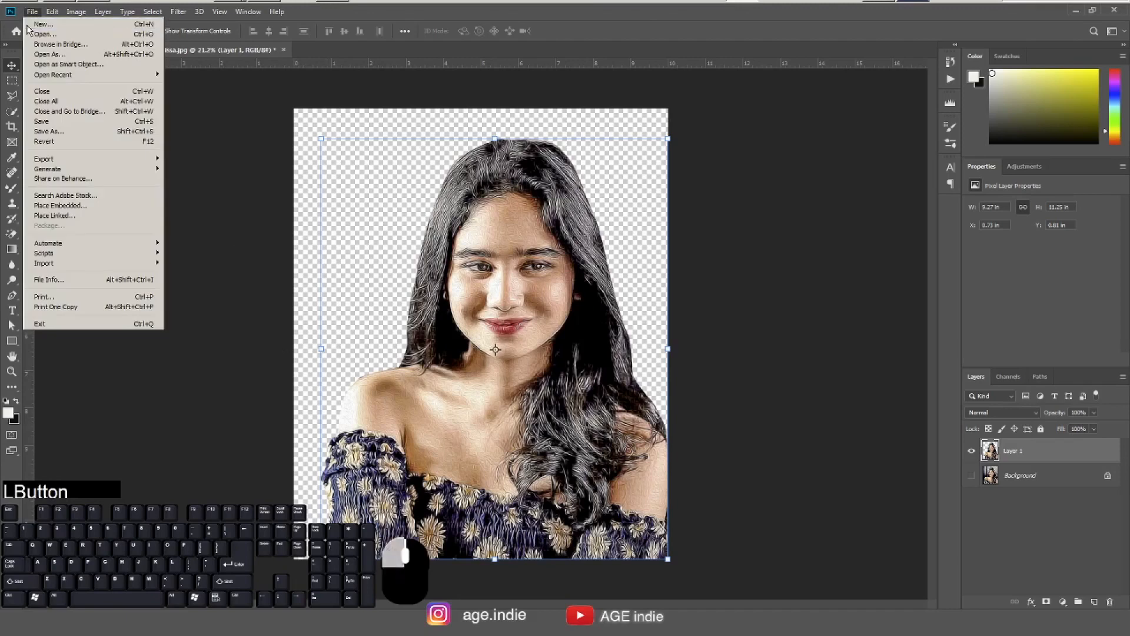
{"action": "key", "text": "F6"}
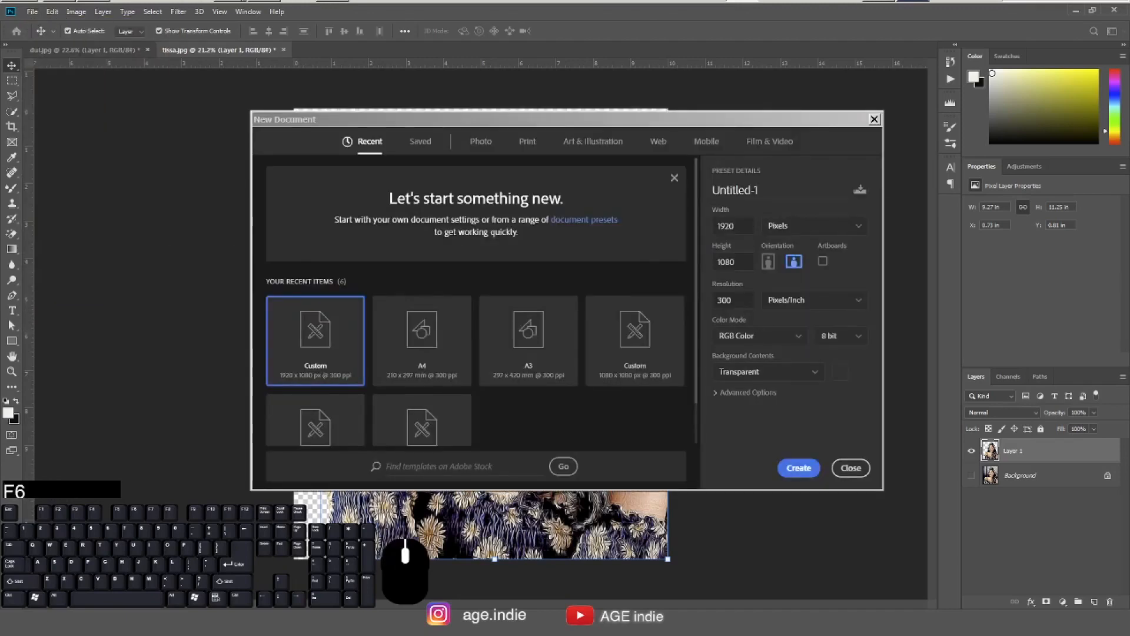
{"action": "left_click_drag", "start_coordinate": [765, 190], "coordinate": [695, 200]}
{"action": "type", "text": "tissa dan dull fix"}
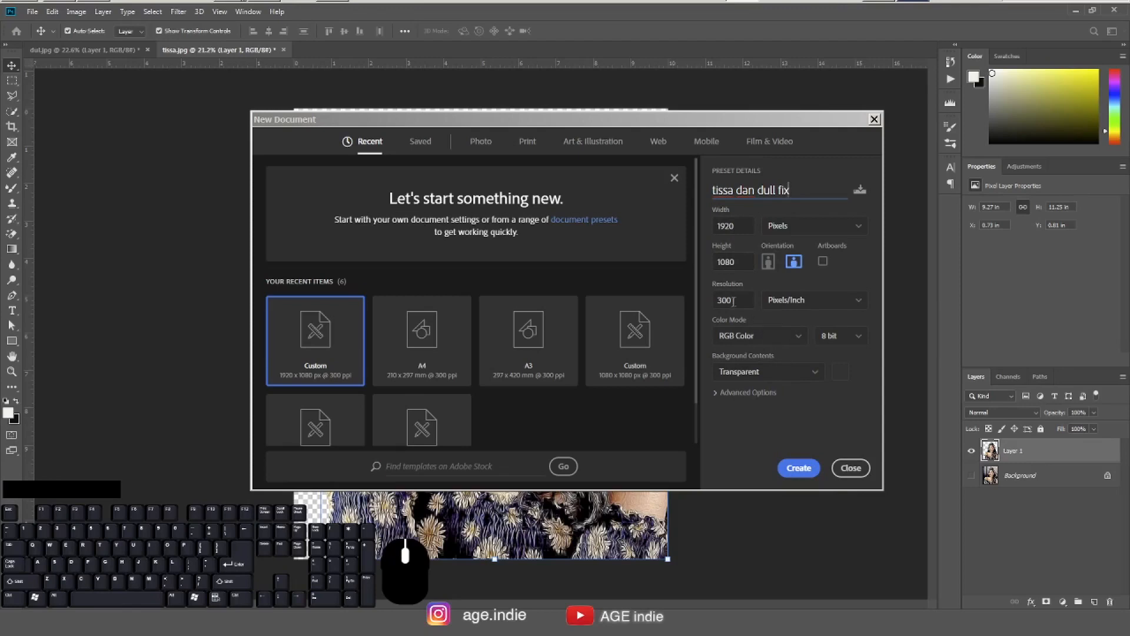
{"action": "left_click", "coordinate": [799, 468]}
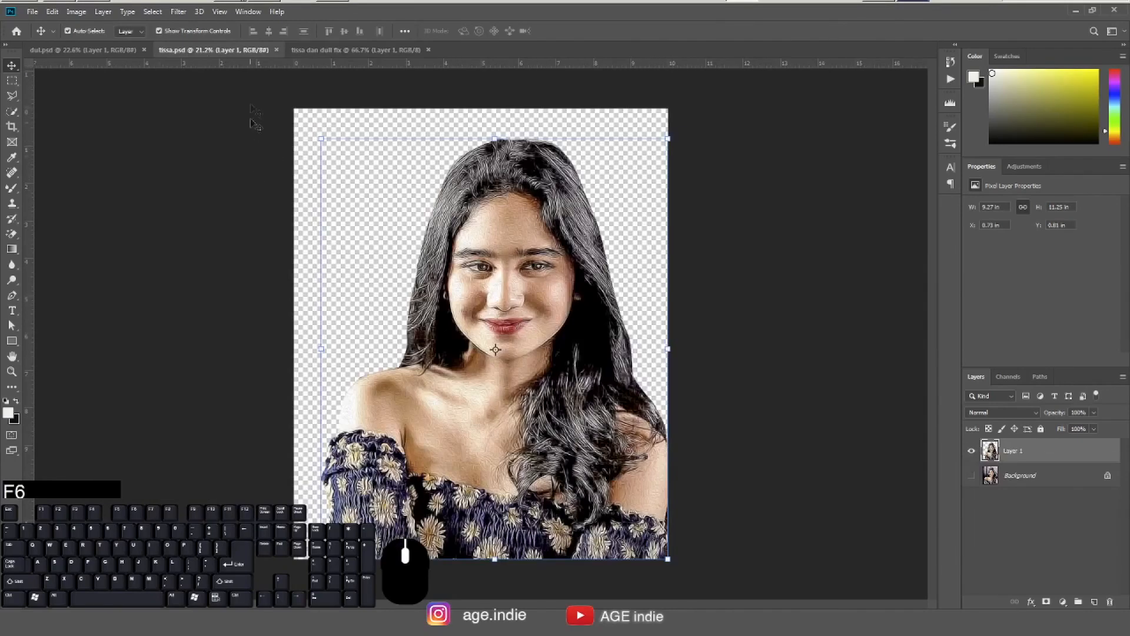
Float the tissa.psd window, copy the woman's cutout into "tissa dan dull fix" and close tissa.psd.
{"action": "left_click", "coordinate": [228, 83]}
{"action": "left_click_drag", "start_coordinate": [228, 83], "coordinate": [336, 91]}
{"action": "left_click", "coordinate": [249, 47]}
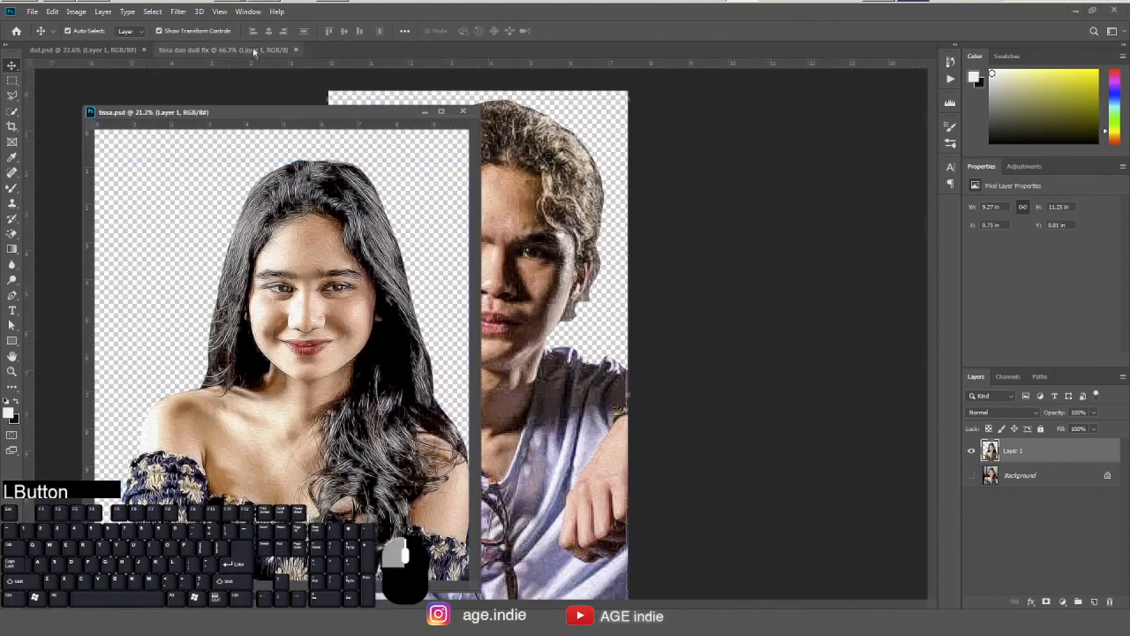
{"action": "left_click", "coordinate": [366, 277]}
{"action": "left_click_drag", "start_coordinate": [370, 282], "coordinate": [628, 277]}
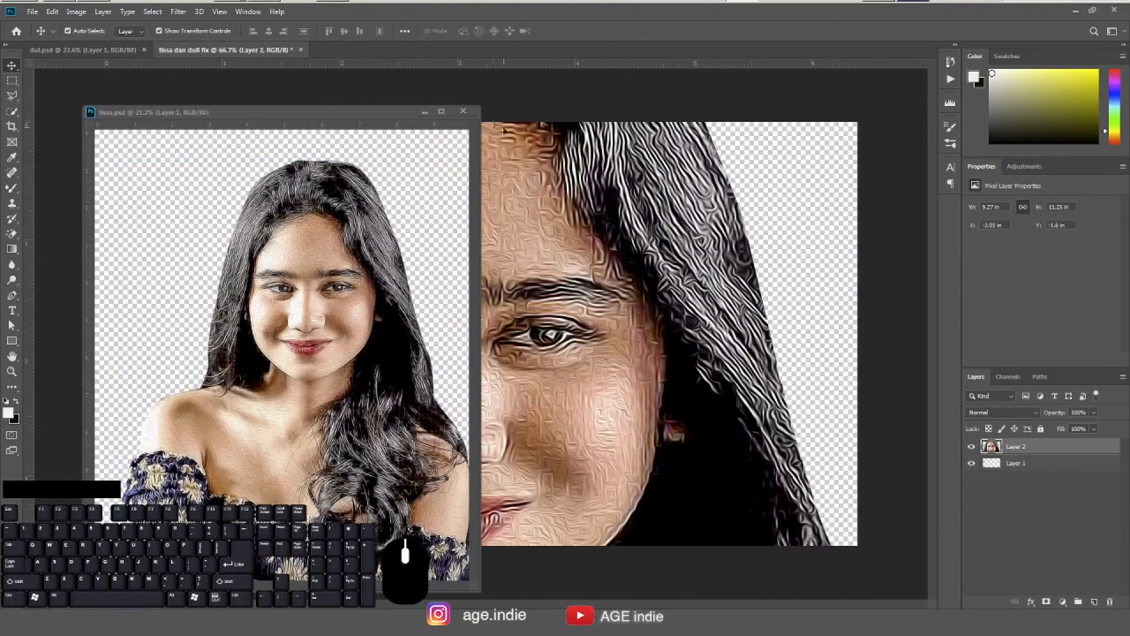
{"action": "left_click", "coordinate": [464, 111]}
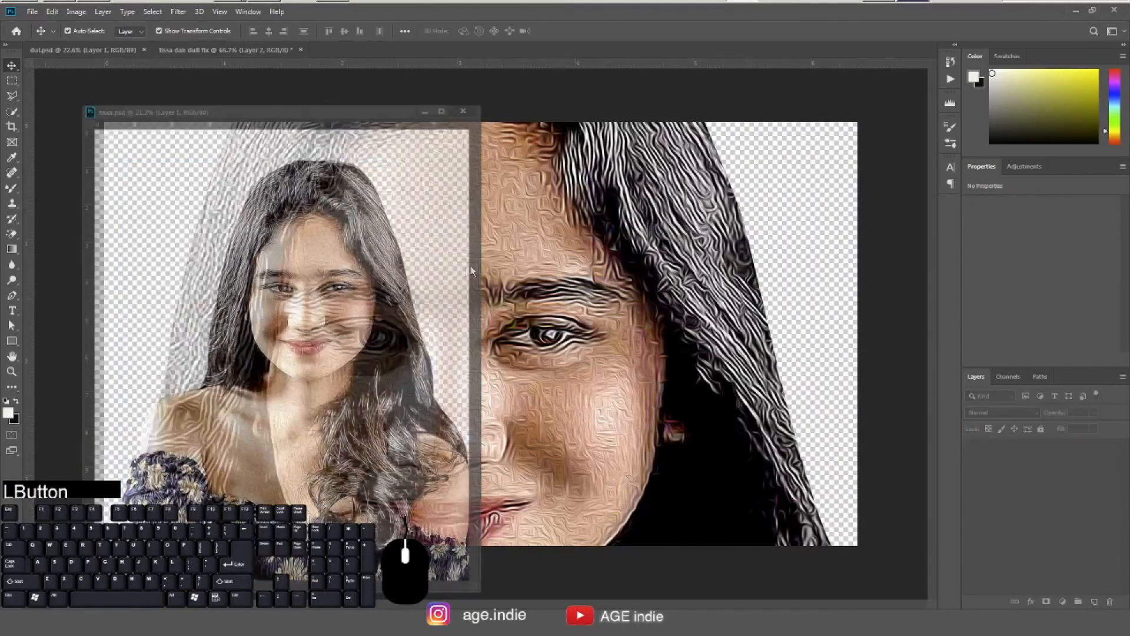
Scale the woman's cutout to about 32.6% and place it in the left half of the canvas.
{"action": "key", "text": "ctrl"}
{"action": "left_click_drag", "start_coordinate": [642, 326], "coordinate": [586, 321]}
{"action": "left_click_drag", "start_coordinate": [695, 155], "coordinate": [535, 346]}
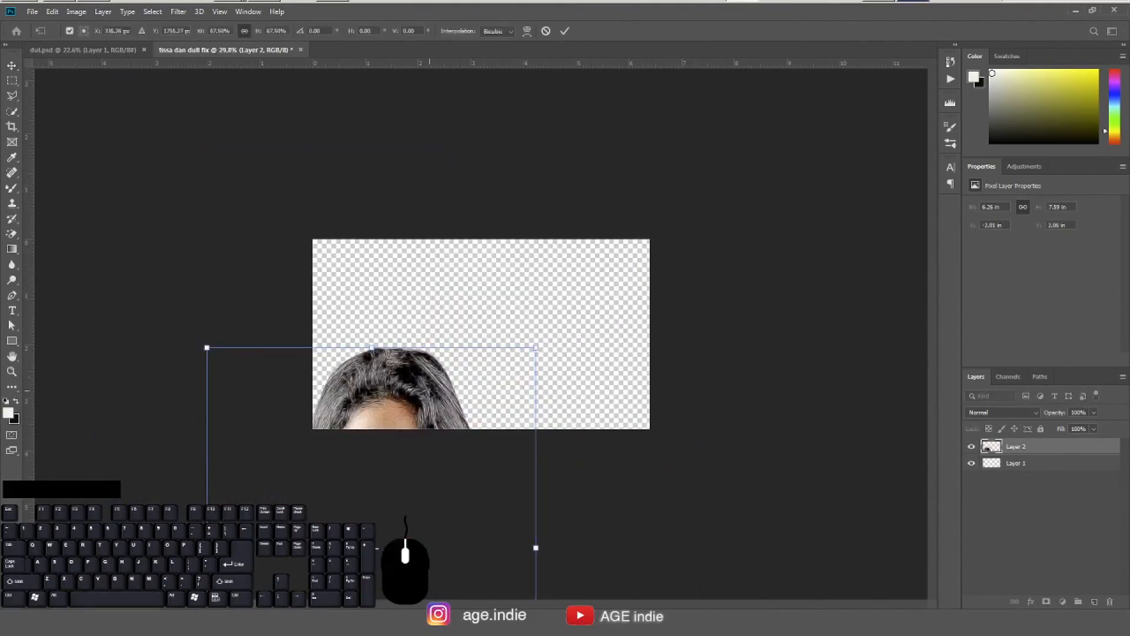
{"action": "left_click_drag", "start_coordinate": [430, 388], "coordinate": [478, 241]}
{"action": "left_click_drag", "start_coordinate": [601, 196], "coordinate": [499, 293]}
{"action": "left_click_drag", "start_coordinate": [450, 385], "coordinate": [509, 396]}
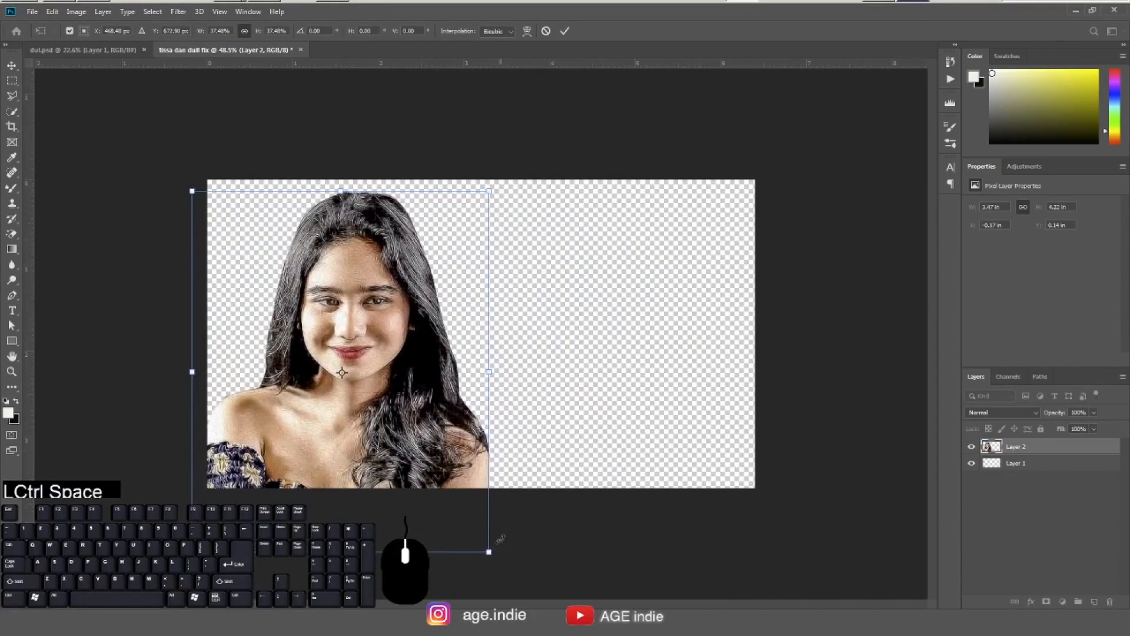
{"action": "left_click_drag", "start_coordinate": [490, 554], "coordinate": [451, 506]}
{"action": "left_click_drag", "start_coordinate": [392, 437], "coordinate": [412, 425]}
{"action": "left_click_drag", "start_coordinate": [344, 337], "coordinate": [360, 357]}
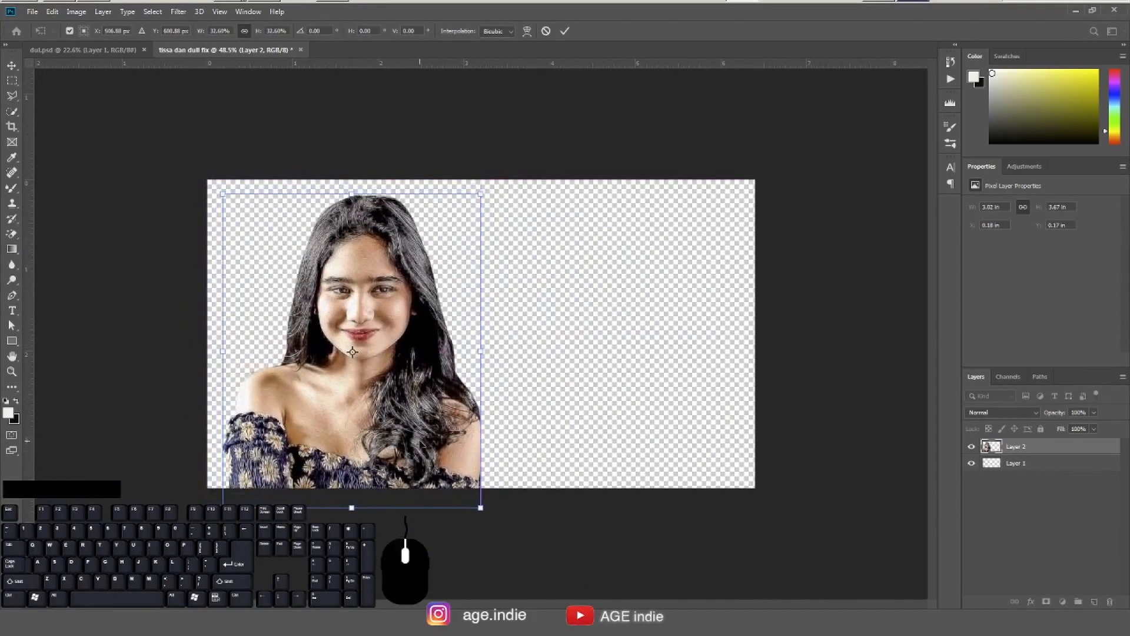
{"action": "key", "text": "Return"}
Float the dul.psd window and copy the man's cutout into "tissa dan dull fix".
{"action": "left_click_drag", "start_coordinate": [125, 50], "coordinate": [138, 102]}
{"action": "left_click_drag", "start_coordinate": [257, 113], "coordinate": [720, 132]}
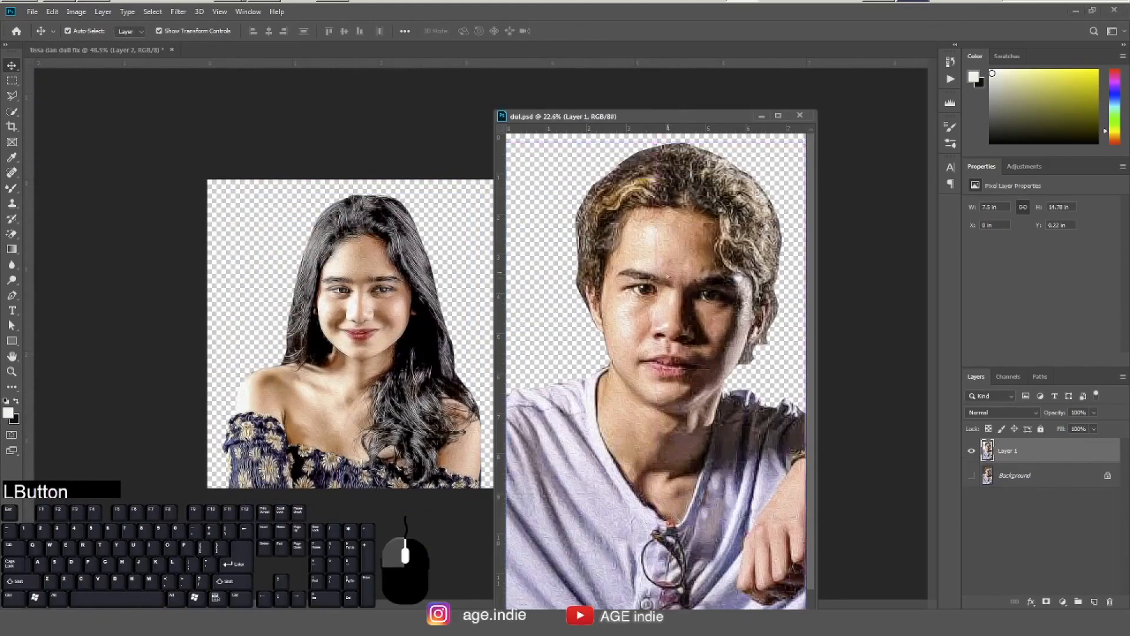
{"action": "left_click_drag", "start_coordinate": [457, 308], "coordinate": [458, 310]}
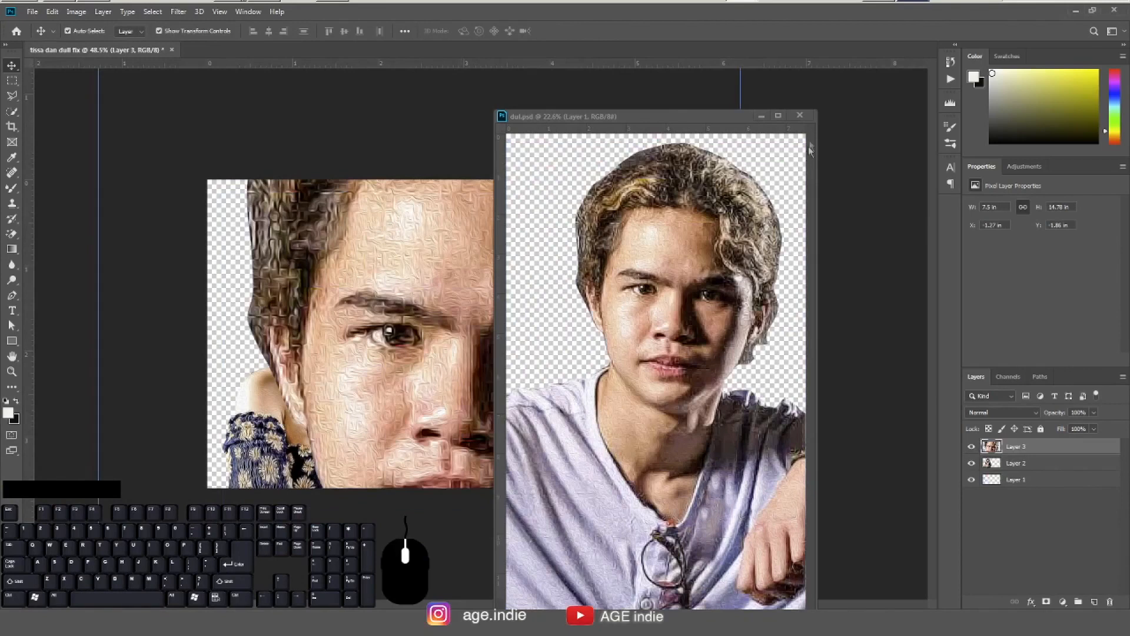
Close dul.psd, scale the man's cutout down to about 37.3% and place it beside the woman.
{"action": "left_click", "coordinate": [801, 116]}
{"action": "left_click_drag", "start_coordinate": [436, 215], "coordinate": [506, 380]}
{"action": "left_click_drag", "start_coordinate": [574, 459], "coordinate": [574, 325]}
{"action": "left_click_drag", "start_coordinate": [606, 271], "coordinate": [532, 383]}
{"action": "left_click_drag", "start_coordinate": [520, 392], "coordinate": [555, 270]}
{"action": "left_click_drag", "start_coordinate": [474, 323], "coordinate": [649, 347]}
{"action": "left_click_drag", "start_coordinate": [610, 295], "coordinate": [572, 278]}
{"action": "left_click_drag", "start_coordinate": [431, 161], "coordinate": [450, 195]}
{"action": "left_click_drag", "start_coordinate": [628, 367], "coordinate": [633, 343]}
{"action": "left_click_drag", "start_coordinate": [634, 291], "coordinate": [621, 274]}
{"action": "left_click_drag", "start_coordinate": [723, 155], "coordinate": [715, 168]}
{"action": "left_click_drag", "start_coordinate": [624, 328], "coordinate": [635, 302]}
{"action": "key", "text": "ctrl+space"}
{"action": "left_click_drag", "start_coordinate": [721, 367], "coordinate": [679, 368]}
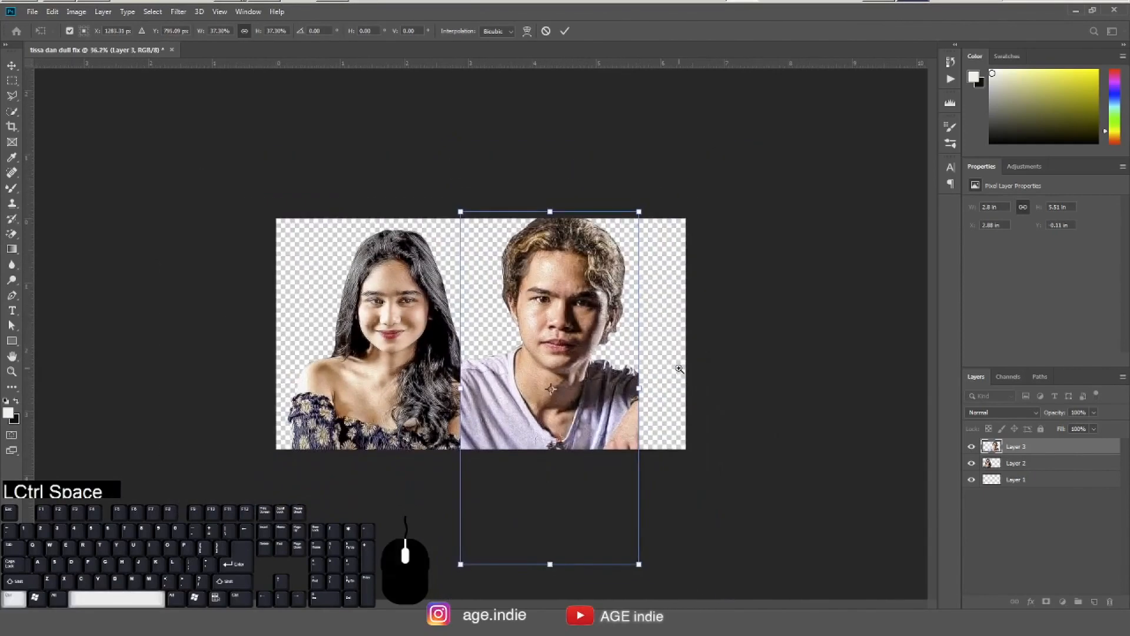
Enlarge the man's cutout to about 39.6%, position it against the woman's hair and apply the transformation.
{"action": "left_click_drag", "start_coordinate": [642, 567], "coordinate": [660, 599]}
{"action": "left_click_drag", "start_coordinate": [586, 463], "coordinate": [595, 465]}
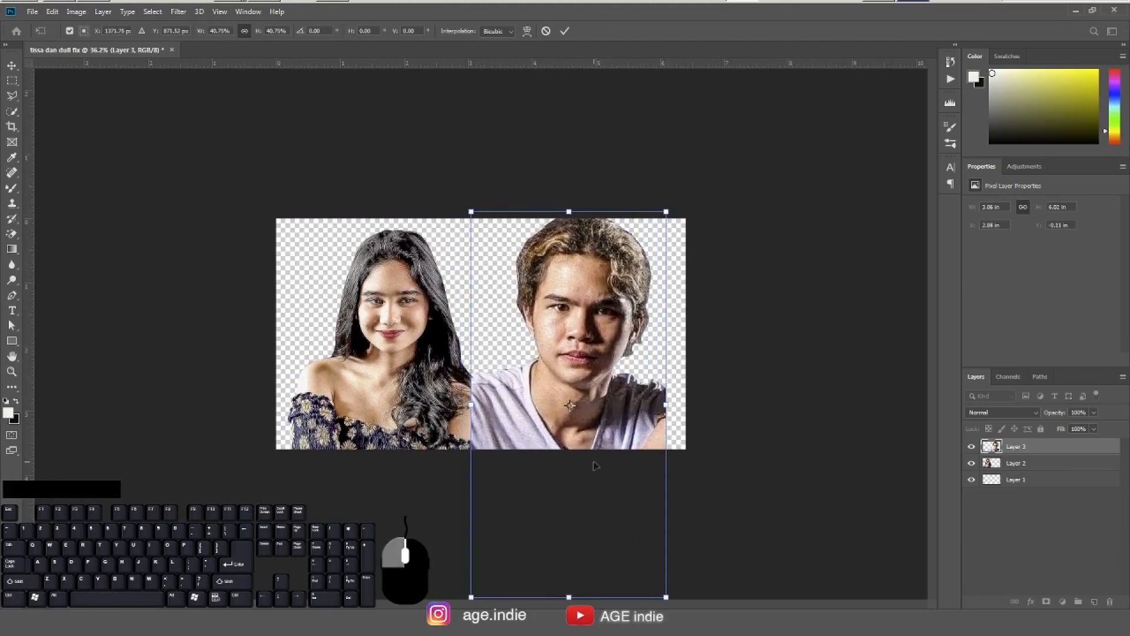
{"action": "key", "text": "ctrl+space"}
{"action": "left_click_drag", "start_coordinate": [517, 492], "coordinate": [526, 518]}
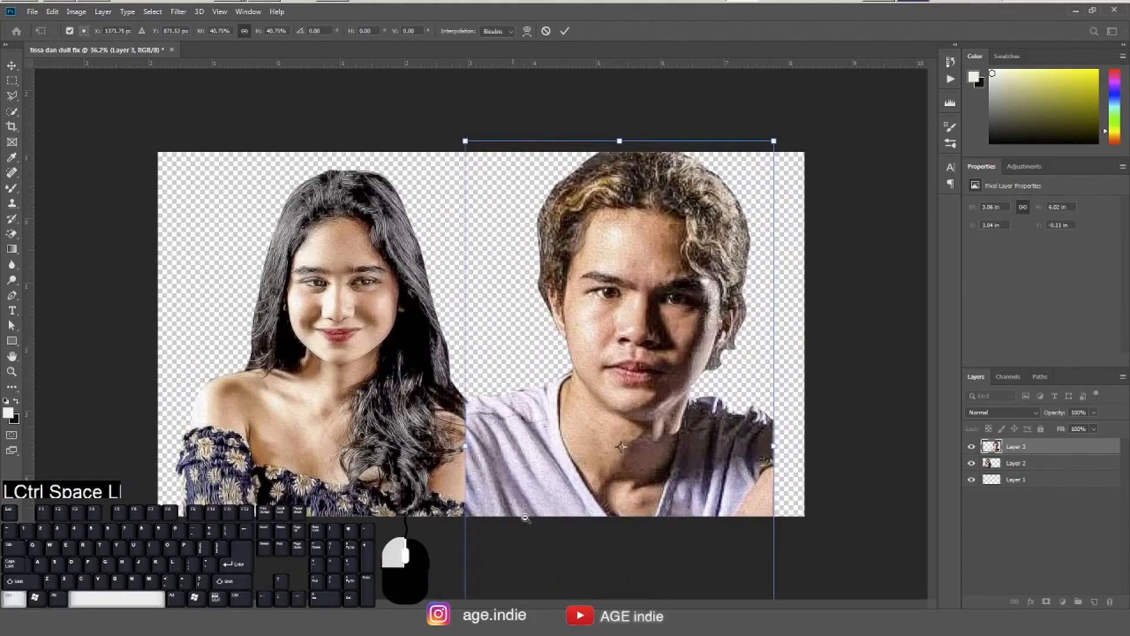
{"action": "left_click_drag", "start_coordinate": [689, 386], "coordinate": [666, 381]}
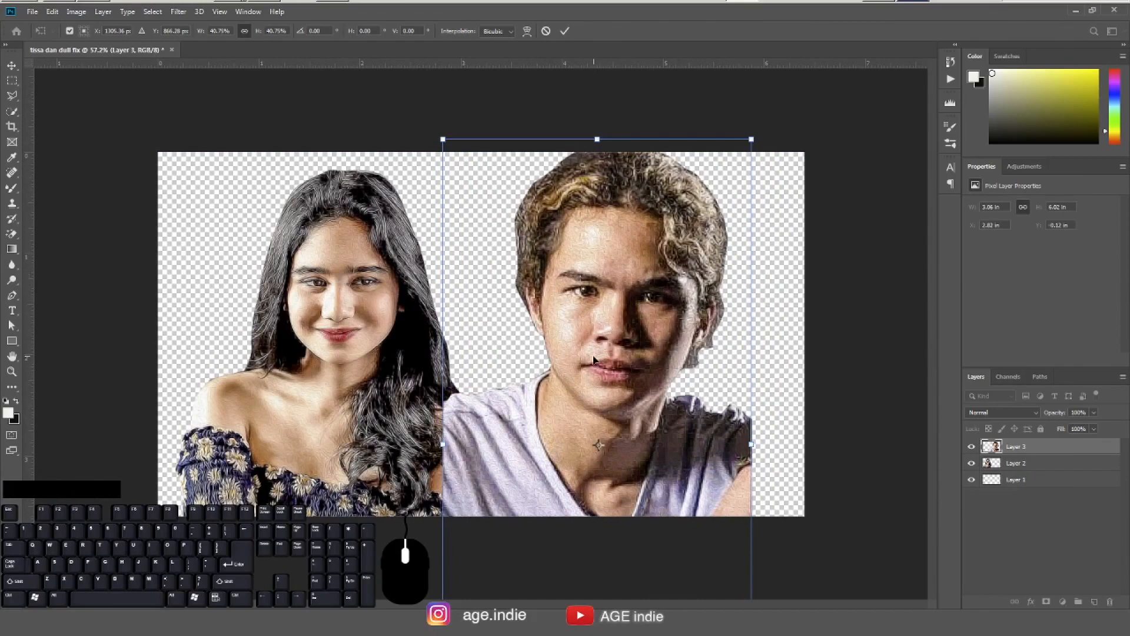
{"action": "left_click_drag", "start_coordinate": [444, 140], "coordinate": [460, 157]}
{"action": "left_click_drag", "start_coordinate": [607, 321], "coordinate": [605, 317]}
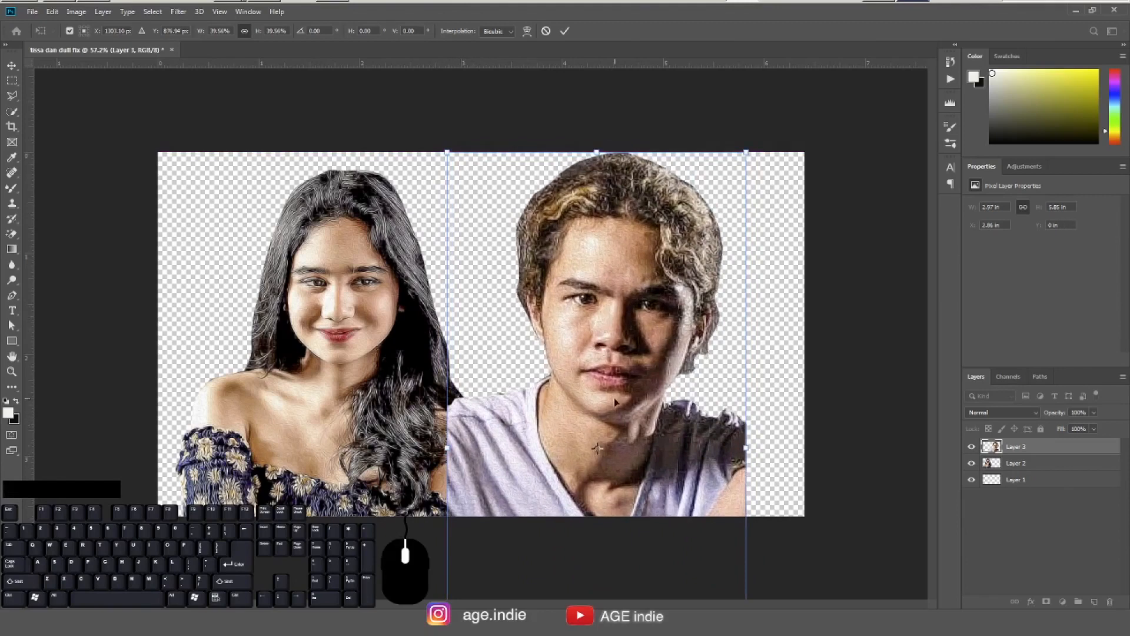
{"action": "left_click_drag", "start_coordinate": [624, 356], "coordinate": [606, 304]}
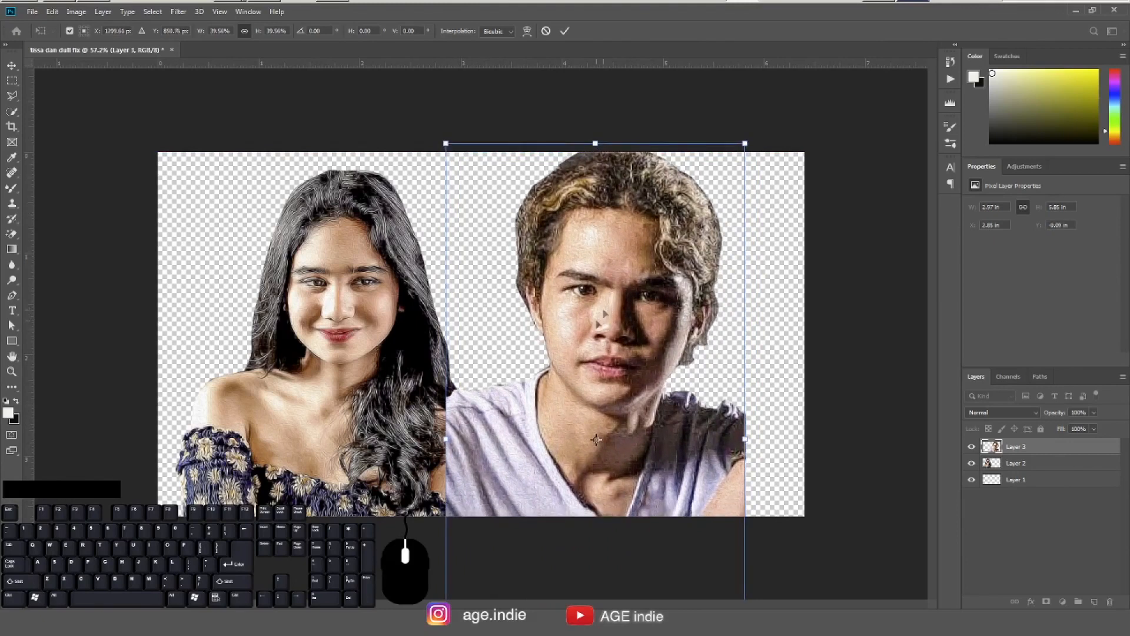
{"action": "key", "text": "KP_Enter"}
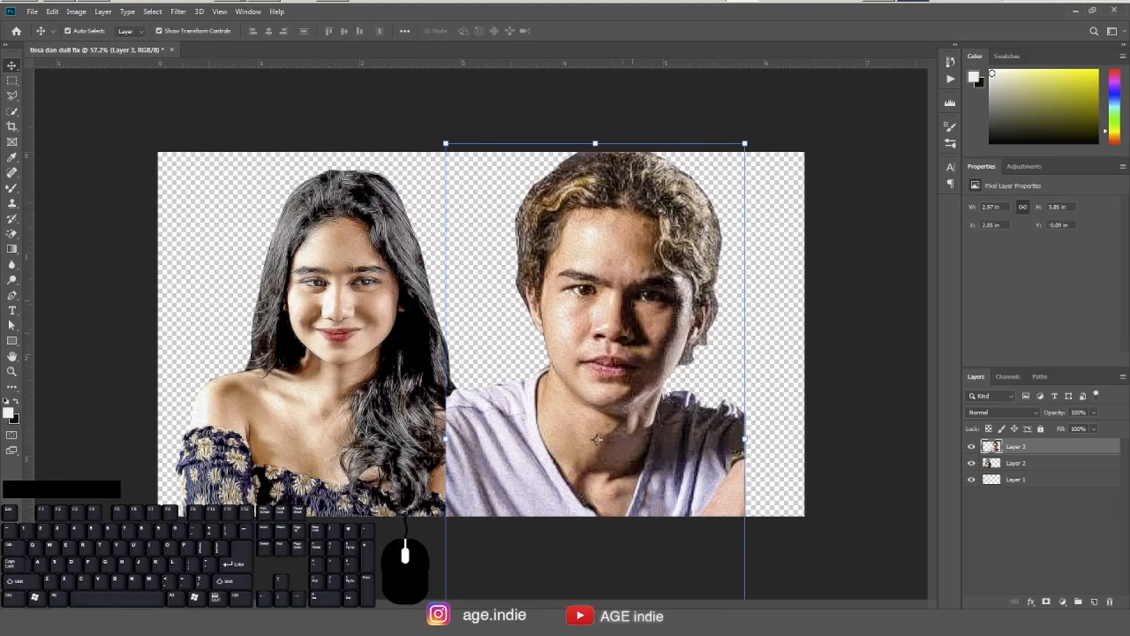
Lower the man's cutout slightly and shrink it to a width of about 2.88 in.
{"action": "left_click", "coordinate": [632, 250]}
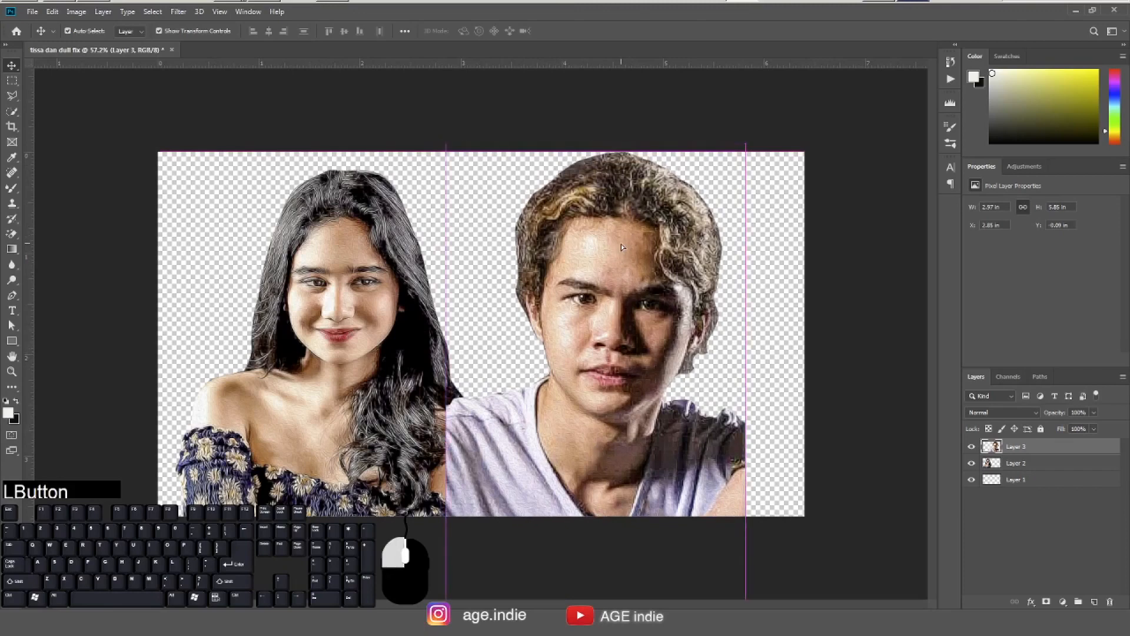
{"action": "left_click_drag", "start_coordinate": [621, 244], "coordinate": [621, 258]}
{"action": "key", "text": "ctrl"}
{"action": "left_click_drag", "start_coordinate": [446, 156], "coordinate": [454, 157]}
Select the canvas area around the man and copy that part of his cutout onto a new layer.
{"action": "left_click", "coordinate": [12, 81]}
{"action": "left_click_drag", "start_coordinate": [305, 152], "coordinate": [802, 555]}
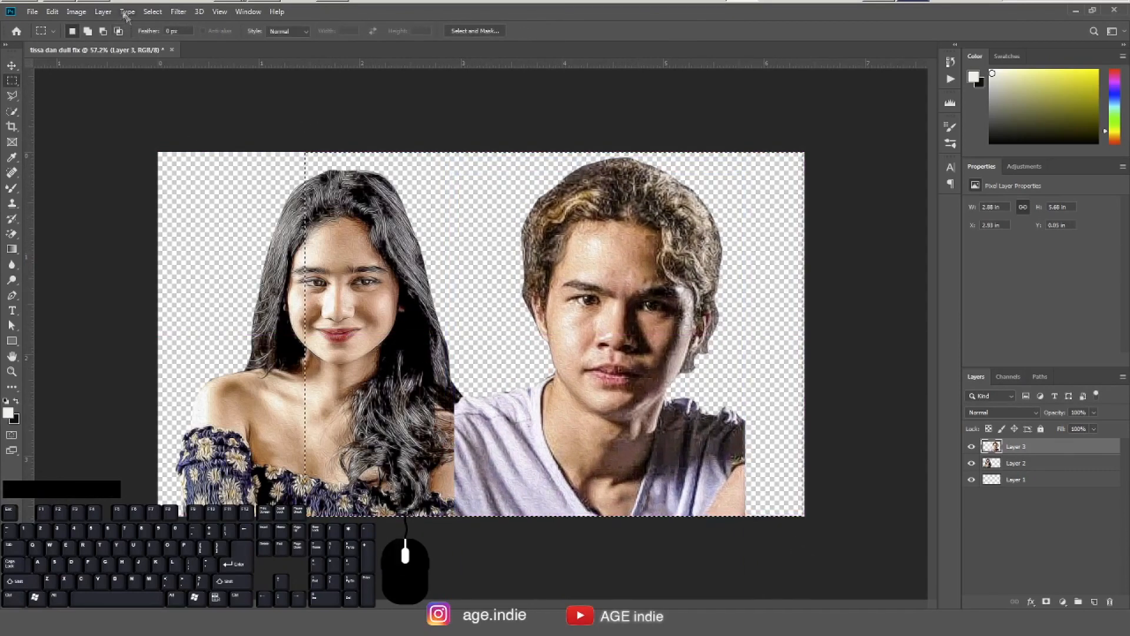
{"action": "left_click", "coordinate": [103, 12]}
{"action": "mouse_move", "coordinate": [118, 24]}
{"action": "left_click", "coordinate": [274, 126]}
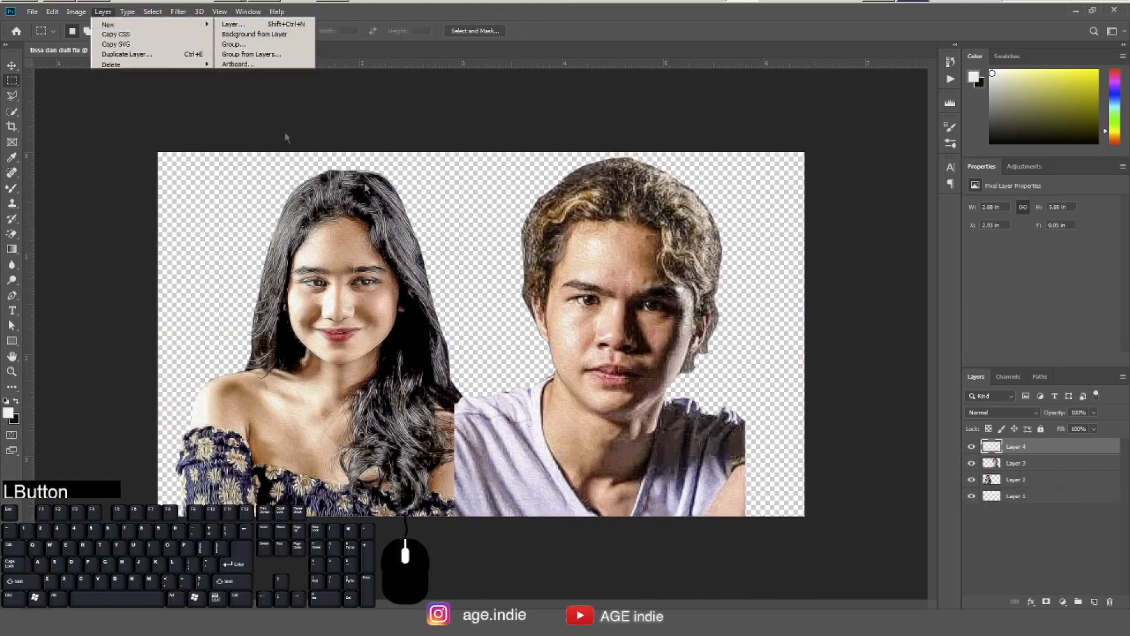
Put Layer 3 in a group at the bottom of the layer stack, name it "master" and hide it.
{"action": "left_click", "coordinate": [1006, 465]}
{"action": "left_click_drag", "start_coordinate": [996, 467], "coordinate": [1078, 602]}
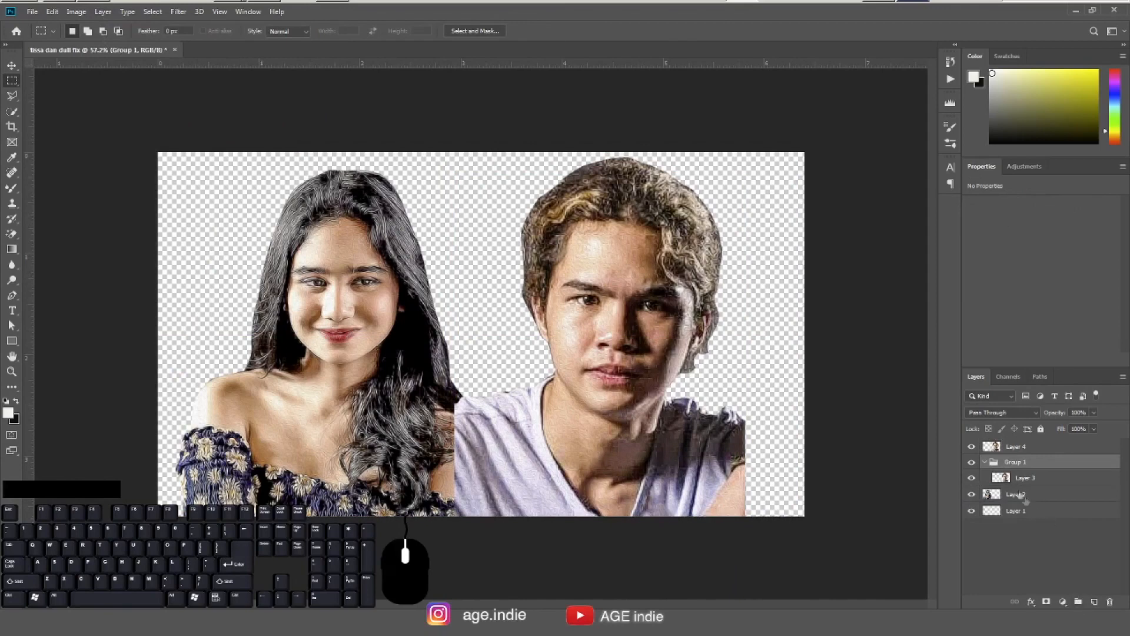
{"action": "left_click_drag", "start_coordinate": [1011, 467], "coordinate": [1027, 515]}
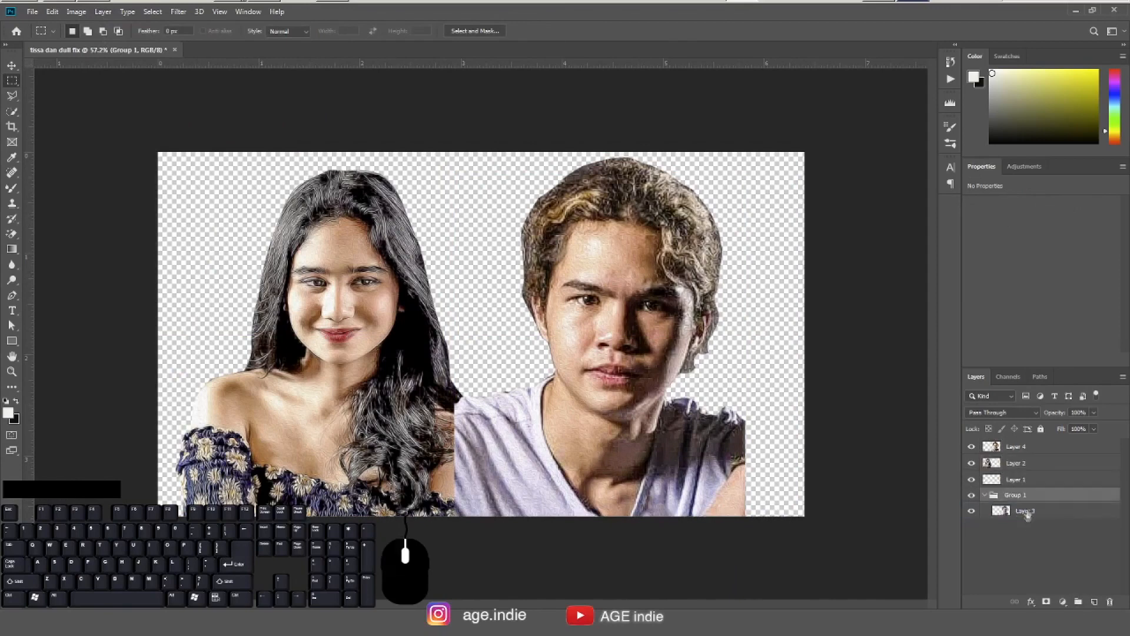
{"action": "double_click", "coordinate": [1019, 498]}
{"action": "type", "text": "master"}
{"action": "left_click", "coordinate": [1019, 563]}
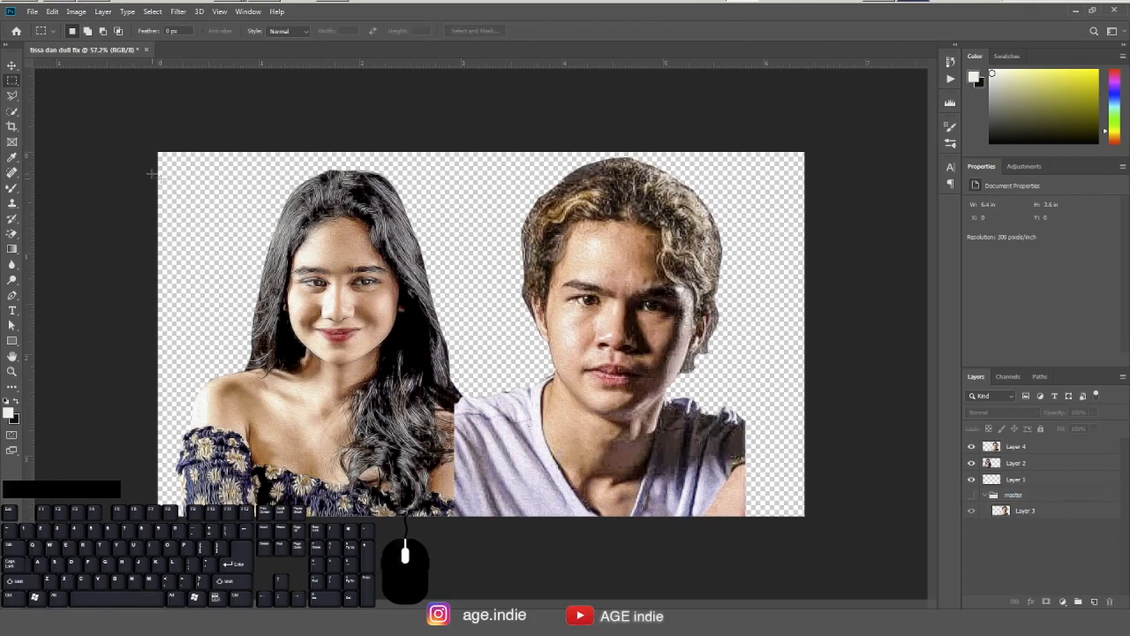
Open Liquify on the man's Layer 4 and push the shoulder nearer the woman outward and down to the canvas edge.
{"action": "left_click", "coordinate": [12, 66]}
{"action": "left_click", "coordinate": [627, 230]}
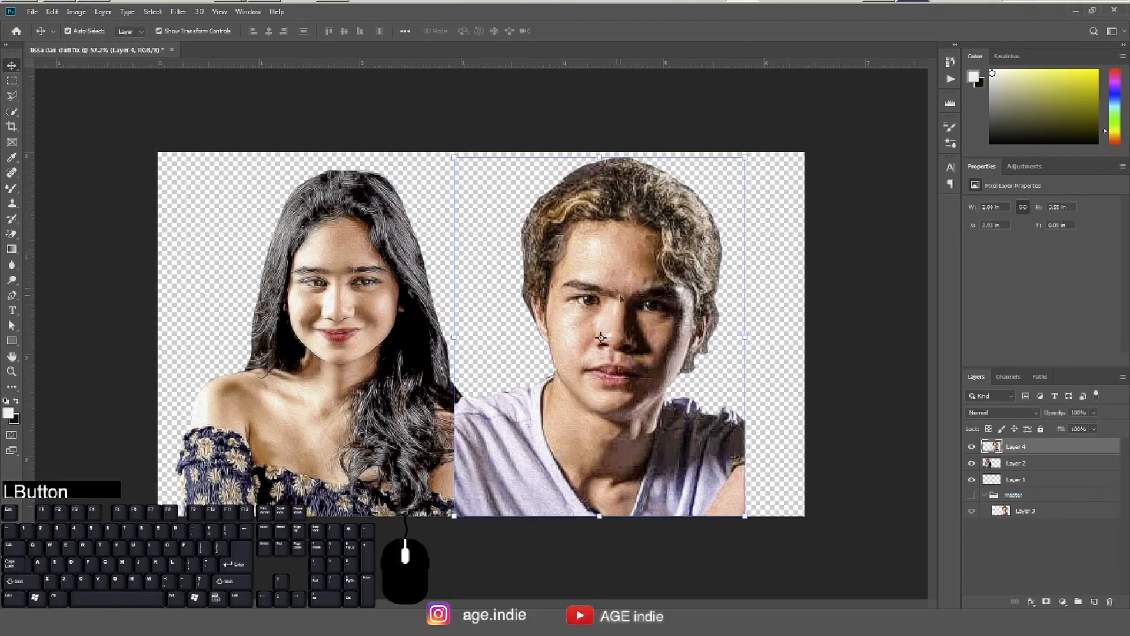
{"action": "left_click_drag", "start_coordinate": [616, 441], "coordinate": [636, 382]}
{"action": "key", "text": "ctrl+z"}
{"action": "left_click", "coordinate": [178, 12]}
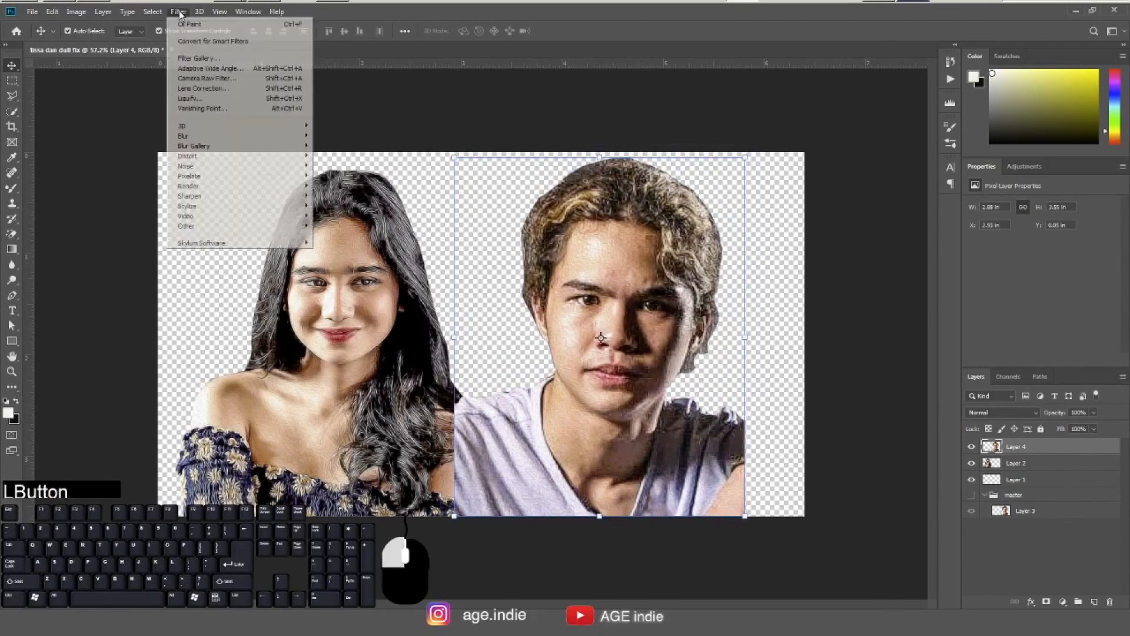
{"action": "left_click", "coordinate": [216, 101]}
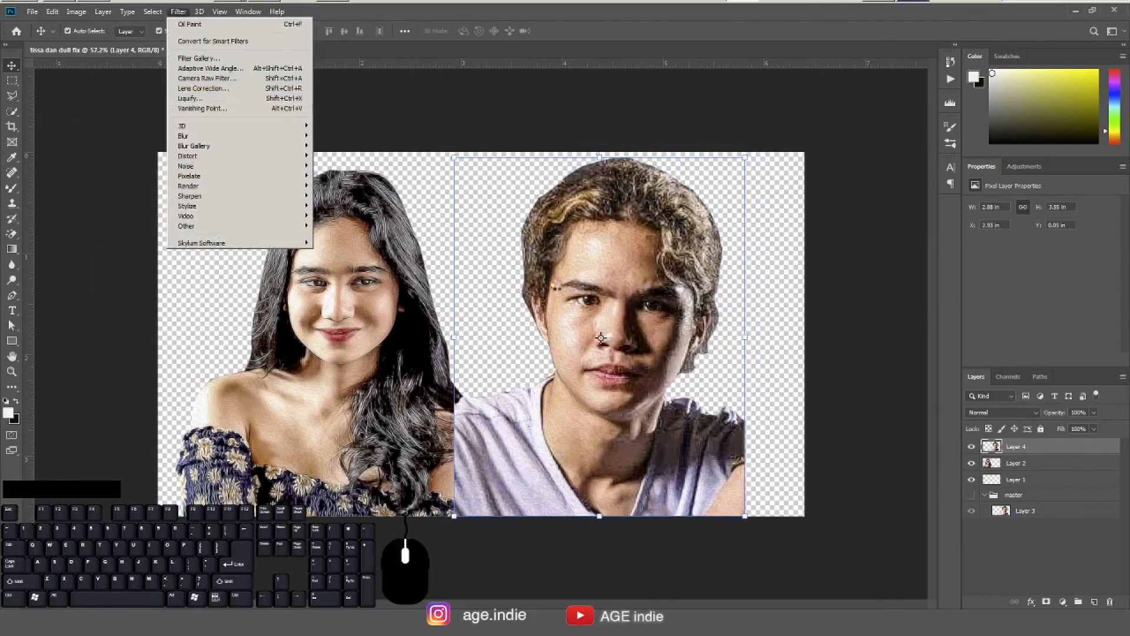
{"action": "key", "text": "F6"}
{"action": "mouse_move", "coordinate": [399, 453]}
{"action": "left_mouse_down"}
{"action": "mouse_move", "coordinate": [400, 424]}
{"action": "mouse_move", "coordinate": [389, 471]}
{"action": "mouse_move", "coordinate": [396, 409]}
{"action": "mouse_move", "coordinate": [417, 494]}
{"action": "mouse_move", "coordinate": [380, 471]}
{"action": "mouse_move", "coordinate": [382, 451]}
{"action": "mouse_move", "coordinate": [385, 486]}
{"action": "mouse_move", "coordinate": [372, 434]}
{"action": "mouse_move", "coordinate": [404, 415]}
{"action": "mouse_move", "coordinate": [394, 414]}
{"action": "mouse_move", "coordinate": [398, 383]}
{"action": "mouse_move", "coordinate": [399, 533]}
{"action": "mouse_move", "coordinate": [356, 464]}
{"action": "mouse_move", "coordinate": [359, 518]}
{"action": "left_mouse_up"}
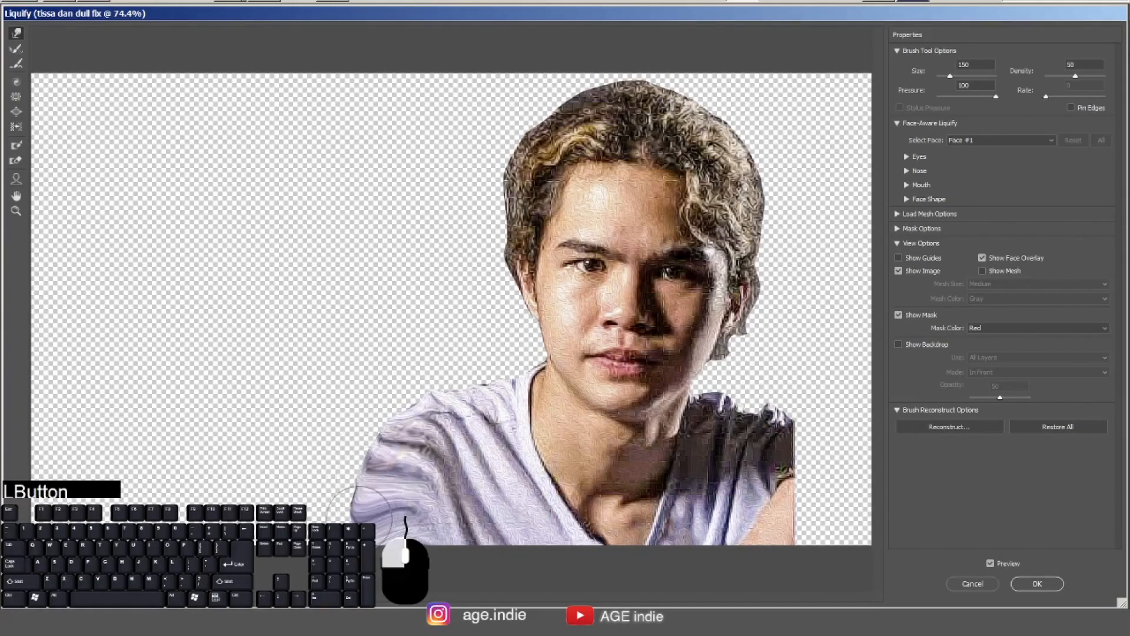
{"action": "left_click_drag", "start_coordinate": [418, 381], "coordinate": [419, 393]}
{"action": "left_click_drag", "start_coordinate": [428, 365], "coordinate": [428, 377]}
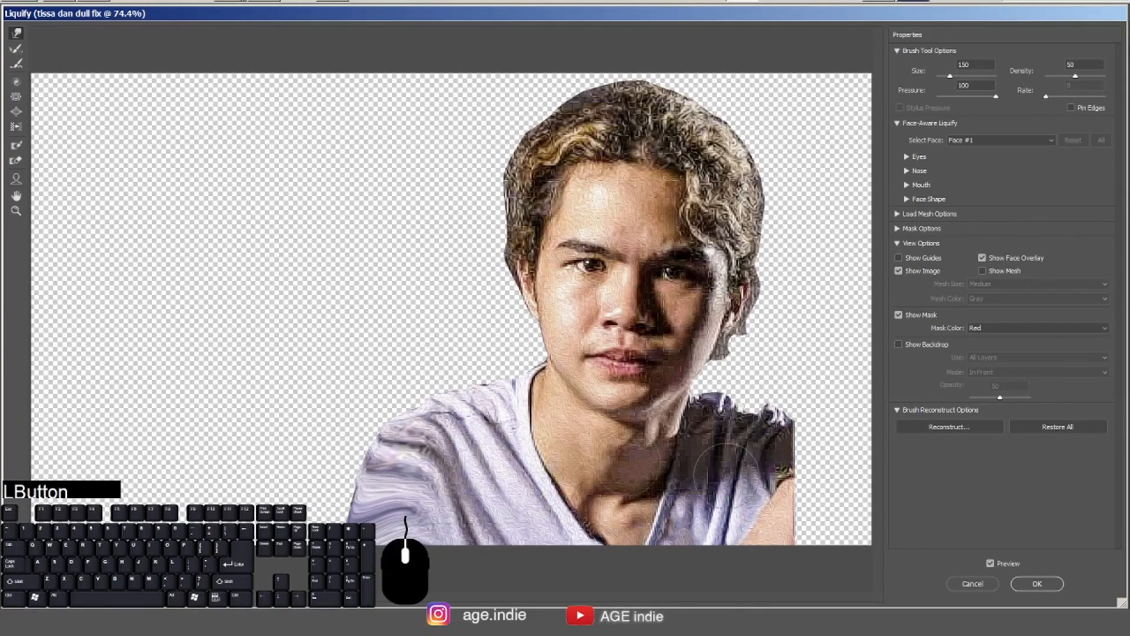
Extend the man's other shoulder and sleeve outward and down to the canvas edge with the warp brush.
{"action": "mouse_move", "coordinate": [807, 447]}
{"action": "left_mouse_down"}
{"action": "mouse_move", "coordinate": [774, 464]}
{"action": "mouse_move", "coordinate": [793, 465]}
{"action": "mouse_move", "coordinate": [780, 503]}
{"action": "mouse_move", "coordinate": [796, 507]}
{"action": "mouse_move", "coordinate": [794, 486]}
{"action": "mouse_move", "coordinate": [741, 498]}
{"action": "mouse_move", "coordinate": [755, 537]}
{"action": "mouse_move", "coordinate": [773, 517]}
{"action": "mouse_move", "coordinate": [765, 509]}
{"action": "mouse_move", "coordinate": [778, 556]}
{"action": "left_mouse_up"}
{"action": "left_click_drag", "start_coordinate": [799, 498], "coordinate": [824, 550]}
{"action": "mouse_move", "coordinate": [789, 453]}
{"action": "left_mouse_down"}
{"action": "mouse_move", "coordinate": [789, 485]}
{"action": "mouse_move", "coordinate": [802, 500]}
{"action": "mouse_move", "coordinate": [804, 487]}
{"action": "mouse_move", "coordinate": [824, 492]}
{"action": "mouse_move", "coordinate": [817, 527]}
{"action": "mouse_move", "coordinate": [795, 527]}
{"action": "mouse_move", "coordinate": [802, 548]}
{"action": "mouse_move", "coordinate": [799, 521]}
{"action": "mouse_move", "coordinate": [821, 501]}
{"action": "mouse_move", "coordinate": [843, 531]}
{"action": "mouse_move", "coordinate": [790, 442]}
{"action": "mouse_move", "coordinate": [817, 445]}
{"action": "mouse_move", "coordinate": [811, 465]}
{"action": "mouse_move", "coordinate": [835, 480]}
{"action": "mouse_move", "coordinate": [808, 482]}
{"action": "mouse_move", "coordinate": [833, 519]}
{"action": "mouse_move", "coordinate": [812, 562]}
{"action": "left_mouse_up"}
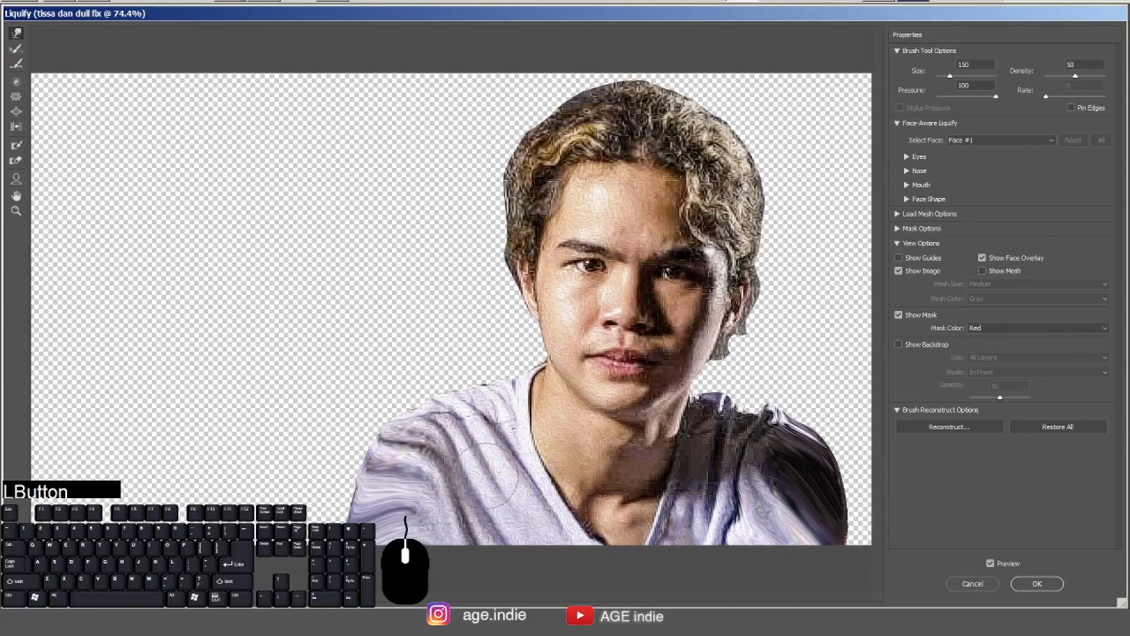
Refine the folds and outer contours of both shirt sleeves with the warp brush and apply Liquify.
{"action": "mouse_move", "coordinate": [422, 414]}
{"action": "left_mouse_down"}
{"action": "mouse_move", "coordinate": [415, 407]}
{"action": "mouse_move", "coordinate": [389, 439]}
{"action": "mouse_move", "coordinate": [412, 483]}
{"action": "mouse_move", "coordinate": [399, 493]}
{"action": "mouse_move", "coordinate": [404, 452]}
{"action": "mouse_move", "coordinate": [410, 471]}
{"action": "left_mouse_up"}
{"action": "mouse_move", "coordinate": [422, 513]}
{"action": "left_mouse_down"}
{"action": "mouse_move", "coordinate": [409, 531]}
{"action": "mouse_move", "coordinate": [397, 514]}
{"action": "mouse_move", "coordinate": [382, 521]}
{"action": "mouse_move", "coordinate": [386, 501]}
{"action": "mouse_move", "coordinate": [350, 494]}
{"action": "mouse_move", "coordinate": [368, 500]}
{"action": "mouse_move", "coordinate": [364, 514]}
{"action": "mouse_move", "coordinate": [392, 479]}
{"action": "mouse_move", "coordinate": [406, 492]}
{"action": "left_mouse_up"}
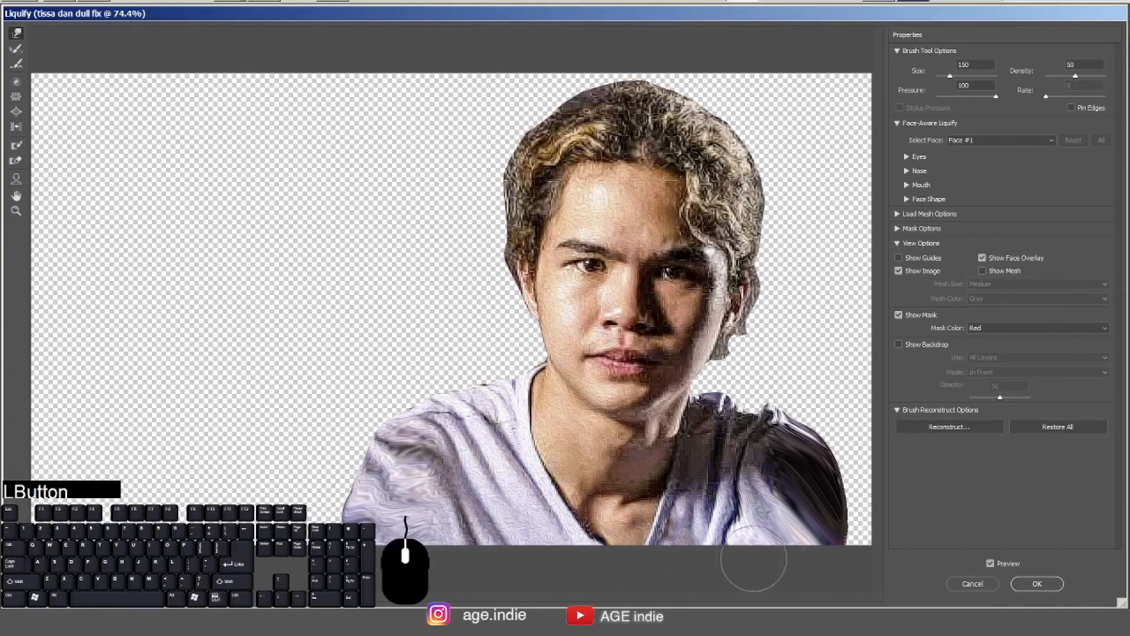
{"action": "mouse_move", "coordinate": [845, 537]}
{"action": "left_mouse_down"}
{"action": "mouse_move", "coordinate": [850, 552]}
{"action": "mouse_move", "coordinate": [829, 497]}
{"action": "left_mouse_up"}
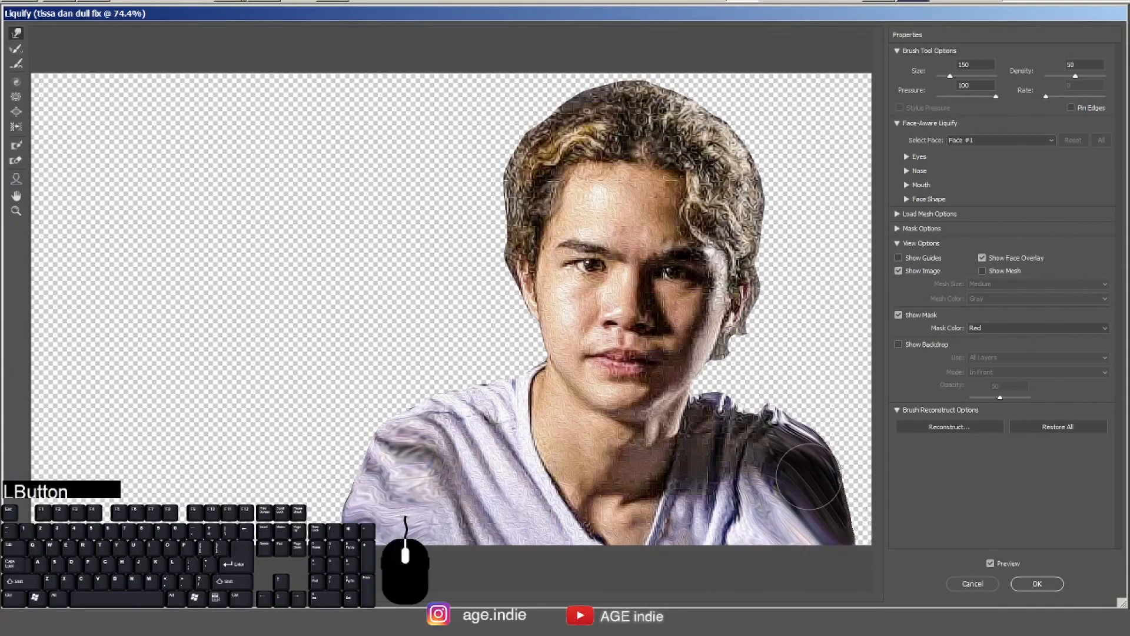
{"action": "left_click_drag", "start_coordinate": [765, 388], "coordinate": [766, 393]}
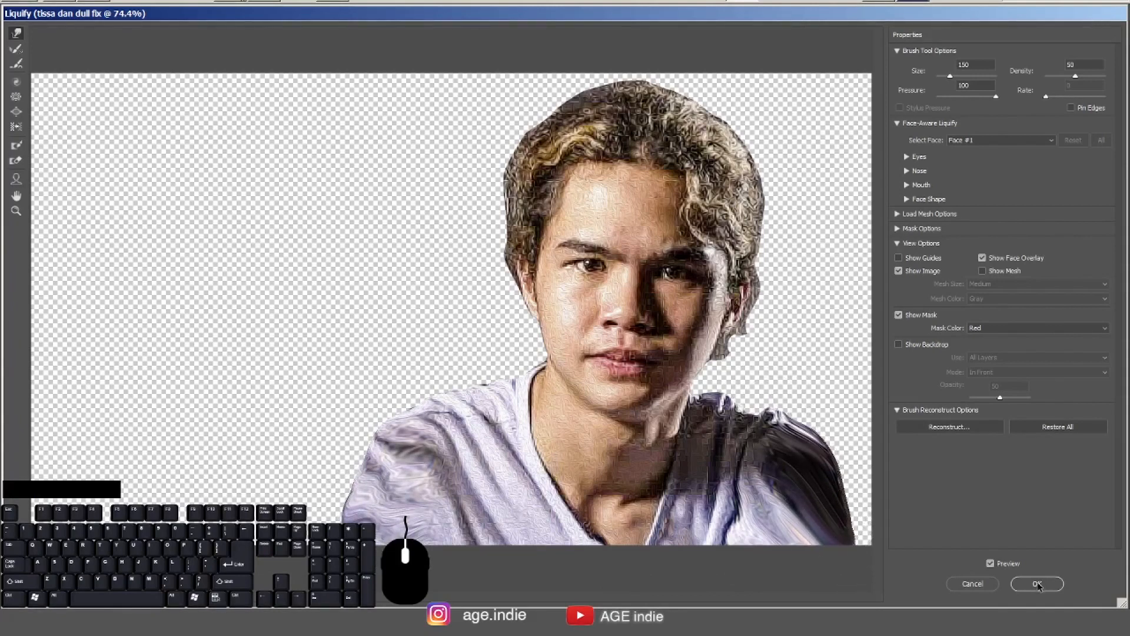
{"action": "left_click", "coordinate": [1037, 584]}
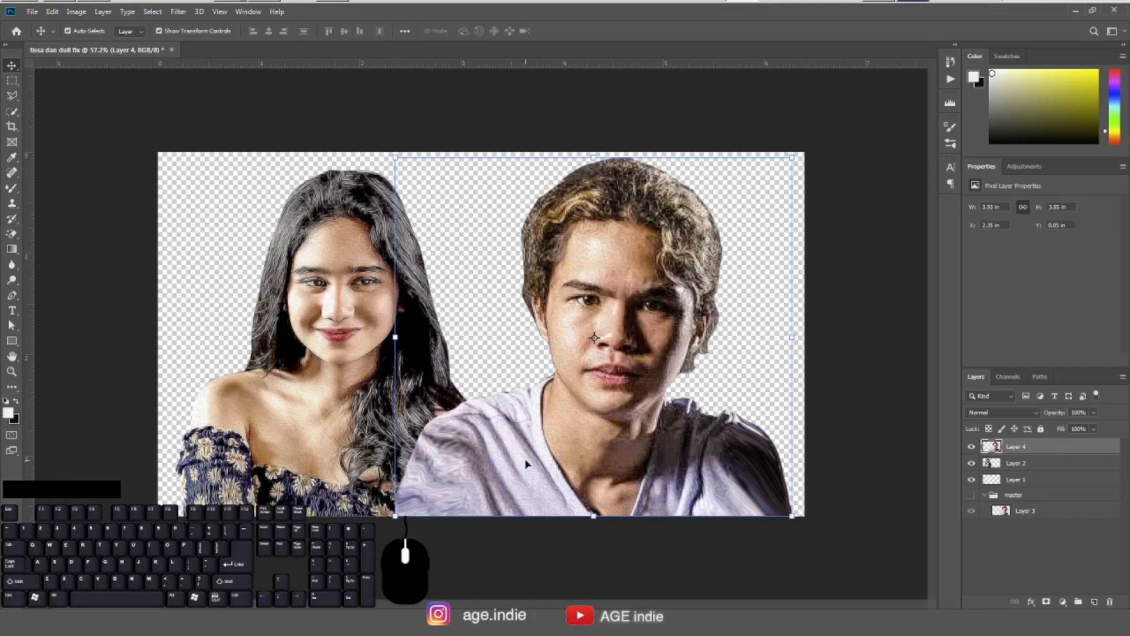
Move the man's cutout slightly closer to the woman, overlapping her shoulder, and deselect it.
{"action": "left_click_drag", "start_coordinate": [613, 465], "coordinate": [601, 465]}
{"action": "left_click_drag", "start_coordinate": [677, 476], "coordinate": [683, 476]}
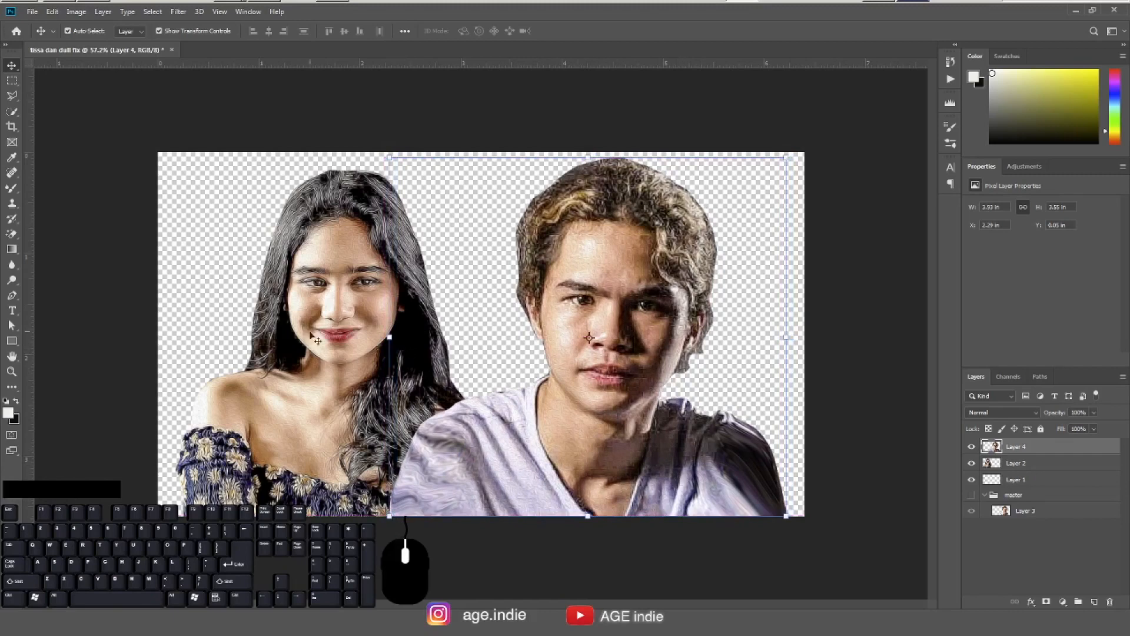
{"action": "left_click_drag", "start_coordinate": [577, 347], "coordinate": [569, 346]}
{"action": "left_click", "coordinate": [489, 348]}
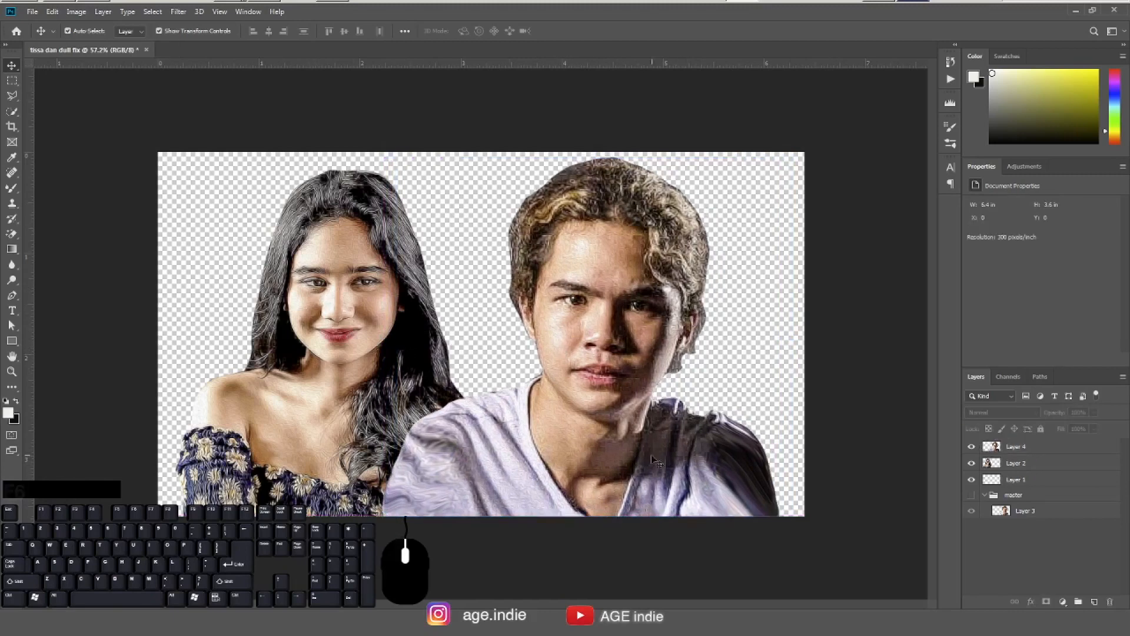
Create a new empty layer between the woman's Layer 2 and Layer 1.
{"action": "left_click", "coordinate": [371, 289]}
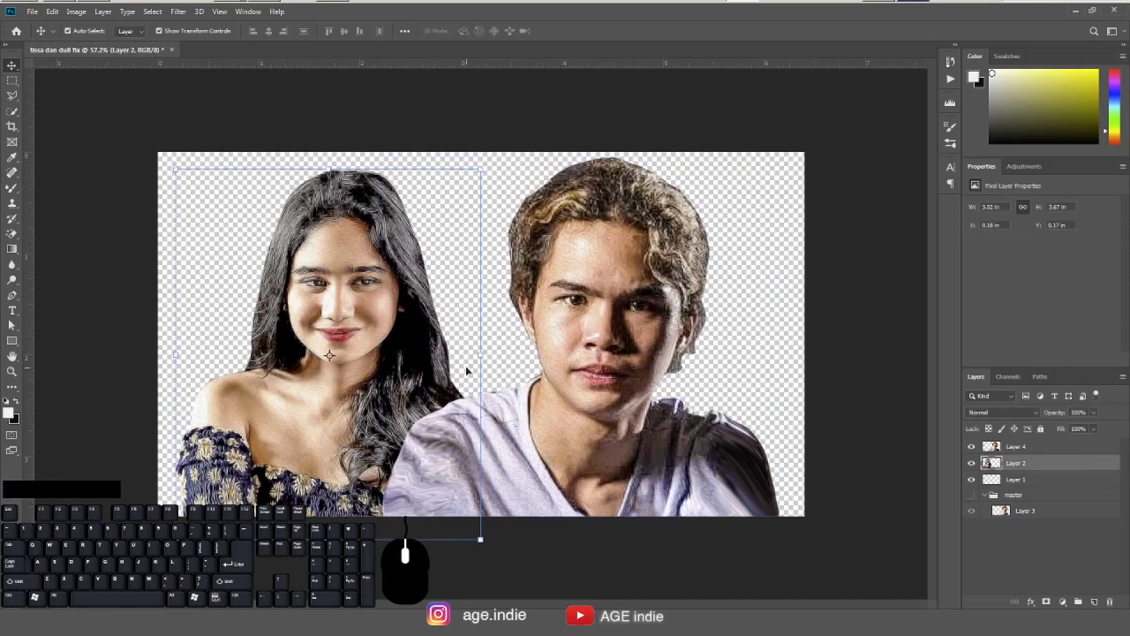
{"action": "left_click", "coordinate": [995, 485]}
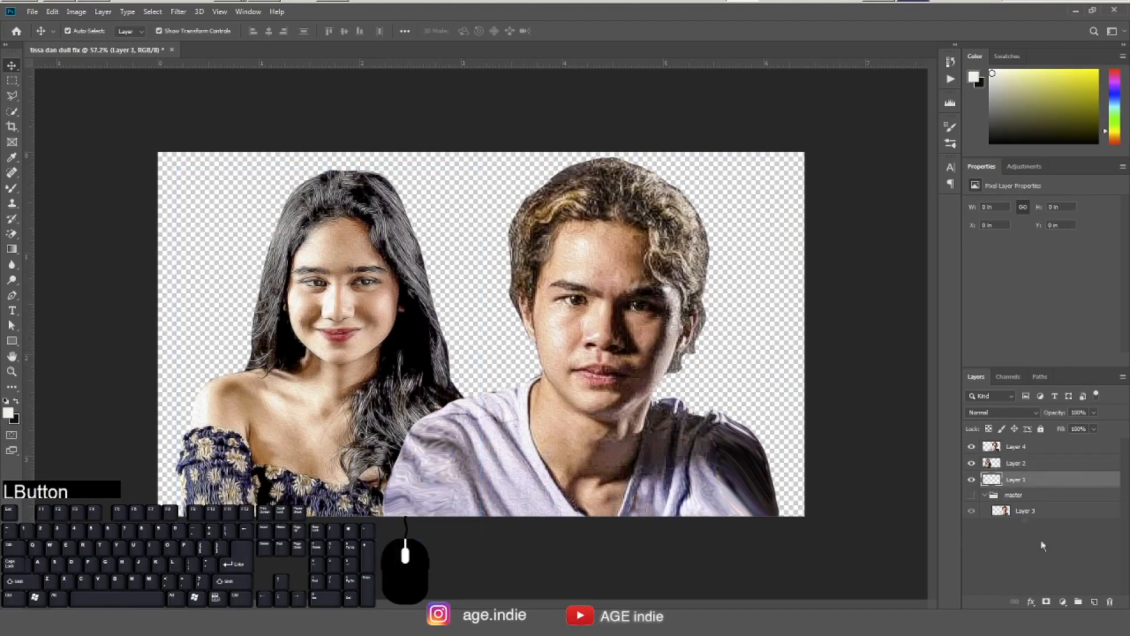
{"action": "left_click", "coordinate": [1095, 603]}
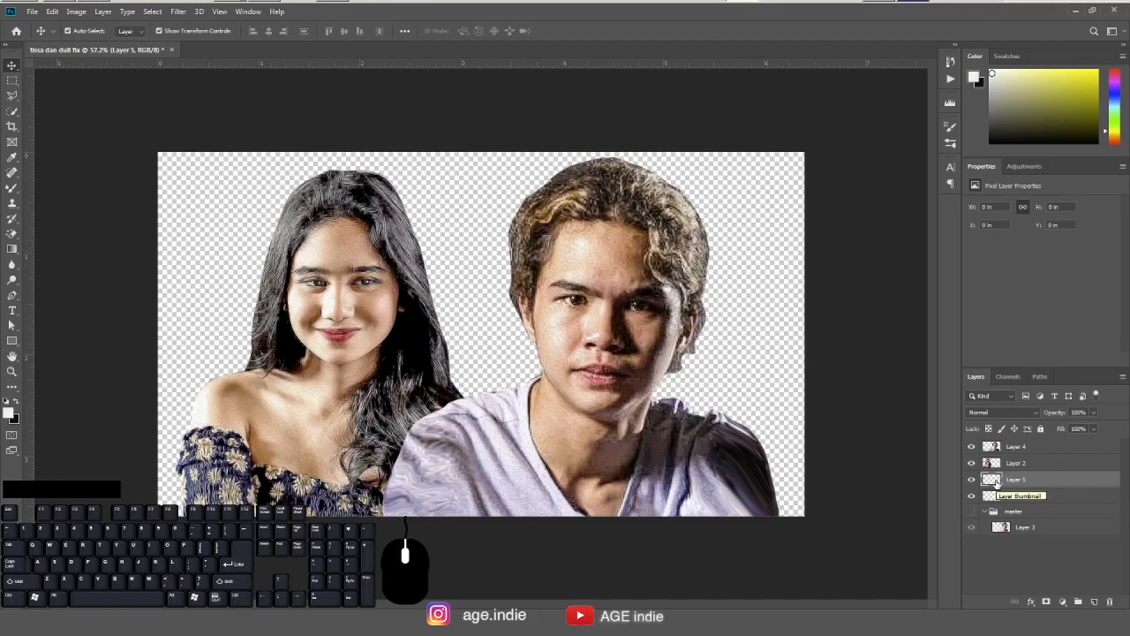
Draw an open curved Pen path for a stray hair strand flowing down from the woman's hair edge toward the man.
{"action": "left_click_drag", "start_coordinate": [414, 289], "coordinate": [532, 325]}
{"action": "left_click_drag", "start_coordinate": [552, 406], "coordinate": [518, 412]}
{"action": "left_click_drag", "start_coordinate": [423, 377], "coordinate": [483, 421]}
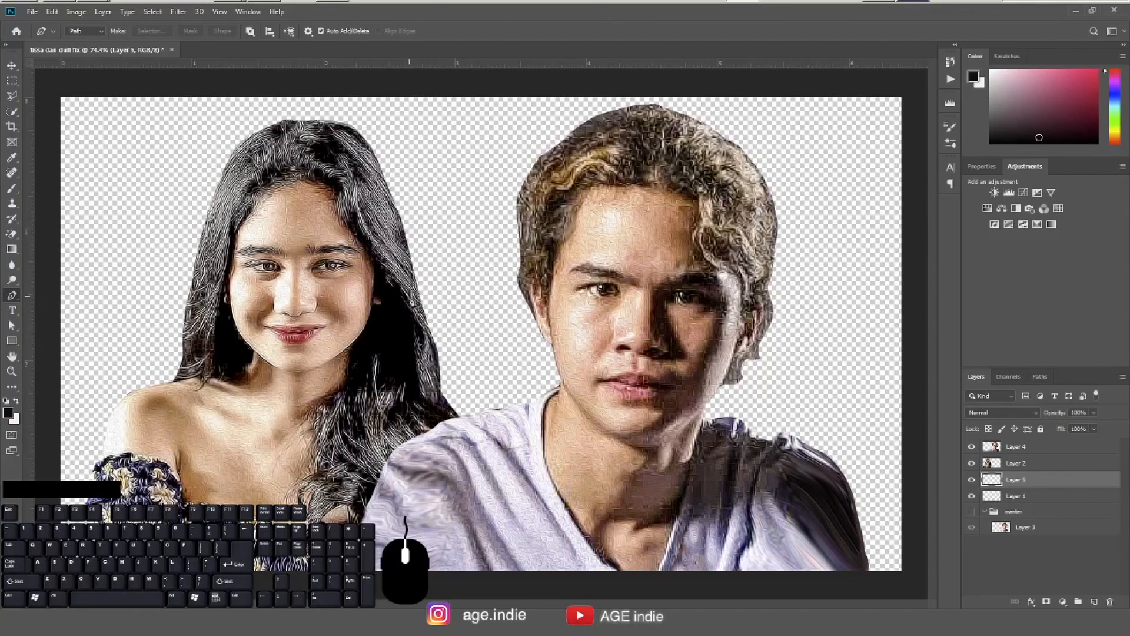
{"action": "left_click", "coordinate": [407, 288]}
{"action": "left_click_drag", "start_coordinate": [447, 353], "coordinate": [474, 391]}
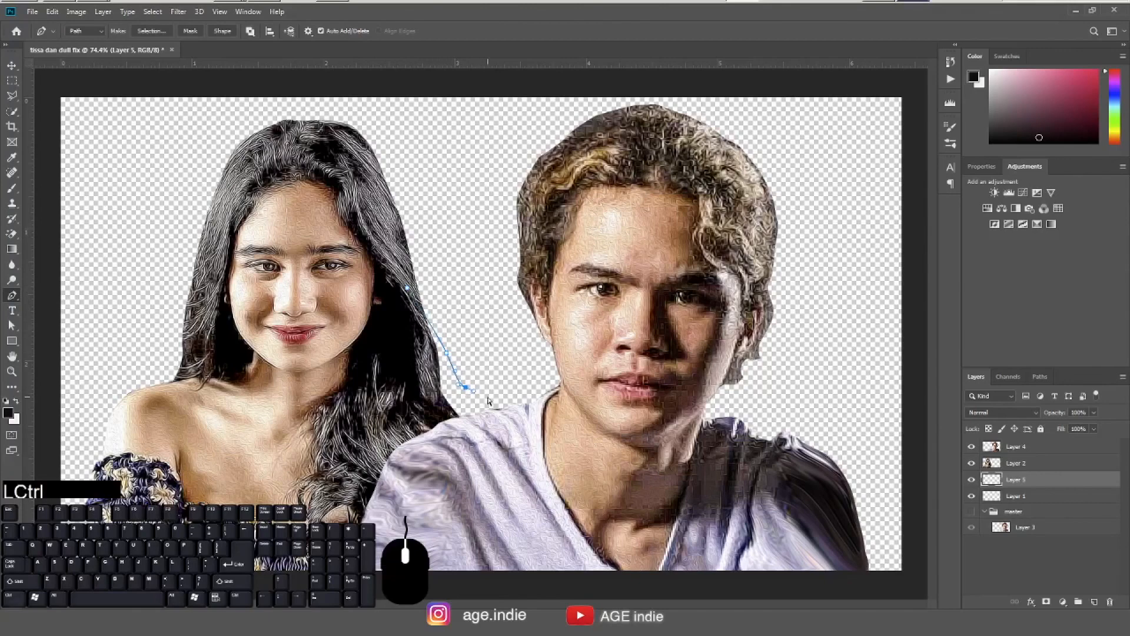
{"action": "key", "text": "ctrl+space"}
{"action": "left_click", "coordinate": [490, 389]}
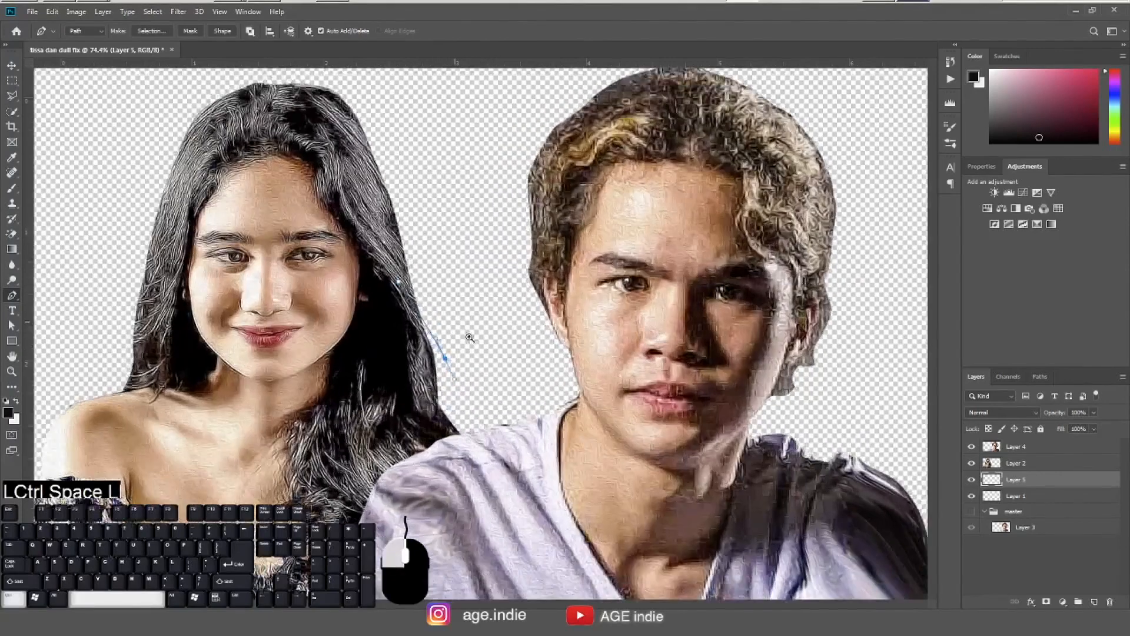
{"action": "key", "text": "ctrl+z"}
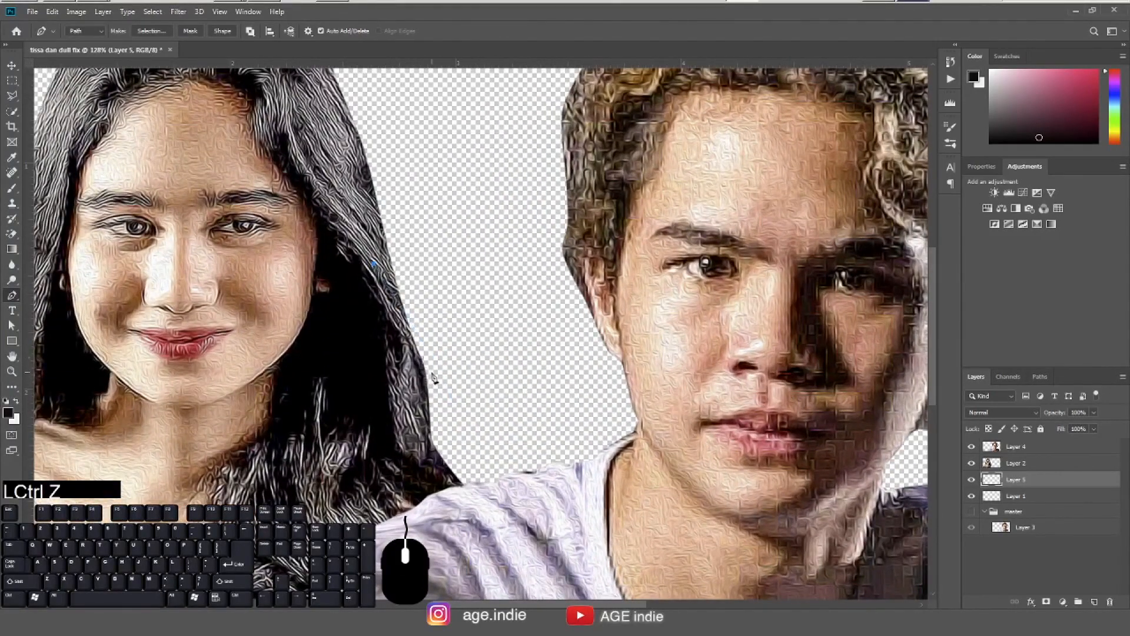
{"action": "left_click_drag", "start_coordinate": [437, 367], "coordinate": [487, 421]}
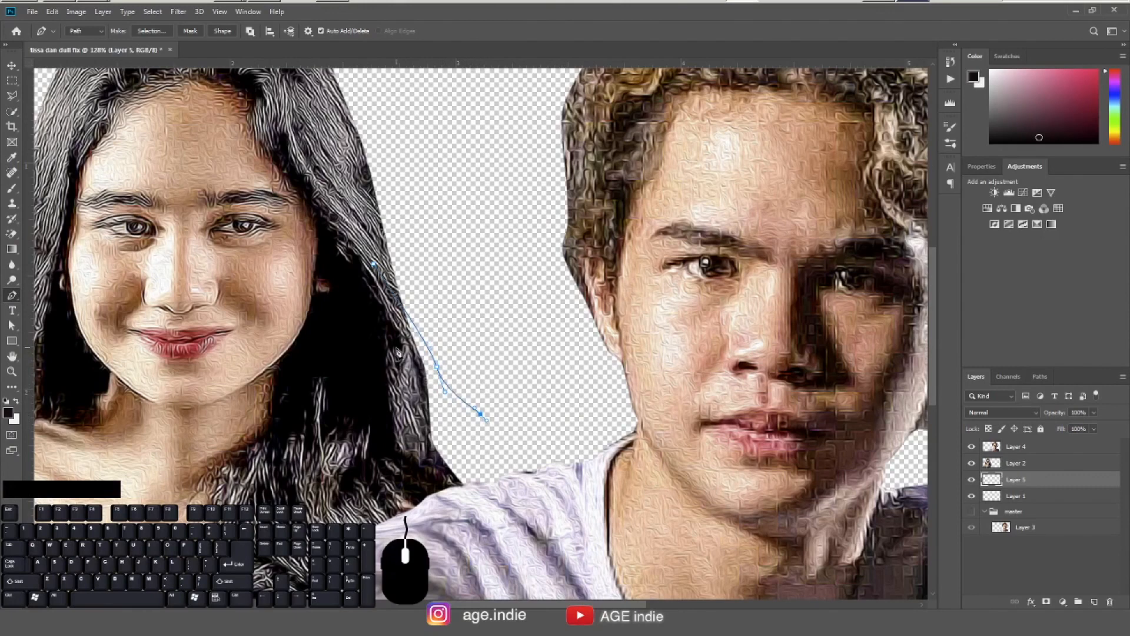
{"action": "key", "text": "Escape"}
Draw further open curved Pen paths for loose strands below the first one, flaring from the woman's lower hair edge toward the man.
{"action": "left_click", "coordinate": [404, 346]}
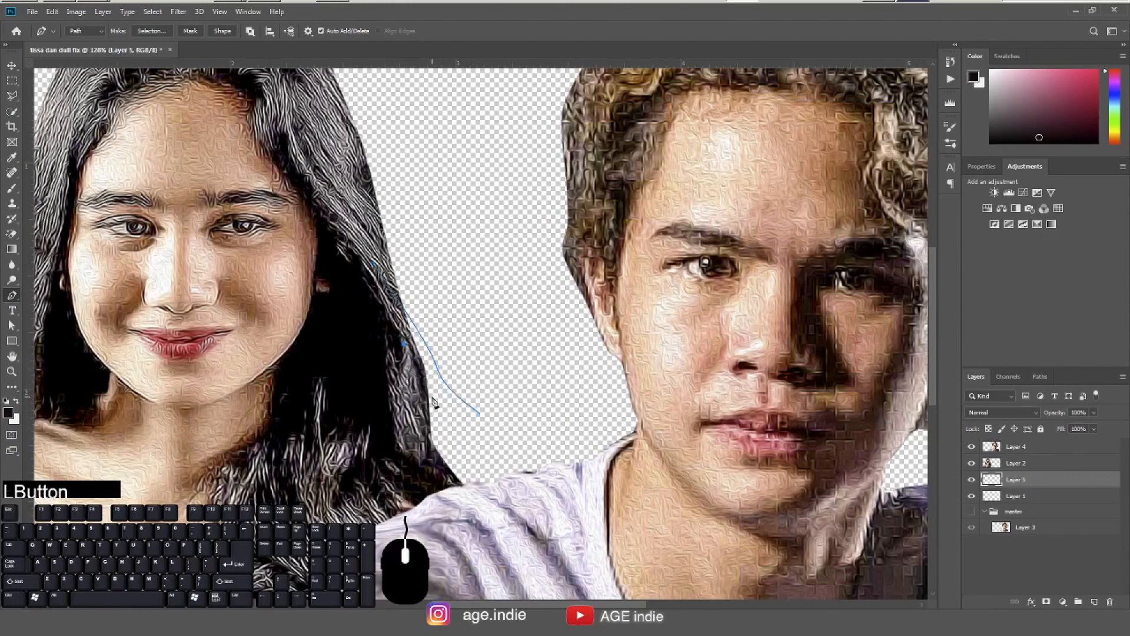
{"action": "left_click_drag", "start_coordinate": [435, 392], "coordinate": [451, 439]}
{"action": "left_click", "coordinate": [463, 444]}
{"action": "key", "text": "Escape"}
{"action": "left_click", "coordinate": [420, 381]}
{"action": "left_click", "coordinate": [446, 445]}
{"action": "key", "text": "Escape"}
{"action": "left_click", "coordinate": [446, 446]}
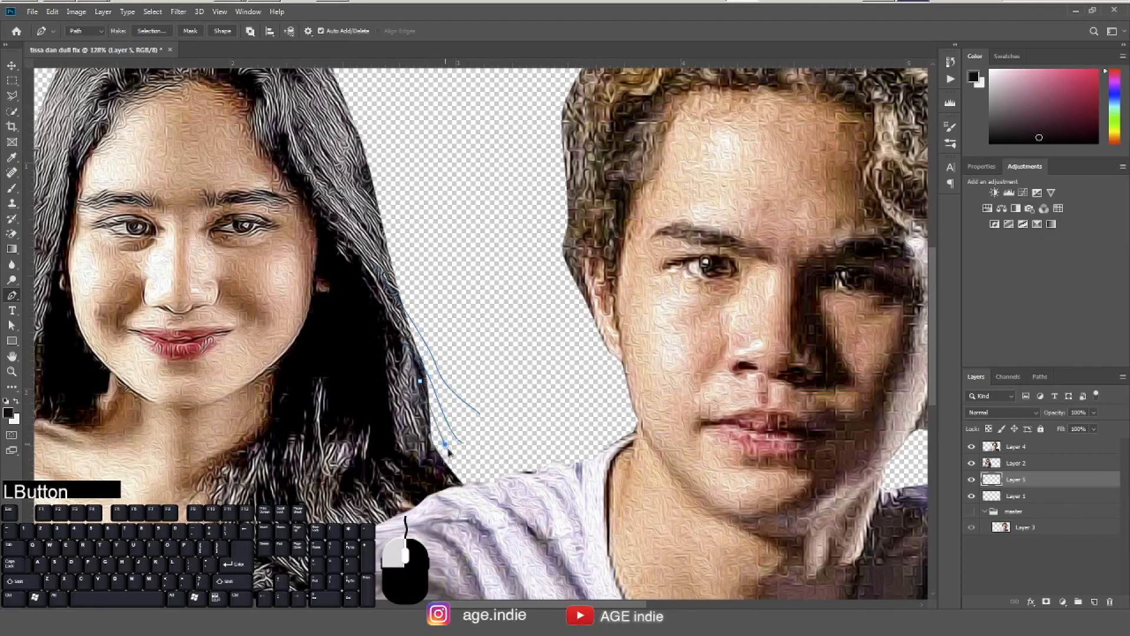
{"action": "key", "text": "Escape"}
Draw two curved strand paths starting at about eye level on the woman's hair edge and running down the side facing the man.
{"action": "left_click", "coordinate": [376, 251]}
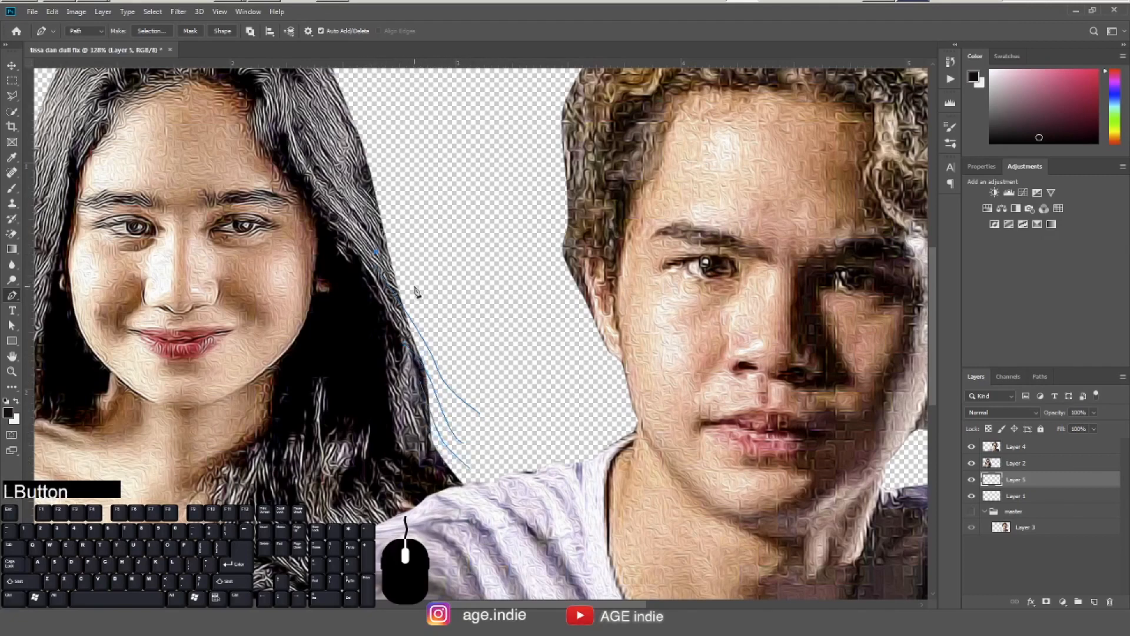
{"action": "left_click_drag", "start_coordinate": [415, 303], "coordinate": [441, 362]}
{"action": "key", "text": "Escape"}
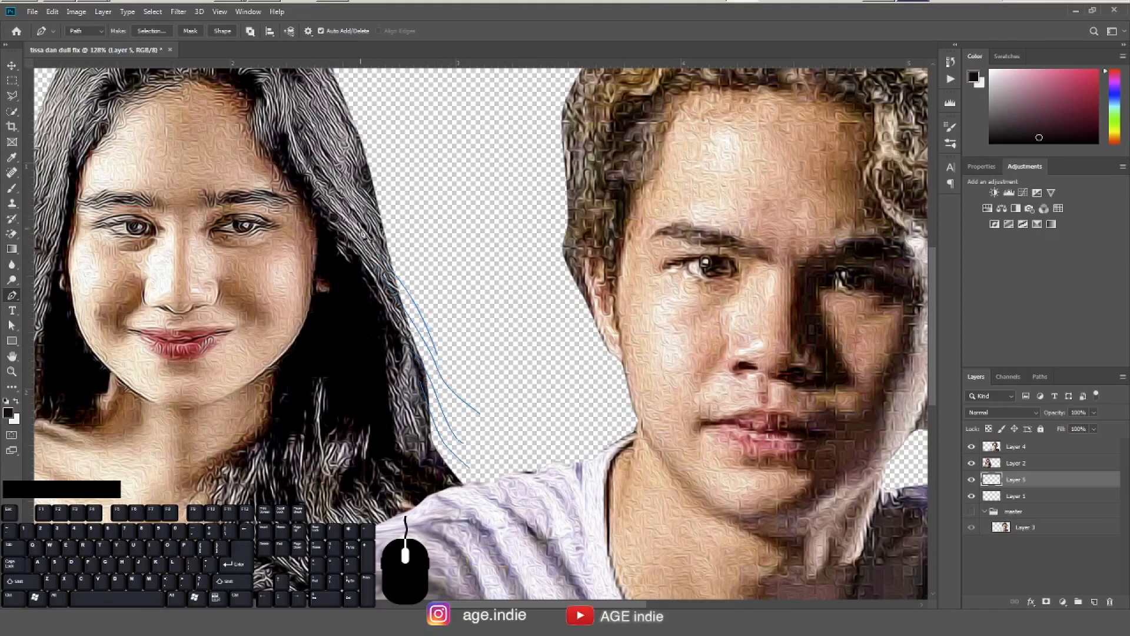
{"action": "left_click", "coordinate": [361, 226]}
{"action": "left_click", "coordinate": [402, 271]}
{"action": "left_click", "coordinate": [425, 307]}
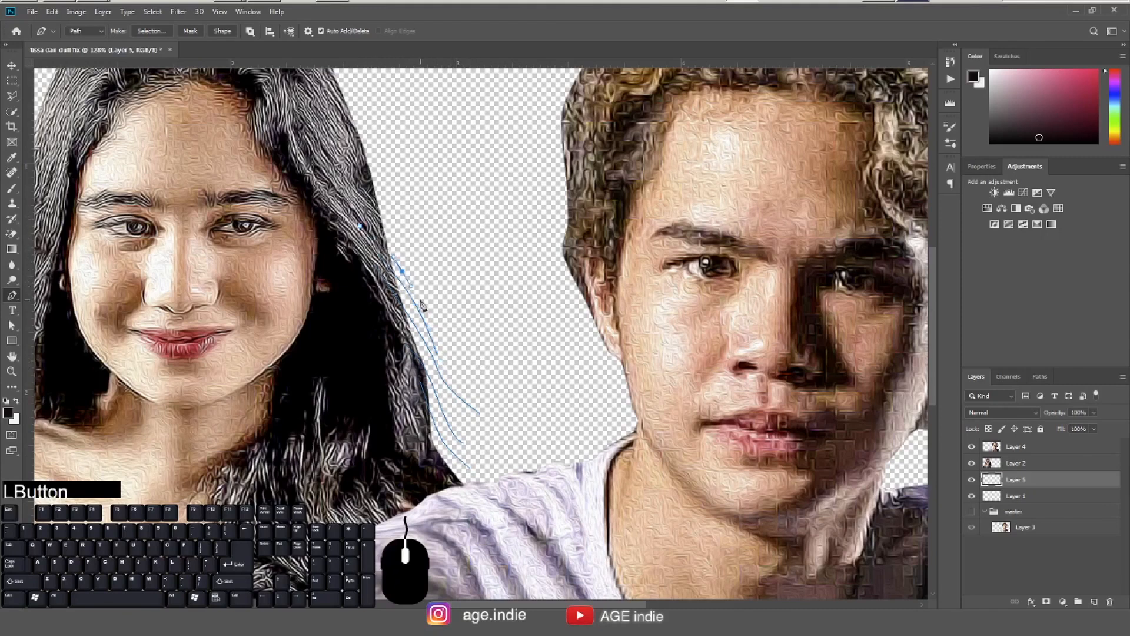
{"action": "left_click", "coordinate": [435, 329]}
{"action": "key", "text": "Escape"}
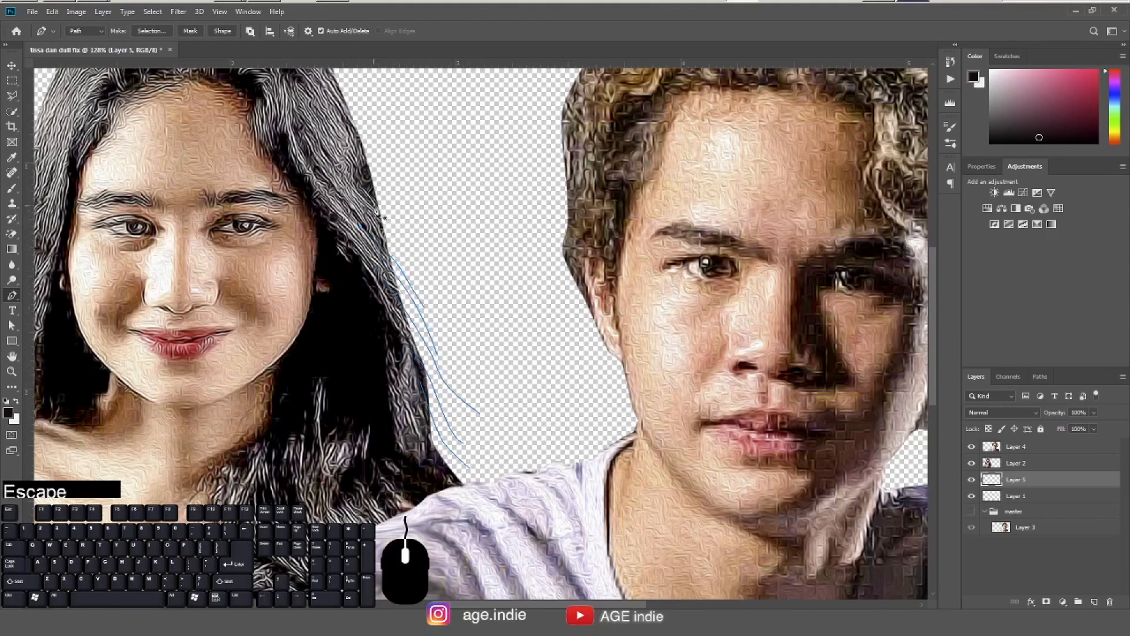
Add a short three-point strand path just above the previous ones, along the hair edge facing the man.
{"action": "left_click", "coordinate": [368, 213]}
{"action": "left_click", "coordinate": [400, 258]}
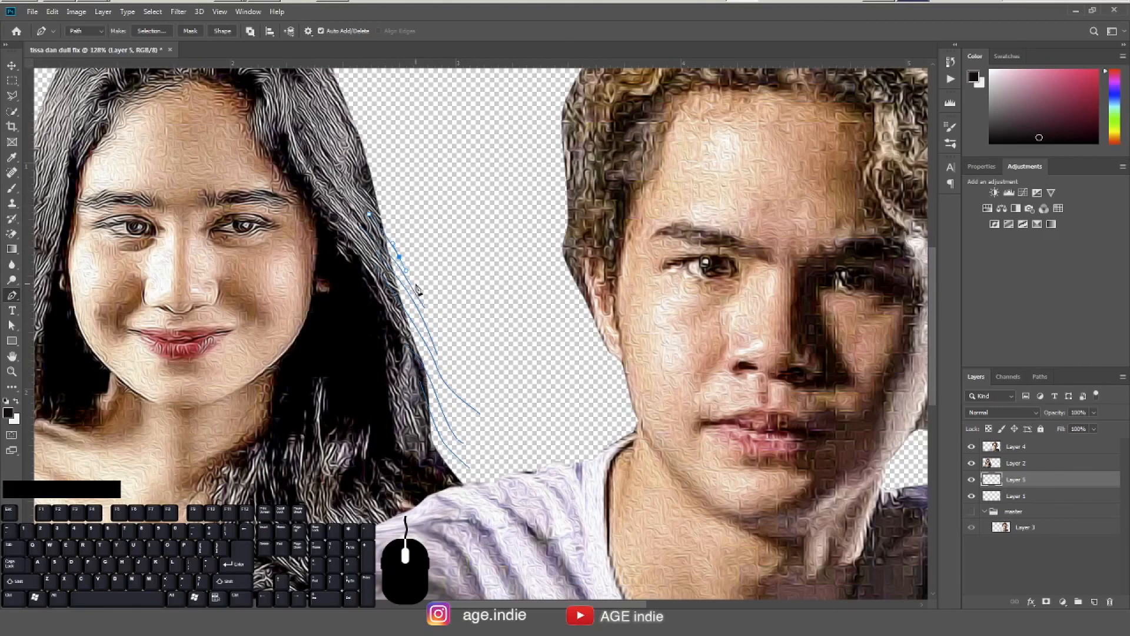
{"action": "left_click", "coordinate": [415, 287]}
{"action": "key", "text": "Escape"}
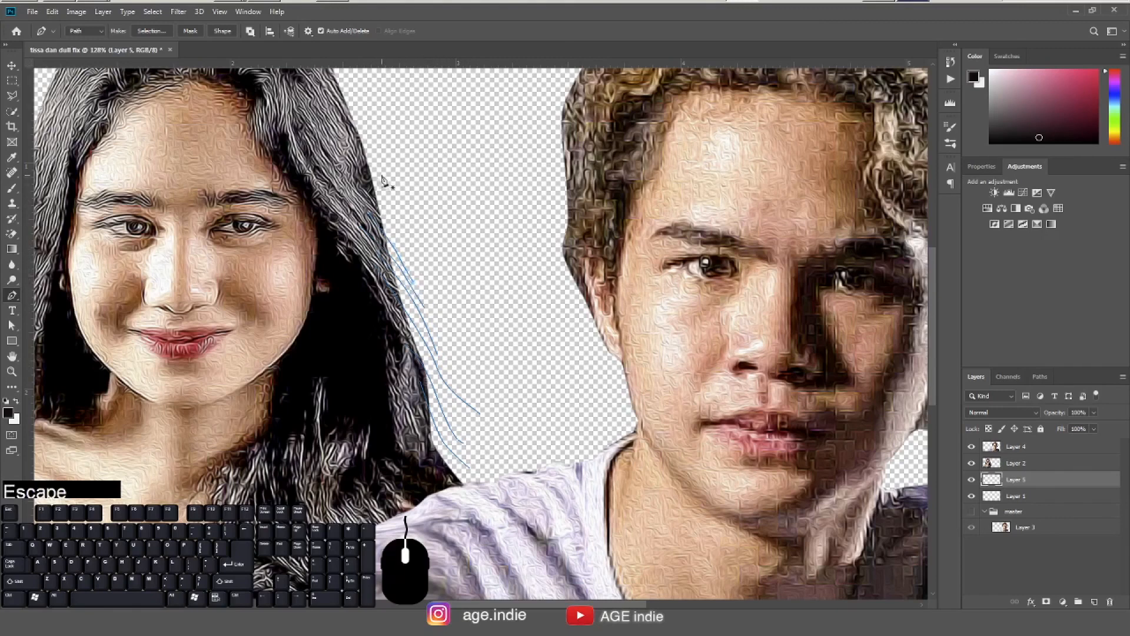
Draw a strand path from the hair edge above eyebrow level, restore the hidden paths, and reshape the strand's lower end.
{"action": "left_click", "coordinate": [358, 170]}
{"action": "left_click_drag", "start_coordinate": [385, 221], "coordinate": [437, 316]}
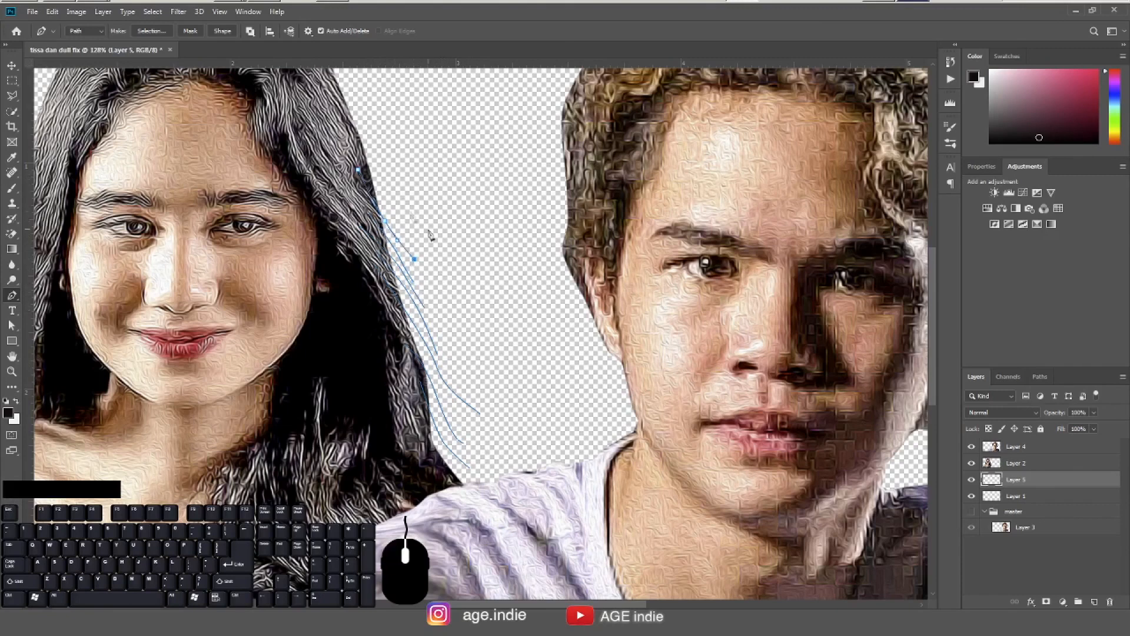
{"action": "left_click_drag", "start_coordinate": [355, 140], "coordinate": [368, 159]}
{"action": "key", "text": "Escape"}
{"action": "key", "text": "Escape"}
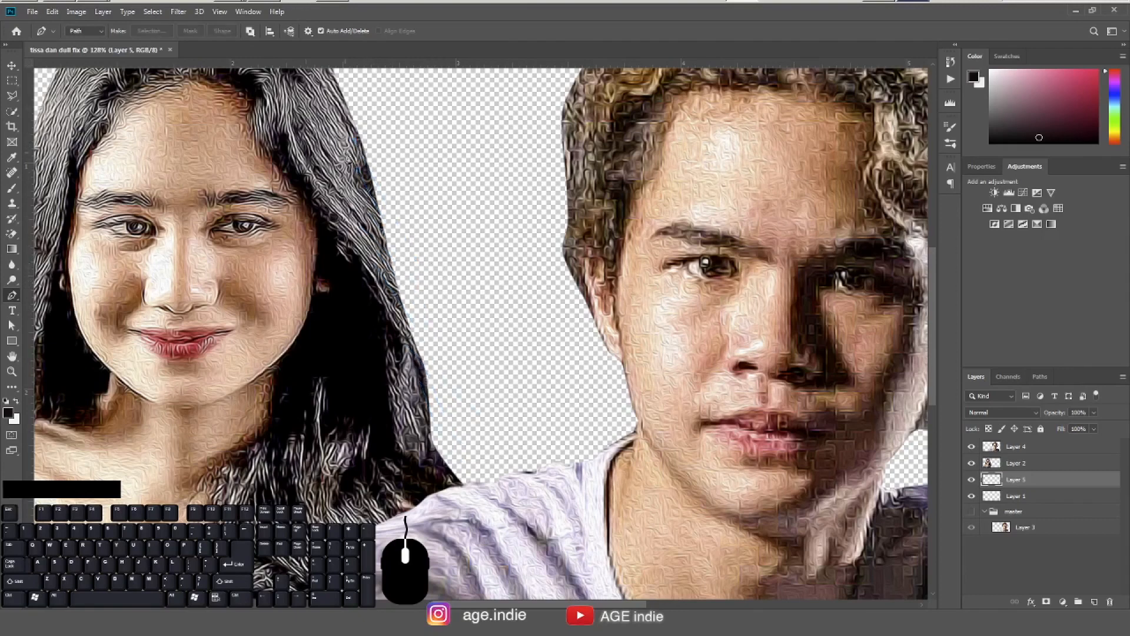
{"action": "left_click", "coordinate": [59, 12]}
{"action": "left_click", "coordinate": [62, 24]}
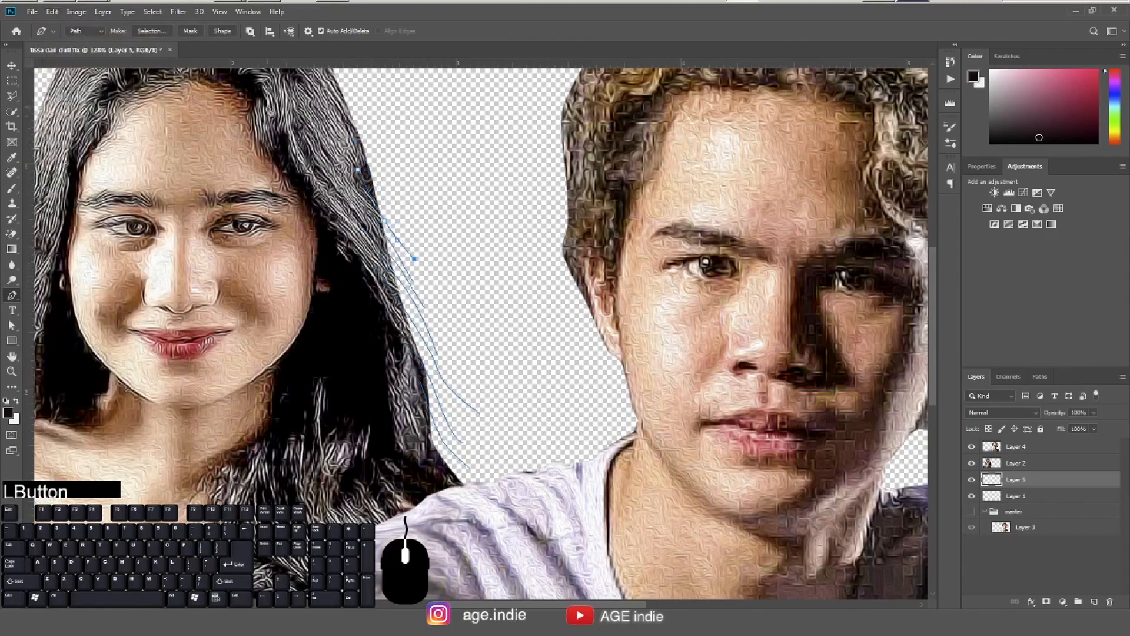
{"action": "left_click_drag", "start_coordinate": [414, 265], "coordinate": [420, 280]}
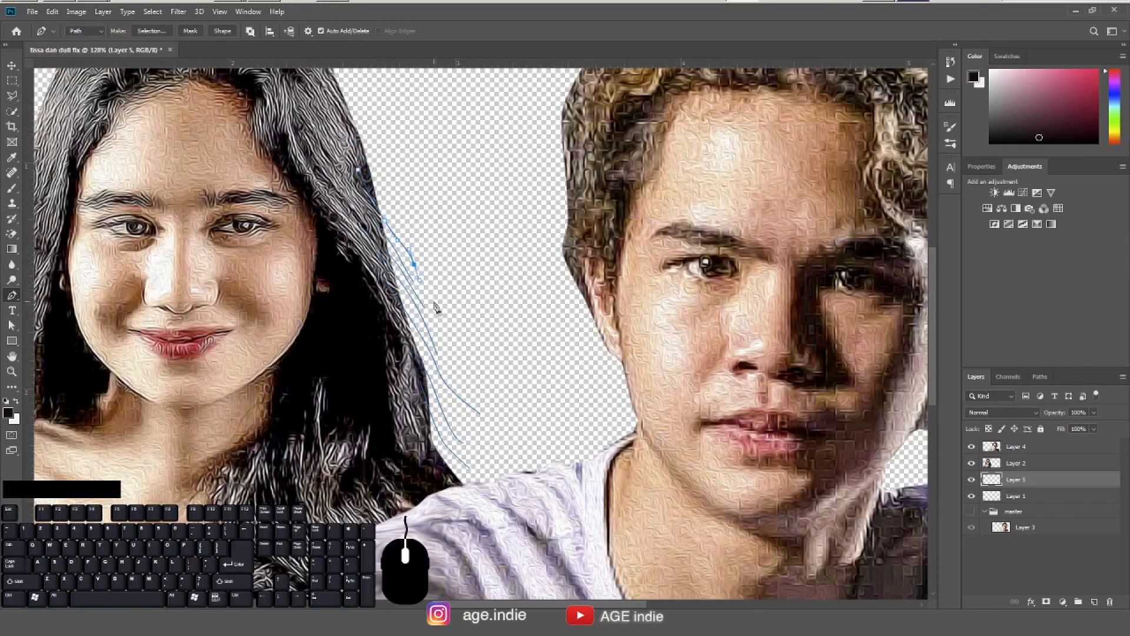
{"action": "left_click", "coordinate": [479, 302], "text": "ctrl"}
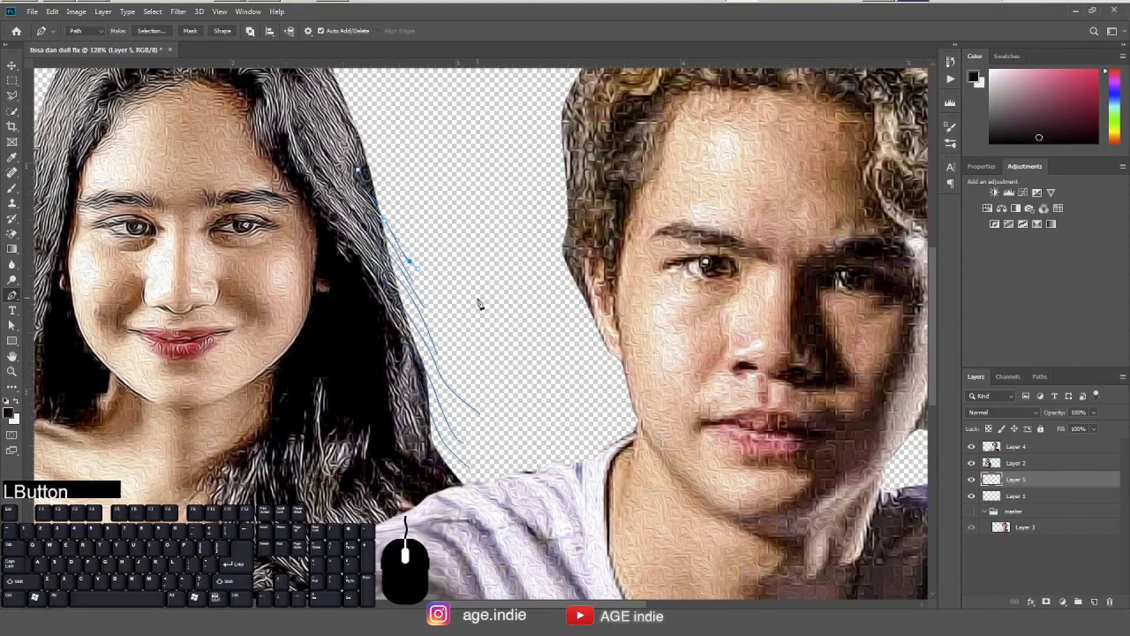
{"action": "key", "text": "Escape"}
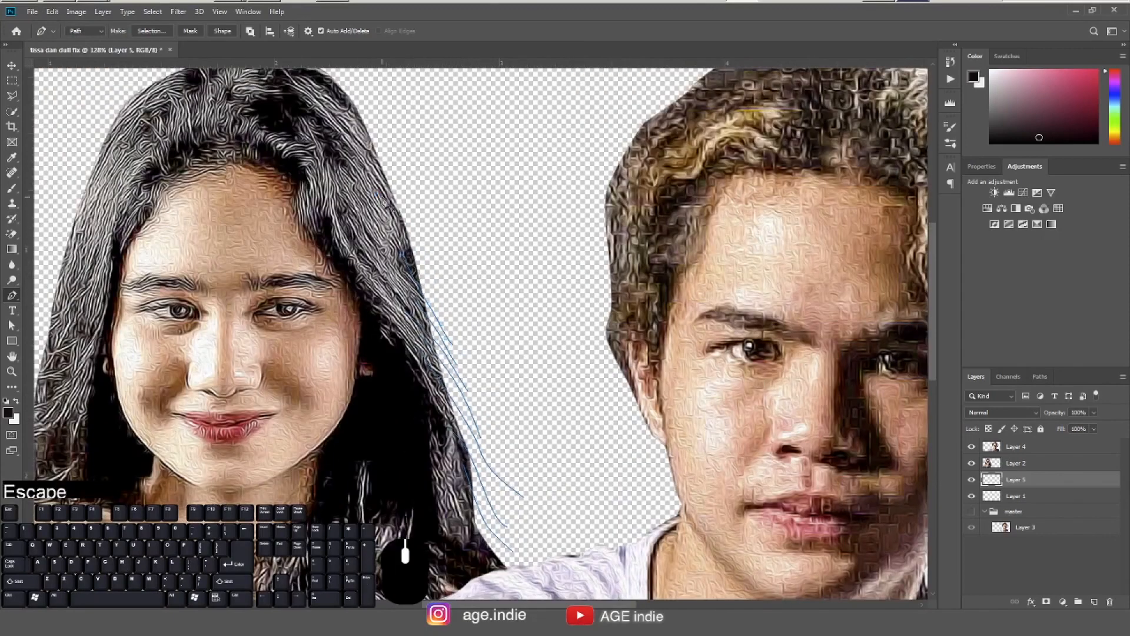
Draw a strand path along the upper hair edge facing the man, and short arcs over the woman's crown.
{"action": "left_click", "coordinate": [412, 258]}
{"action": "left_click_drag", "start_coordinate": [415, 241], "coordinate": [524, 297]}
{"action": "key", "text": "Escape"}
{"action": "left_click", "coordinate": [333, 121]}
{"action": "left_click_drag", "start_coordinate": [326, 116], "coordinate": [318, 111]}
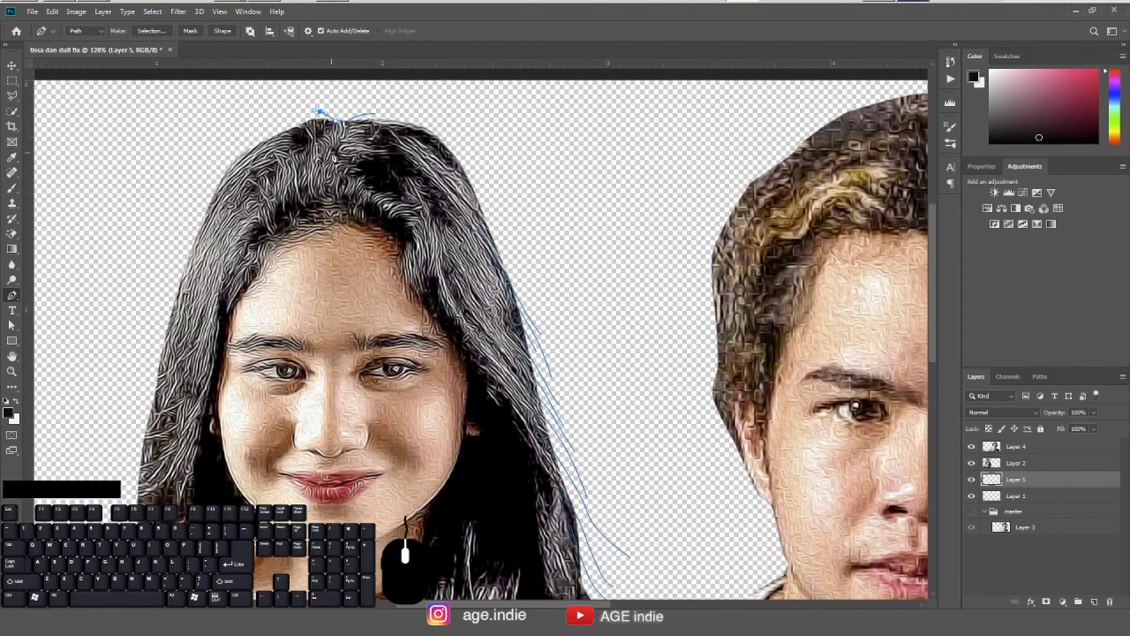
{"action": "key", "text": "ctrl+z"}
{"action": "left_click", "coordinate": [307, 115]}
{"action": "key", "text": "Escape"}
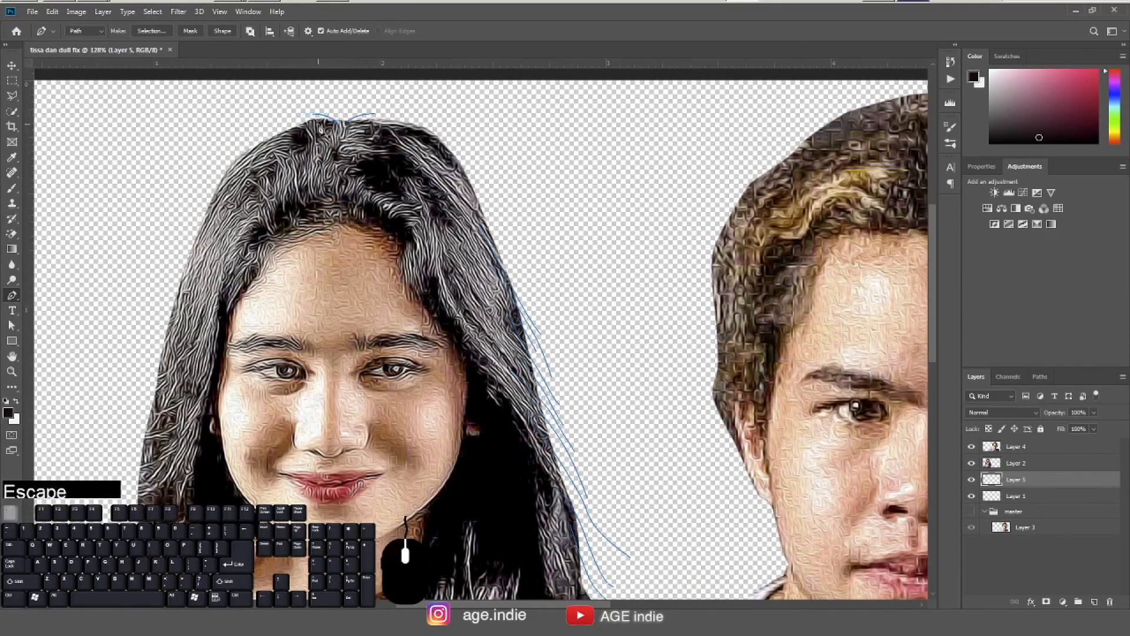
Draw two overlapping strand paths on the crown, arcing toward the side away from the man.
{"action": "left_click", "coordinate": [319, 120]}
{"action": "left_click_drag", "start_coordinate": [298, 115], "coordinate": [271, 124]}
{"action": "left_click", "coordinate": [307, 124]}
{"action": "key", "text": "ctrl"}
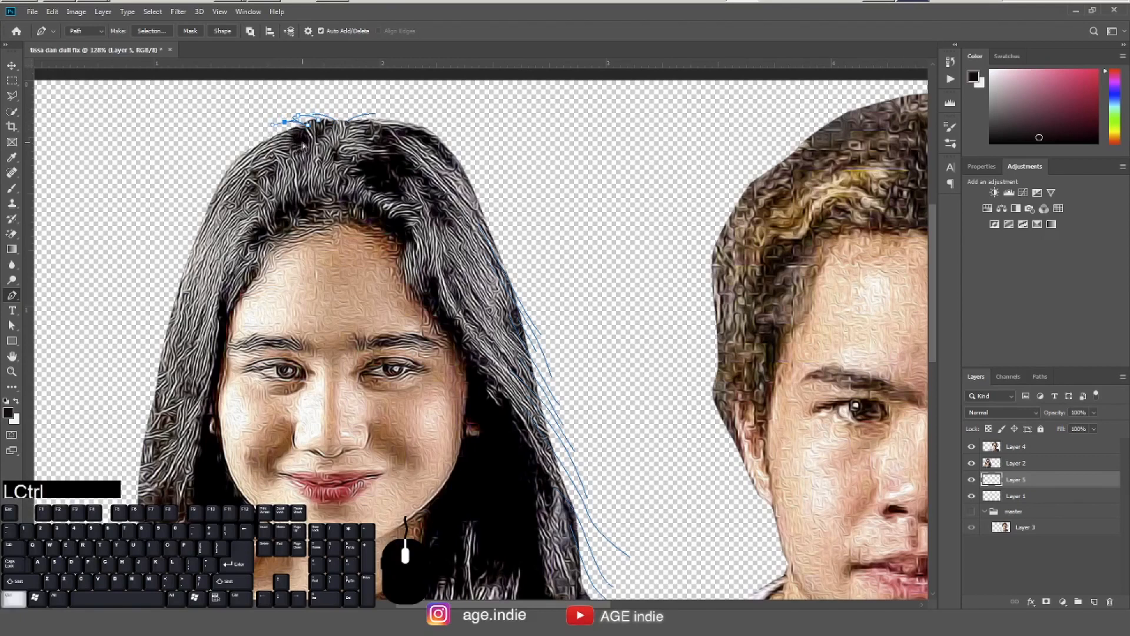
{"action": "key", "text": "ctrl+z"}
{"action": "key", "text": "Escape"}
{"action": "left_click", "coordinate": [313, 123]}
{"action": "left_click_drag", "start_coordinate": [282, 121], "coordinate": [272, 123]}
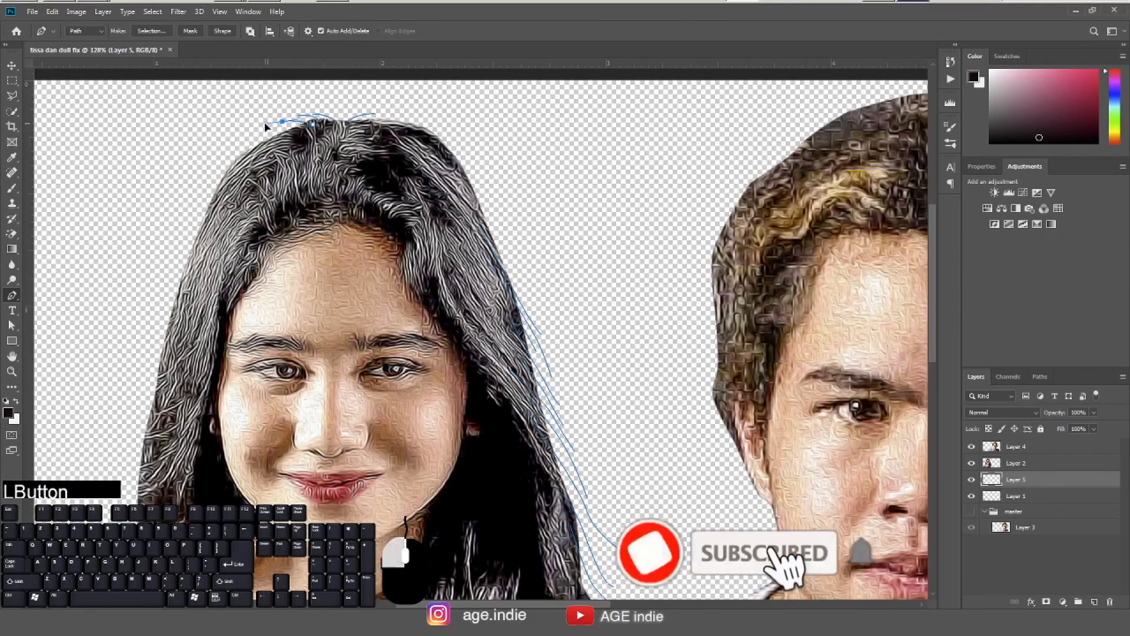
{"action": "key", "text": "Escape"}
Draw overlapping strand paths following the upper curve of the woman's hair, from beside the crown down the side away from the man.
{"action": "left_click", "coordinate": [300, 126]}
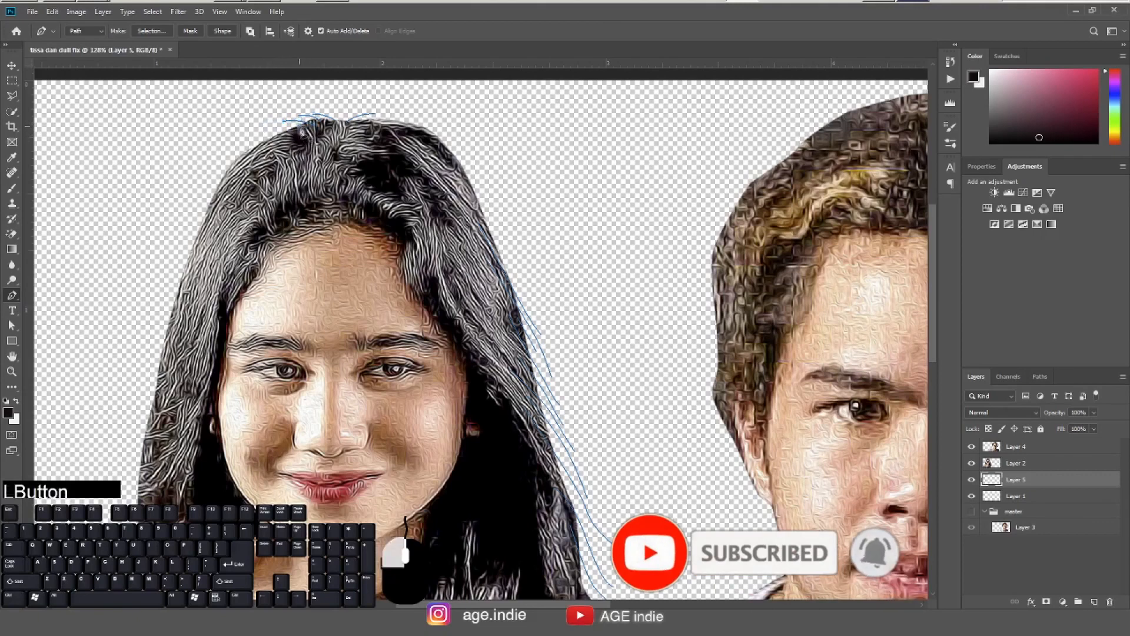
{"action": "left_click_drag", "start_coordinate": [269, 128], "coordinate": [208, 197]}
{"action": "key", "text": "Escape"}
{"action": "left_click", "coordinate": [286, 136]}
{"action": "key", "text": "Escape"}
{"action": "left_click", "coordinate": [256, 149]}
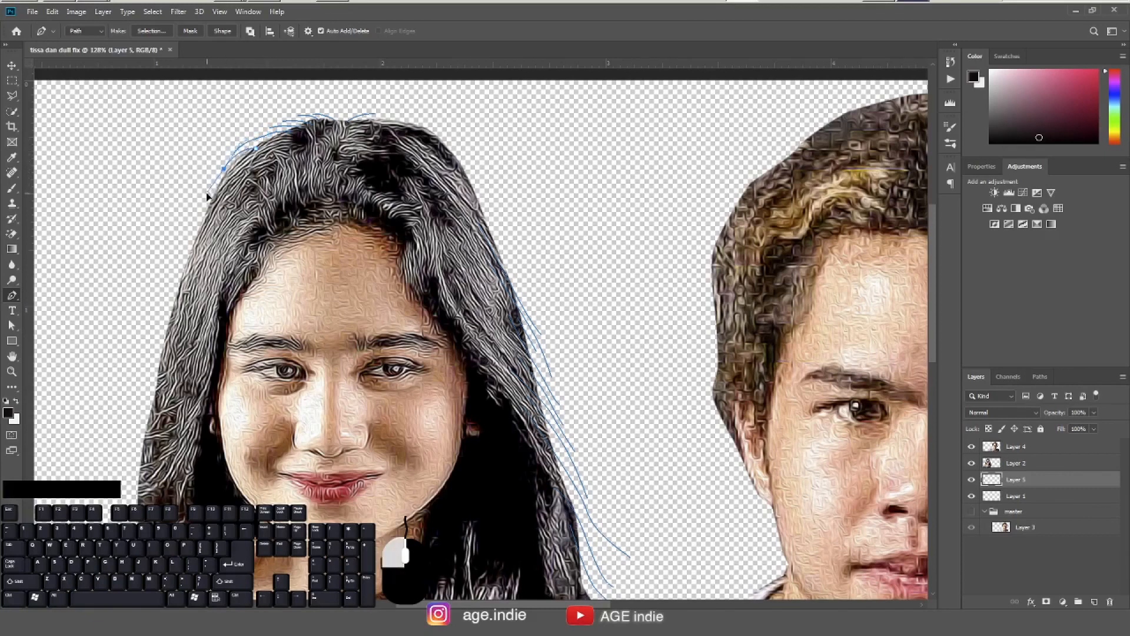
{"action": "left_click", "coordinate": [194, 211]}
{"action": "key", "text": "Escape"}
Draw a long strand path along the outer hair edge away from the man, from above the forehead down to eye level.
{"action": "left_click", "coordinate": [219, 193]}
{"action": "left_click_drag", "start_coordinate": [178, 276], "coordinate": [170, 296]}
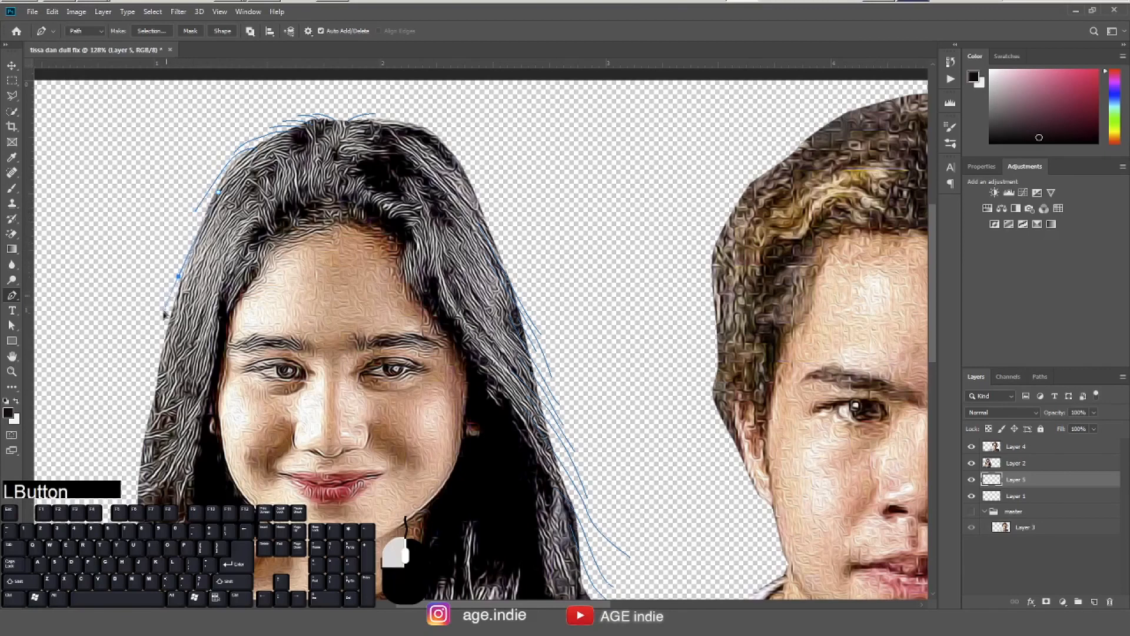
{"action": "left_click", "coordinate": [162, 319]}
{"action": "left_click_drag", "start_coordinate": [147, 356], "coordinate": [139, 370]}
{"action": "key", "text": "Escape"}
Draw a strand path from forehead height on the outer hair edge, curving outward down to about mouth level.
{"action": "left_click", "coordinate": [176, 293]}
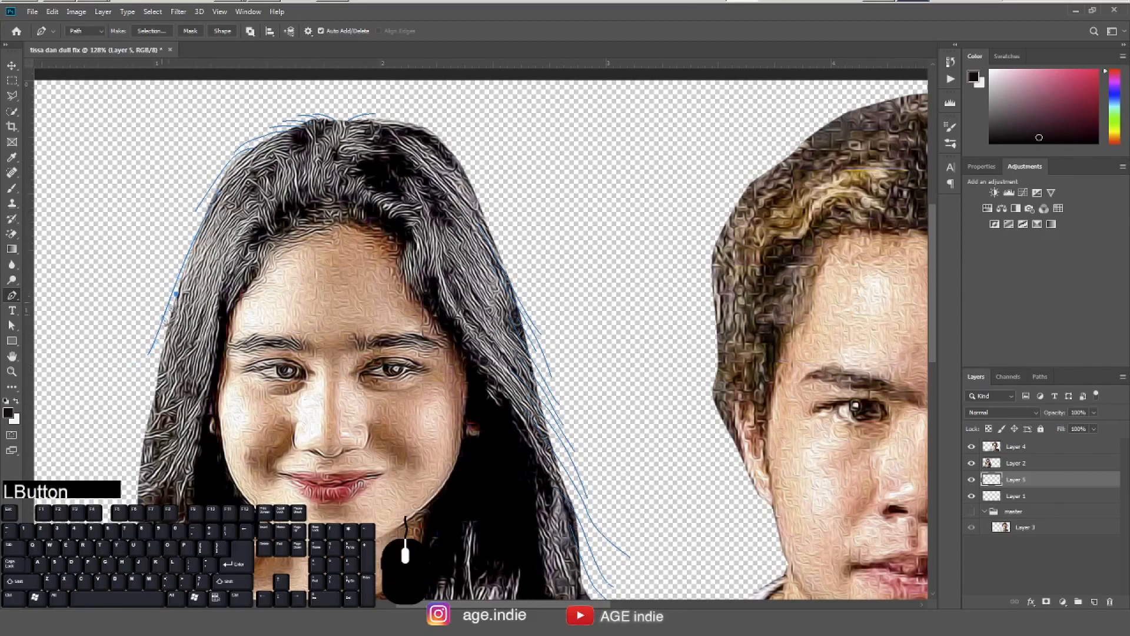
{"action": "key", "text": "ctrl+z"}
{"action": "left_click", "coordinate": [187, 286]}
{"action": "left_click_drag", "start_coordinate": [151, 371], "coordinate": [106, 464]}
{"action": "key", "text": "Escape"}
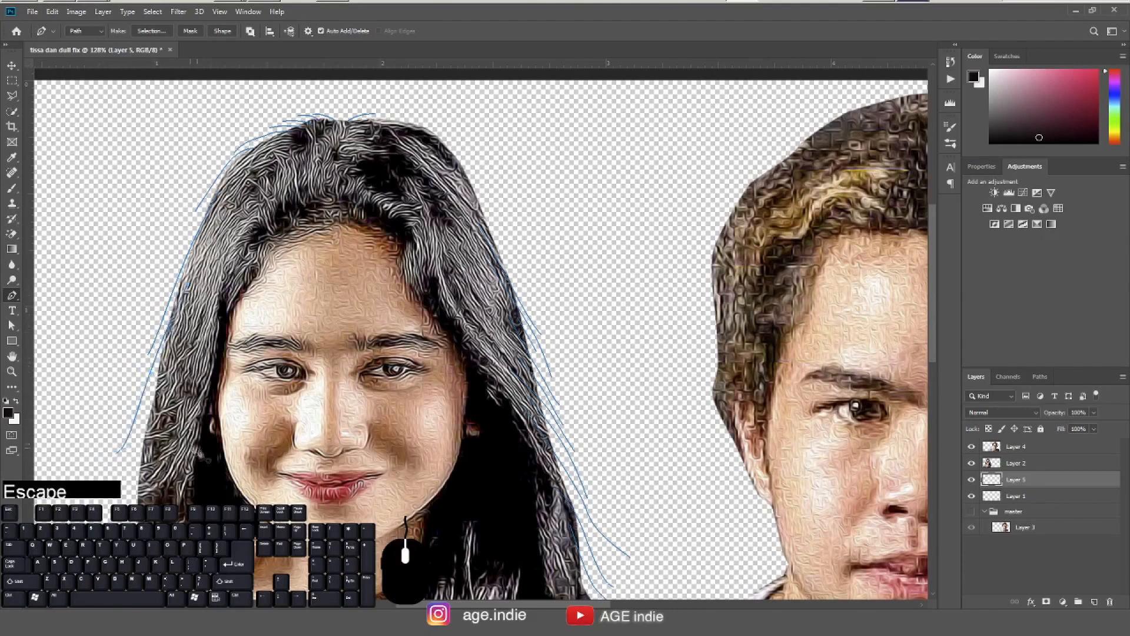
Draw a long strand path from eye level on the outer hair edge, flicking outward near chin level.
{"action": "left_click_drag", "start_coordinate": [214, 415], "coordinate": [335, 384]}
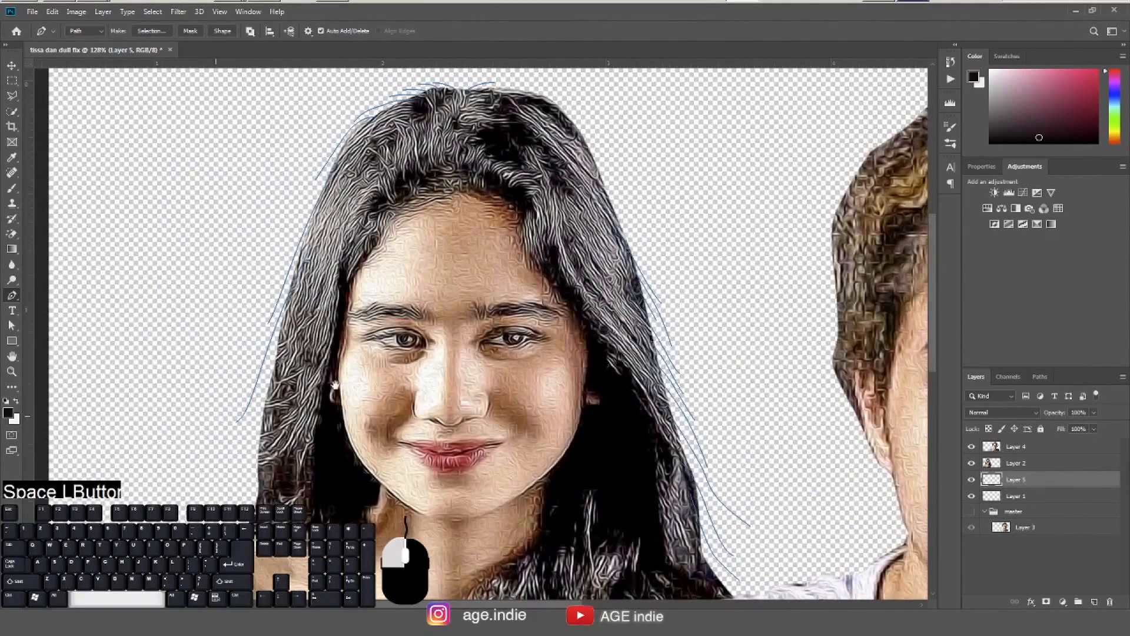
{"action": "left_click", "coordinate": [284, 324]}
{"action": "left_click_drag", "start_coordinate": [251, 423], "coordinate": [231, 474]}
{"action": "left_click", "coordinate": [193, 495]}
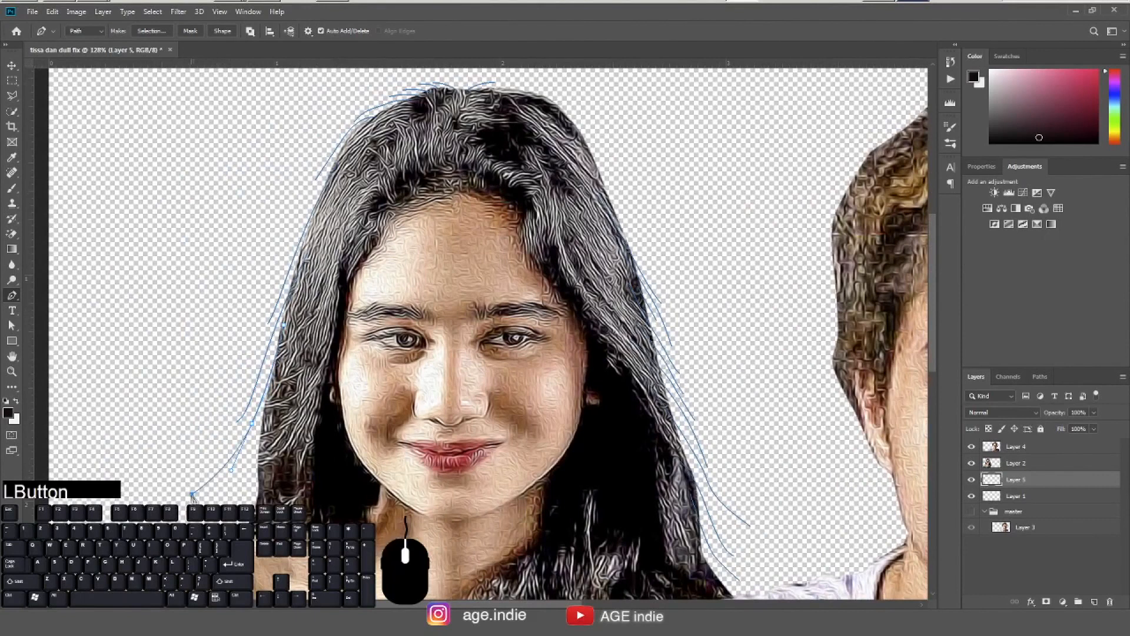
{"action": "key", "text": "Escape"}
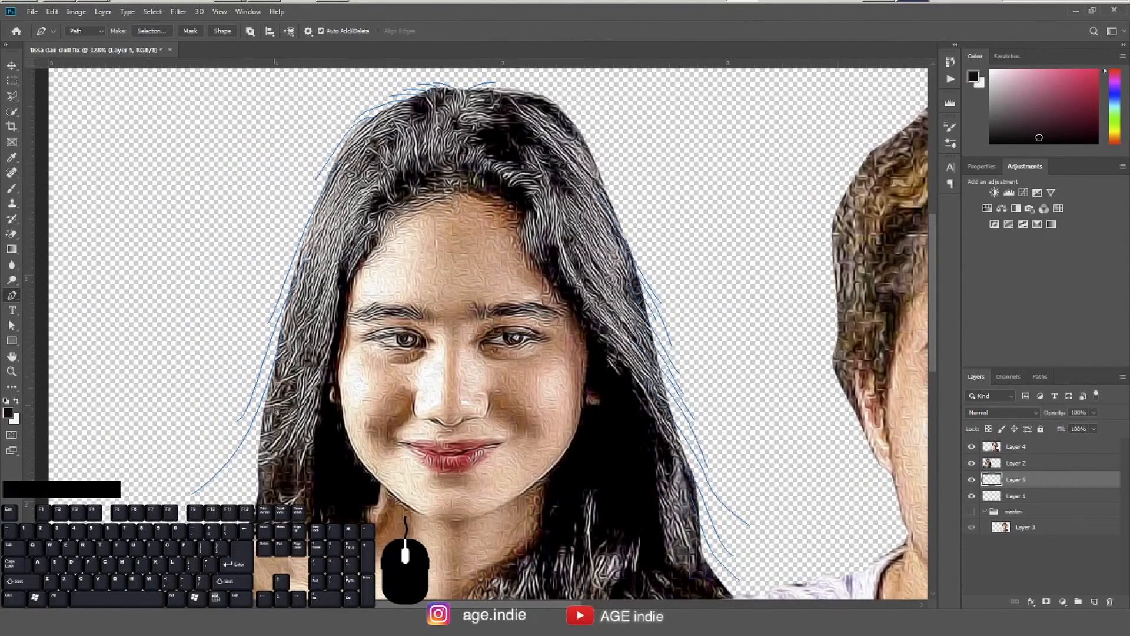
Draw a strand path from cheek level on the outer hair edge, sweeping outward to just below chin level.
{"action": "left_click", "coordinate": [270, 407]}
{"action": "left_click_drag", "start_coordinate": [227, 489], "coordinate": [241, 474]}
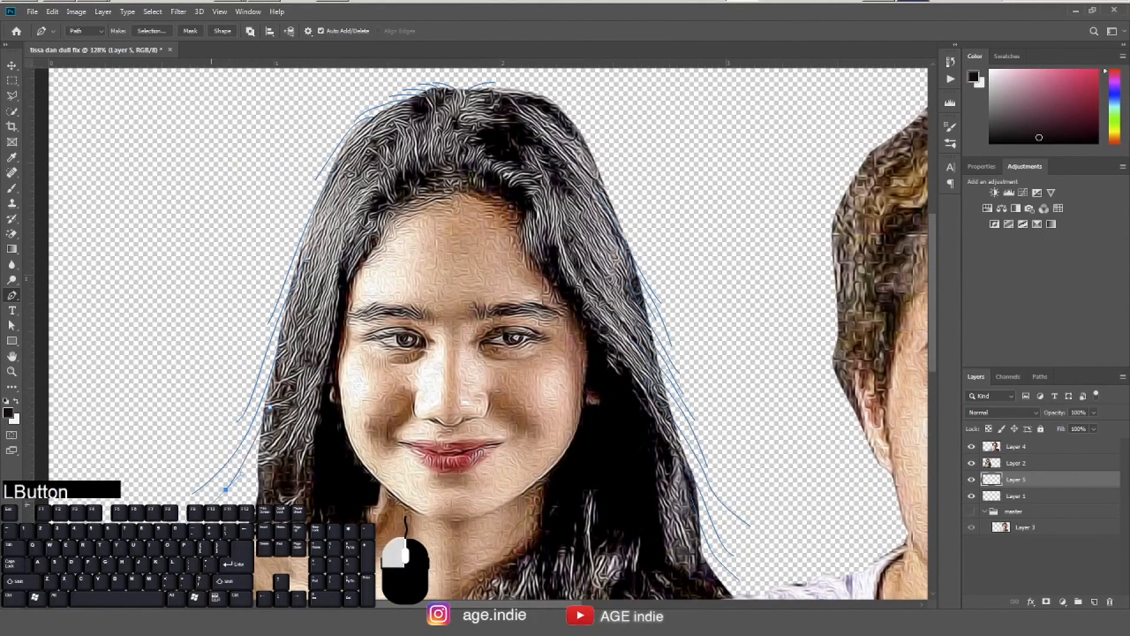
{"action": "left_click_drag", "start_coordinate": [199, 510], "coordinate": [196, 509]}
{"action": "left_click", "coordinate": [144, 526]}
{"action": "key", "text": "Escape"}
Draw another cheek-level strand path between the outer strands and the hair, ending in an outward curve below the chin.
{"action": "left_click", "coordinate": [268, 400]}
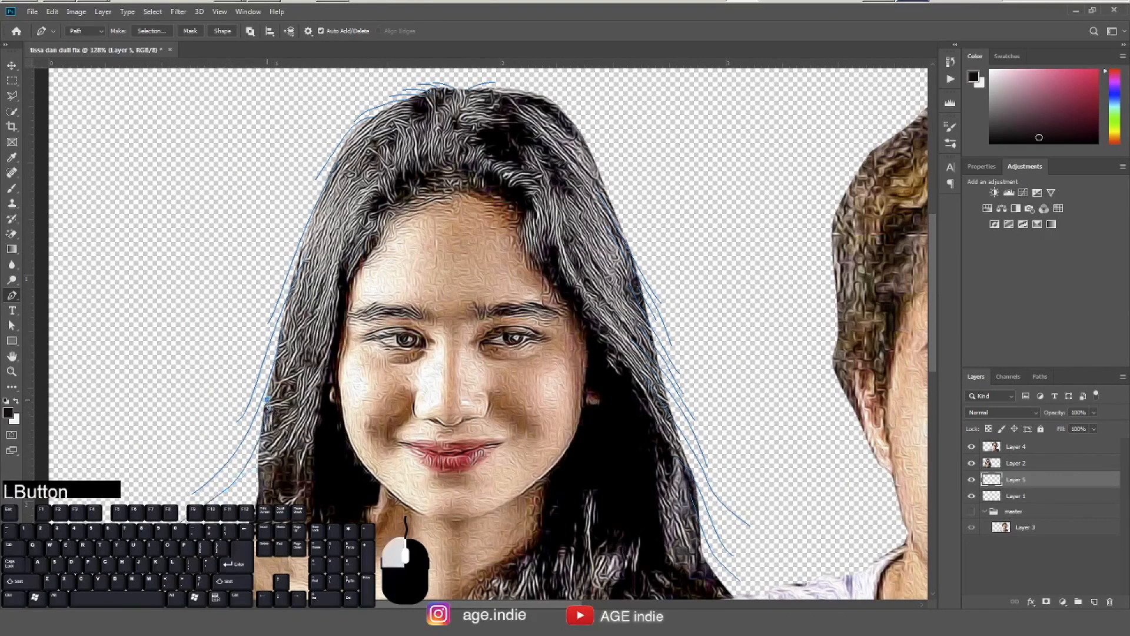
{"action": "left_click", "coordinate": [239, 456]}
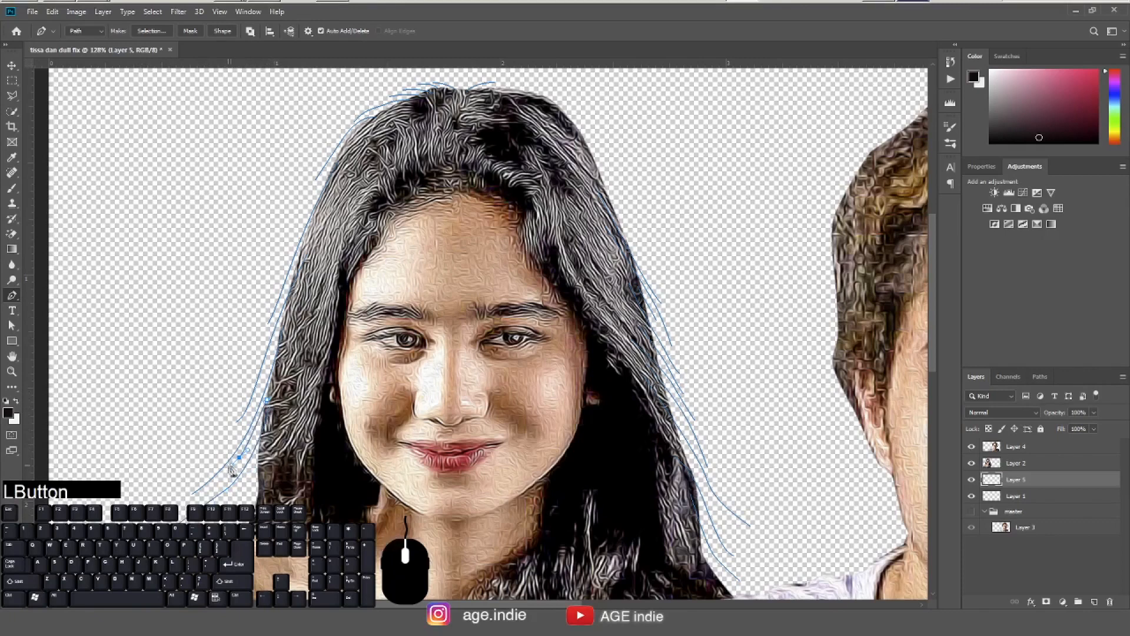
{"action": "key", "text": "ctrl+z"}
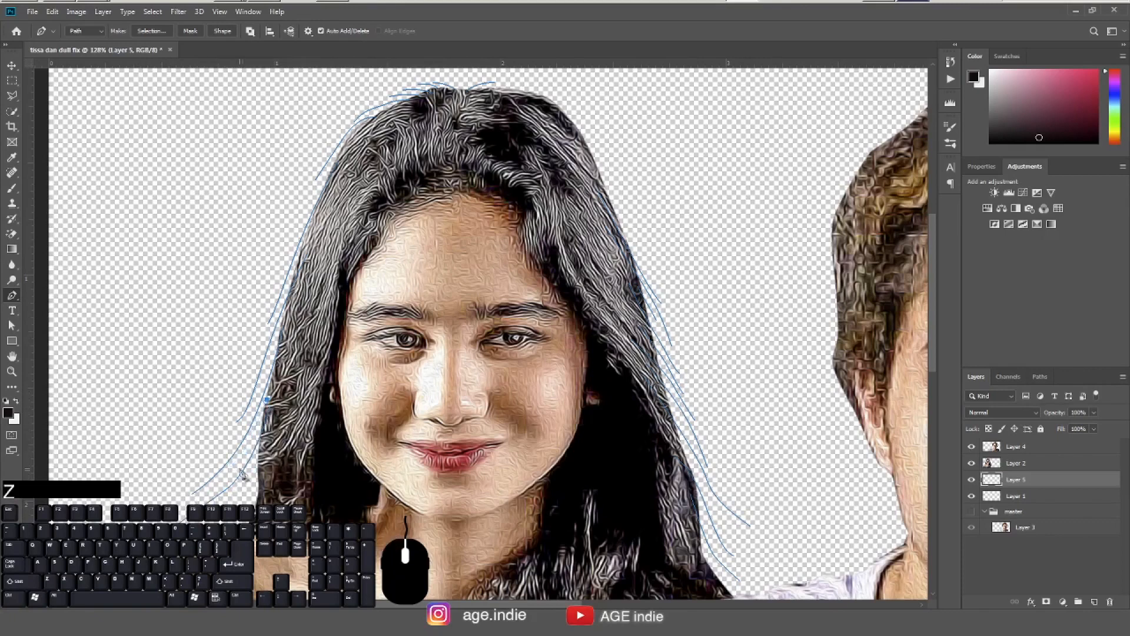
{"action": "left_click_drag", "start_coordinate": [233, 474], "coordinate": [220, 506]}
{"action": "left_click", "coordinate": [184, 521]}
{"action": "key", "text": "Escape"}
Add the remaining short strand paths from mouth to chin level on the outer hair edge away from the man.
{"action": "left_click", "coordinate": [266, 444]}
{"action": "key", "text": "Escape"}
{"action": "left_click", "coordinate": [268, 474]}
{"action": "key", "text": "Escape"}
{"action": "left_click", "coordinate": [260, 499]}
{"action": "left_click_drag", "start_coordinate": [553, 487], "coordinate": [517, 488]}
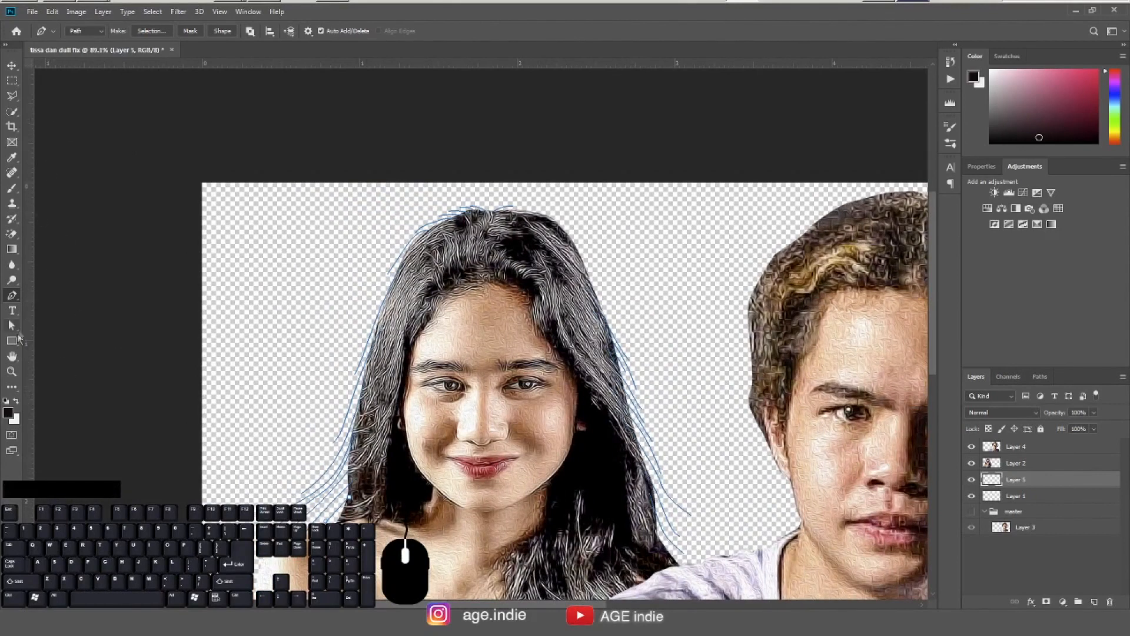
Select all drawn hair-strand paths and stroke them on Layer 5 with the Brush, with Simulate Pressure enabled.
{"action": "left_click", "coordinate": [12, 326]}
{"action": "left_click_drag", "start_coordinate": [203, 167], "coordinate": [777, 601]}
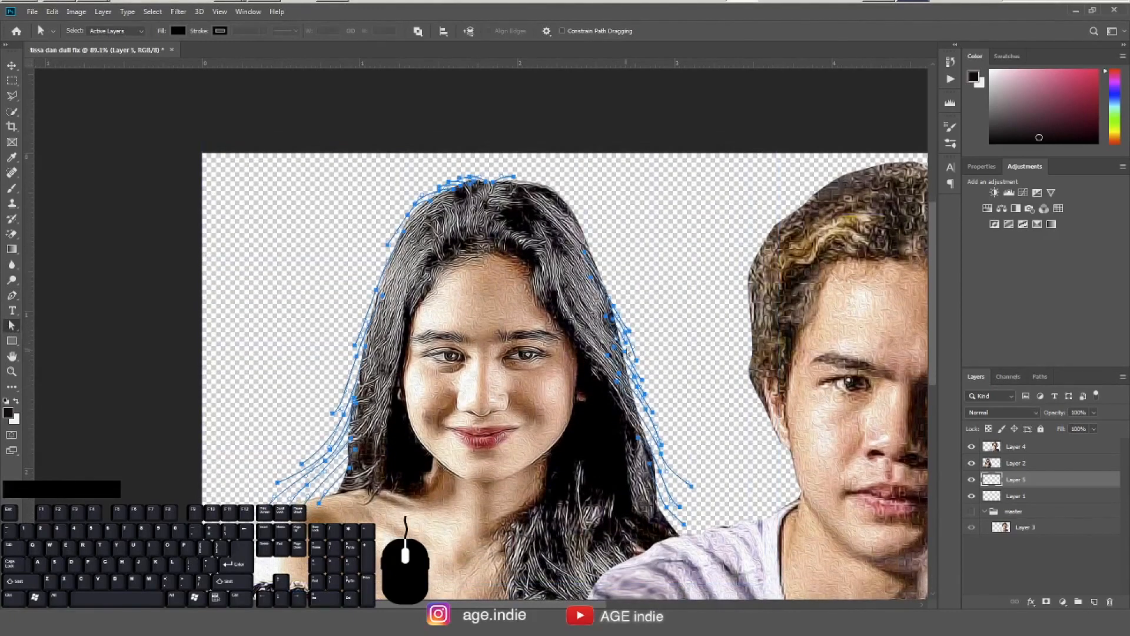
{"action": "right_click", "coordinate": [631, 341]}
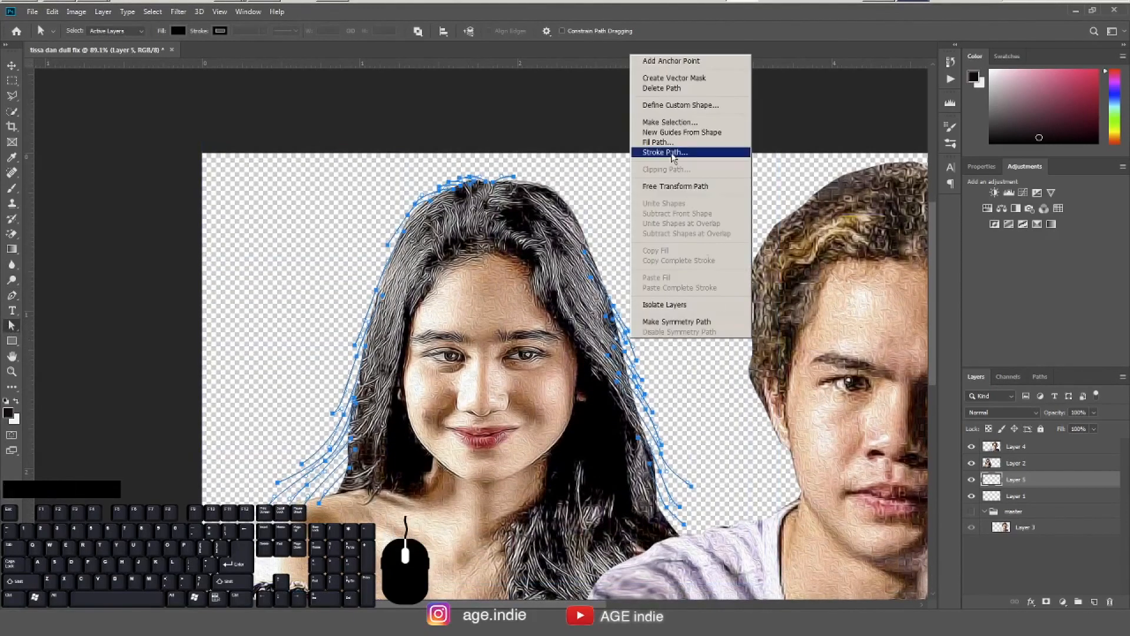
{"action": "left_click", "coordinate": [672, 154]}
{"action": "left_click", "coordinate": [570, 193]}
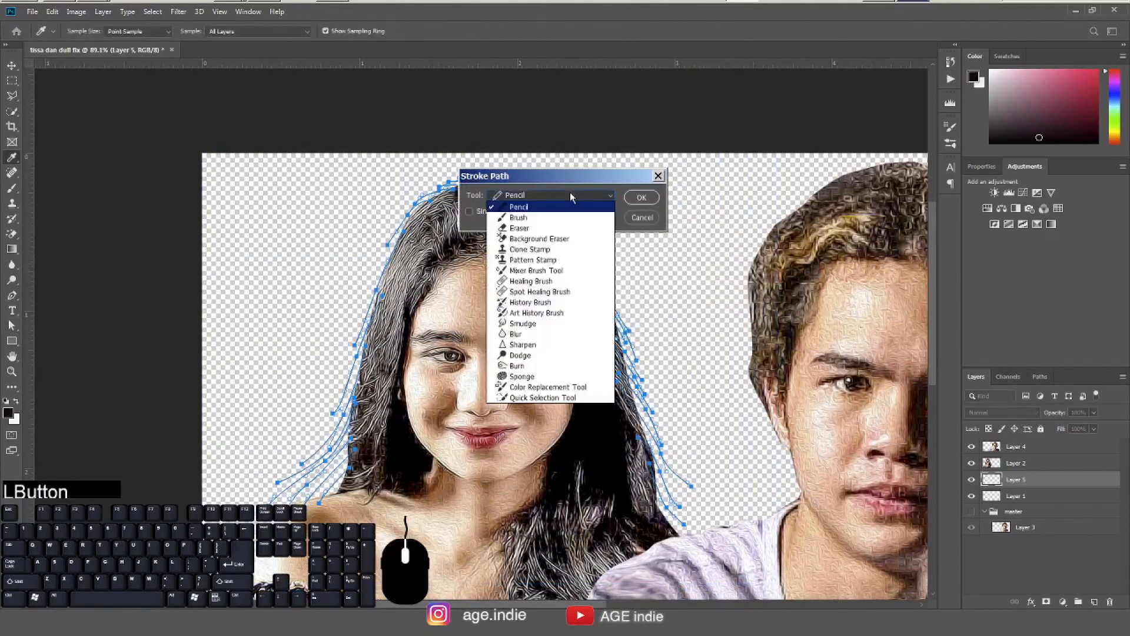
{"action": "left_click", "coordinate": [552, 218]}
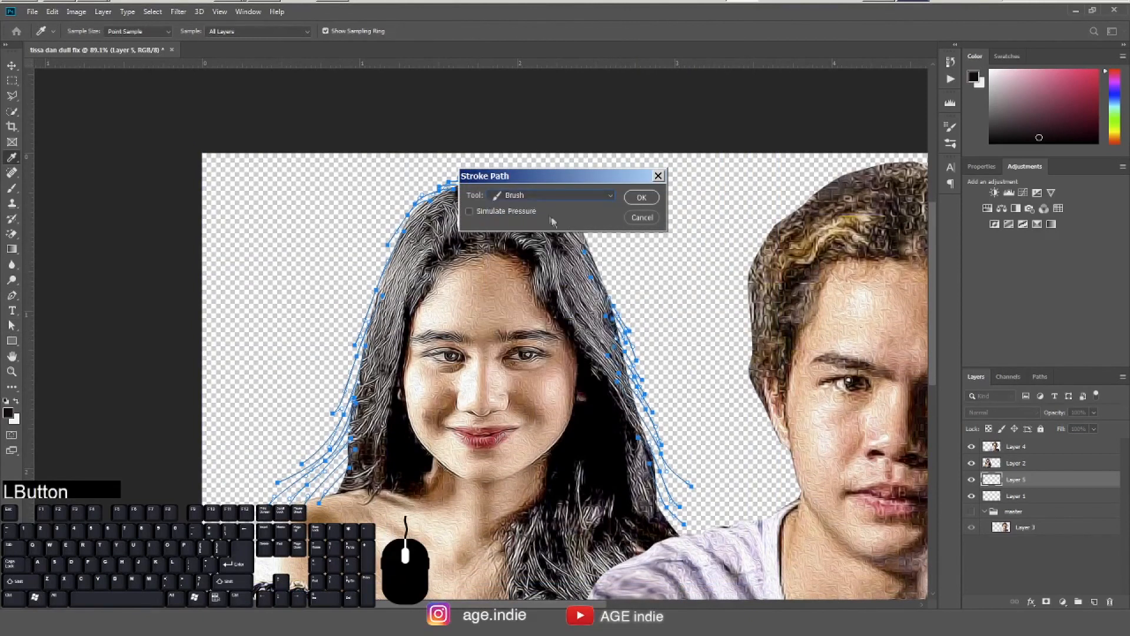
{"action": "left_click", "coordinate": [470, 211]}
{"action": "left_click", "coordinate": [651, 202]}
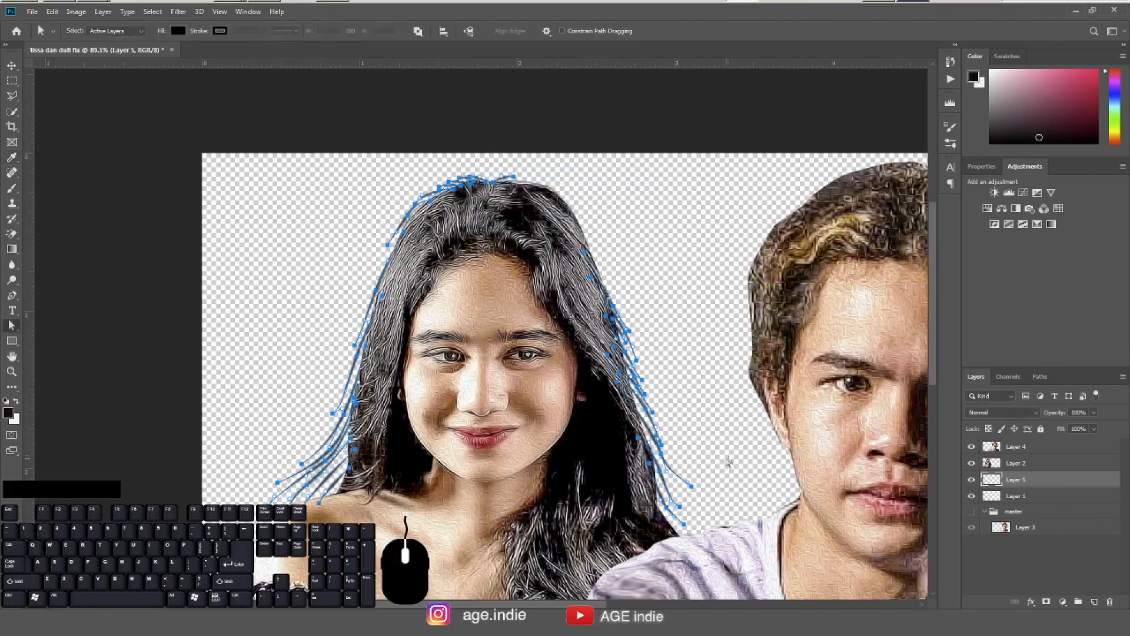
Delete the strand paths, keeping only the painted strokes around the woman's hair.
{"action": "key", "text": "Delete"}
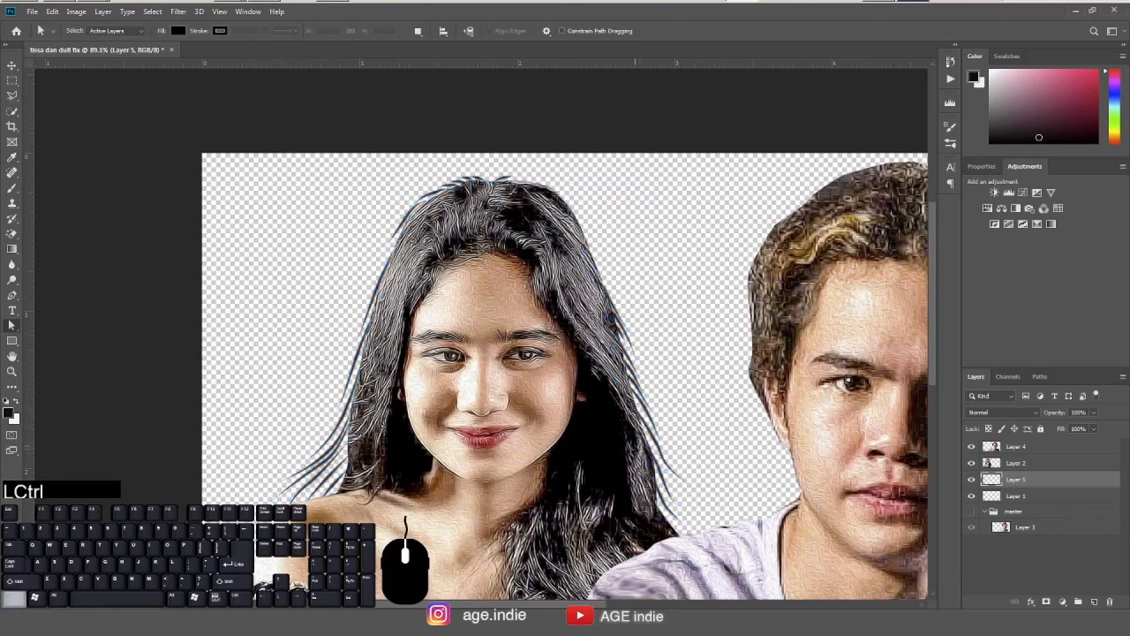
{"action": "key", "text": "ctrl+space"}
{"action": "mouse_move", "coordinate": [579, 365]}
{"action": "left_mouse_down"}
{"action": "mouse_move", "coordinate": [563, 365]}
{"action": "mouse_move", "coordinate": [577, 368]}
{"action": "mouse_move", "coordinate": [569, 378]}
{"action": "left_mouse_up"}
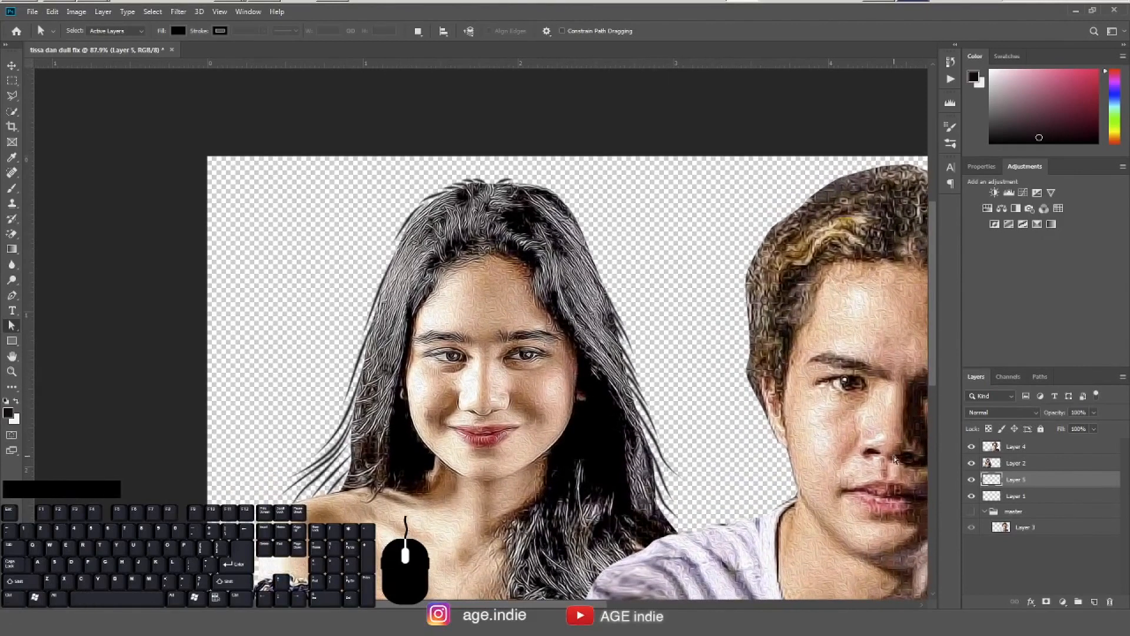
Add a layer mask to Layer 5 and choose the Brush tool with the Soft Round tip for painting on it.
{"action": "left_click", "coordinate": [995, 482]}
{"action": "left_click", "coordinate": [1047, 602]}
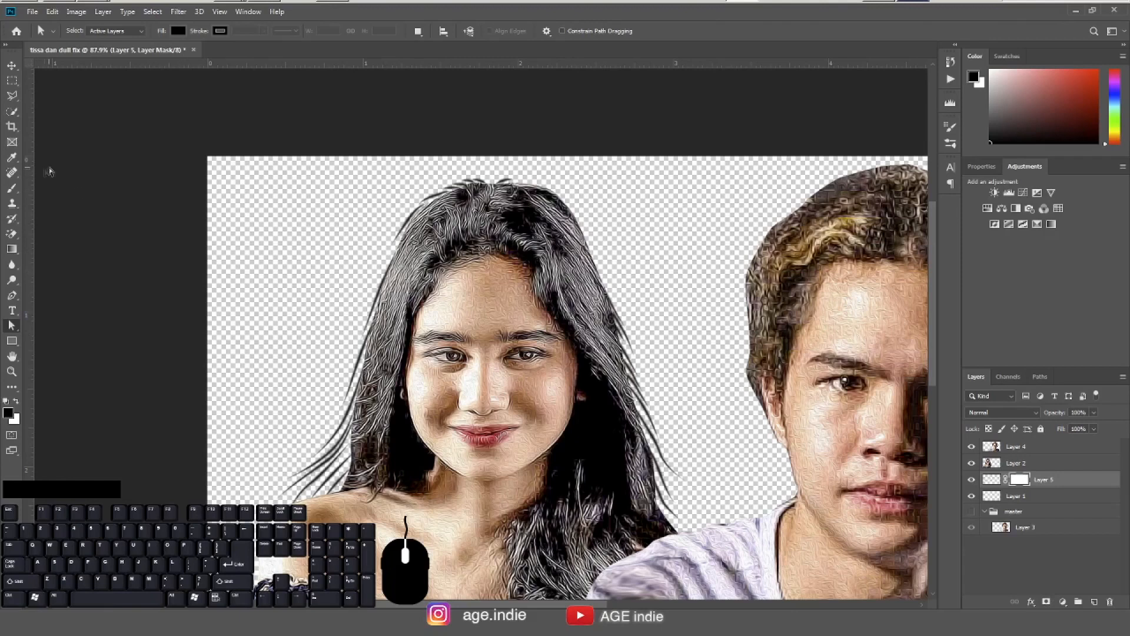
{"action": "left_click", "coordinate": [12, 113]}
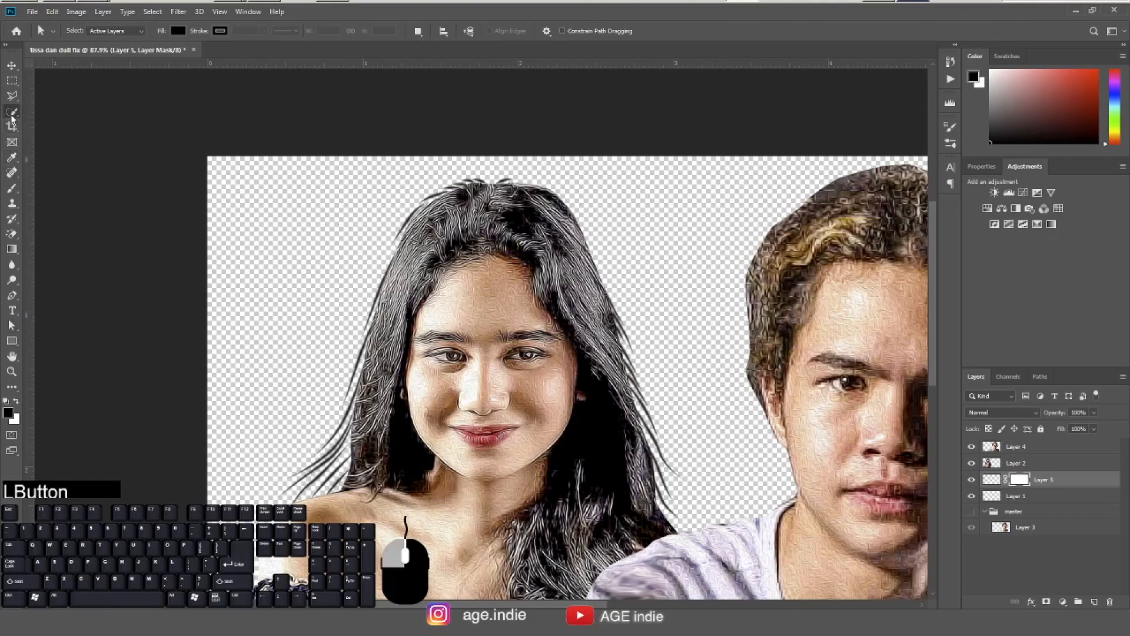
{"action": "left_click", "coordinate": [13, 188]}
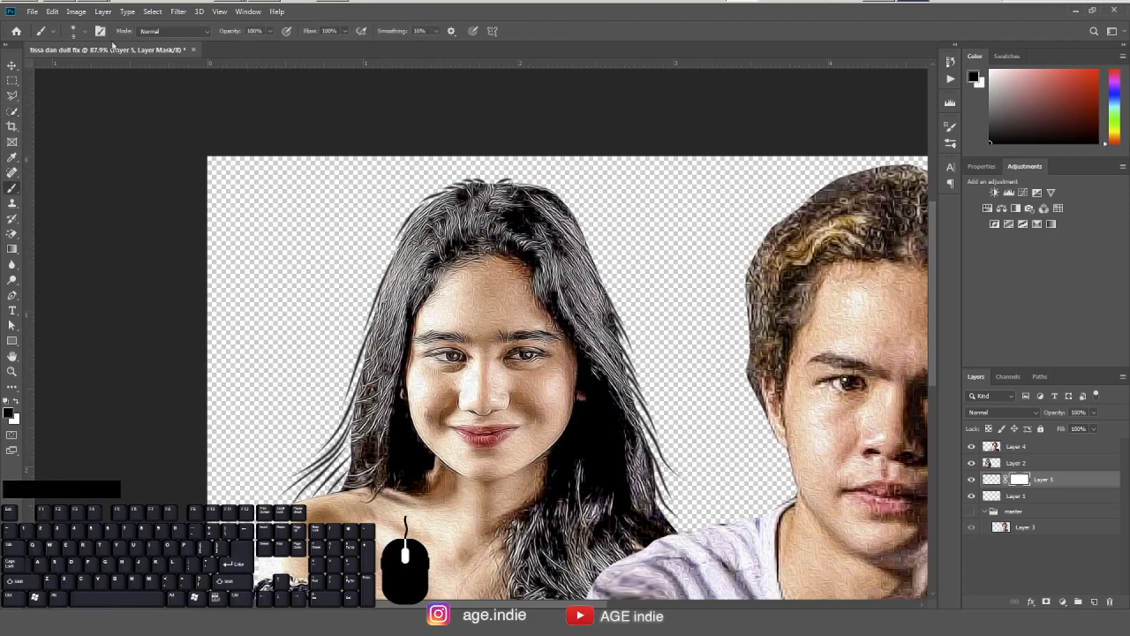
{"action": "left_click", "coordinate": [89, 31]}
{"action": "left_click", "coordinate": [92, 168]}
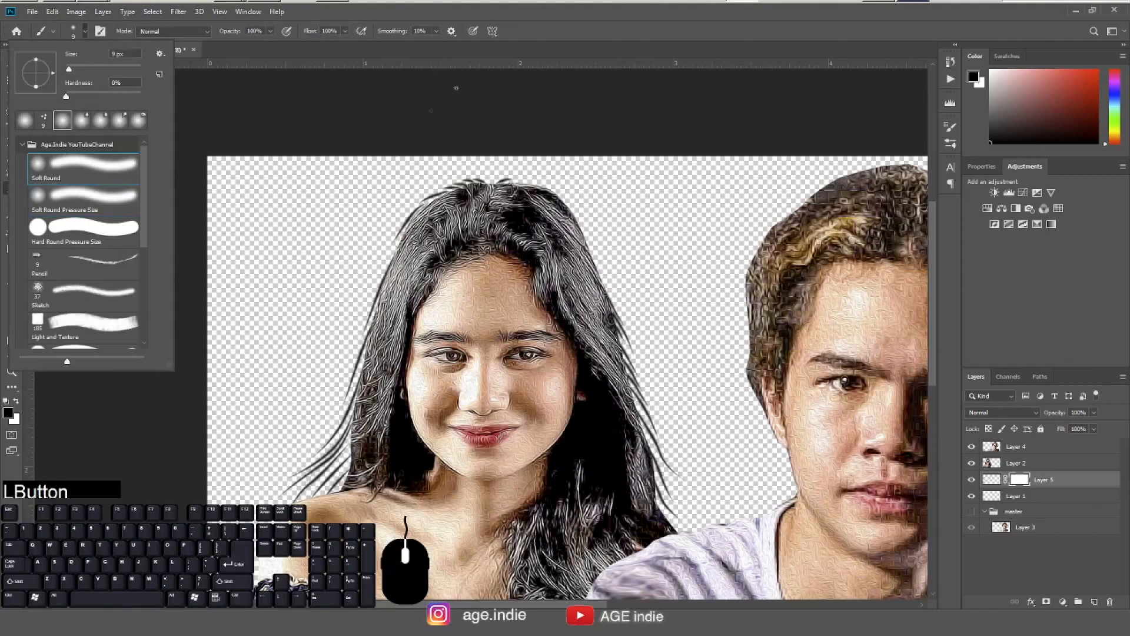
{"action": "left_click", "coordinate": [567, 40]}
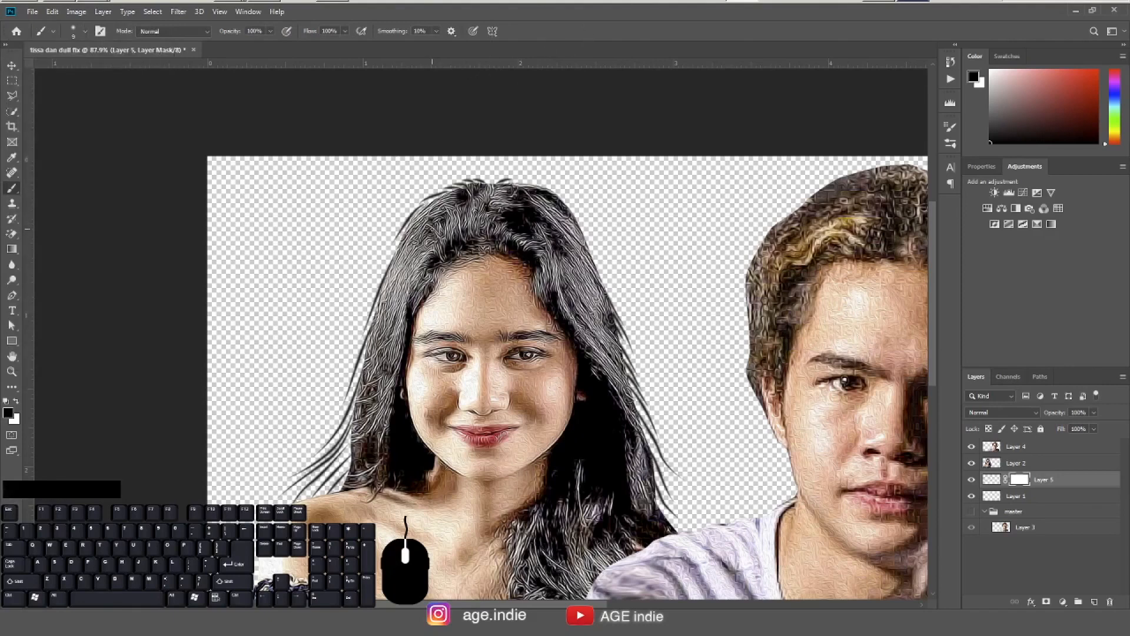
Enlarge the brush to 100 px and mask out the painted strands over the crown and along both upper hair edges.
{"action": "key", "text": "bracketright"}
{"action": "key", "text": "bracketright"}
{"action": "key", "text": "bracketright"}
{"action": "key", "text": "bracketright"}
{"action": "key", "text": "bracketright"}
{"action": "key", "text": "bracketright"}
{"action": "mouse_move", "coordinate": [485, 176]}
{"action": "left_mouse_down"}
{"action": "mouse_move", "coordinate": [402, 211]}
{"action": "mouse_move", "coordinate": [389, 233]}
{"action": "mouse_move", "coordinate": [529, 172]}
{"action": "mouse_move", "coordinate": [492, 176]}
{"action": "mouse_move", "coordinate": [524, 188]}
{"action": "left_mouse_up"}
{"action": "mouse_move", "coordinate": [394, 230]}
{"action": "left_mouse_down"}
{"action": "mouse_move", "coordinate": [339, 328]}
{"action": "mouse_move", "coordinate": [375, 267]}
{"action": "mouse_move", "coordinate": [354, 282]}
{"action": "mouse_move", "coordinate": [383, 263]}
{"action": "mouse_move", "coordinate": [357, 304]}
{"action": "mouse_move", "coordinate": [331, 314]}
{"action": "left_mouse_up"}
{"action": "mouse_move", "coordinate": [610, 262]}
{"action": "left_mouse_down"}
{"action": "mouse_move", "coordinate": [642, 345]}
{"action": "mouse_move", "coordinate": [676, 373]}
{"action": "left_mouse_up"}
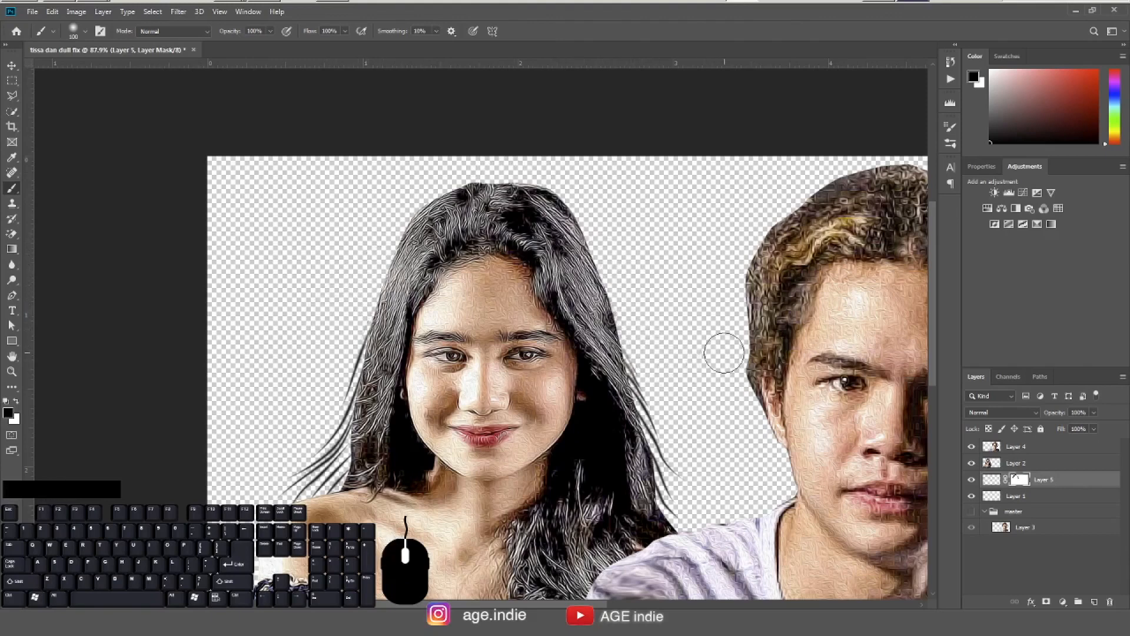
Mask out the outer strands on the hair side away from the man, from forehead level down to the shoulder.
{"action": "key", "text": "bracketright"}
{"action": "key", "text": "bracketright"}
{"action": "mouse_move", "coordinate": [379, 287]}
{"action": "left_mouse_down"}
{"action": "mouse_move", "coordinate": [326, 355]}
{"action": "mouse_move", "coordinate": [323, 365]}
{"action": "mouse_move", "coordinate": [328, 353]}
{"action": "mouse_move", "coordinate": [339, 368]}
{"action": "mouse_move", "coordinate": [320, 396]}
{"action": "mouse_move", "coordinate": [358, 330]}
{"action": "mouse_move", "coordinate": [312, 376]}
{"action": "mouse_move", "coordinate": [323, 378]}
{"action": "left_mouse_up"}
{"action": "key", "text": "bracketleft"}
{"action": "key", "text": "bracketleft"}
{"action": "key", "text": "bracketleft"}
{"action": "key", "text": "bracketright"}
{"action": "key", "text": "bracketright"}
{"action": "key", "text": "bracketright"}
{"action": "mouse_move", "coordinate": [297, 419]}
{"action": "left_mouse_down"}
{"action": "mouse_move", "coordinate": [288, 429]}
{"action": "mouse_move", "coordinate": [303, 417]}
{"action": "mouse_move", "coordinate": [295, 409]}
{"action": "mouse_move", "coordinate": [263, 461]}
{"action": "mouse_move", "coordinate": [273, 457]}
{"action": "mouse_move", "coordinate": [239, 479]}
{"action": "mouse_move", "coordinate": [262, 461]}
{"action": "mouse_move", "coordinate": [182, 475]}
{"action": "mouse_move", "coordinate": [283, 406]}
{"action": "mouse_move", "coordinate": [251, 480]}
{"action": "mouse_move", "coordinate": [266, 514]}
{"action": "left_mouse_up"}
{"action": "mouse_move", "coordinate": [285, 441]}
{"action": "left_mouse_down"}
{"action": "mouse_move", "coordinate": [282, 454]}
{"action": "mouse_move", "coordinate": [297, 414]}
{"action": "mouse_move", "coordinate": [274, 448]}
{"action": "left_mouse_up"}
Fade the remaining strands close to the hair edge away from the man, from cheek to shoulder level.
{"action": "key", "text": "bracketleft"}
{"action": "key", "text": "bracketleft"}
{"action": "key", "text": "bracketleft"}
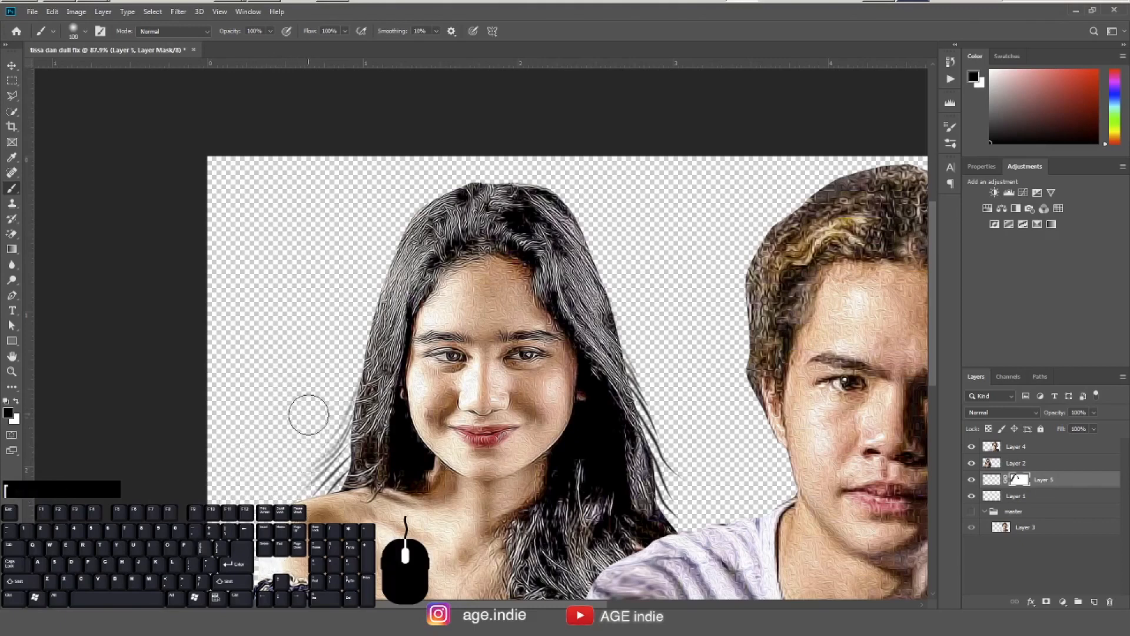
{"action": "mouse_move", "coordinate": [343, 378]}
{"action": "left_mouse_down"}
{"action": "mouse_move", "coordinate": [323, 420]}
{"action": "mouse_move", "coordinate": [310, 422]}
{"action": "mouse_move", "coordinate": [312, 439]}
{"action": "mouse_move", "coordinate": [370, 480]}
{"action": "left_mouse_up"}
{"action": "mouse_move", "coordinate": [315, 444]}
{"action": "left_mouse_down"}
{"action": "mouse_move", "coordinate": [285, 500]}
{"action": "mouse_move", "coordinate": [324, 464]}
{"action": "left_mouse_up"}
{"action": "mouse_move", "coordinate": [337, 394]}
{"action": "left_mouse_down"}
{"action": "mouse_move", "coordinate": [296, 431]}
{"action": "mouse_move", "coordinate": [332, 515]}
{"action": "left_mouse_up"}
Paint white on the Layer 5 mask to restore strands beside the lower hair on the side away from the man.
{"action": "key", "text": "x"}
{"action": "left_click_drag", "start_coordinate": [393, 401], "coordinate": [377, 475]}
{"action": "left_click_drag", "start_coordinate": [402, 432], "coordinate": [413, 478]}
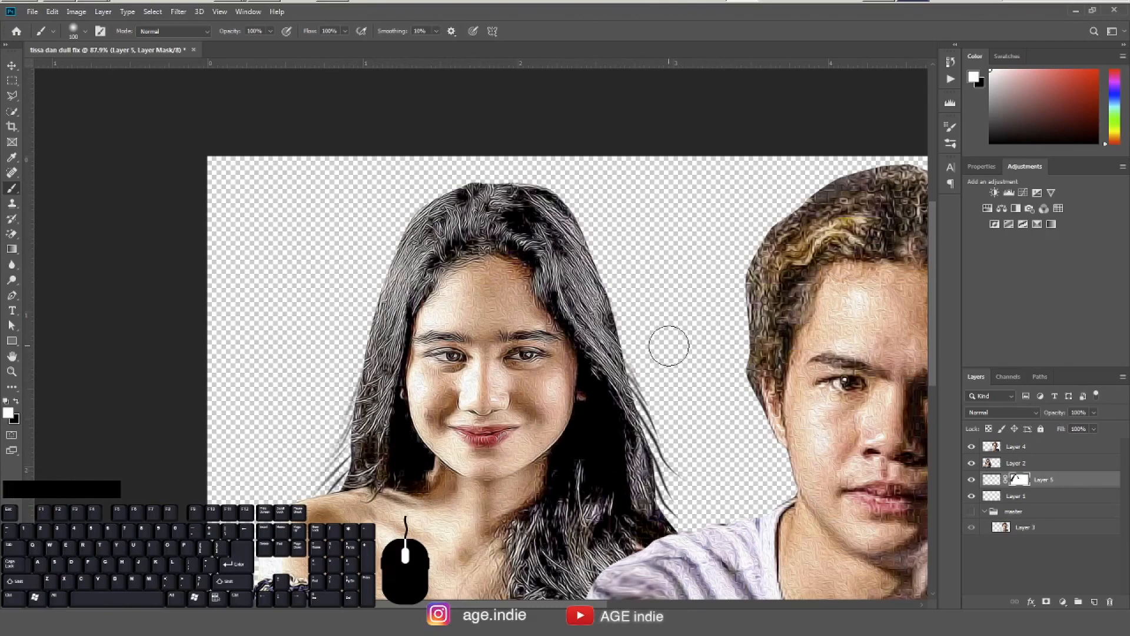
Retouch the Layer 5 mask along the strands on the hair edge facing the man, undoing the first stroke.
{"action": "key", "text": "p"}
{"action": "left_click_drag", "start_coordinate": [630, 379], "coordinate": [613, 430]}
{"action": "key", "text": "ctrl+z"}
{"action": "key", "text": "p"}
{"action": "mouse_move", "coordinate": [655, 436]}
{"action": "left_mouse_down"}
{"action": "mouse_move", "coordinate": [644, 340]}
{"action": "mouse_move", "coordinate": [685, 362]}
{"action": "left_mouse_up"}
{"action": "key", "text": "p"}
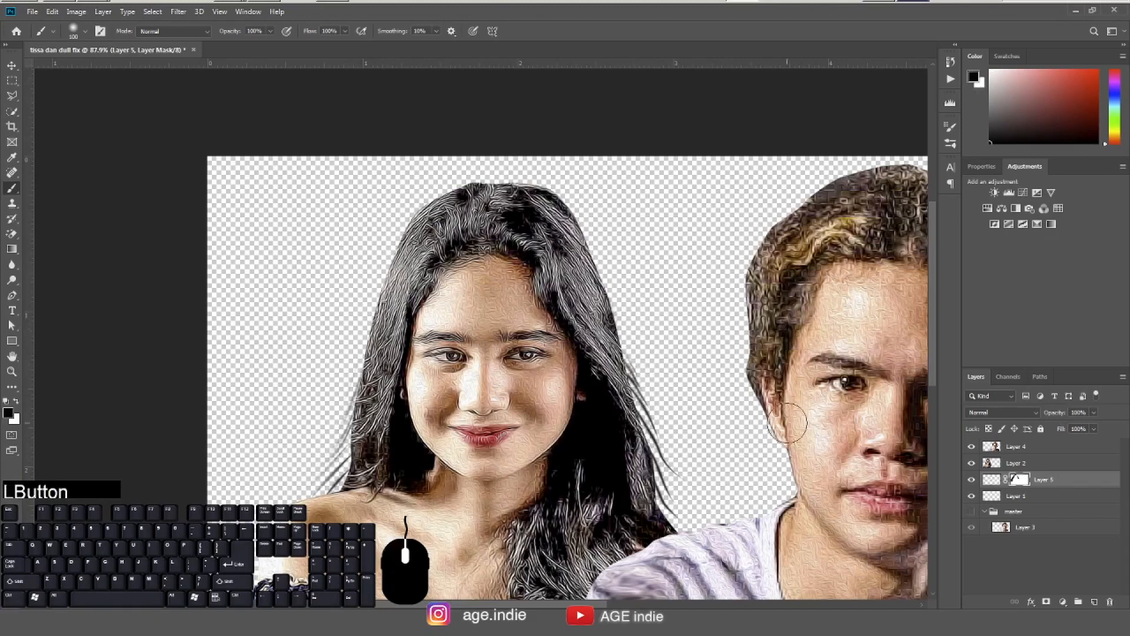
Merge the masked Layer 5 strands with the woman's Layer 2.
{"action": "left_click", "coordinate": [12, 65]}
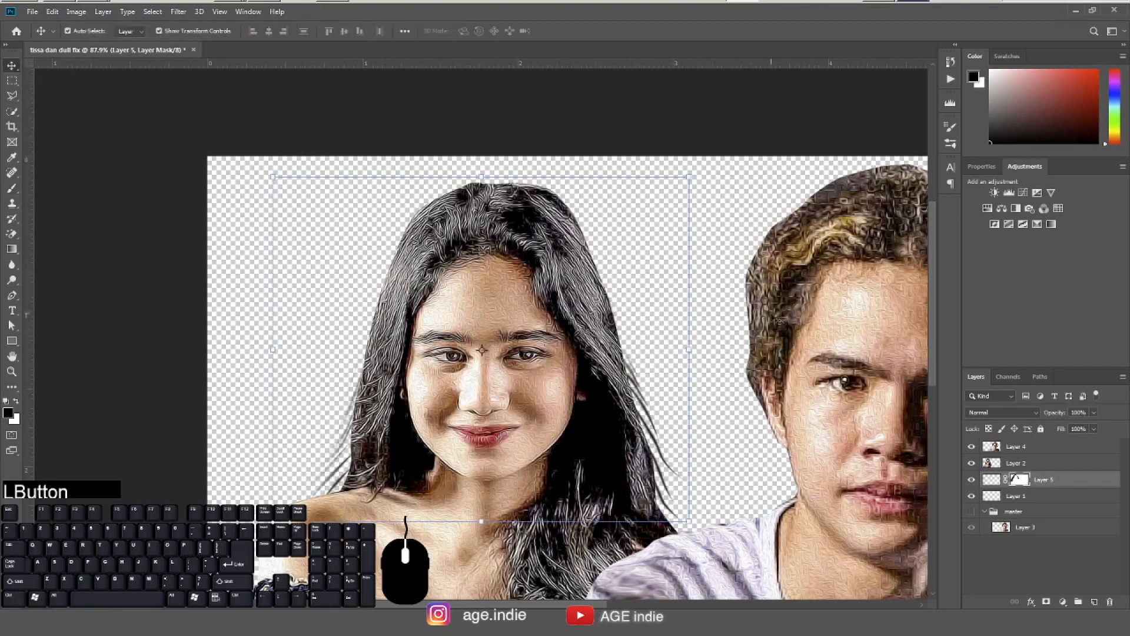
{"action": "left_click", "coordinate": [1062, 466], "text": "shift"}
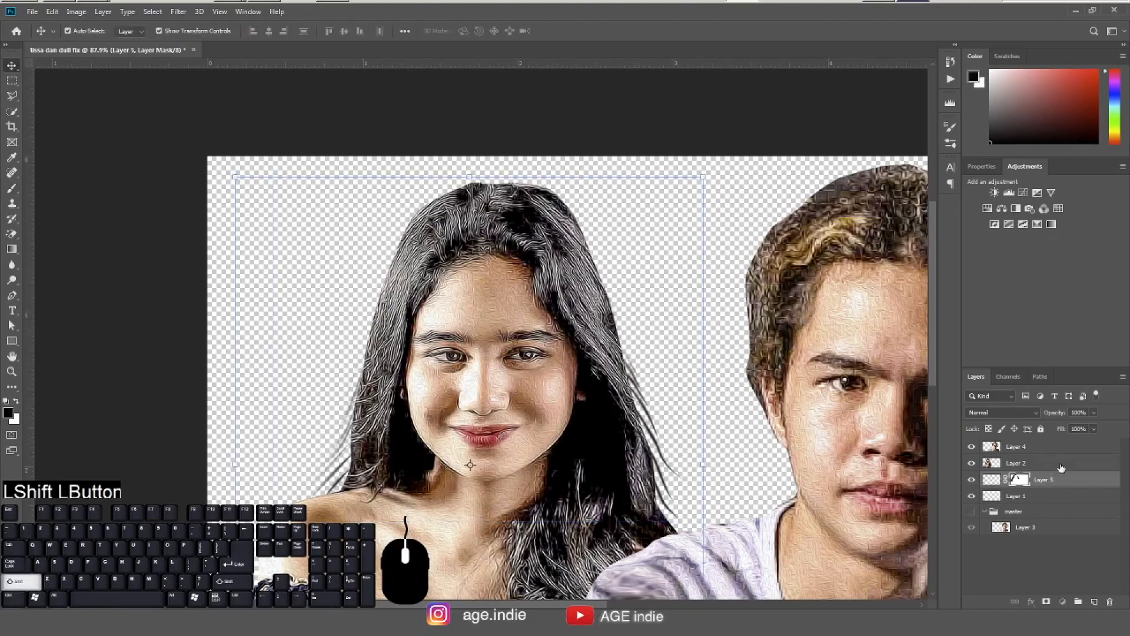
{"action": "right_click", "coordinate": [1061, 466]}
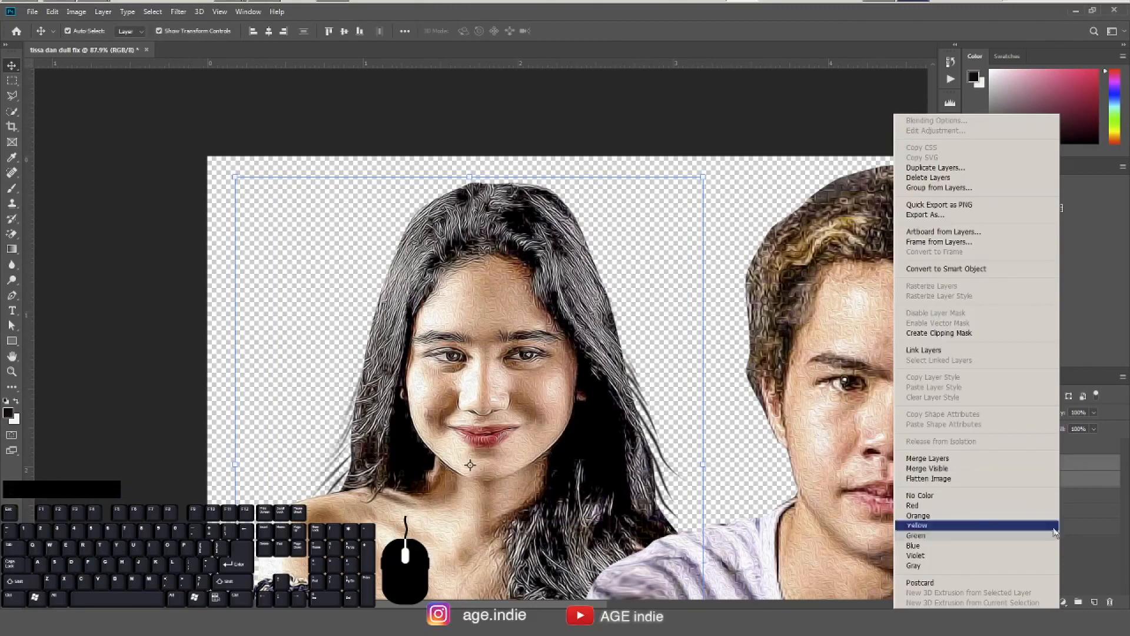
{"action": "left_click", "coordinate": [1084, 523]}
{"action": "left_click", "coordinate": [1072, 483]}
{"action": "left_click", "coordinate": [1069, 465], "text": "shift"}
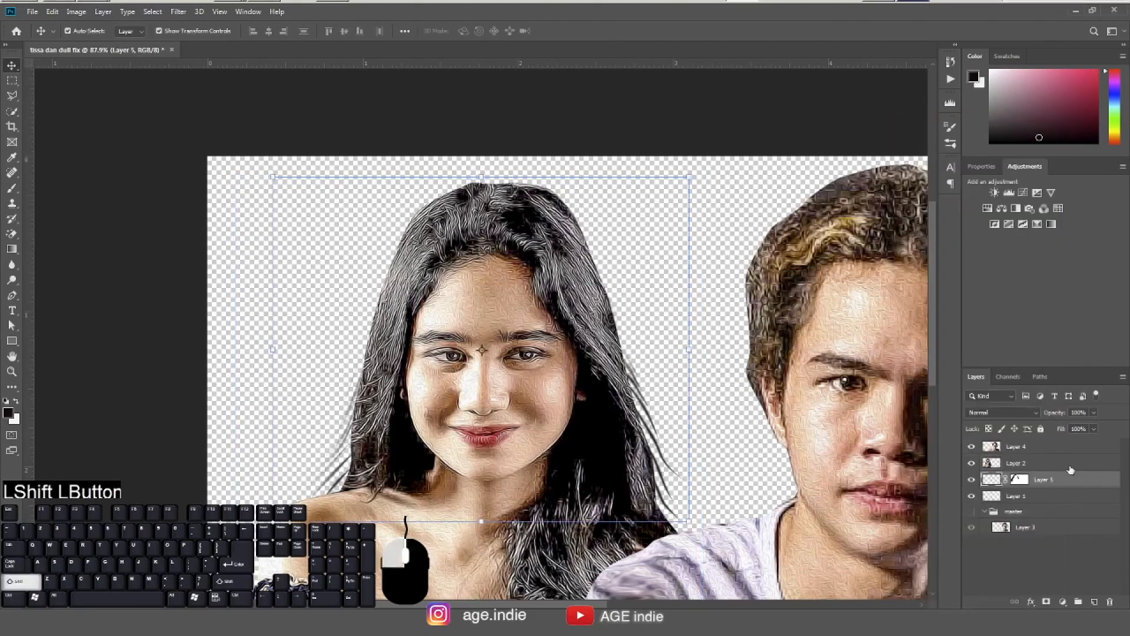
{"action": "right_click", "coordinate": [1069, 465]}
{"action": "left_click", "coordinate": [961, 459]}
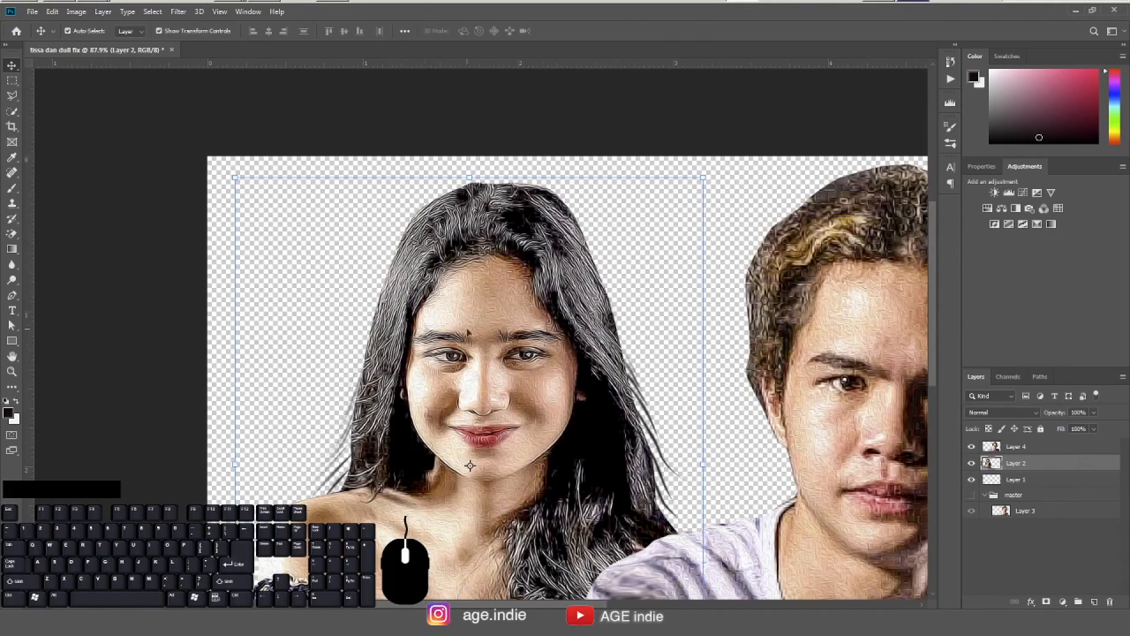
Switch to the Mixer Brush Tool with the 9 px Sampled Brush 1 tip.
{"action": "left_click", "coordinate": [12, 188]}
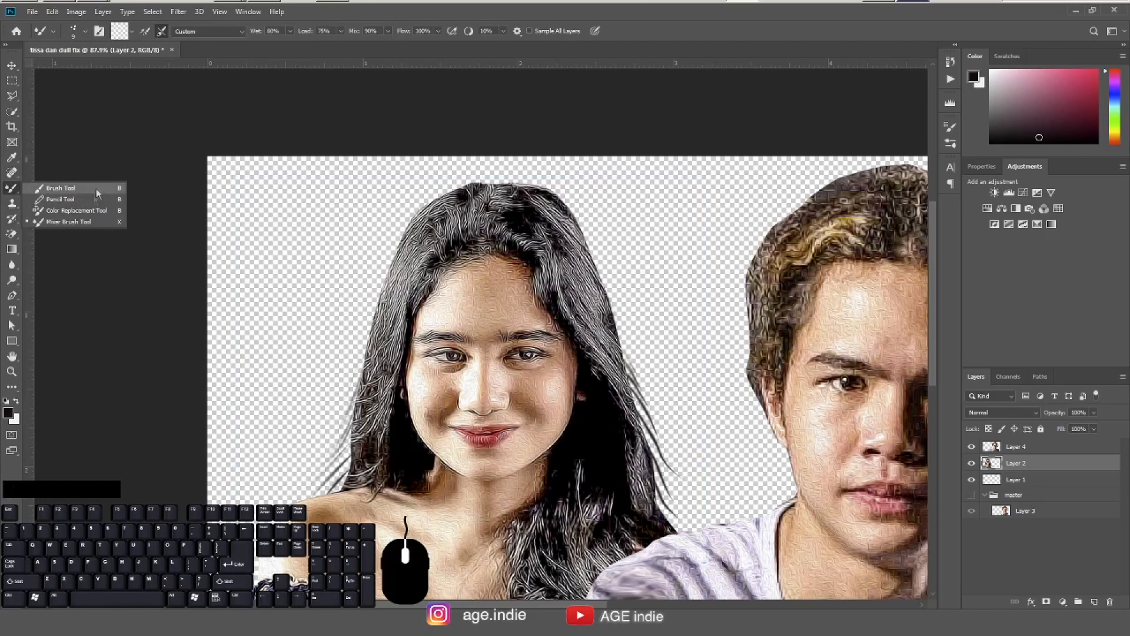
{"action": "left_click", "coordinate": [91, 223]}
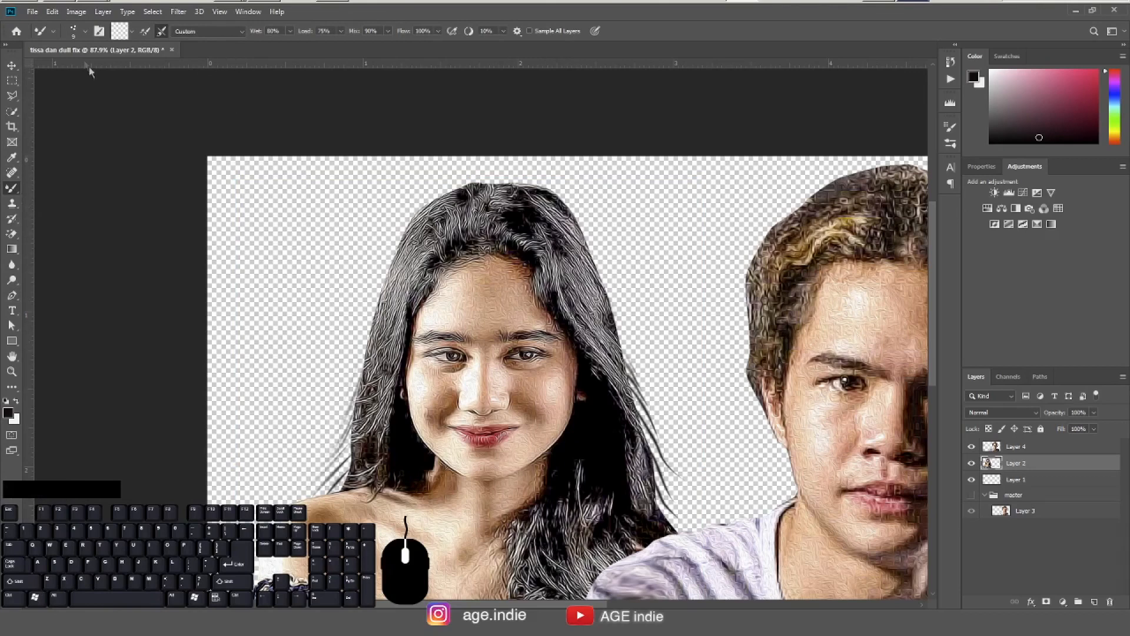
{"action": "left_click", "coordinate": [90, 37]}
{"action": "left_click", "coordinate": [84, 33]}
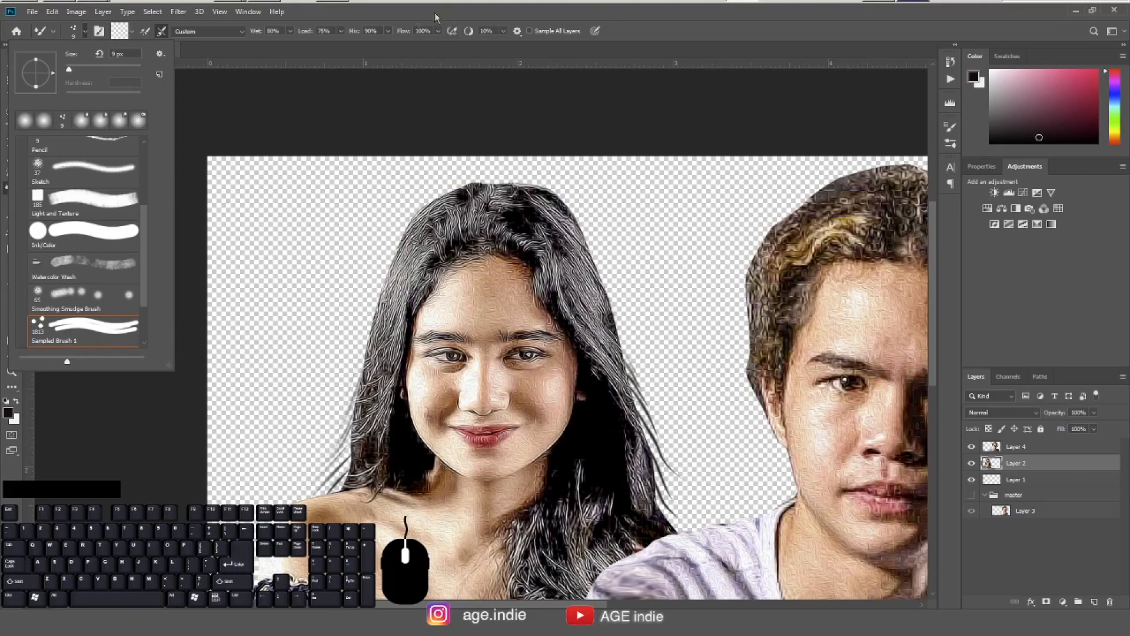
{"action": "left_click", "coordinate": [465, 31]}
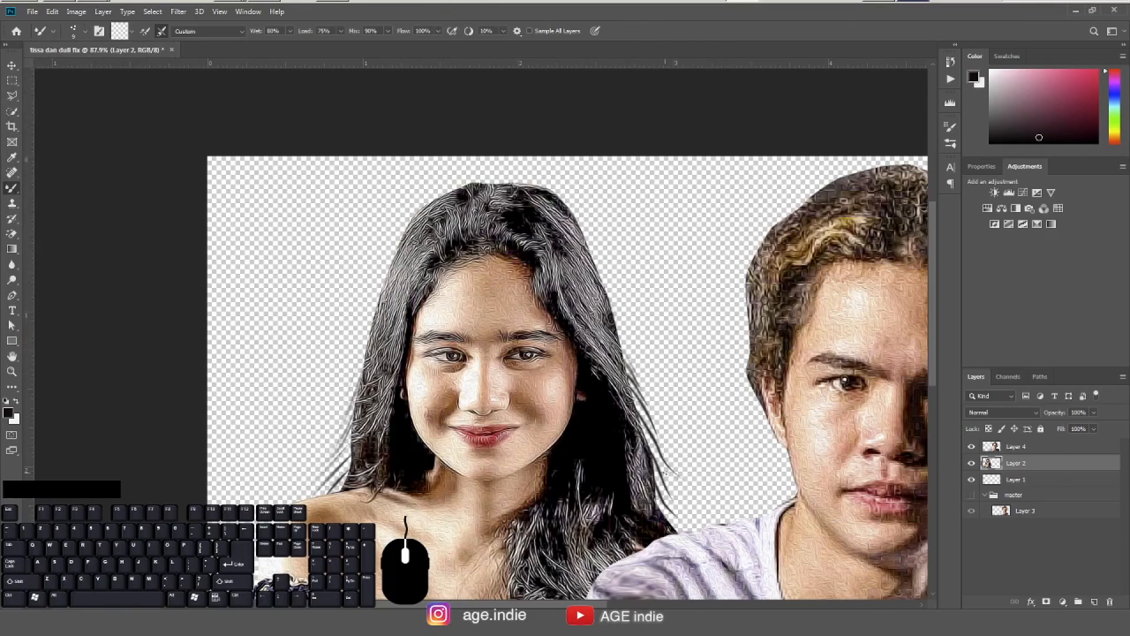
Smudge the woman's lower hair and strands on the side facing the man to blend them together.
{"action": "mouse_move", "coordinate": [665, 473]}
{"action": "left_mouse_down"}
{"action": "mouse_move", "coordinate": [701, 514]}
{"action": "mouse_move", "coordinate": [657, 460]}
{"action": "mouse_move", "coordinate": [601, 450]}
{"action": "mouse_move", "coordinate": [614, 483]}
{"action": "left_mouse_up"}
{"action": "left_click_drag", "start_coordinate": [609, 420], "coordinate": [628, 507]}
{"action": "left_click_drag", "start_coordinate": [599, 466], "coordinate": [644, 520]}
{"action": "left_click_drag", "start_coordinate": [643, 363], "coordinate": [676, 458]}
{"action": "left_click_drag", "start_coordinate": [591, 356], "coordinate": [611, 399]}
{"action": "left_click_drag", "start_coordinate": [639, 328], "coordinate": [656, 414]}
{"action": "left_click_drag", "start_coordinate": [591, 354], "coordinate": [610, 400]}
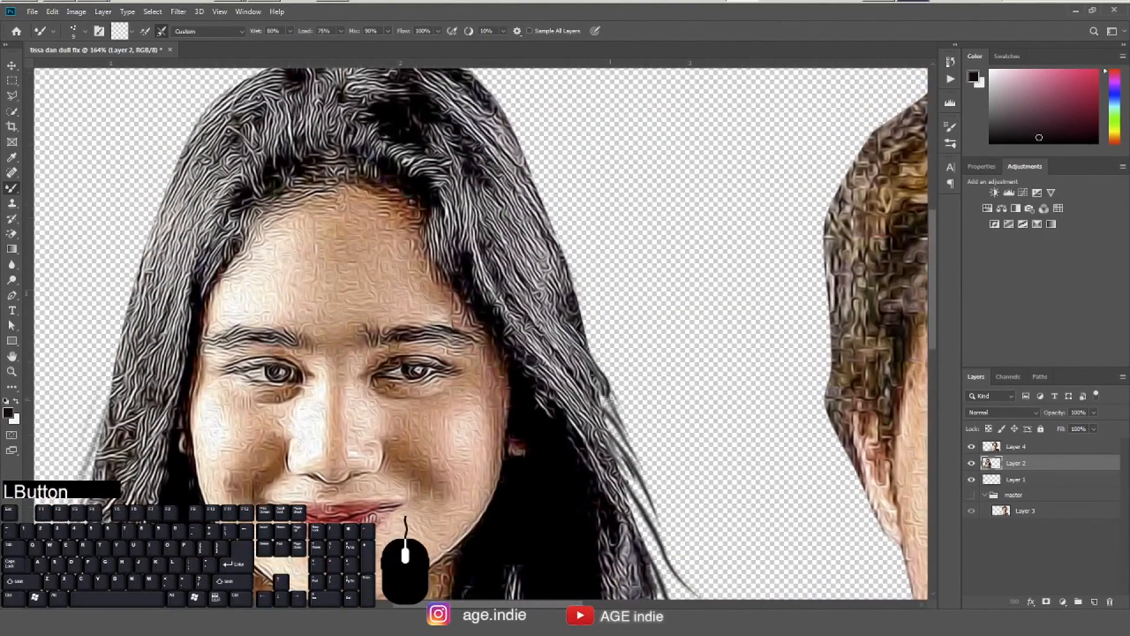
Blend the added strands into the woman's hair edge facing the man at eye level with short Mixer Brush strokes.
{"action": "key", "text": "z"}
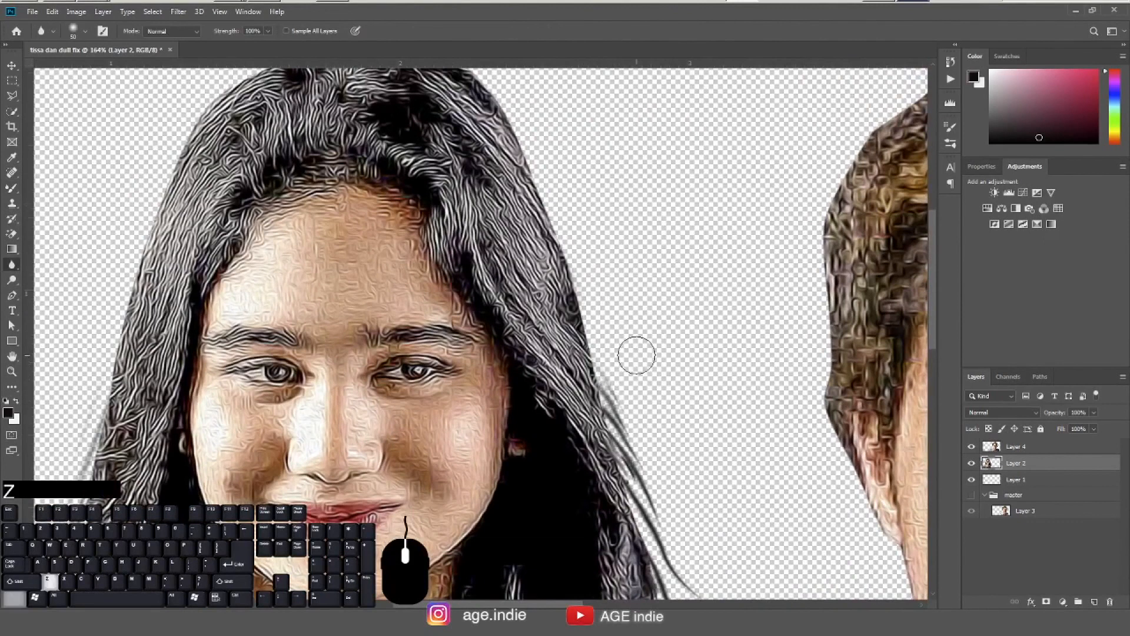
{"action": "left_click", "coordinate": [582, 364]}
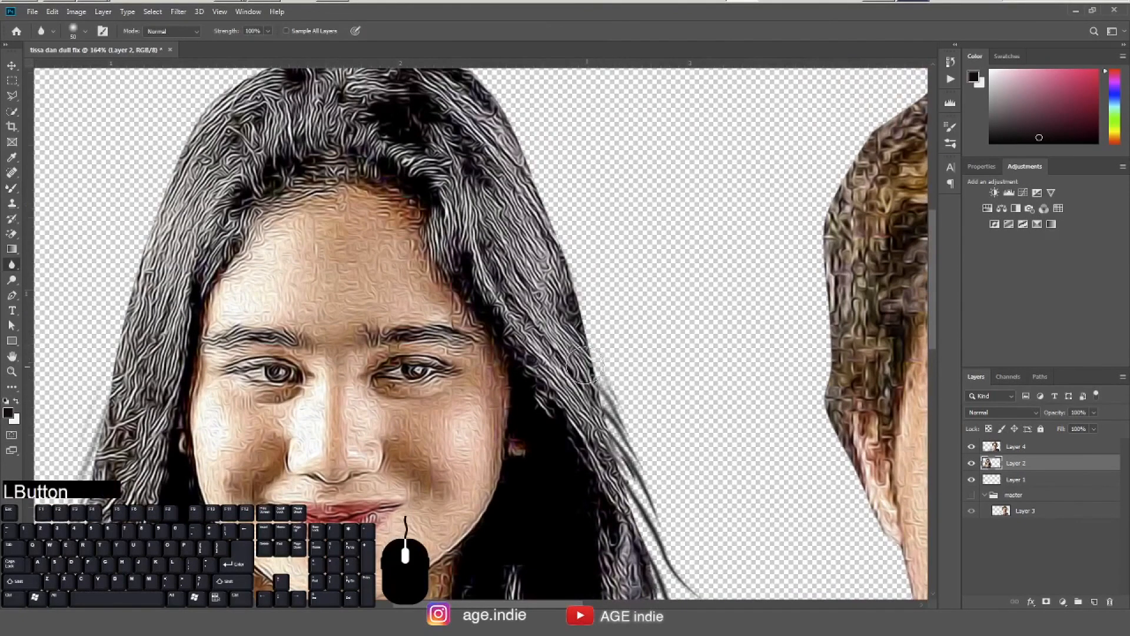
{"action": "key", "text": "x"}
{"action": "left_click_drag", "start_coordinate": [587, 354], "coordinate": [619, 408]}
{"action": "key", "text": "space"}
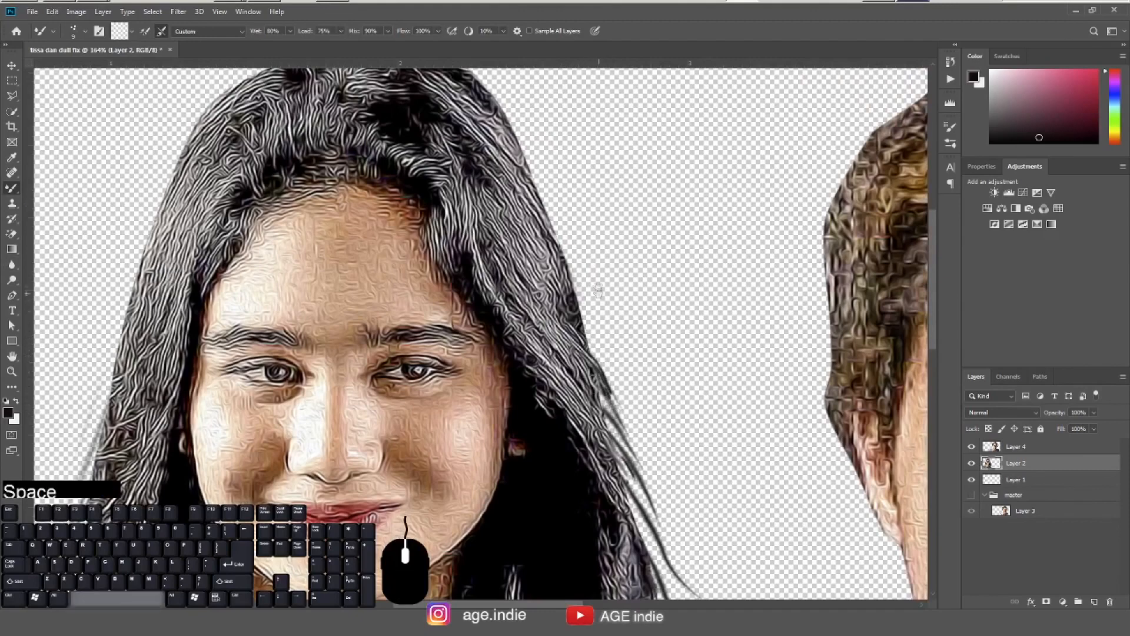
{"action": "left_click_drag", "start_coordinate": [599, 287], "coordinate": [612, 334]}
{"action": "left_click_drag", "start_coordinate": [589, 381], "coordinate": [610, 410]}
{"action": "left_click_drag", "start_coordinate": [586, 357], "coordinate": [597, 381]}
{"action": "left_click_drag", "start_coordinate": [581, 327], "coordinate": [598, 353]}
Continue smudging the woman's hair edge facing the man, working upward toward the top of her head.
{"action": "key", "text": "space"}
{"action": "mouse_move", "coordinate": [611, 279]}
{"action": "left_mouse_down"}
{"action": "mouse_move", "coordinate": [634, 333]}
{"action": "mouse_move", "coordinate": [592, 354]}
{"action": "left_mouse_up"}
{"action": "key", "text": "space"}
{"action": "mouse_move", "coordinate": [636, 306]}
{"action": "left_mouse_down"}
{"action": "mouse_move", "coordinate": [652, 357]}
{"action": "mouse_move", "coordinate": [599, 372]}
{"action": "mouse_move", "coordinate": [608, 389]}
{"action": "left_mouse_up"}
{"action": "key", "text": "space"}
{"action": "mouse_move", "coordinate": [583, 332]}
{"action": "left_mouse_down"}
{"action": "mouse_move", "coordinate": [624, 392]}
{"action": "mouse_move", "coordinate": [596, 350]}
{"action": "mouse_move", "coordinate": [615, 368]}
{"action": "left_mouse_up"}
{"action": "mouse_move", "coordinate": [585, 325]}
{"action": "left_mouse_down"}
{"action": "mouse_move", "coordinate": [551, 277]}
{"action": "mouse_move", "coordinate": [572, 296]}
{"action": "mouse_move", "coordinate": [699, 326]}
{"action": "left_mouse_up"}
{"action": "key", "text": "space"}
{"action": "key", "text": "F6"}
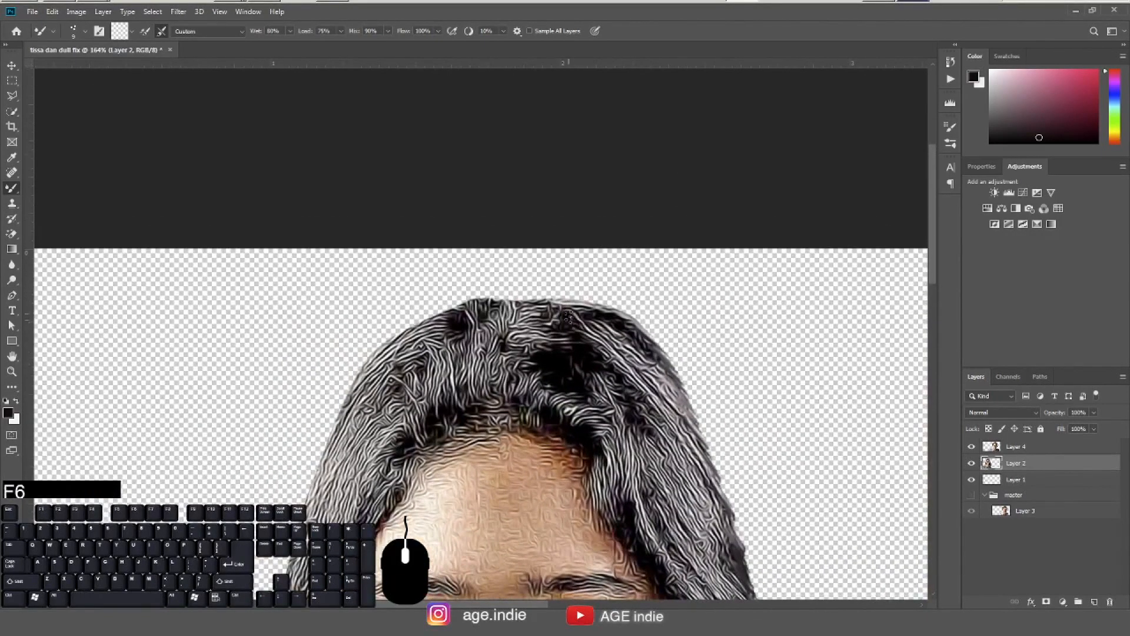
Smudge the woman's crown and the hair edge away from the man, undoing the unwanted strokes.
{"action": "mouse_move", "coordinate": [520, 305]}
{"action": "left_mouse_down"}
{"action": "mouse_move", "coordinate": [574, 303]}
{"action": "mouse_move", "coordinate": [464, 308]}
{"action": "mouse_move", "coordinate": [355, 384]}
{"action": "mouse_move", "coordinate": [305, 501]}
{"action": "mouse_move", "coordinate": [460, 326]}
{"action": "left_mouse_up"}
{"action": "key", "text": "space"}
{"action": "left_click_drag", "start_coordinate": [488, 419], "coordinate": [508, 394]}
{"action": "mouse_move", "coordinate": [450, 474]}
{"action": "left_mouse_down"}
{"action": "mouse_move", "coordinate": [430, 569]}
{"action": "mouse_move", "coordinate": [473, 423]}
{"action": "left_mouse_up"}
{"action": "key", "text": "space"}
{"action": "left_click_drag", "start_coordinate": [484, 416], "coordinate": [451, 496]}
{"action": "key", "text": "ctrl+z"}
{"action": "left_click_drag", "start_coordinate": [484, 420], "coordinate": [454, 471]}
{"action": "mouse_move", "coordinate": [485, 451]}
{"action": "left_mouse_down"}
{"action": "mouse_move", "coordinate": [441, 512]}
{"action": "mouse_move", "coordinate": [437, 543]}
{"action": "mouse_move", "coordinate": [456, 513]}
{"action": "left_mouse_up"}
{"action": "key", "text": "ctrl+z"}
{"action": "left_click_drag", "start_coordinate": [479, 470], "coordinate": [458, 528]}
{"action": "key", "text": "ctrl+space"}
{"action": "left_click_drag", "start_coordinate": [493, 344], "coordinate": [453, 348]}
{"action": "left_click_drag", "start_coordinate": [483, 395], "coordinate": [459, 441]}
{"action": "left_click_drag", "start_coordinate": [483, 423], "coordinate": [459, 453]}
Lock the transparent pixels of Layer 2.
{"action": "key", "text": "ctrl+space"}
{"action": "left_click_drag", "start_coordinate": [619, 421], "coordinate": [596, 423]}
{"action": "key", "text": "space"}
{"action": "left_click_drag", "start_coordinate": [854, 447], "coordinate": [551, 444]}
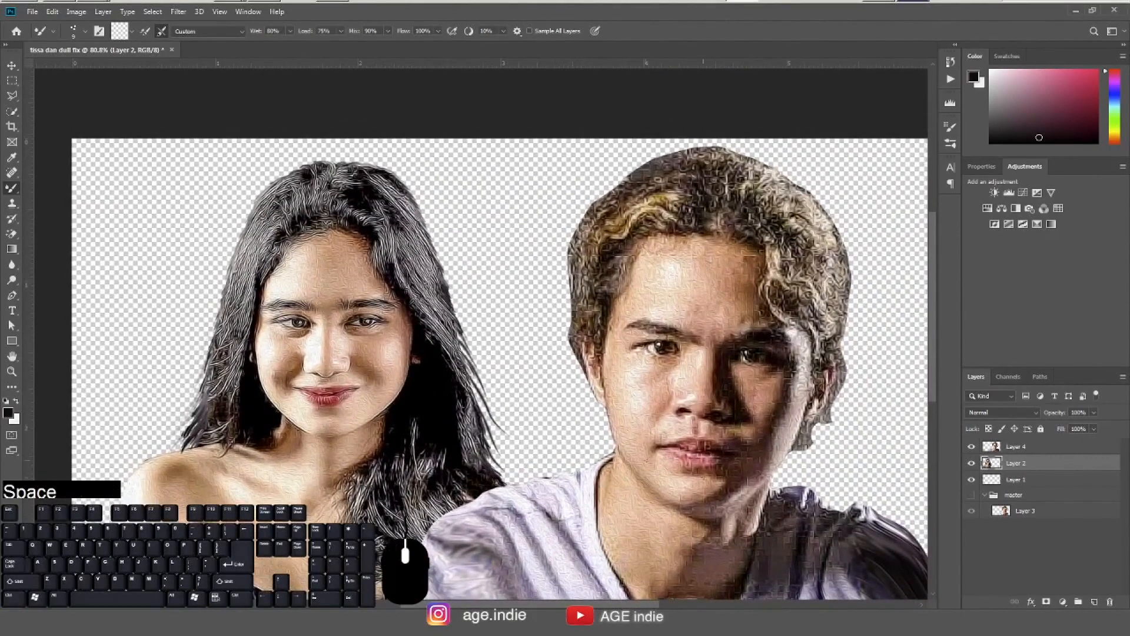
{"action": "left_click", "coordinate": [989, 429]}
Select Layer 4 and smudge the man's hair edge on the side away from the woman into fine outward strands.
{"action": "left_click", "coordinate": [995, 449]}
{"action": "mouse_move", "coordinate": [830, 422]}
{"action": "left_mouse_down"}
{"action": "mouse_move", "coordinate": [870, 434]}
{"action": "mouse_move", "coordinate": [771, 435]}
{"action": "mouse_move", "coordinate": [683, 464]}
{"action": "mouse_move", "coordinate": [682, 449]}
{"action": "mouse_move", "coordinate": [710, 450]}
{"action": "mouse_move", "coordinate": [704, 435]}
{"action": "mouse_move", "coordinate": [744, 413]}
{"action": "mouse_move", "coordinate": [747, 373]}
{"action": "left_mouse_up"}
{"action": "left_click_drag", "start_coordinate": [753, 321], "coordinate": [750, 371]}
{"action": "mouse_move", "coordinate": [747, 288]}
{"action": "left_mouse_down"}
{"action": "mouse_move", "coordinate": [762, 318]}
{"action": "mouse_move", "coordinate": [752, 318]}
{"action": "mouse_move", "coordinate": [758, 230]}
{"action": "mouse_move", "coordinate": [784, 285]}
{"action": "left_mouse_up"}
{"action": "key", "text": "space"}
{"action": "left_click_drag", "start_coordinate": [760, 331], "coordinate": [775, 279]}
{"action": "left_click_drag", "start_coordinate": [759, 232], "coordinate": [775, 256]}
{"action": "mouse_move", "coordinate": [749, 200]}
{"action": "left_mouse_down"}
{"action": "mouse_move", "coordinate": [770, 218]}
{"action": "mouse_move", "coordinate": [758, 197]}
{"action": "mouse_move", "coordinate": [784, 295]}
{"action": "left_mouse_up"}
Smudge fine strands out of the man's hair edge across the top of his head.
{"action": "key", "text": "space"}
{"action": "left_click_drag", "start_coordinate": [746, 238], "coordinate": [758, 258]}
{"action": "mouse_move", "coordinate": [727, 224]}
{"action": "left_mouse_down"}
{"action": "mouse_move", "coordinate": [750, 249]}
{"action": "mouse_move", "coordinate": [735, 242]}
{"action": "left_mouse_up"}
{"action": "left_click_drag", "start_coordinate": [706, 207], "coordinate": [757, 272]}
{"action": "key", "text": "space"}
{"action": "mouse_move", "coordinate": [713, 241]}
{"action": "left_mouse_down"}
{"action": "mouse_move", "coordinate": [740, 257]}
{"action": "mouse_move", "coordinate": [716, 252]}
{"action": "left_mouse_up"}
{"action": "mouse_move", "coordinate": [674, 222]}
{"action": "left_mouse_down"}
{"action": "mouse_move", "coordinate": [698, 245]}
{"action": "mouse_move", "coordinate": [684, 235]}
{"action": "left_mouse_up"}
{"action": "mouse_move", "coordinate": [637, 215]}
{"action": "left_mouse_down"}
{"action": "mouse_move", "coordinate": [567, 234]}
{"action": "mouse_move", "coordinate": [576, 222]}
{"action": "mouse_move", "coordinate": [511, 253]}
{"action": "mouse_move", "coordinate": [416, 342]}
{"action": "mouse_move", "coordinate": [398, 376]}
{"action": "mouse_move", "coordinate": [394, 421]}
{"action": "left_mouse_up"}
Smudge the man's hair edge on the side facing the woman into short strands.
{"action": "left_click_drag", "start_coordinate": [401, 409], "coordinate": [393, 474]}
{"action": "key", "text": "space"}
{"action": "mouse_move", "coordinate": [403, 462]}
{"action": "left_mouse_down"}
{"action": "mouse_move", "coordinate": [513, 334]}
{"action": "mouse_move", "coordinate": [488, 376]}
{"action": "left_mouse_up"}
{"action": "left_click_drag", "start_coordinate": [488, 371], "coordinate": [478, 450]}
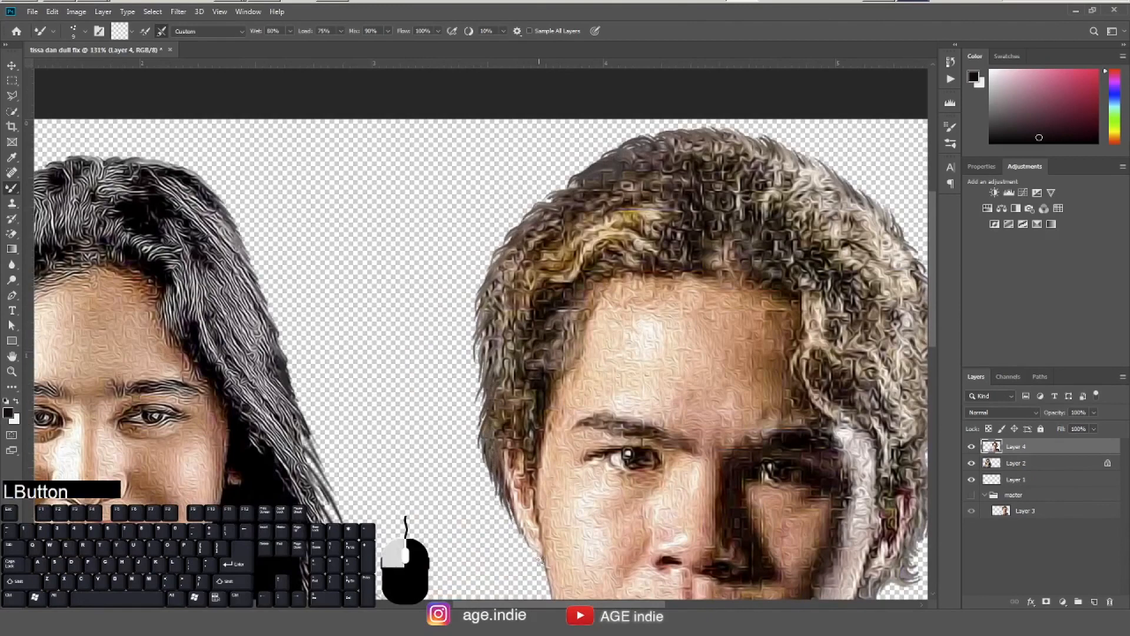
Lock the transparent pixels of Layer 4.
{"action": "key", "text": "ctrl+space"}
{"action": "left_click_drag", "start_coordinate": [589, 530], "coordinate": [552, 501]}
{"action": "key", "text": "space"}
{"action": "left_click_drag", "start_coordinate": [602, 510], "coordinate": [553, 416]}
{"action": "key", "text": "ctrl+space"}
{"action": "left_click_drag", "start_coordinate": [599, 471], "coordinate": [581, 471]}
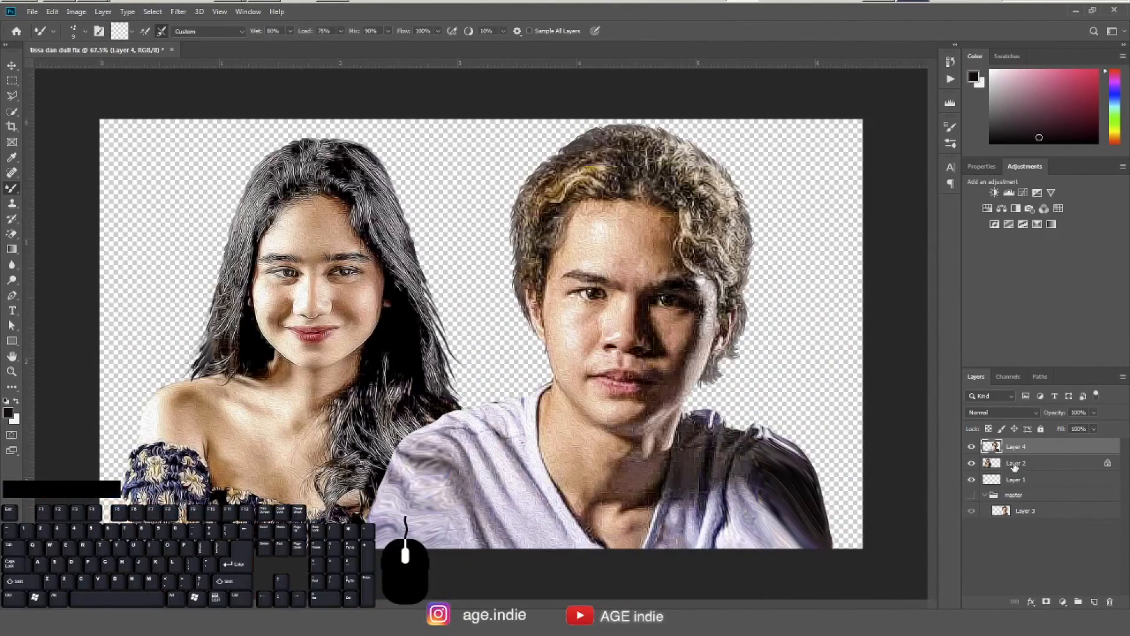
{"action": "left_click", "coordinate": [990, 430]}
{"action": "key", "text": "F7"}
{"action": "left_click", "coordinate": [94, 0]}
{"action": "left_click", "coordinate": [748, 514]}
{"action": "left_click", "coordinate": [748, 516]}
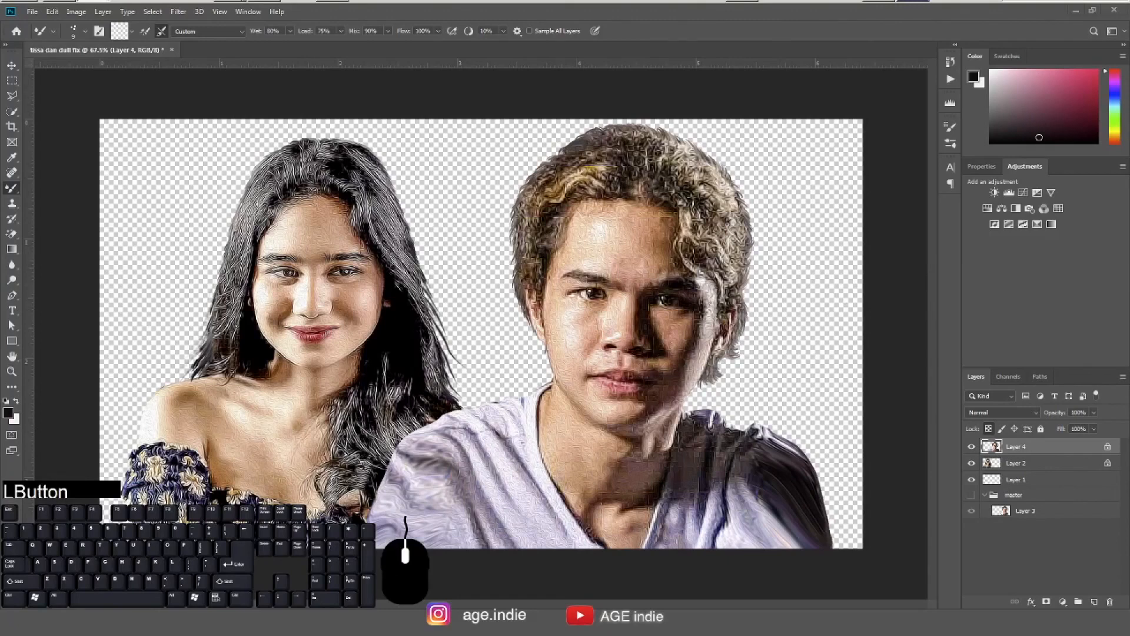
{"action": "key", "text": "F6"}
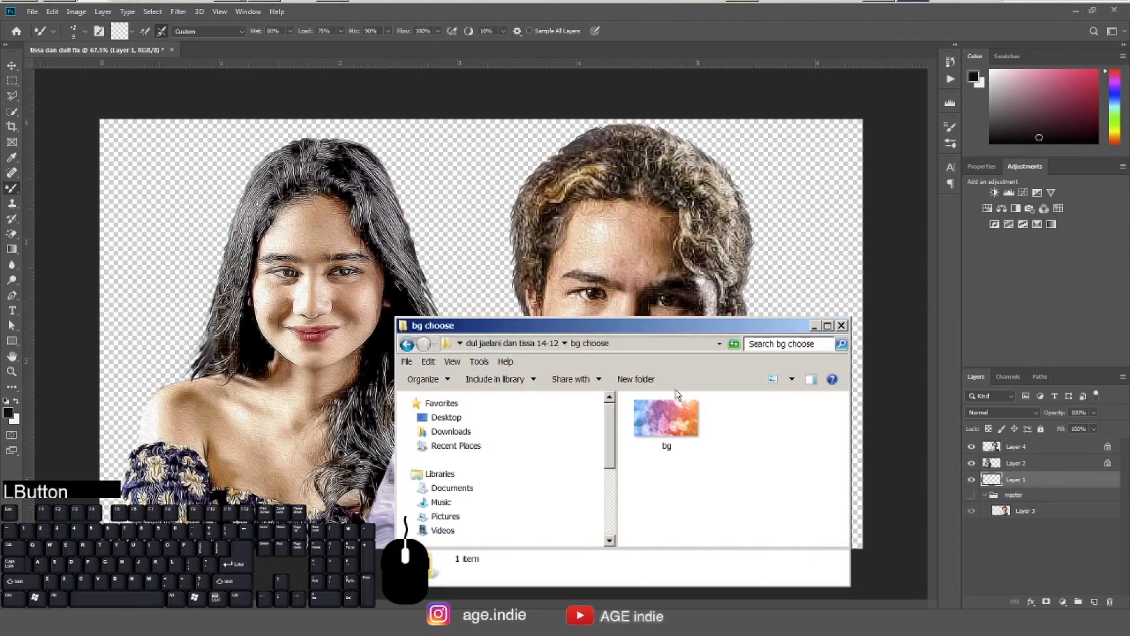
Place the bg image from the bg choose folder directly beneath Layer 2, filling the canvas behind both people.
{"action": "left_click", "coordinate": [682, 422]}
{"action": "left_click_drag", "start_coordinate": [682, 421], "coordinate": [783, 230]}
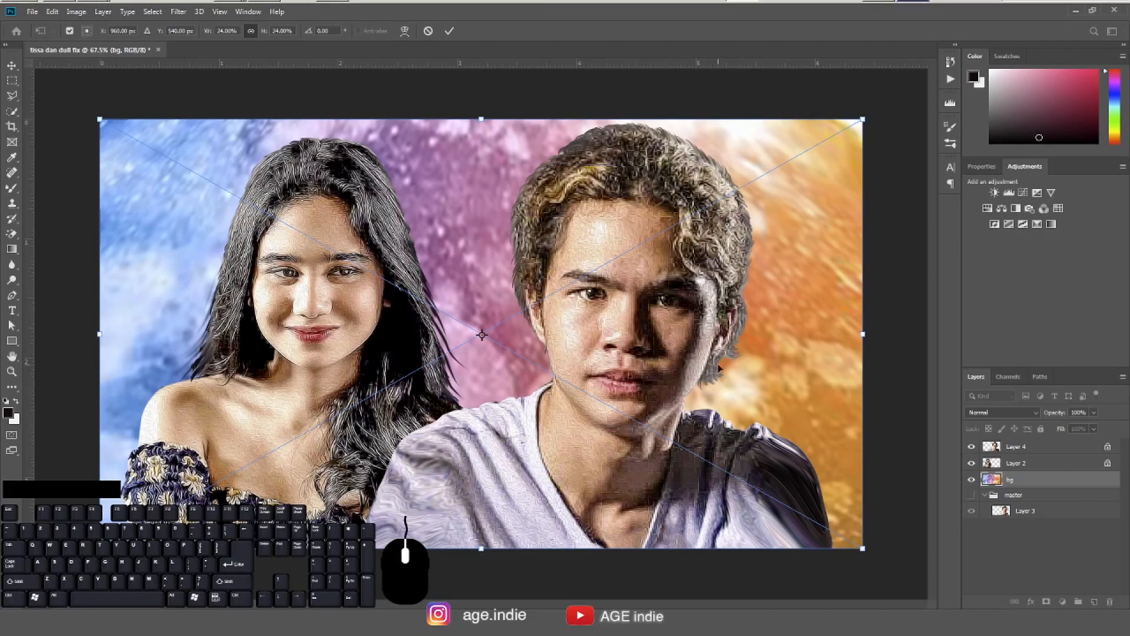
{"action": "key", "text": "KP_Enter"}
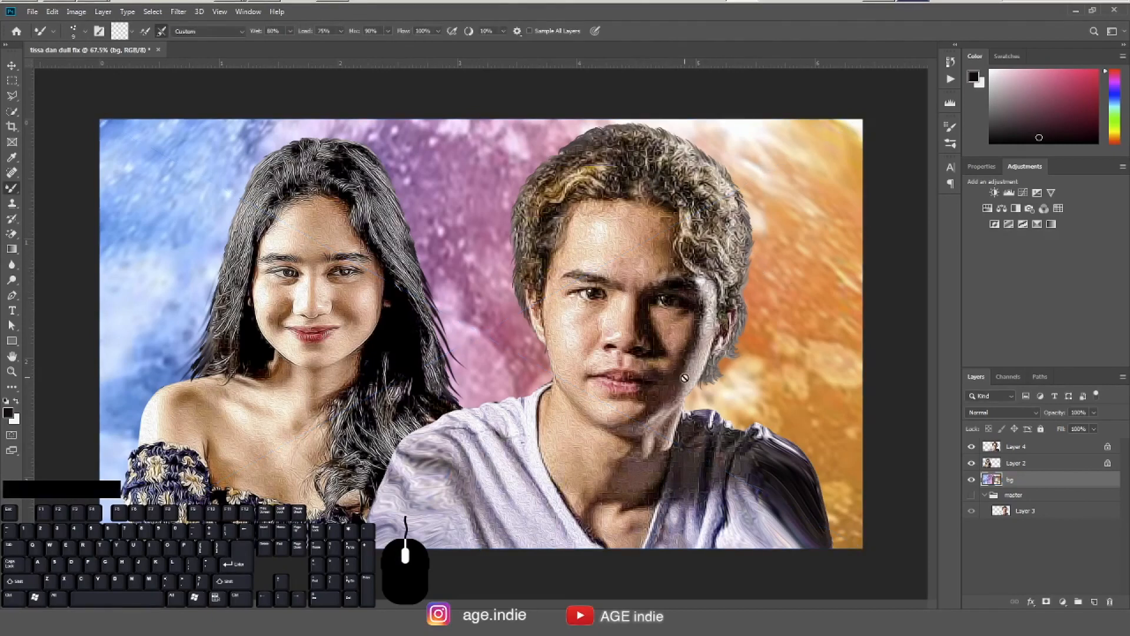
{"action": "left_click", "coordinate": [1036, 566]}
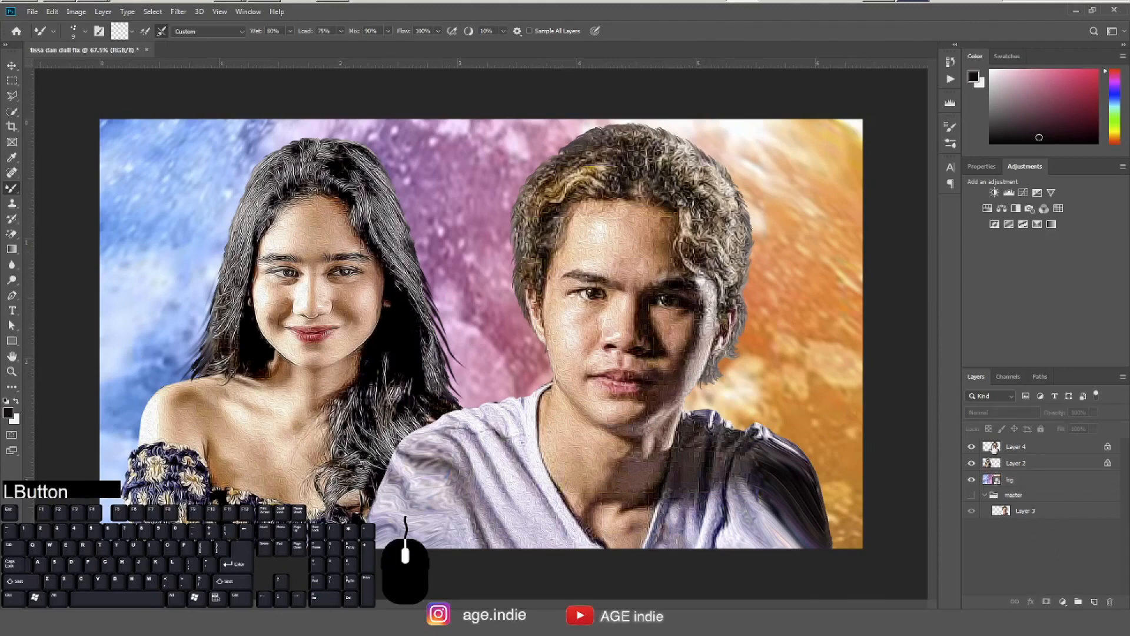
Match the colours of Layer 4 to the bg layer of tissa dan dull fix with Match Color, using a Fade of 80.
{"action": "left_click", "coordinate": [1016, 446]}
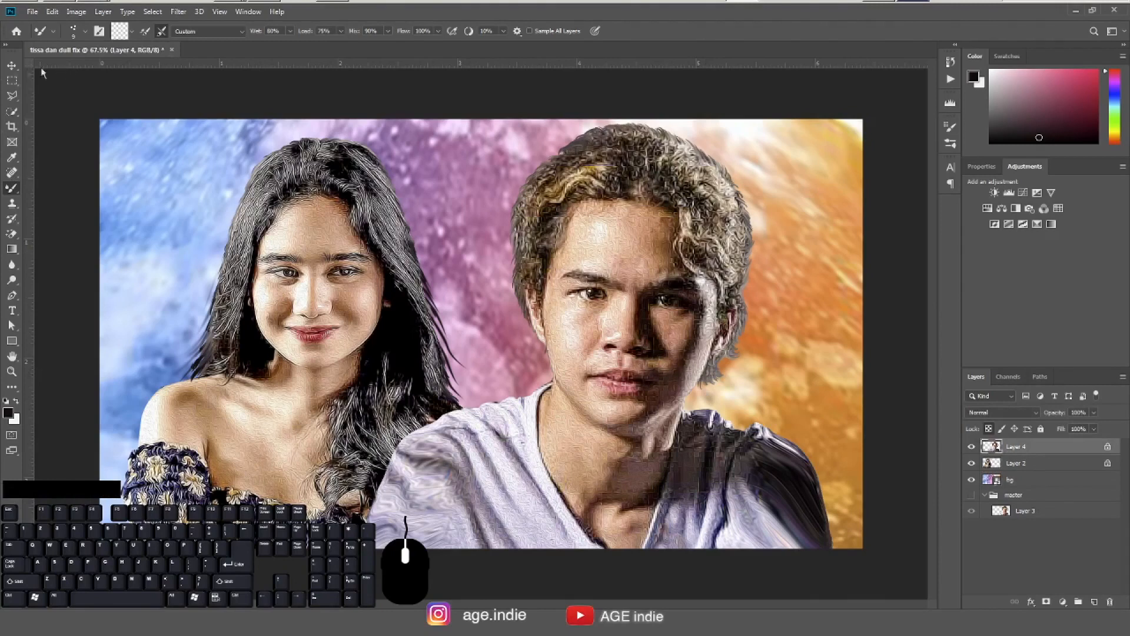
{"action": "left_click", "coordinate": [12, 66]}
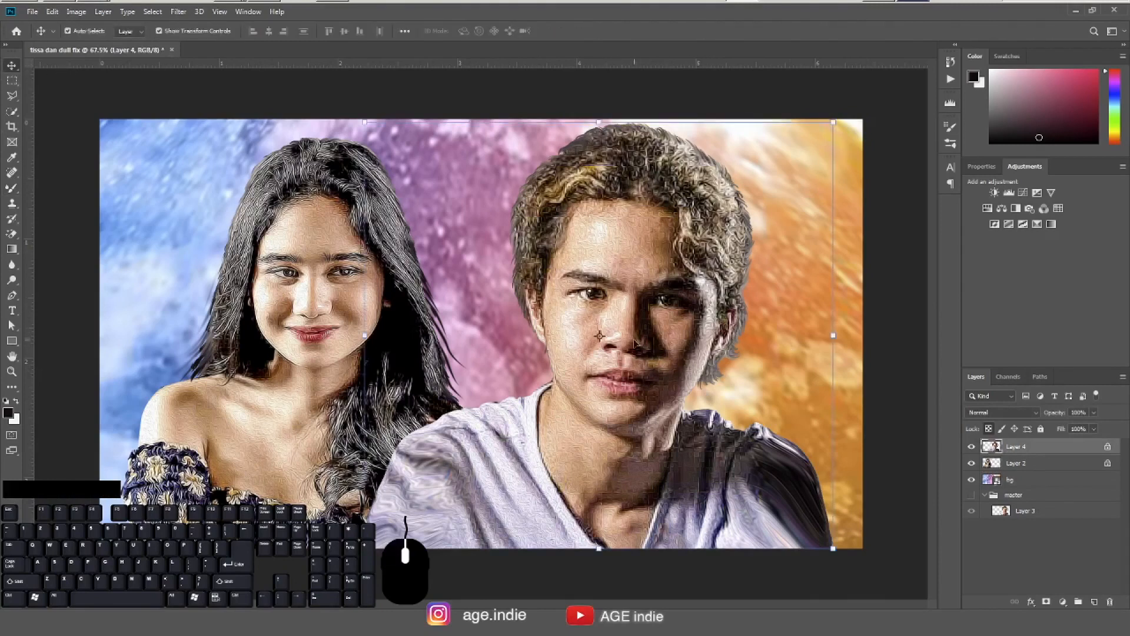
{"action": "left_click", "coordinate": [76, 11]}
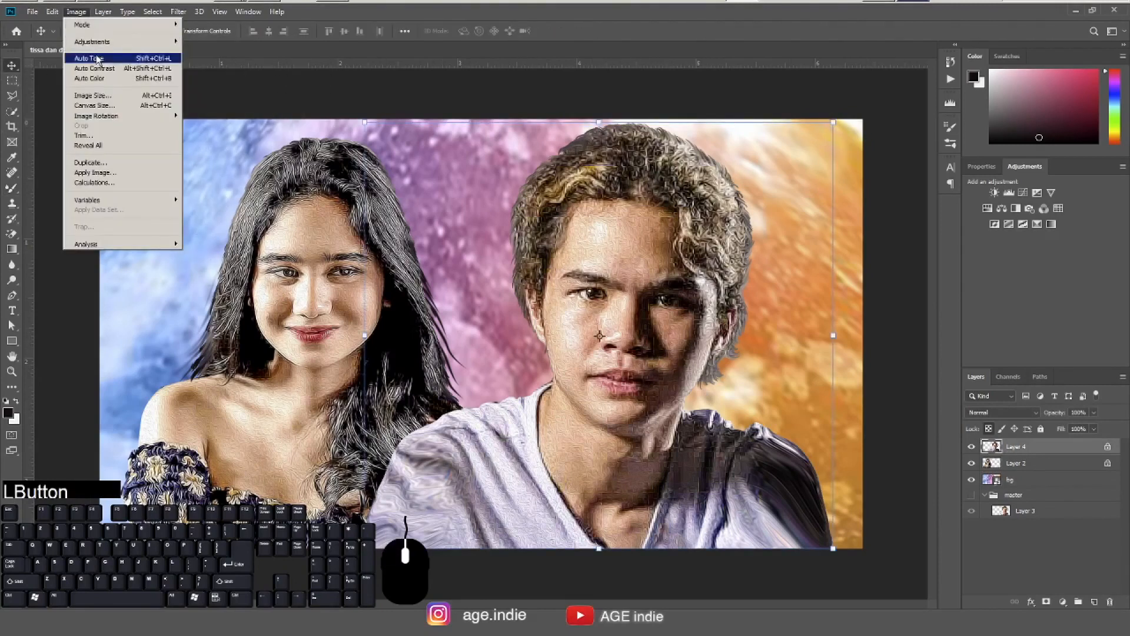
{"action": "left_click", "coordinate": [95, 42]}
{"action": "left_click", "coordinate": [211, 260]}
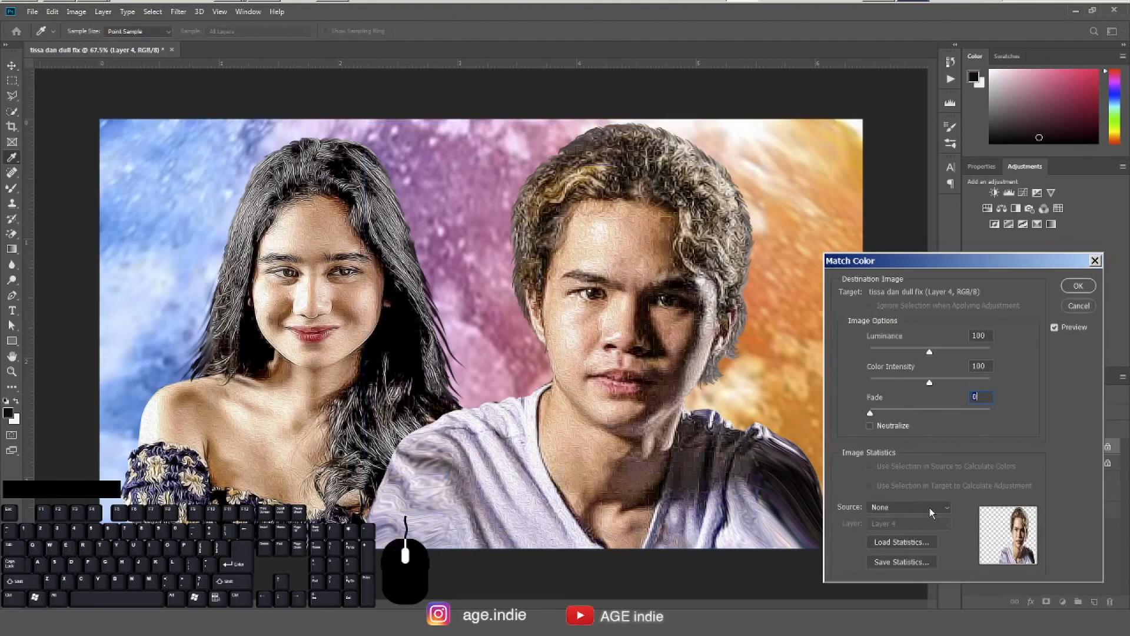
{"action": "left_click", "coordinate": [934, 506]}
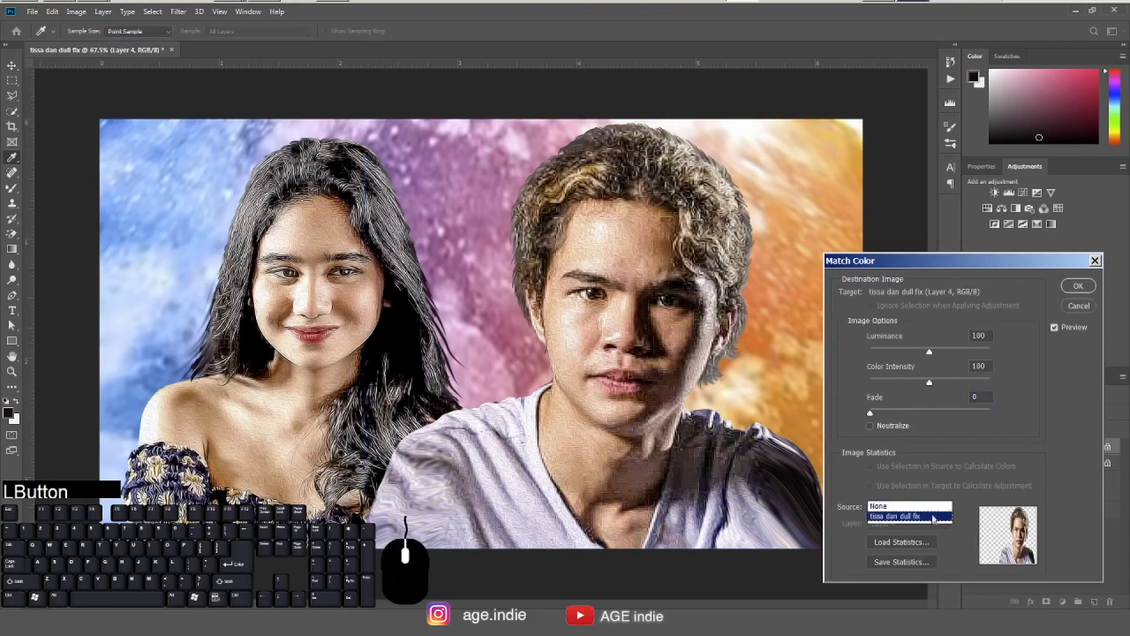
{"action": "left_click", "coordinate": [934, 516]}
{"action": "left_click", "coordinate": [927, 524]}
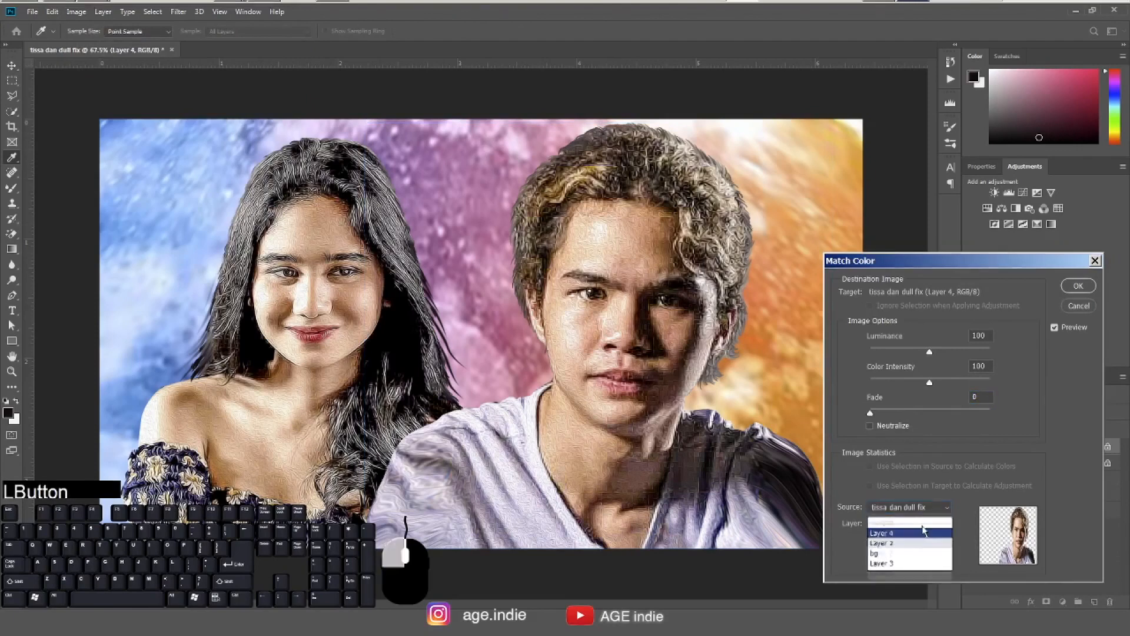
{"action": "left_click", "coordinate": [895, 562]}
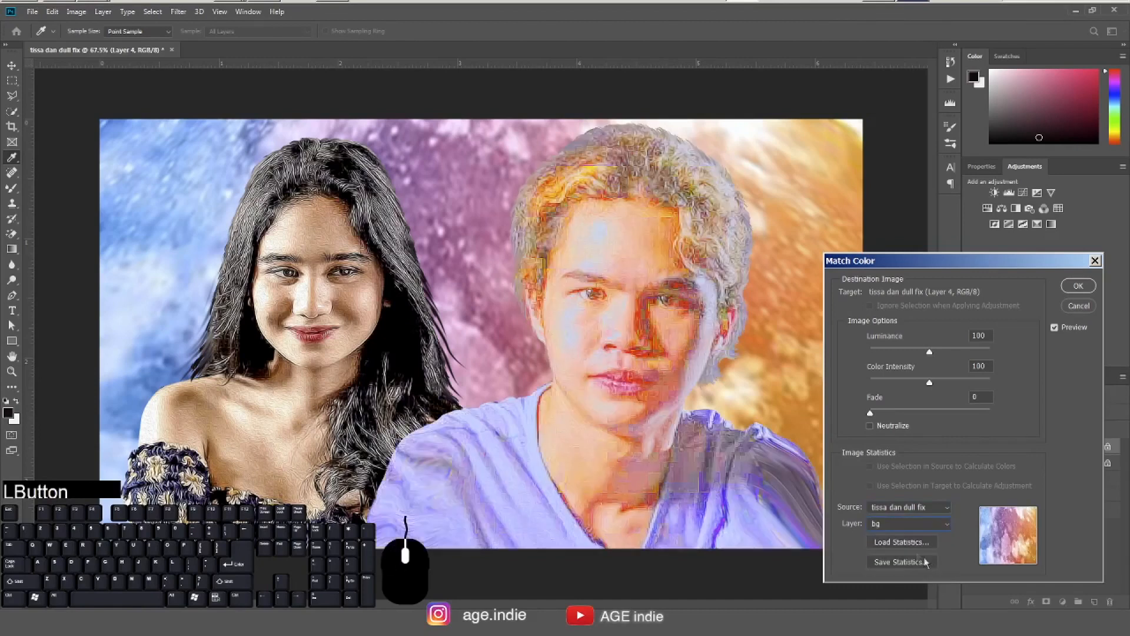
{"action": "left_click", "coordinate": [982, 397]}
{"action": "type", "text": "80"}
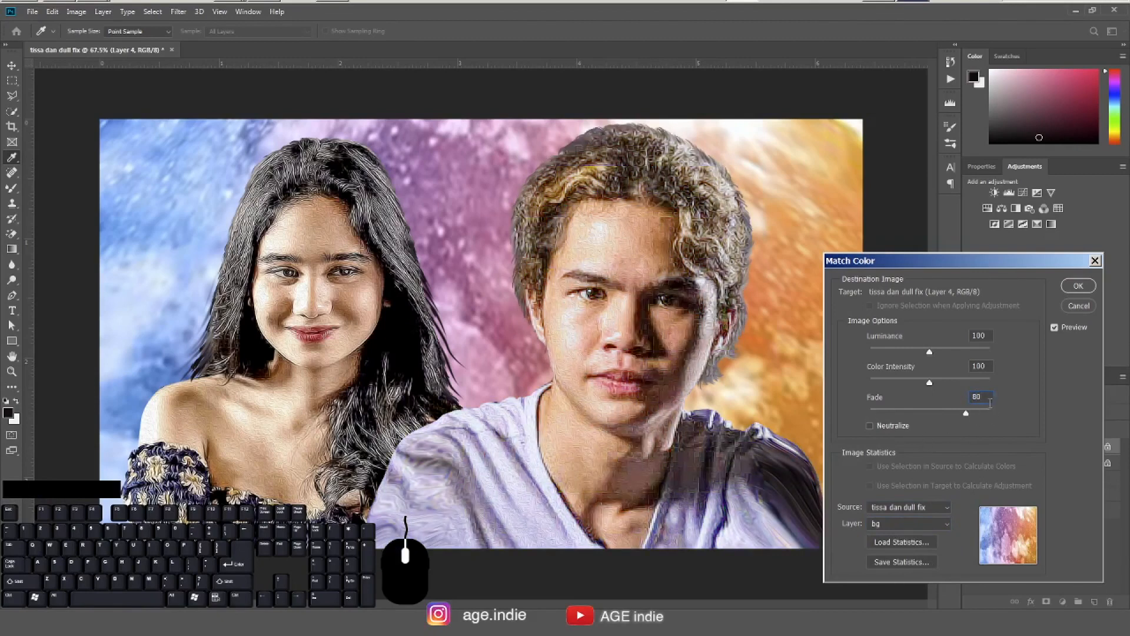
Apply the Match Color adjustment to Layer 4.
{"action": "left_click", "coordinate": [1078, 286]}
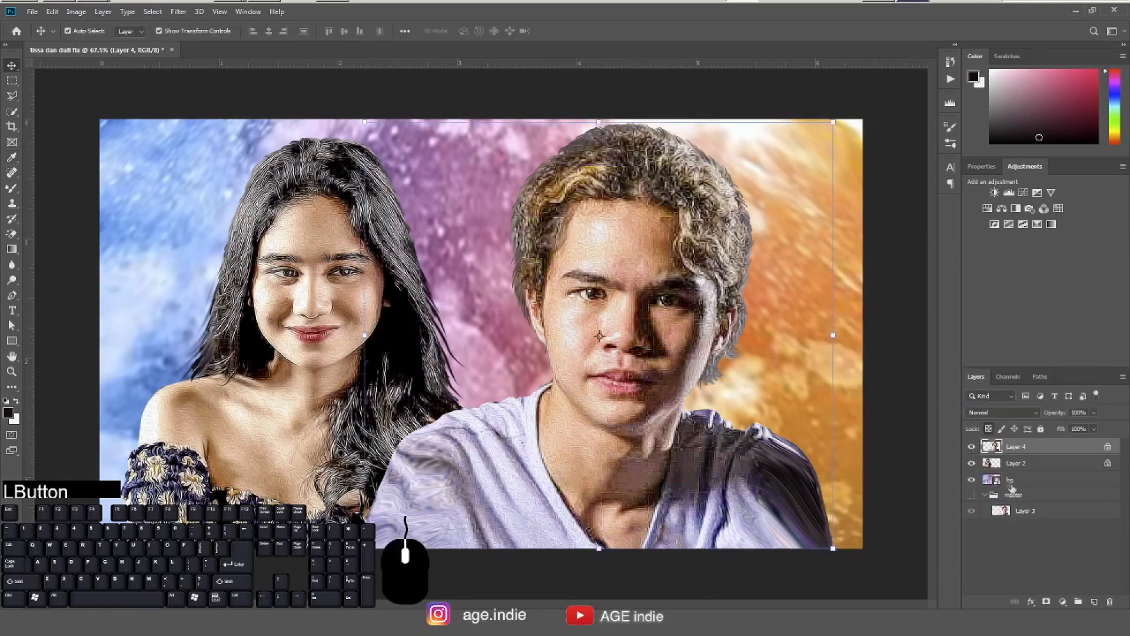
Set up Match Color for the woman's Layer 2, using the bg layer of the current document as the source.
{"action": "left_click", "coordinate": [250, 190]}
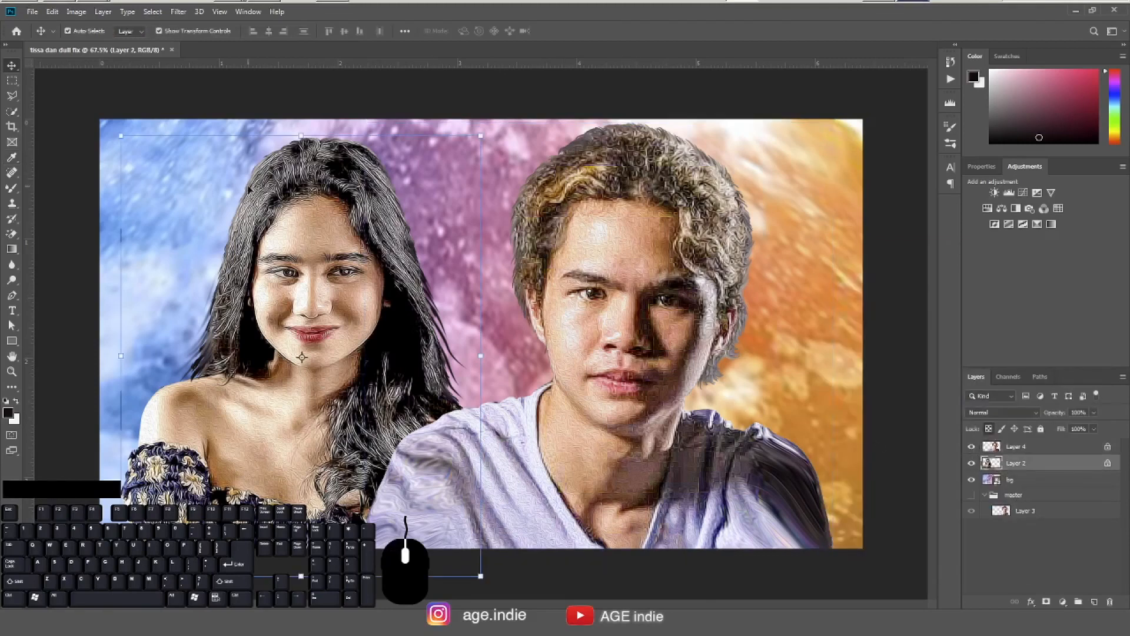
{"action": "left_click", "coordinate": [76, 12]}
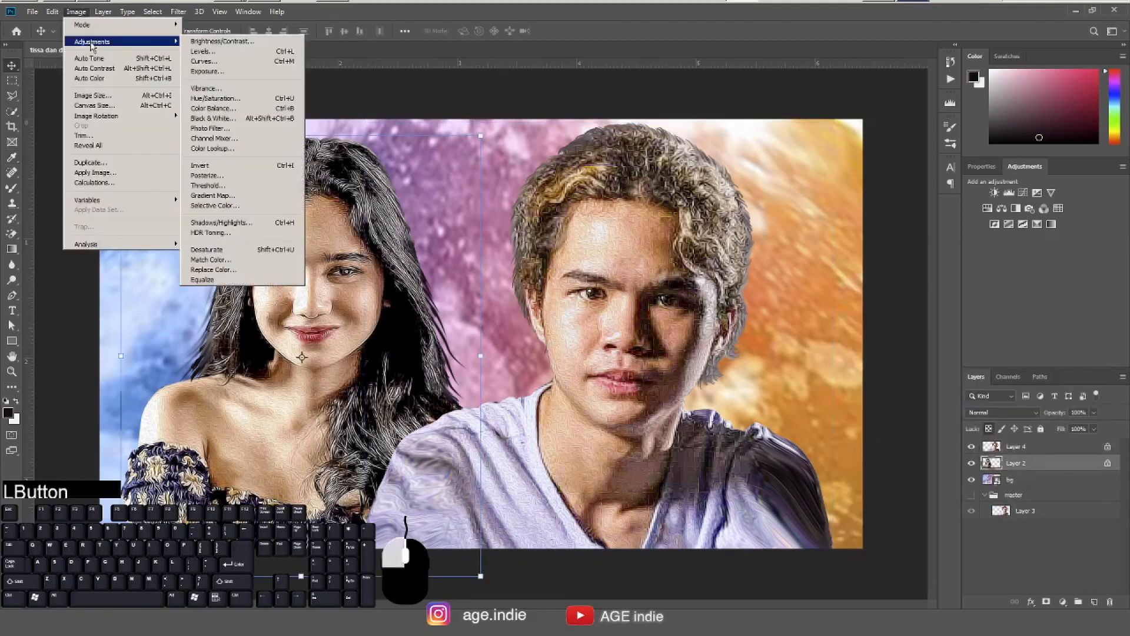
{"action": "mouse_move", "coordinate": [166, 43]}
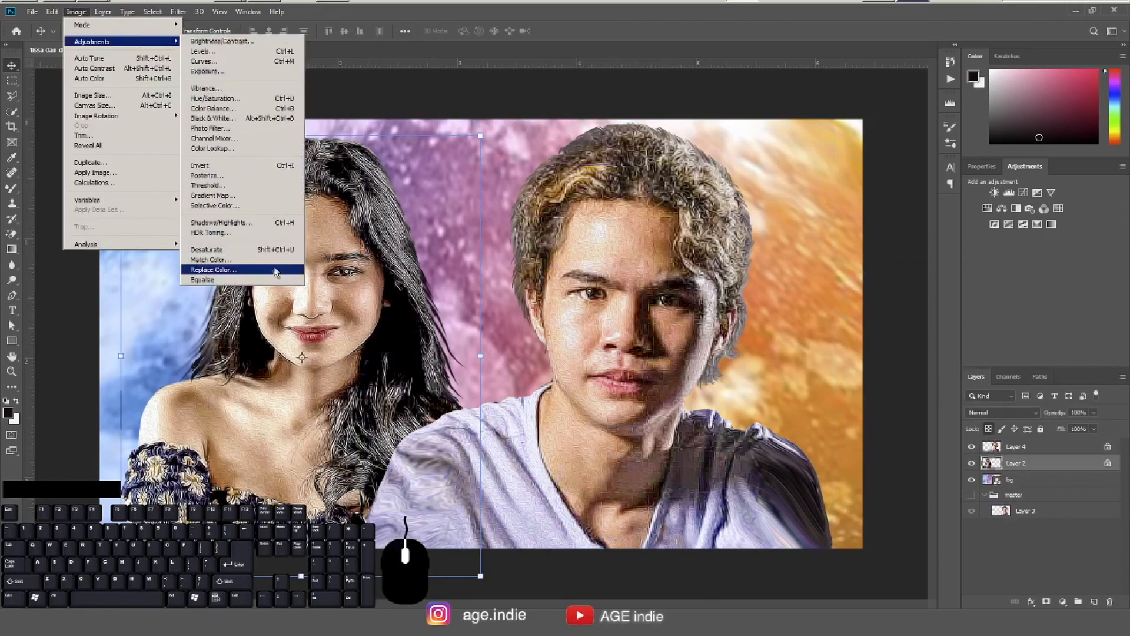
{"action": "left_click", "coordinate": [270, 262]}
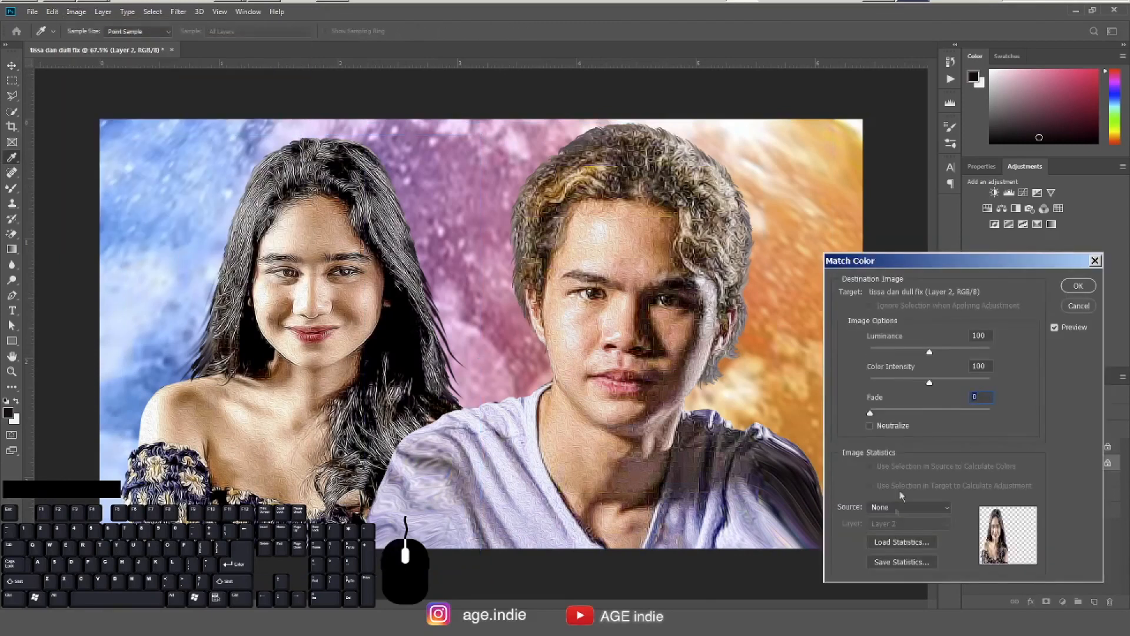
{"action": "left_click", "coordinate": [920, 510]}
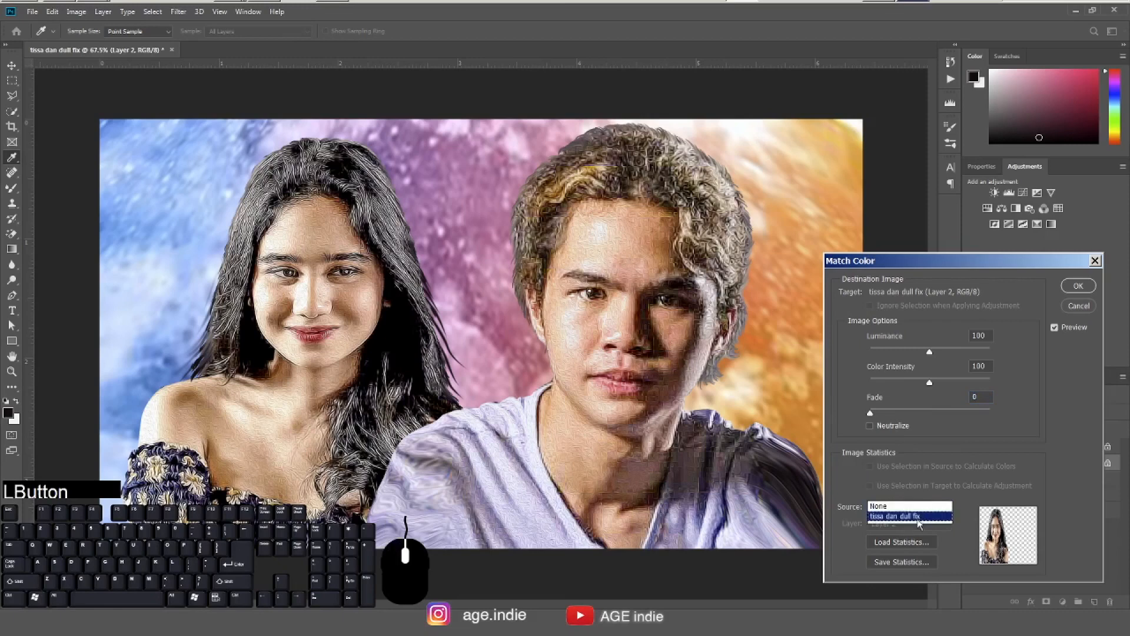
{"action": "left_click", "coordinate": [913, 525]}
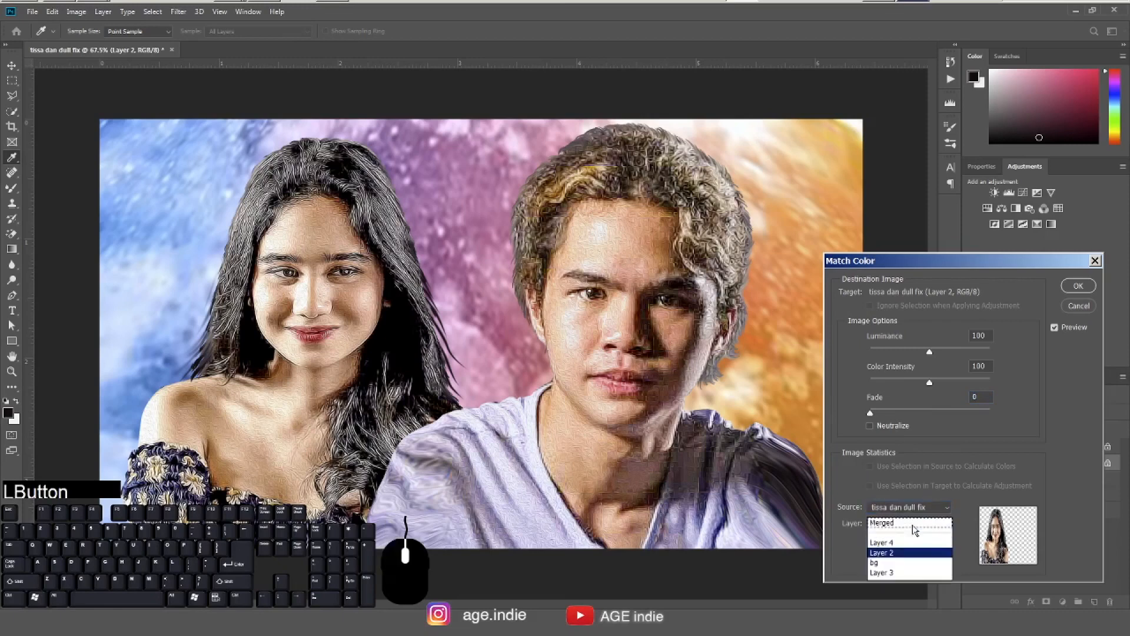
{"action": "left_click", "coordinate": [906, 564]}
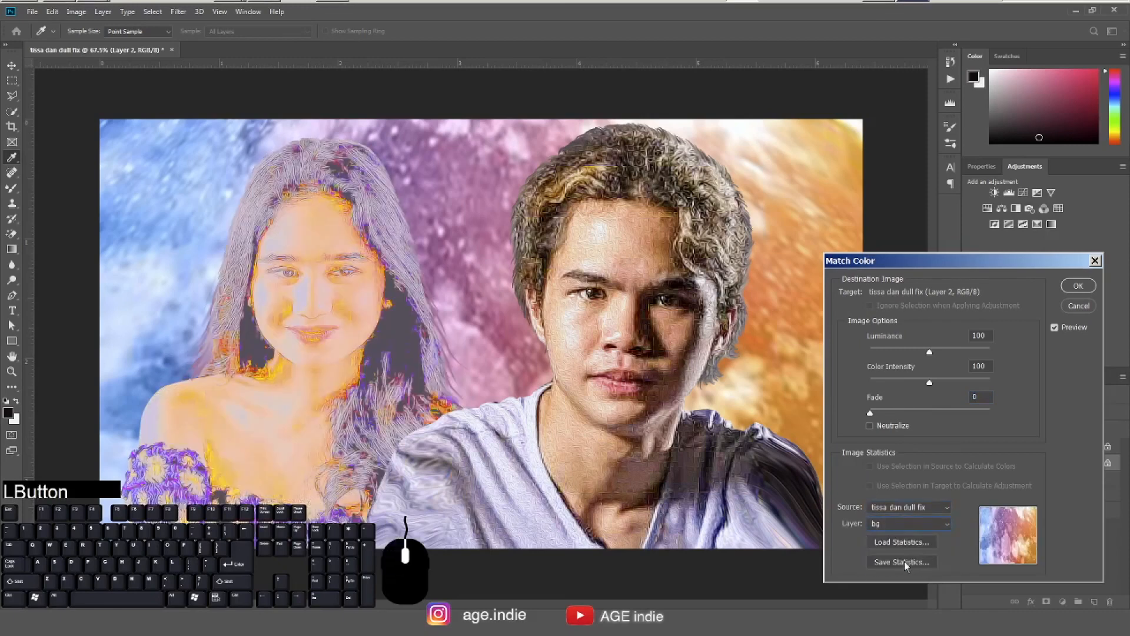
Set the Match Color fade to 90 and apply the adjustment to Layer 2.
{"action": "left_click", "coordinate": [978, 399]}
{"action": "type", "text": "80"}
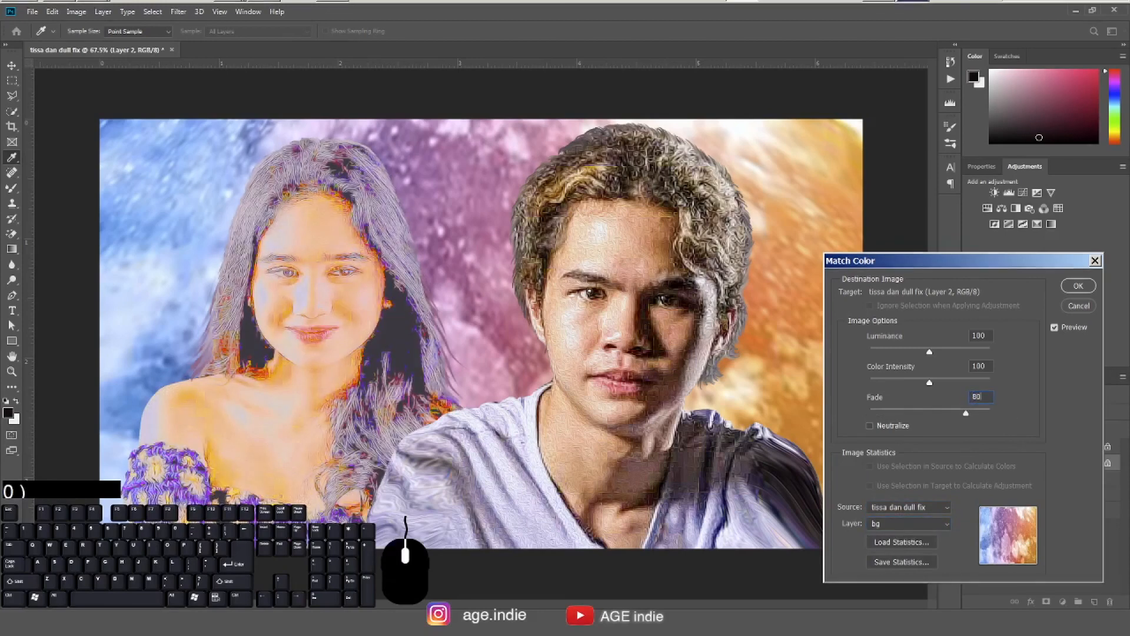
{"action": "left_click", "coordinate": [985, 404]}
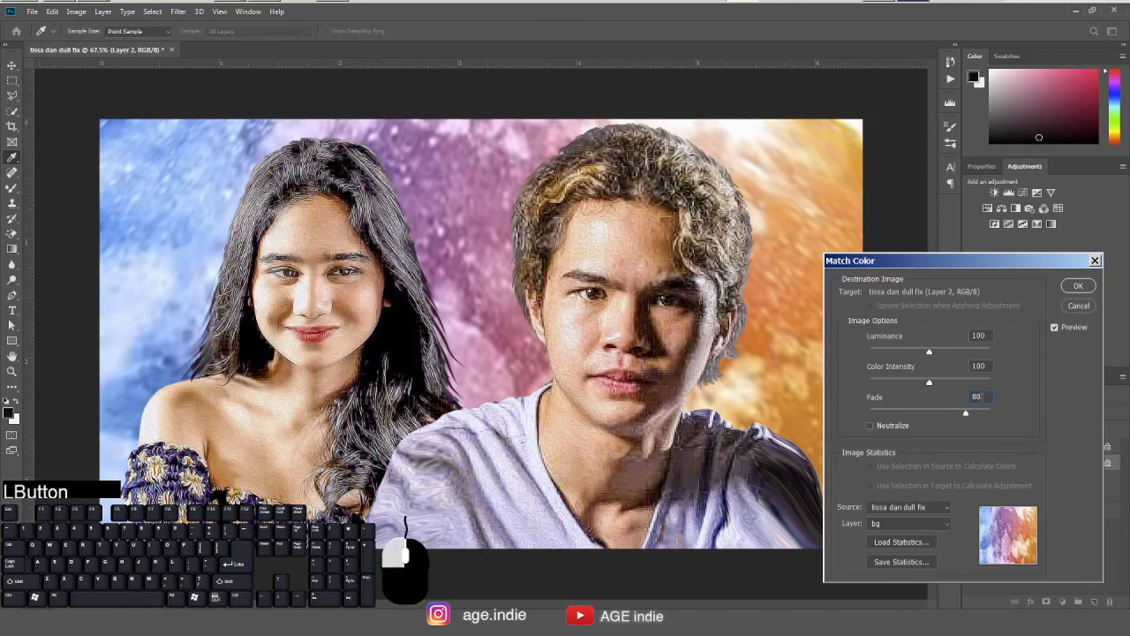
{"action": "type", "text": "90"}
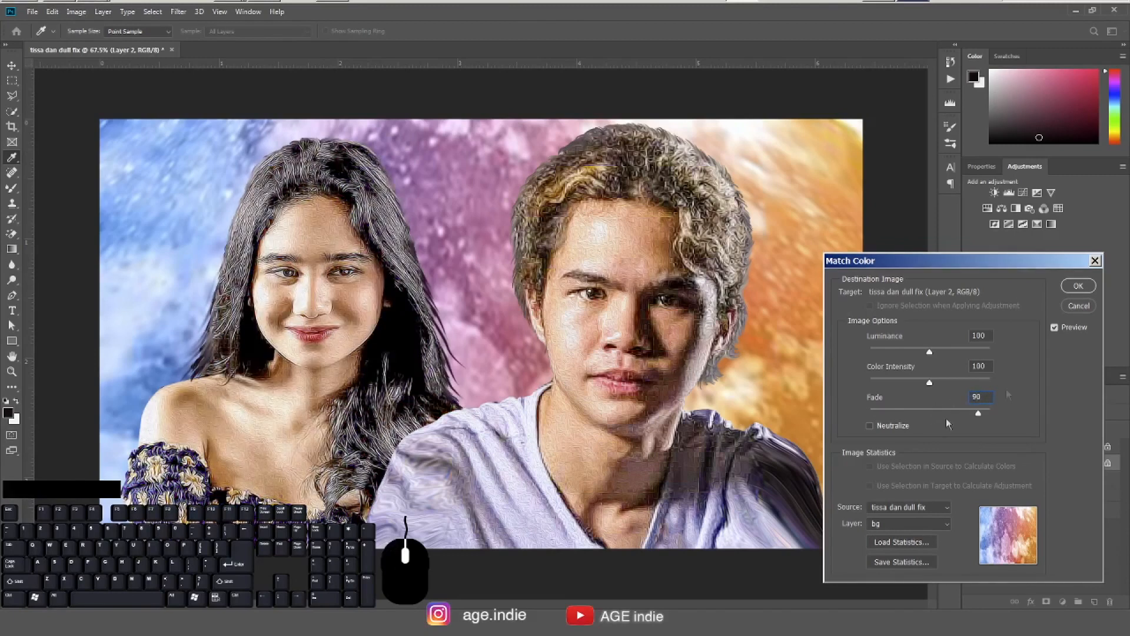
{"action": "left_click", "coordinate": [1078, 288]}
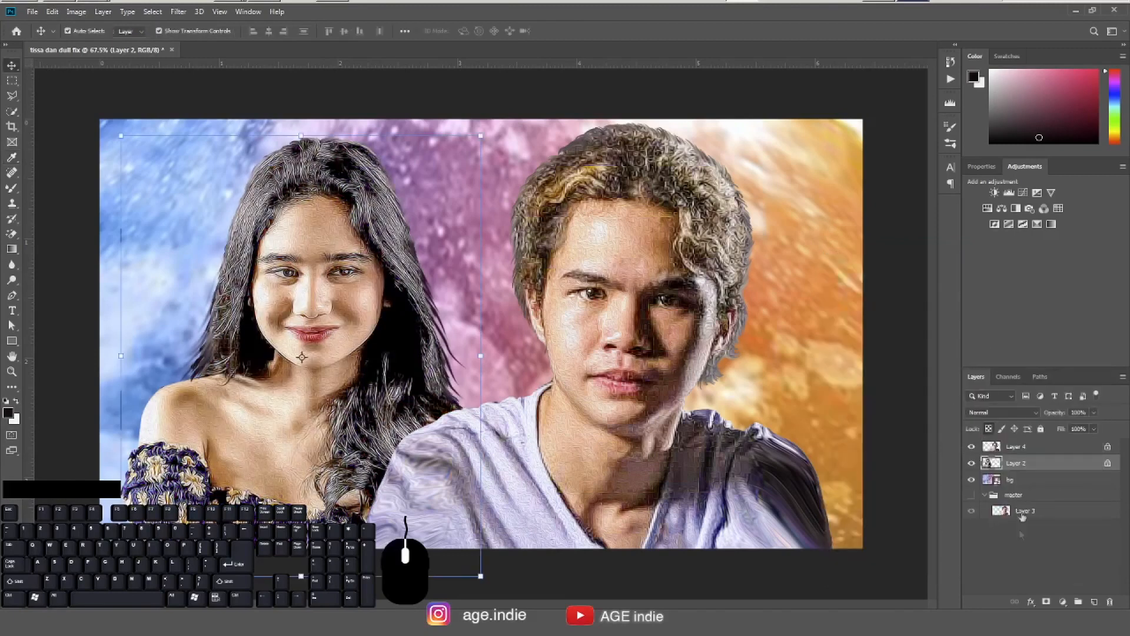
Duplicate the bg layer as "fg" and move the copy to the top of the layer stack.
{"action": "left_click", "coordinate": [1008, 480]}
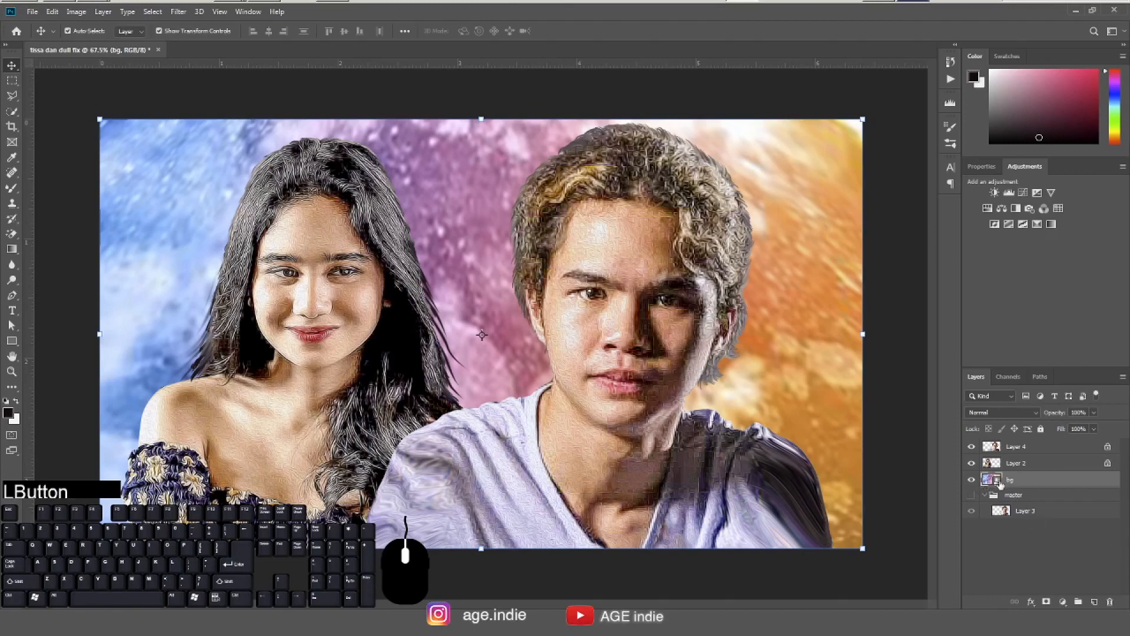
{"action": "right_click", "coordinate": [1062, 481]}
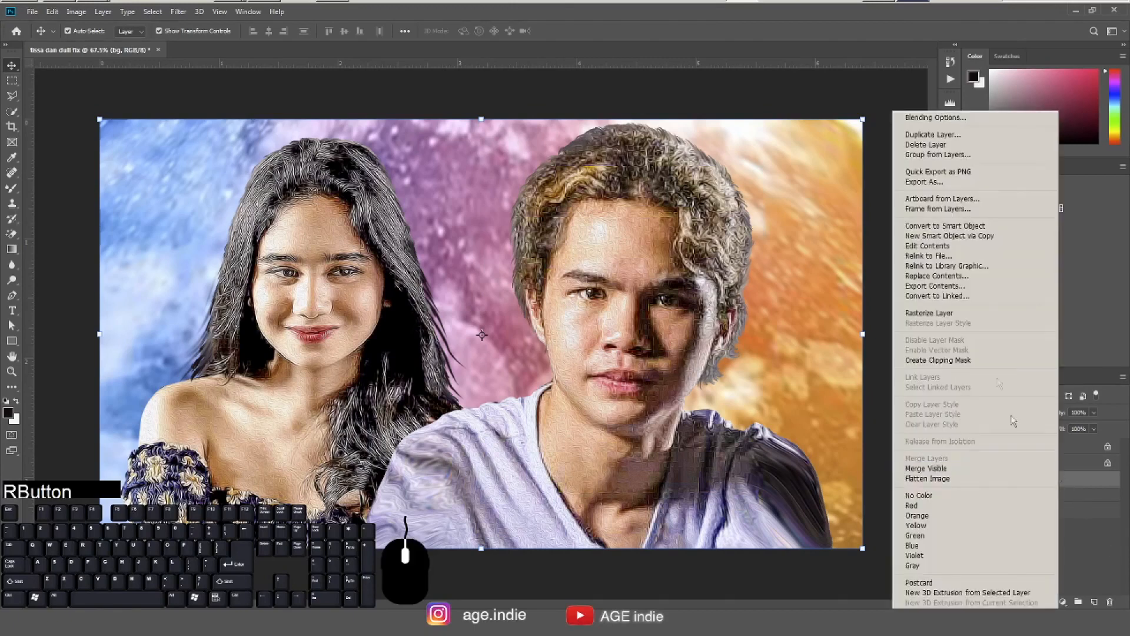
{"action": "left_click", "coordinate": [953, 134]}
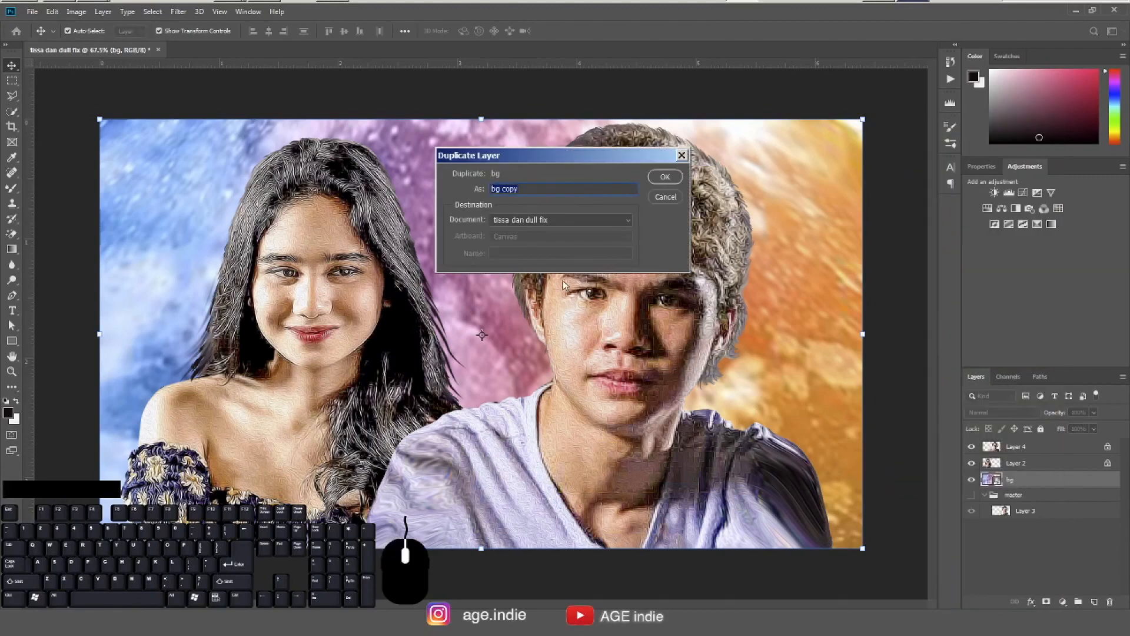
{"action": "type", "text": "fg"}
{"action": "left_click", "coordinate": [664, 178]}
{"action": "left_click_drag", "start_coordinate": [990, 480], "coordinate": [1015, 445]}
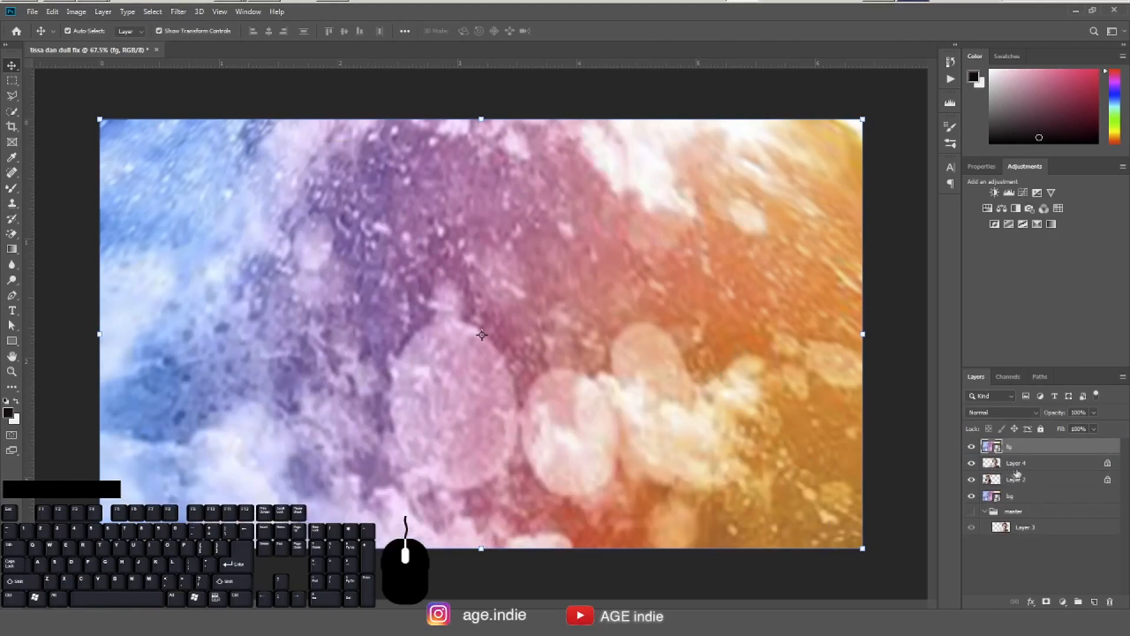
Load the Green channel as a selection and turn it into a layer mask on the fg layer.
{"action": "left_click", "coordinate": [1008, 377]}
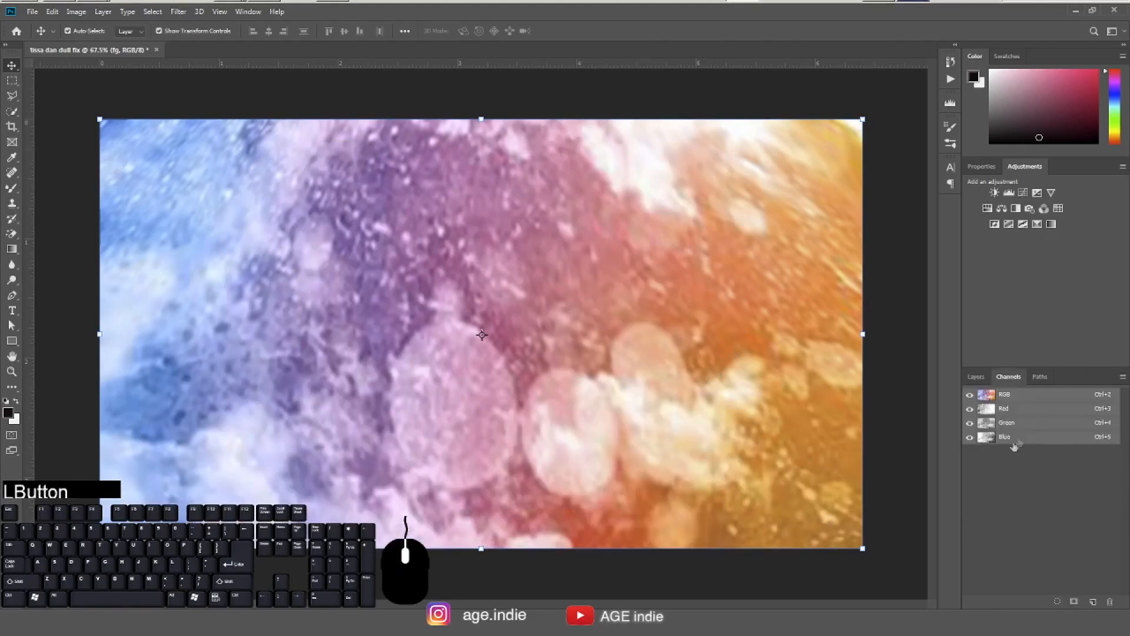
{"action": "left_click", "coordinate": [994, 426]}
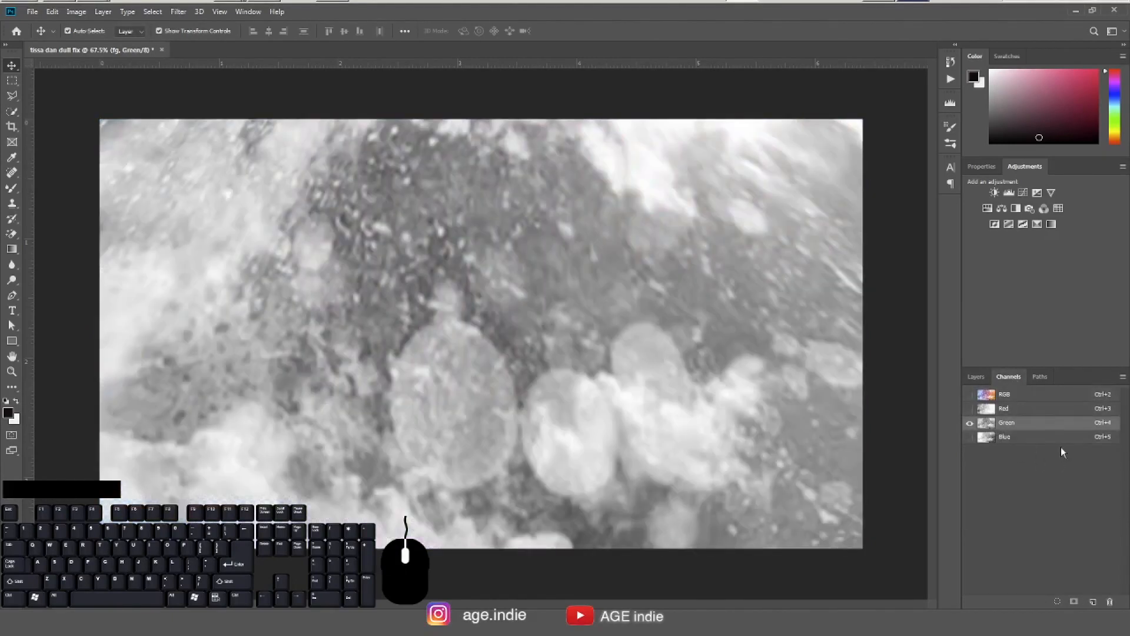
{"action": "left_click", "coordinate": [1057, 602]}
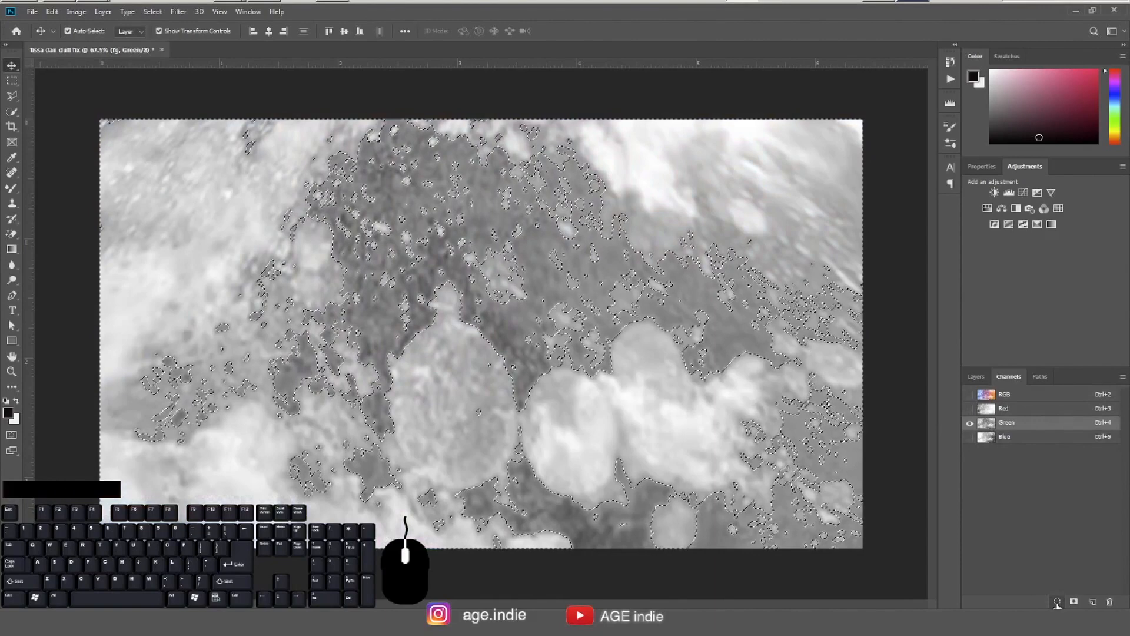
{"action": "key", "text": "F6"}
{"action": "left_click", "coordinate": [976, 376]}
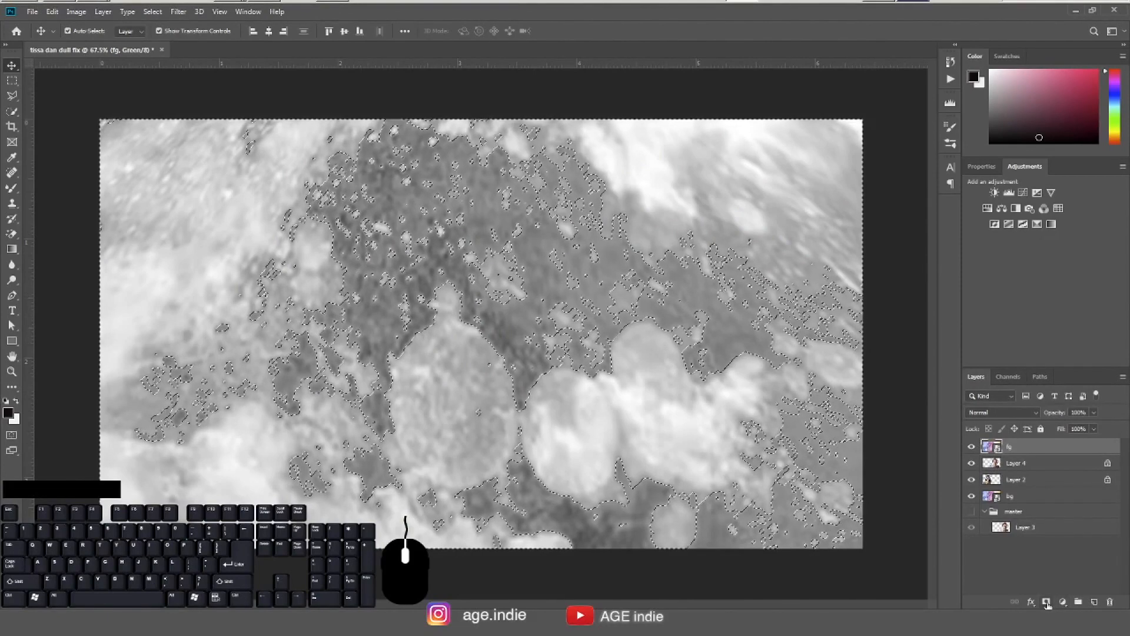
{"action": "left_click", "coordinate": [1046, 603]}
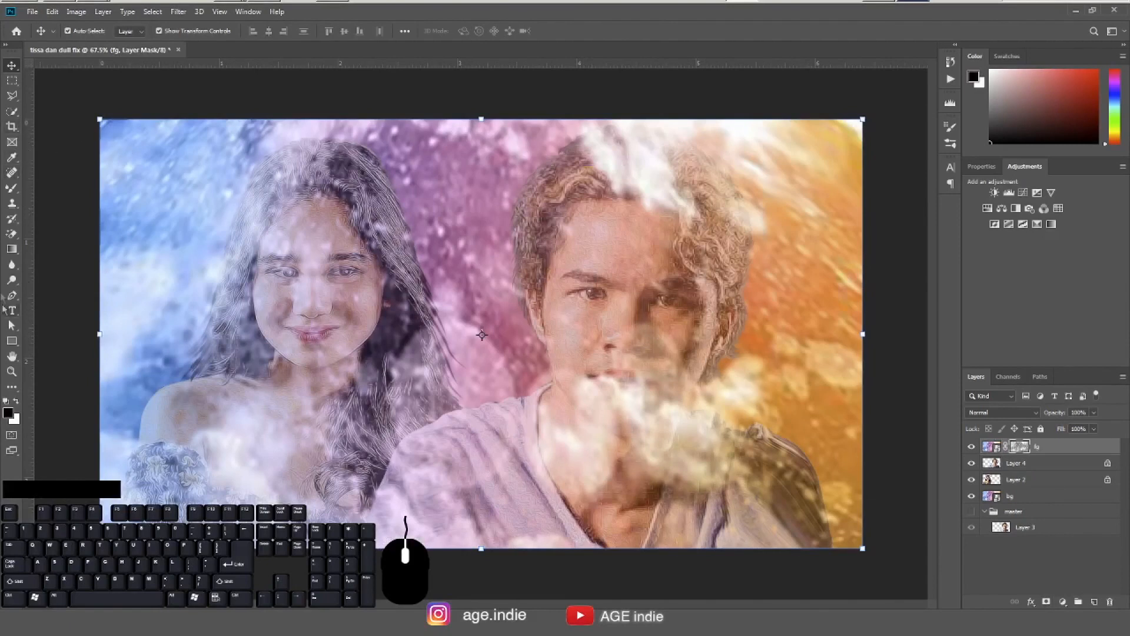
Enlarge the brush to 600 and paint black on the fg mask to clear the texture from the woman's face and hair.
{"action": "key", "text": "b"}
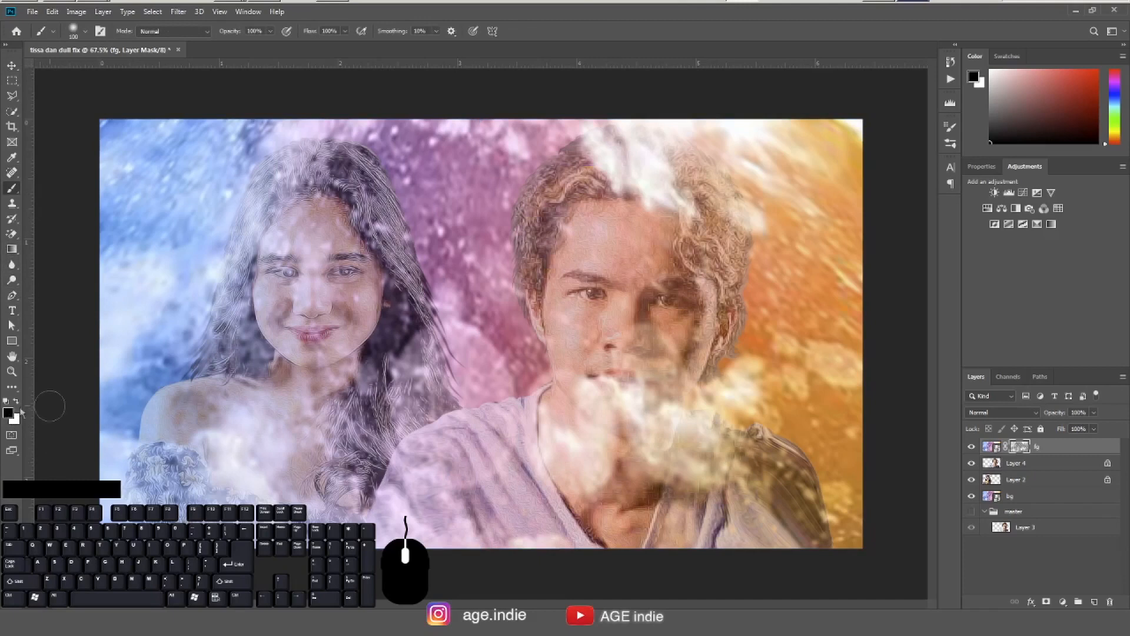
{"action": "key", "text": "bracketright"}
{"action": "key", "text": "bracketright"}
{"action": "key", "text": "bracketright"}
{"action": "key", "text": "bracketright"}
{"action": "key", "text": "bracketright"}
{"action": "key", "text": "bracketright"}
{"action": "key", "text": "bracketright"}
{"action": "key", "text": "bracketright"}
{"action": "key", "text": "bracketright"}
{"action": "left_click", "coordinate": [148, 169]}
{"action": "left_click_drag", "start_coordinate": [147, 168], "coordinate": [350, 172]}
{"action": "mouse_move", "coordinate": [306, 322]}
{"action": "left_mouse_down"}
{"action": "mouse_move", "coordinate": [315, 315]}
{"action": "mouse_move", "coordinate": [253, 294]}
{"action": "mouse_move", "coordinate": [300, 406]}
{"action": "mouse_move", "coordinate": [380, 383]}
{"action": "mouse_move", "coordinate": [407, 357]}
{"action": "left_mouse_up"}
{"action": "left_click", "coordinate": [408, 362]}
Paint black on the fg mask over the man's face and hair to remove the overlaid texture.
{"action": "mouse_move", "coordinate": [588, 251]}
{"action": "left_mouse_down"}
{"action": "mouse_move", "coordinate": [633, 203]}
{"action": "mouse_move", "coordinate": [707, 253]}
{"action": "mouse_move", "coordinate": [701, 400]}
{"action": "mouse_move", "coordinate": [573, 385]}
{"action": "left_mouse_up"}
{"action": "left_click", "coordinate": [566, 411]}
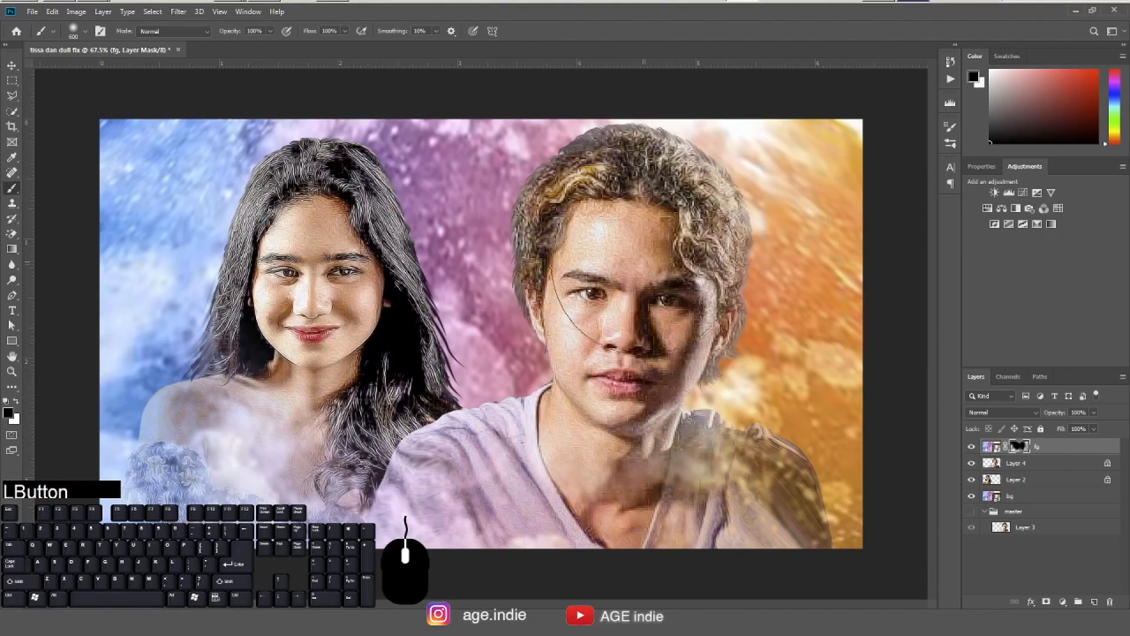
{"action": "mouse_move", "coordinate": [691, 257]}
{"action": "left_mouse_down"}
{"action": "mouse_move", "coordinate": [699, 196]}
{"action": "mouse_move", "coordinate": [680, 179]}
{"action": "left_mouse_up"}
{"action": "mouse_move", "coordinate": [746, 213]}
{"action": "left_mouse_down"}
{"action": "mouse_move", "coordinate": [756, 186]}
{"action": "mouse_move", "coordinate": [765, 194]}
{"action": "left_mouse_up"}
{"action": "left_click_drag", "start_coordinate": [780, 203], "coordinate": [706, 194]}
{"action": "left_click_drag", "start_coordinate": [609, 189], "coordinate": [617, 203]}
{"action": "left_click_drag", "start_coordinate": [625, 411], "coordinate": [596, 313]}
{"action": "key", "text": "F6"}
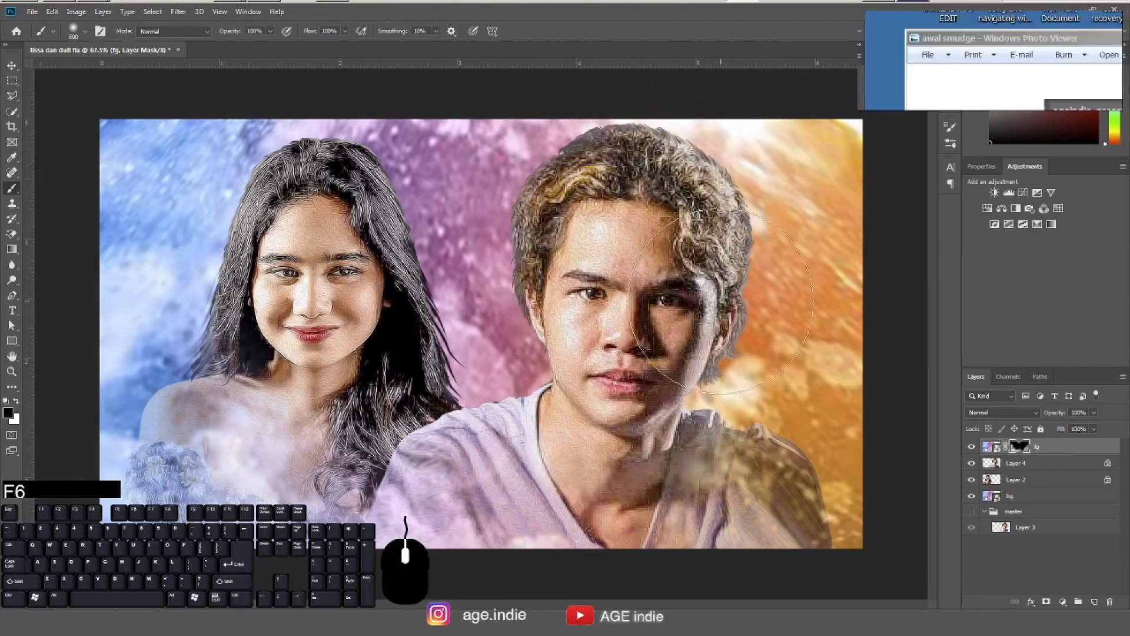
{"action": "key", "text": "F6"}
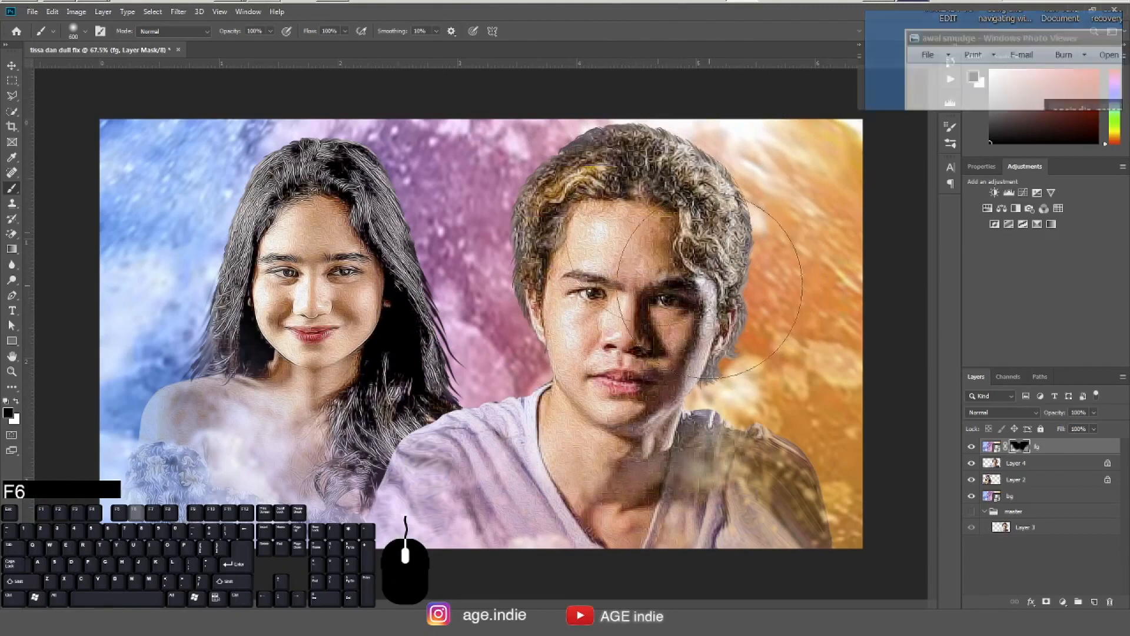
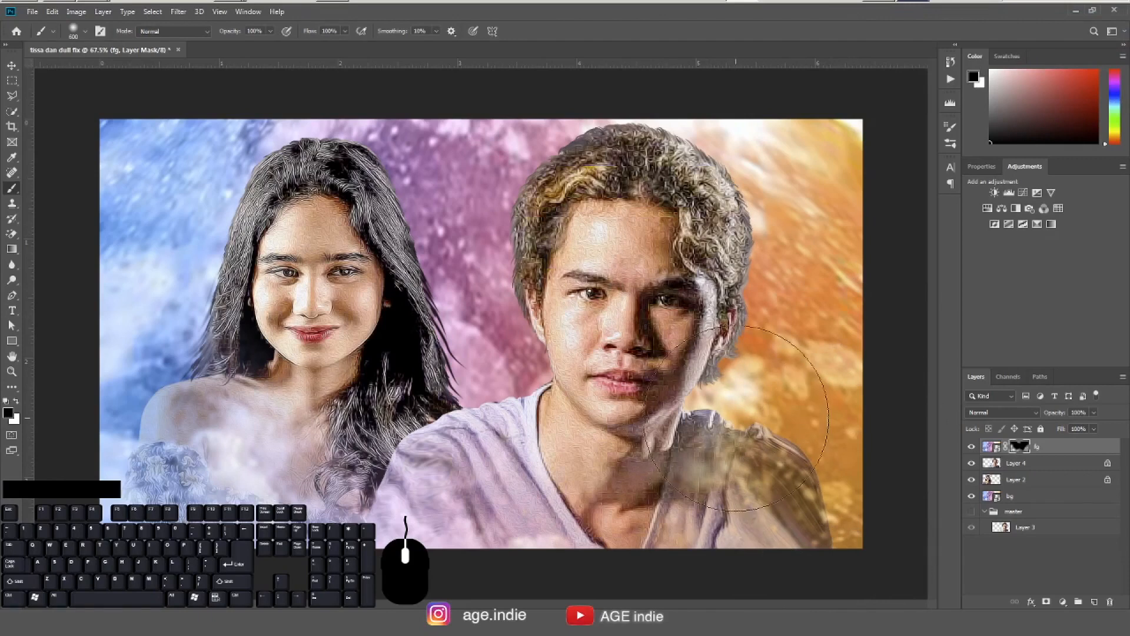
Paint white on the fg mask along the canvas's lower edge and bottom corners to strengthen the texture over the bodies.
{"action": "left_click", "coordinate": [745, 424], "text": "ctrl+alt"}
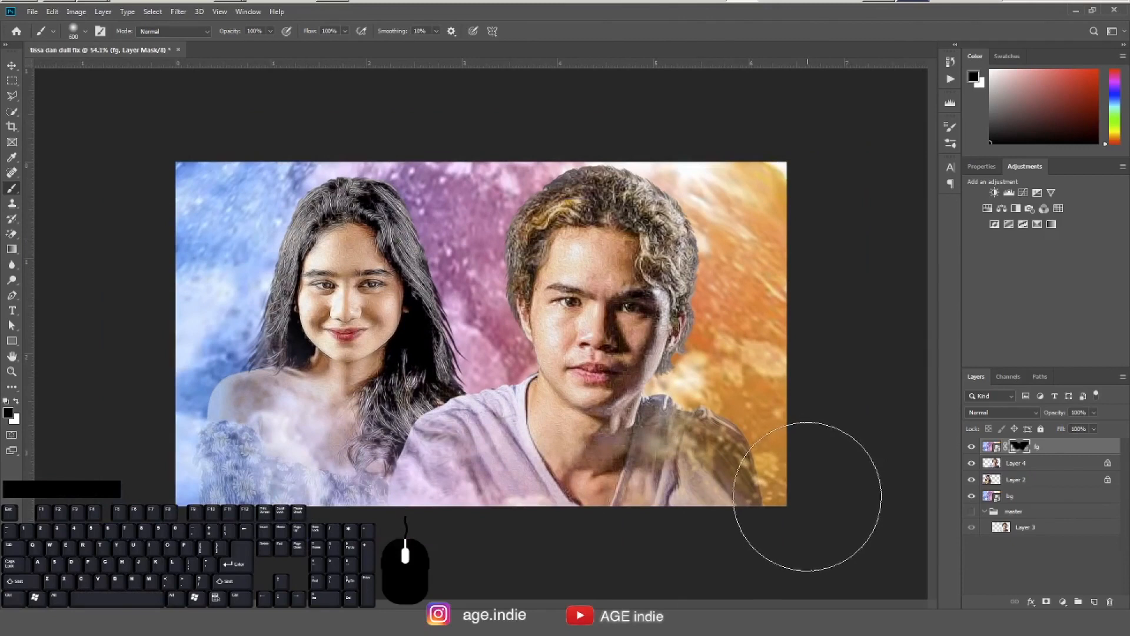
{"action": "key", "text": "p"}
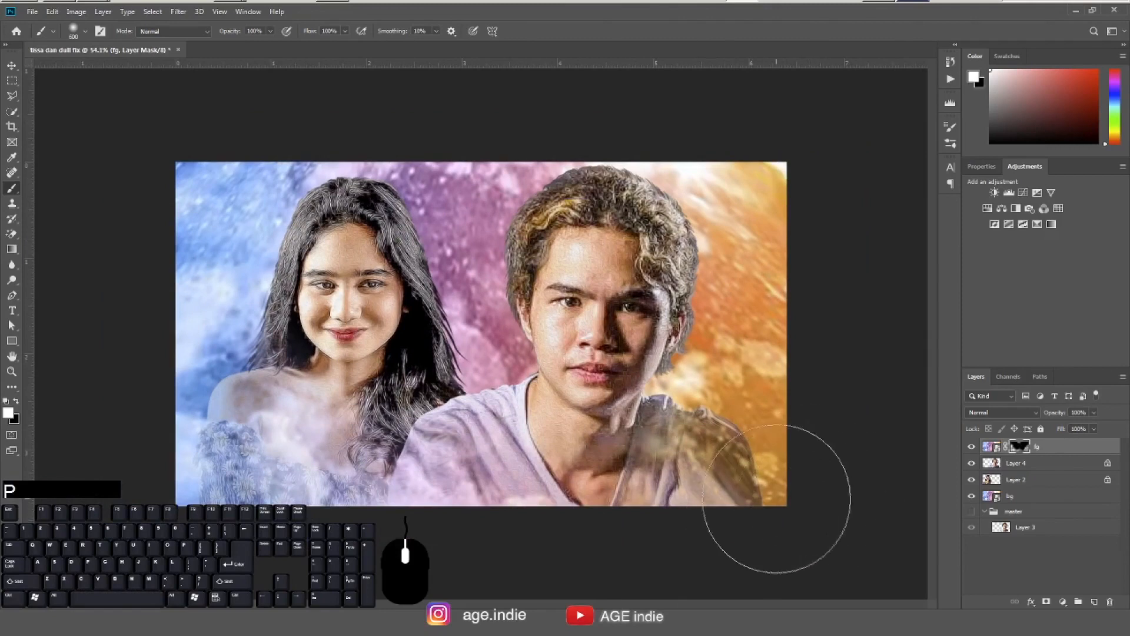
{"action": "left_click", "coordinate": [774, 503]}
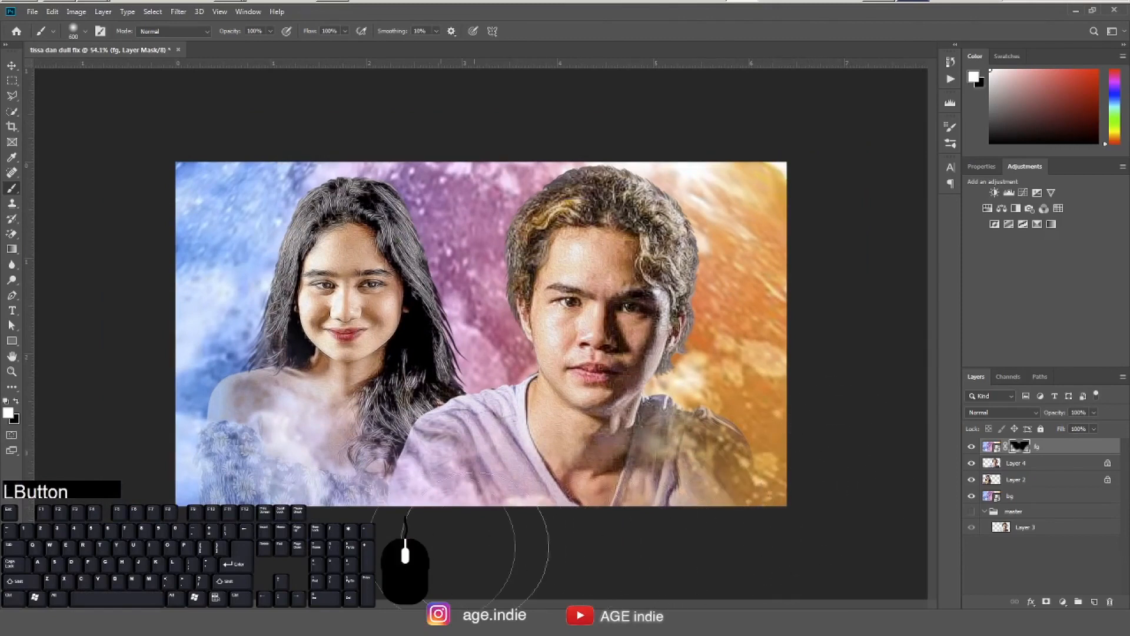
{"action": "left_click", "coordinate": [365, 480]}
{"action": "left_click", "coordinate": [147, 483]}
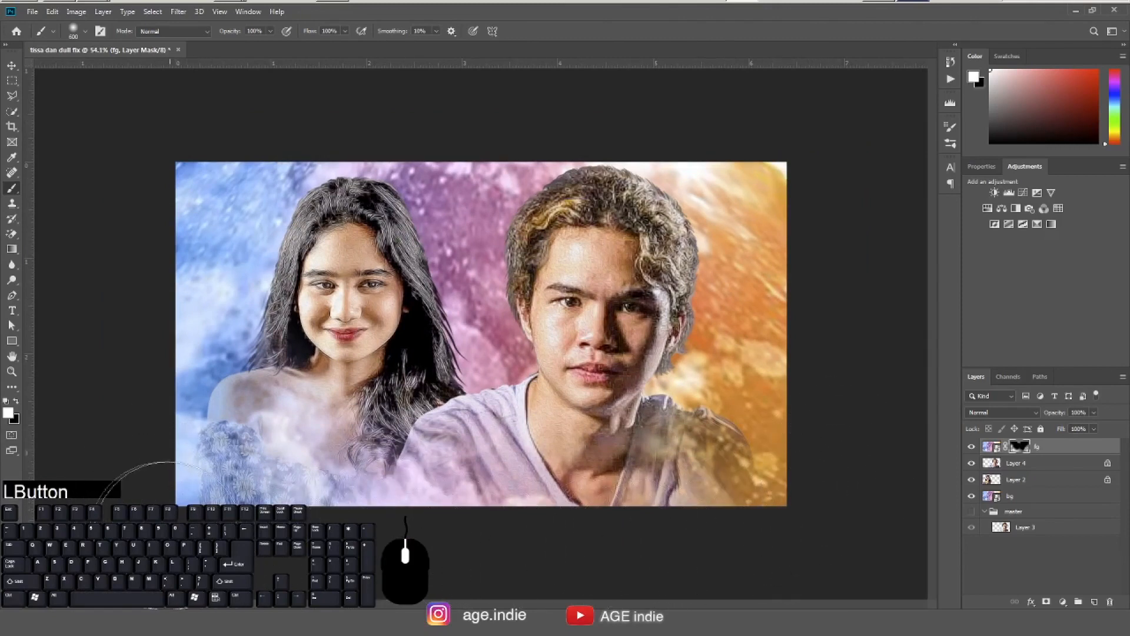
{"action": "left_click", "coordinate": [118, 456]}
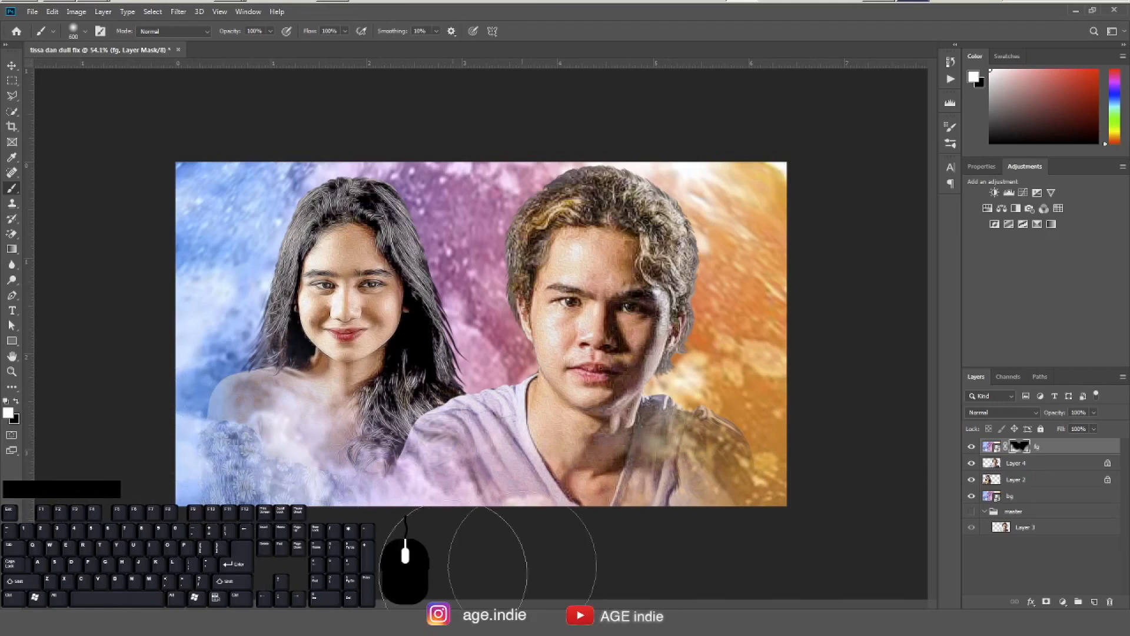
{"action": "left_click", "coordinate": [795, 491]}
{"action": "left_click", "coordinate": [830, 458]}
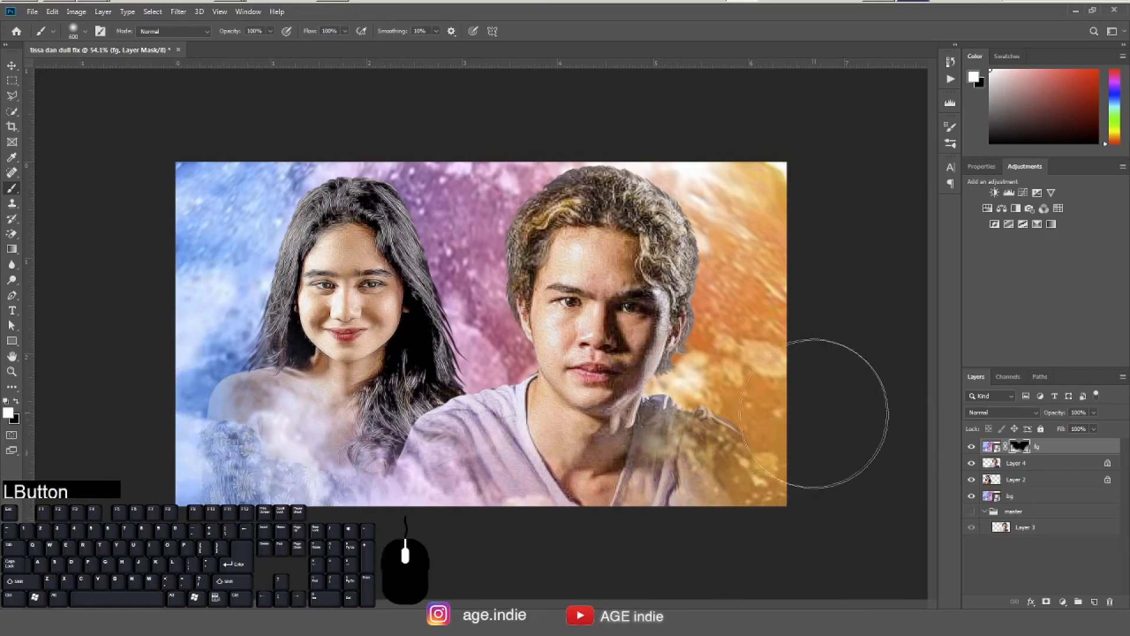
{"action": "key", "text": "F6"}
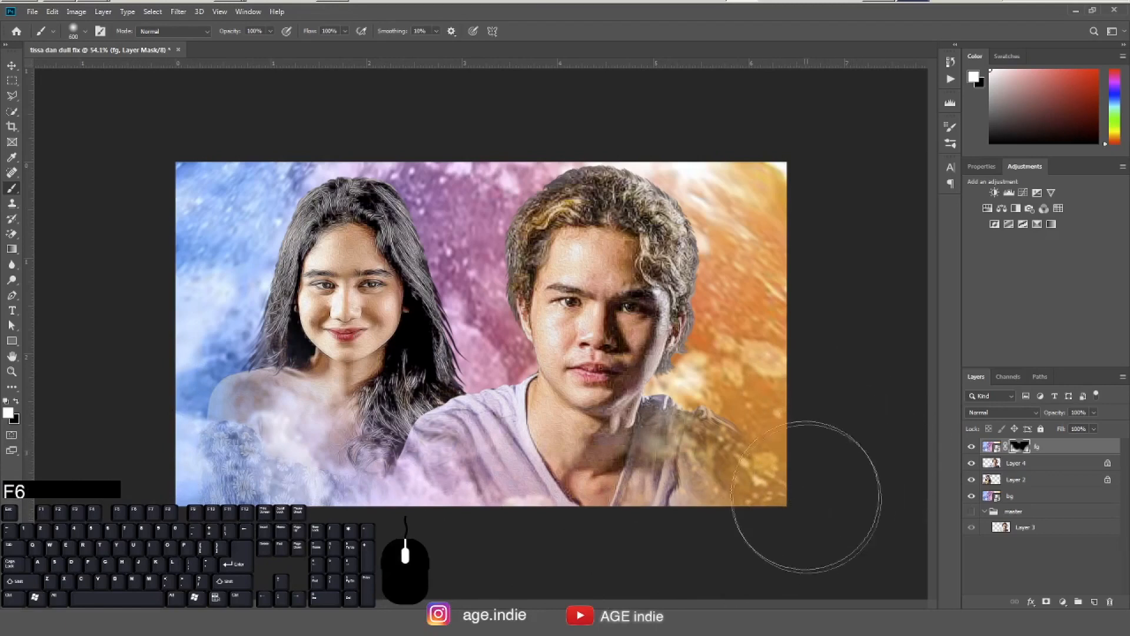
{"action": "left_click", "coordinate": [823, 515]}
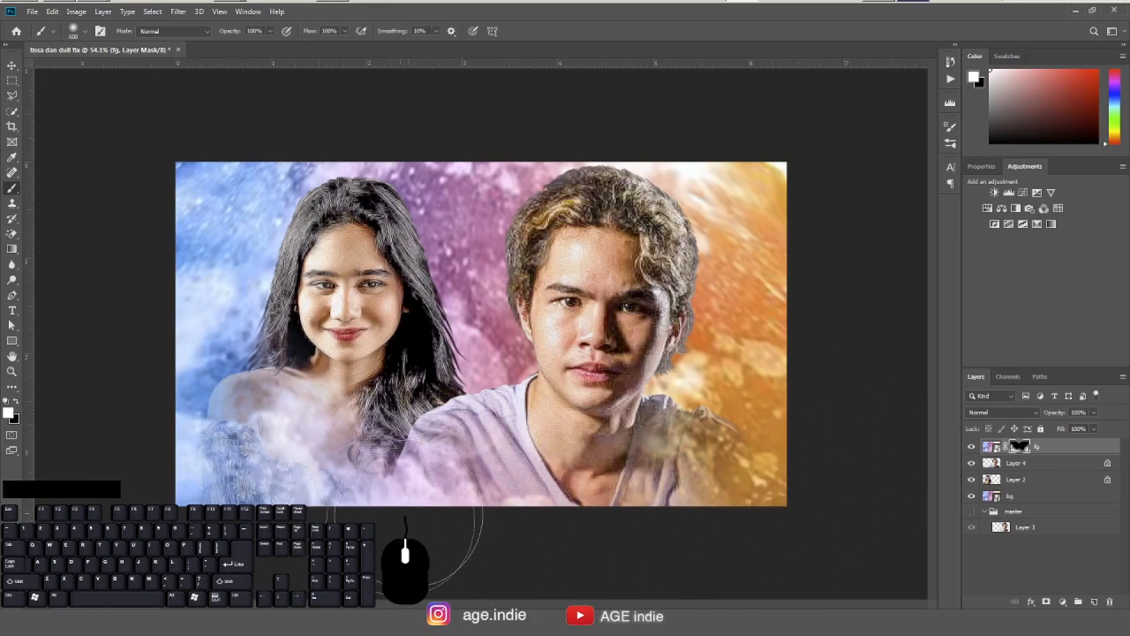
{"action": "left_click", "coordinate": [393, 511]}
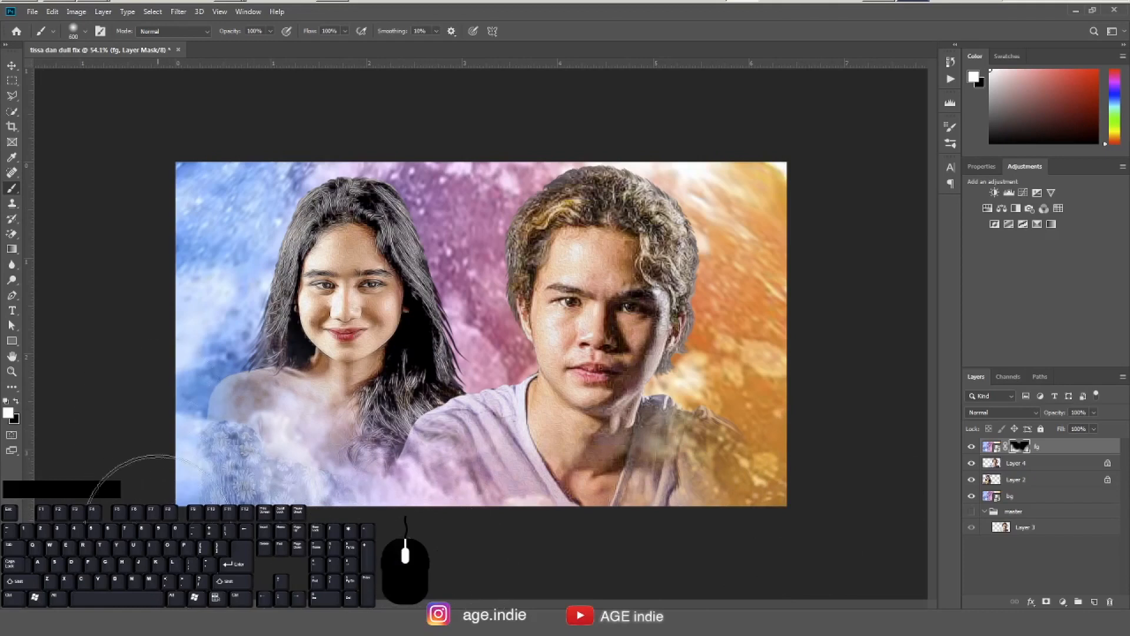
Touch up the fg mask with white along the canvas's left edge and black along its upper edge and upper-right corner.
{"action": "left_click", "coordinate": [176, 448]}
{"action": "left_click", "coordinate": [177, 448]}
{"action": "left_click", "coordinate": [113, 361]}
{"action": "left_click", "coordinate": [812, 149]}
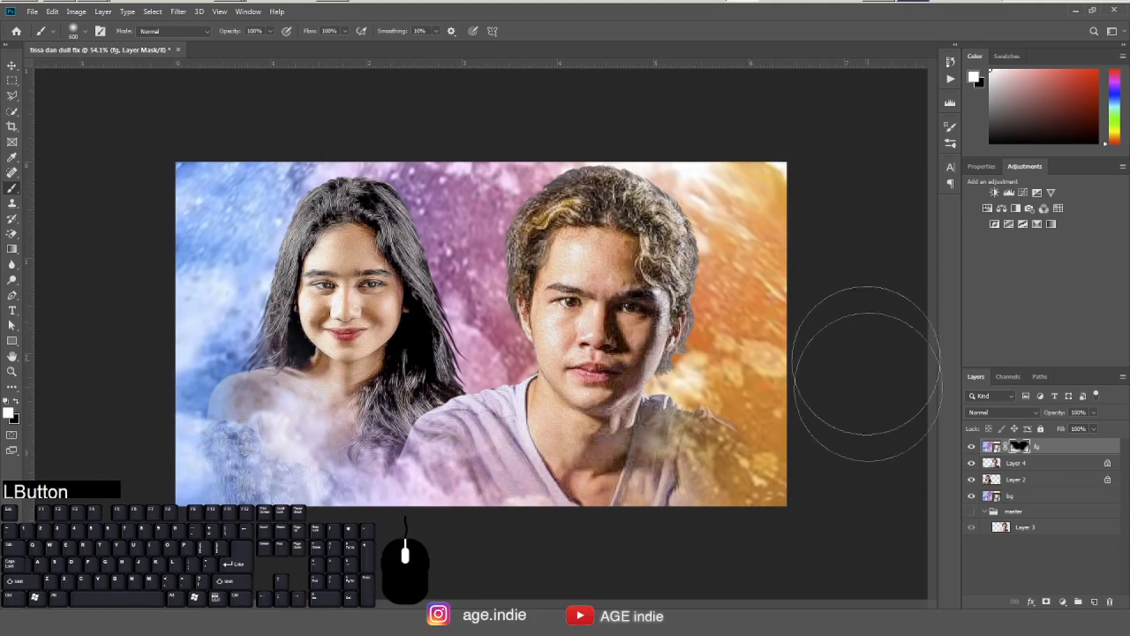
{"action": "key", "text": "p"}
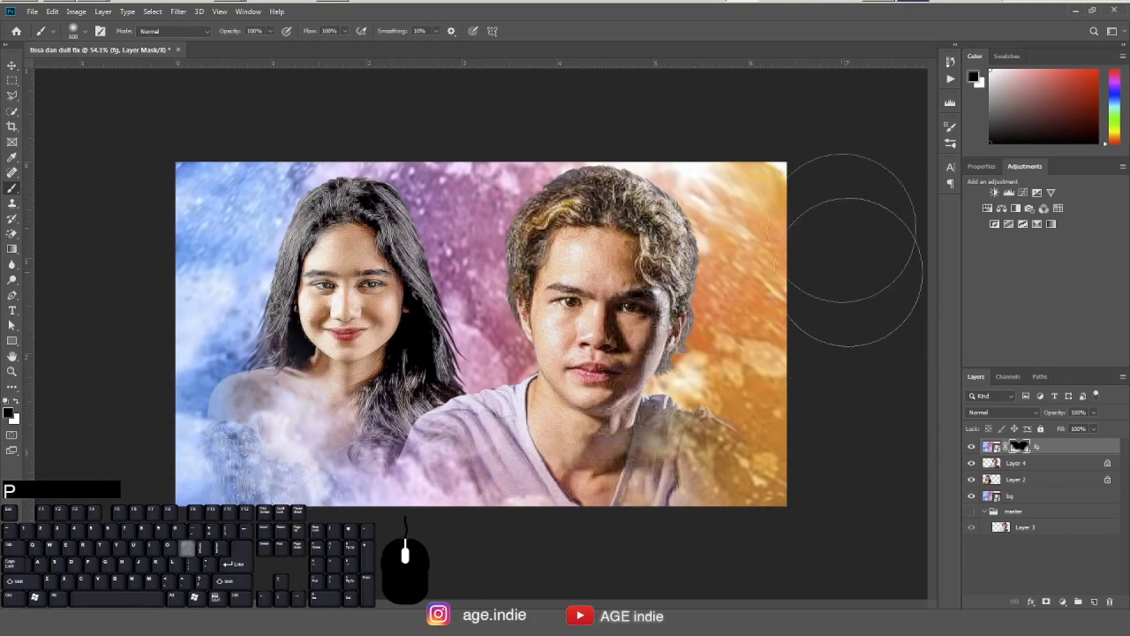
{"action": "left_click_drag", "start_coordinate": [788, 127], "coordinate": [858, 205]}
{"action": "mouse_move", "coordinate": [241, 130]}
{"action": "left_mouse_down"}
{"action": "mouse_move", "coordinate": [188, 145]}
{"action": "mouse_move", "coordinate": [404, 138]}
{"action": "mouse_move", "coordinate": [404, 126]}
{"action": "left_mouse_up"}
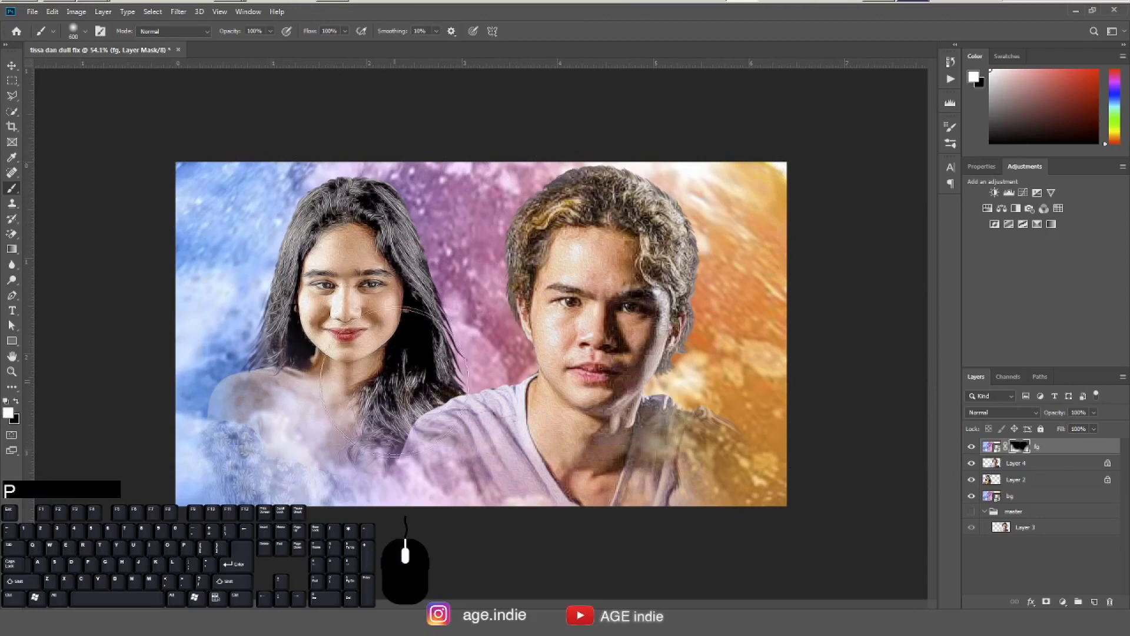
Paint black on the fg mask over the woman's neck, chest and hair and beside the man's head to clear leftover texture.
{"action": "left_click", "coordinate": [412, 356]}
{"action": "left_click", "coordinate": [413, 359]}
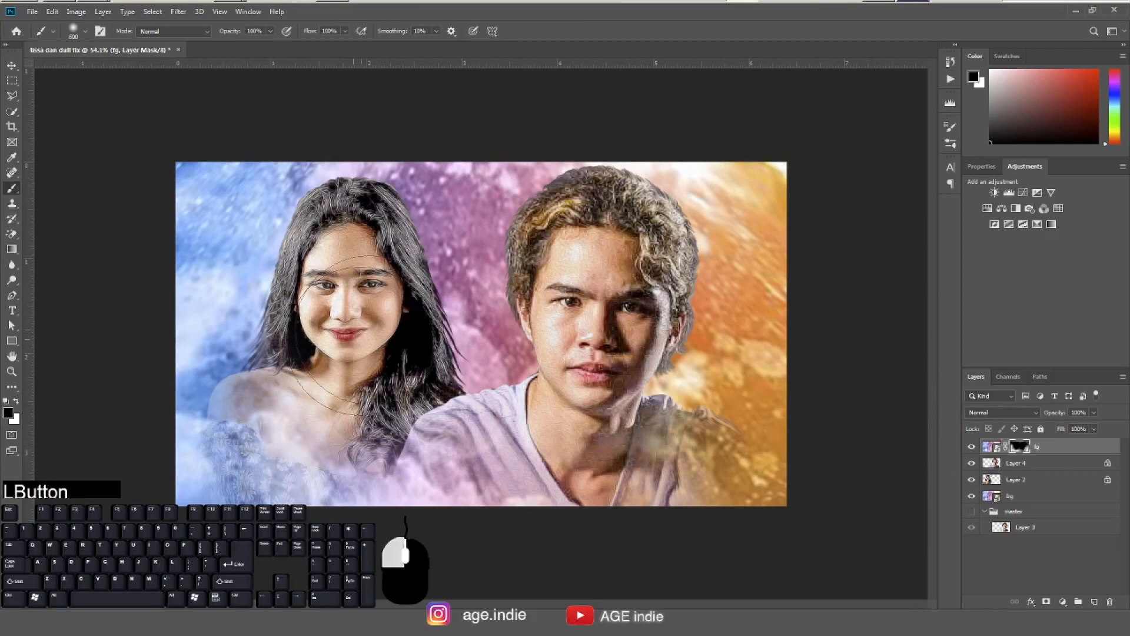
{"action": "left_click", "coordinate": [362, 353]}
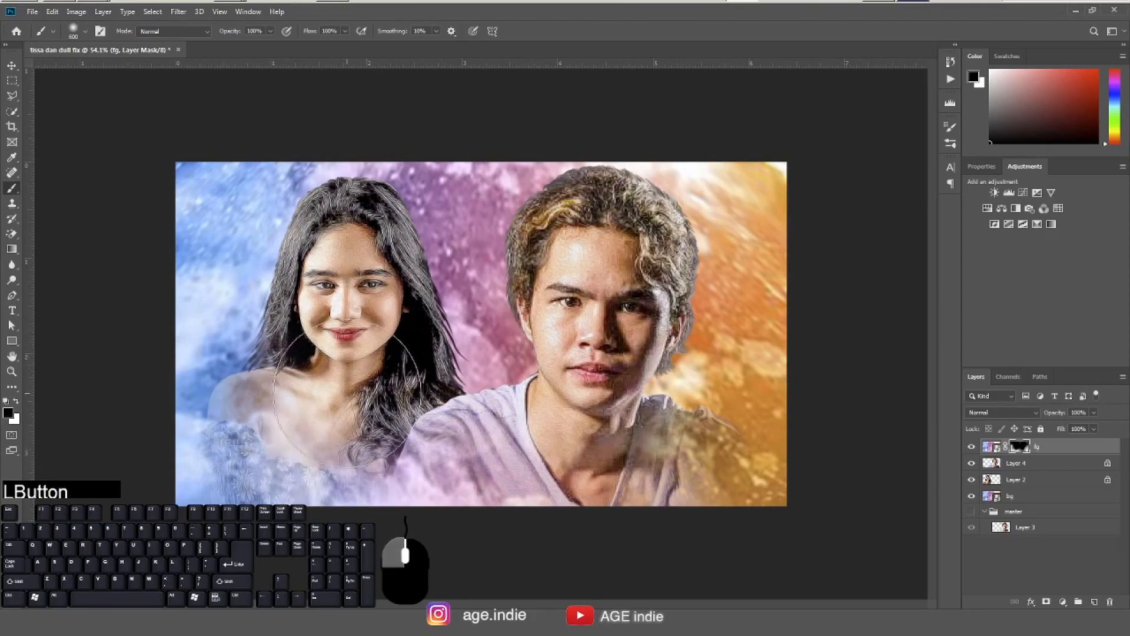
{"action": "left_click", "coordinate": [733, 212]}
{"action": "left_click", "coordinate": [782, 169]}
{"action": "left_click", "coordinate": [303, 213]}
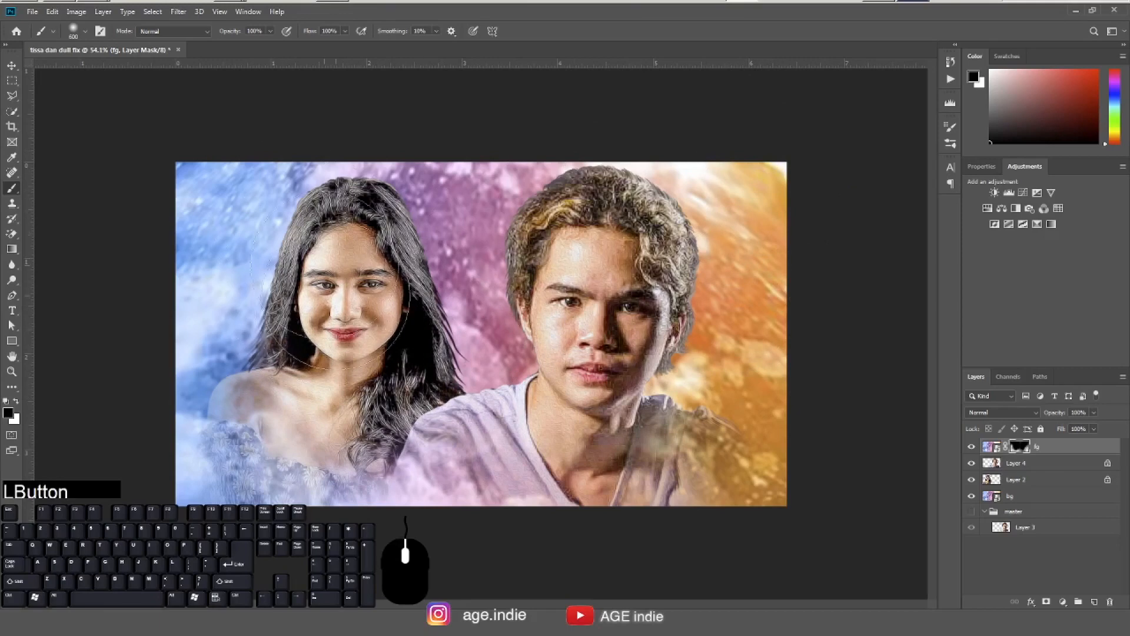
{"action": "left_click", "coordinate": [306, 283]}
{"action": "mouse_move", "coordinate": [709, 220]}
{"action": "left_mouse_down"}
{"action": "mouse_move", "coordinate": [729, 170]}
{"action": "mouse_move", "coordinate": [766, 186]}
{"action": "left_mouse_up"}
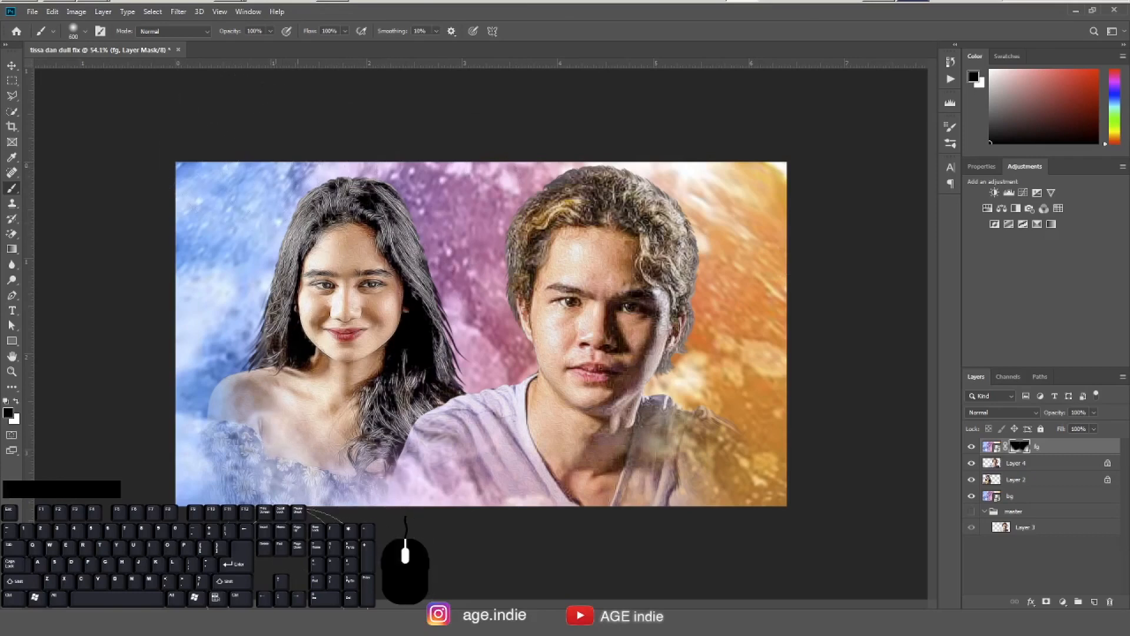
Paint white on the fg mask along the canvas's lower edge beneath the woman.
{"action": "key", "text": "p"}
{"action": "left_click", "coordinate": [218, 588]}
{"action": "left_click", "coordinate": [306, 582]}
{"action": "left_click", "coordinate": [433, 577]}
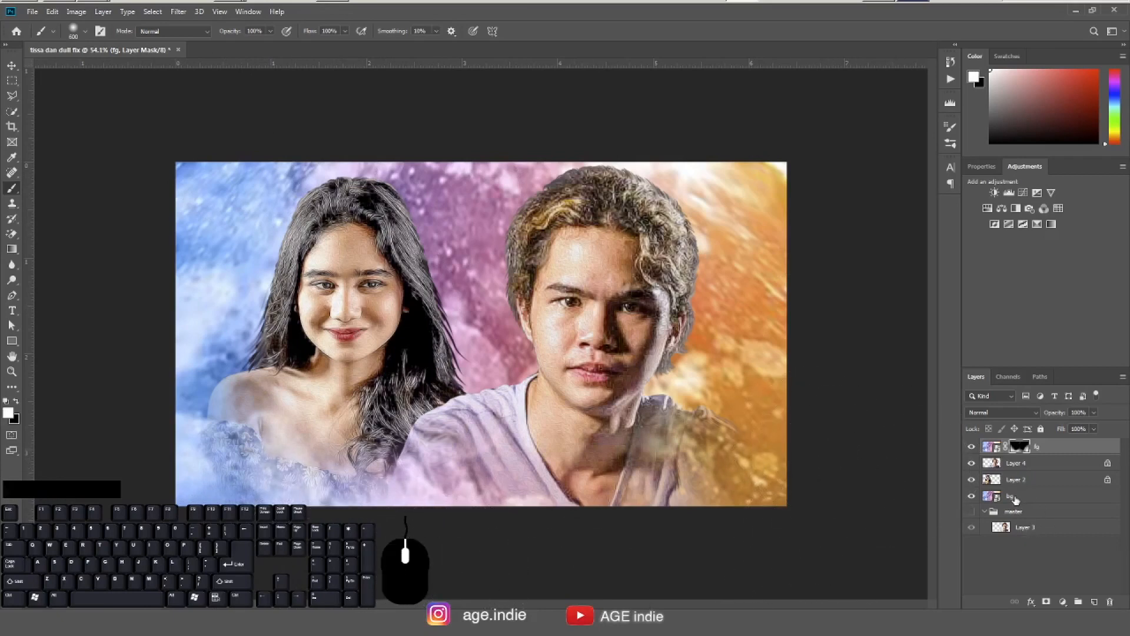
Add a new empty layer directly above bg and set its blend mode to Overlay.
{"action": "left_click", "coordinate": [999, 500]}
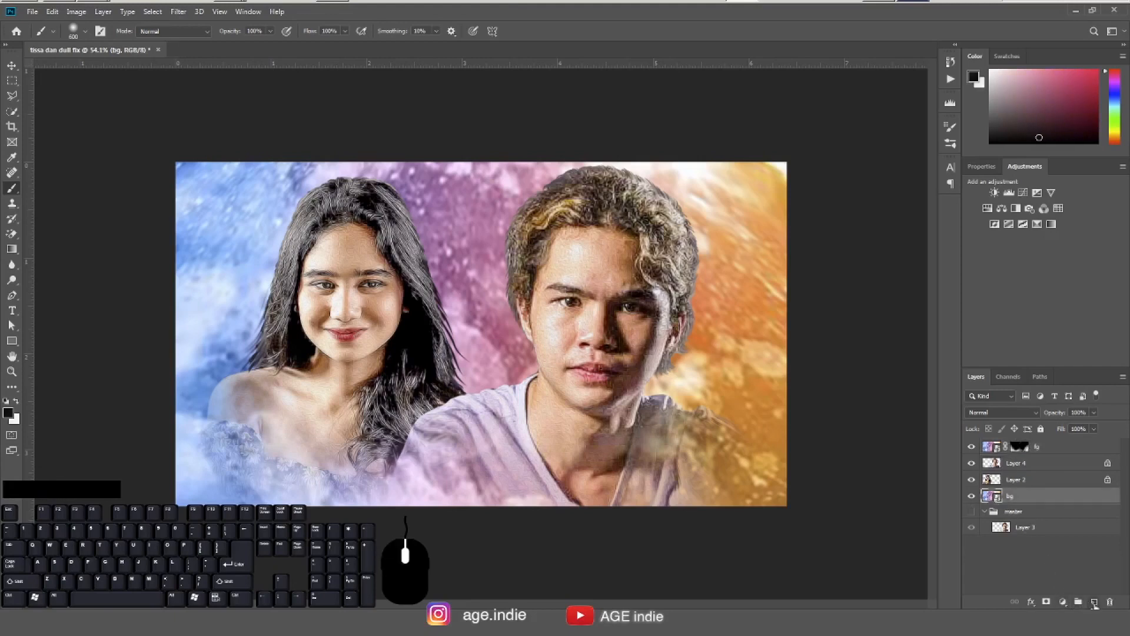
{"action": "left_click", "coordinate": [1095, 602]}
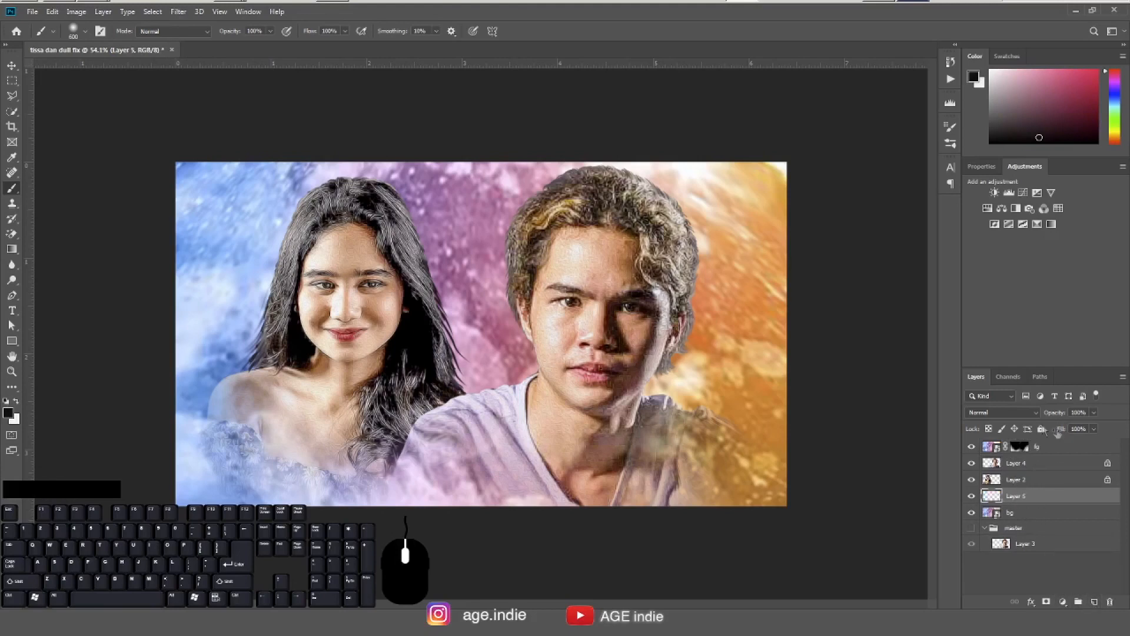
{"action": "left_click", "coordinate": [1006, 415]}
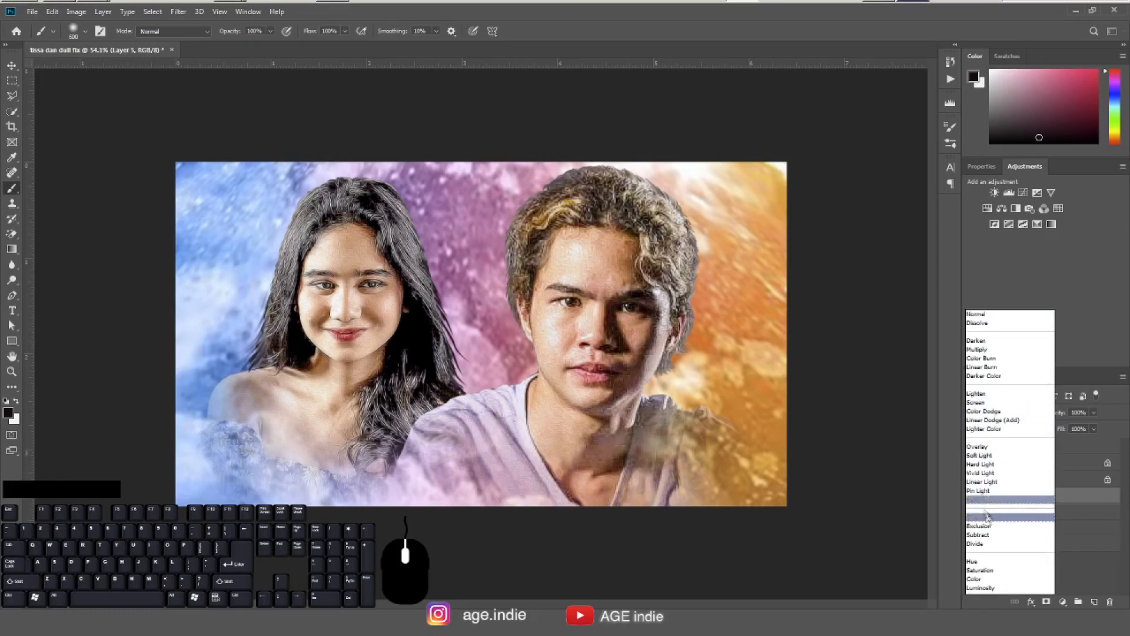
{"action": "left_click", "coordinate": [998, 447]}
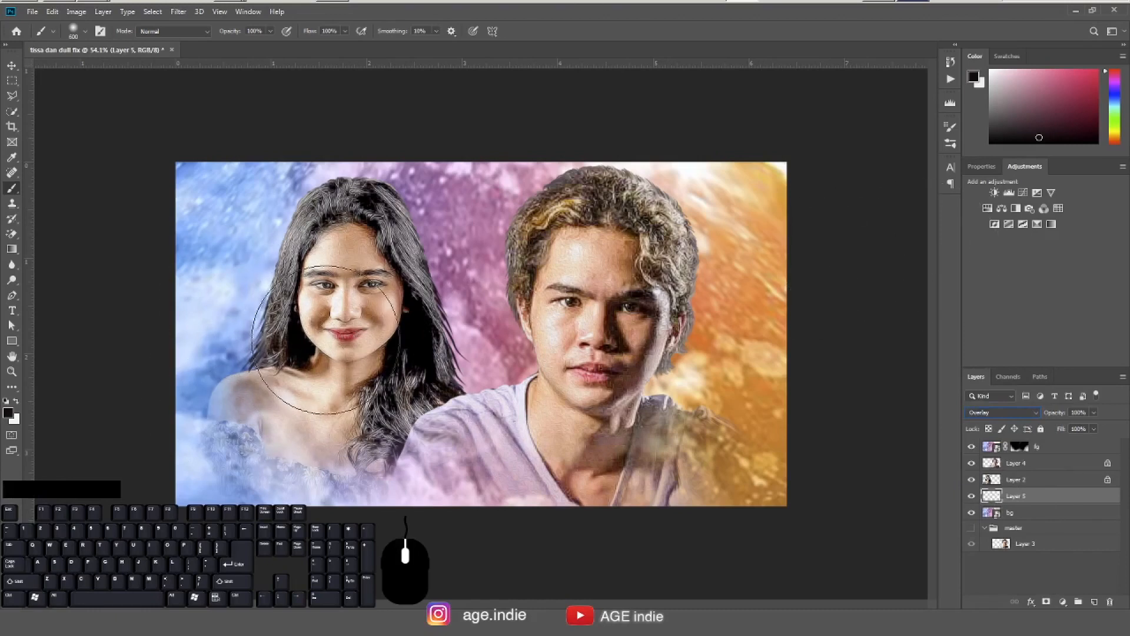
{"action": "key", "text": "p"}
{"action": "mouse_move", "coordinate": [298, 241]}
{"action": "left_mouse_down"}
{"action": "mouse_move", "coordinate": [282, 242]}
{"action": "mouse_move", "coordinate": [277, 295]}
{"action": "left_mouse_up"}
{"action": "key", "text": "ctrl+z"}
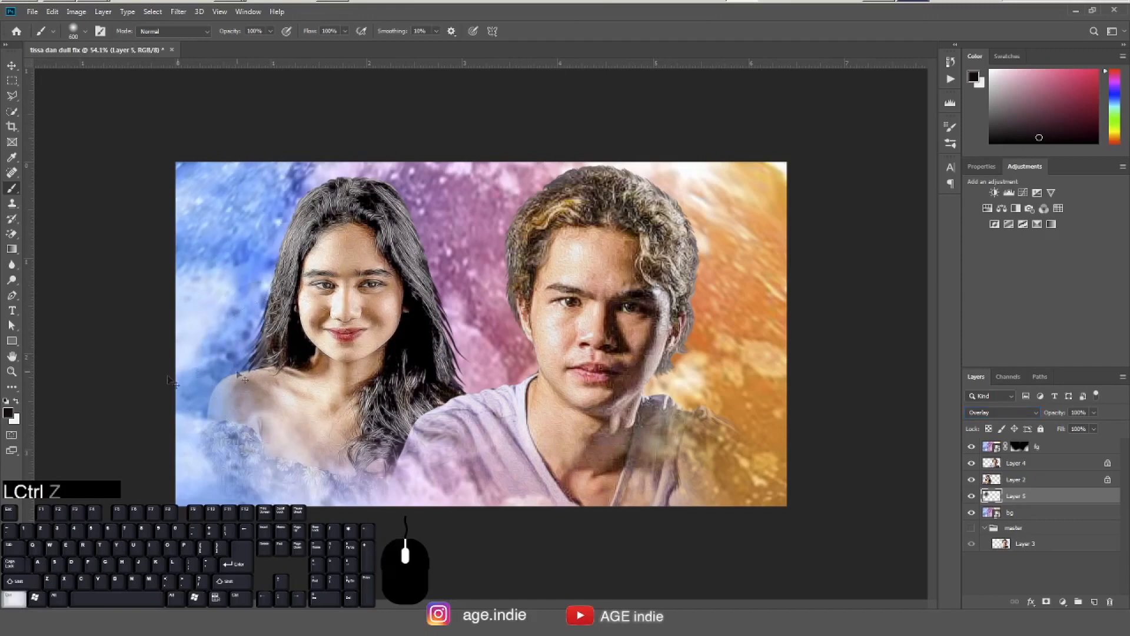
Paint white on the Overlay layer around the woman's hair and shoulders to brighten the background behind her.
{"action": "left_click", "coordinate": [16, 403]}
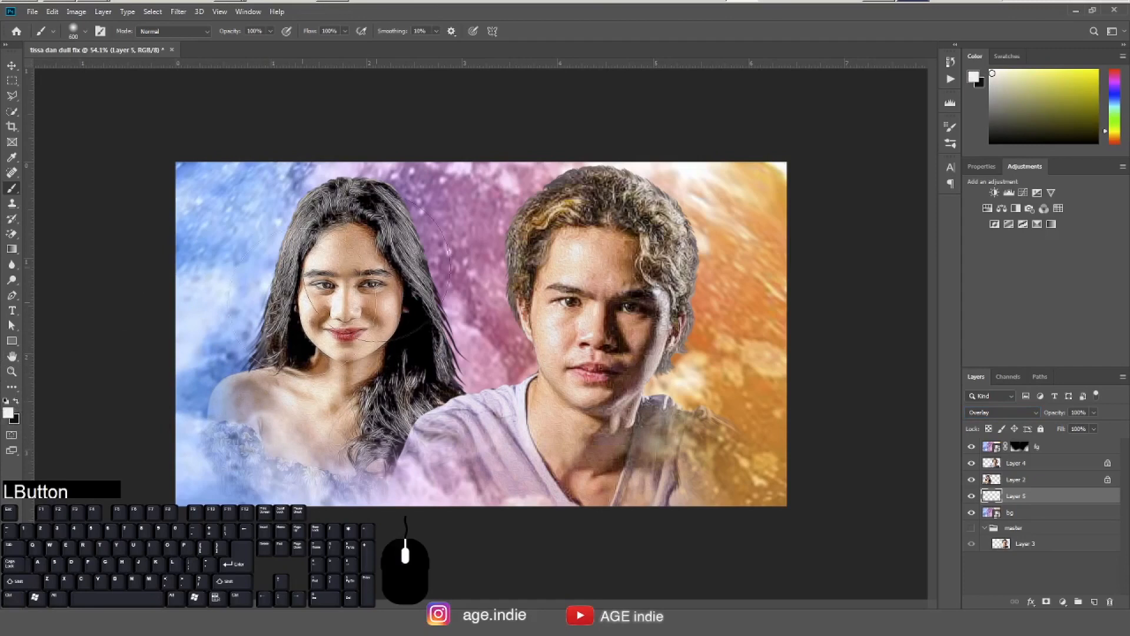
{"action": "mouse_move", "coordinate": [265, 235]}
{"action": "left_mouse_down"}
{"action": "mouse_move", "coordinate": [236, 306]}
{"action": "mouse_move", "coordinate": [233, 376]}
{"action": "left_mouse_up"}
{"action": "mouse_move", "coordinate": [300, 380]}
{"action": "left_mouse_down"}
{"action": "mouse_move", "coordinate": [495, 430]}
{"action": "mouse_move", "coordinate": [286, 405]}
{"action": "mouse_move", "coordinate": [324, 350]}
{"action": "mouse_move", "coordinate": [270, 393]}
{"action": "mouse_move", "coordinate": [265, 383]}
{"action": "mouse_move", "coordinate": [292, 376]}
{"action": "mouse_move", "coordinate": [255, 376]}
{"action": "mouse_move", "coordinate": [315, 237]}
{"action": "mouse_move", "coordinate": [383, 250]}
{"action": "mouse_move", "coordinate": [384, 234]}
{"action": "mouse_move", "coordinate": [415, 258]}
{"action": "mouse_move", "coordinate": [452, 330]}
{"action": "mouse_move", "coordinate": [455, 387]}
{"action": "mouse_move", "coordinate": [384, 247]}
{"action": "left_mouse_up"}
{"action": "left_click", "coordinate": [363, 223]}
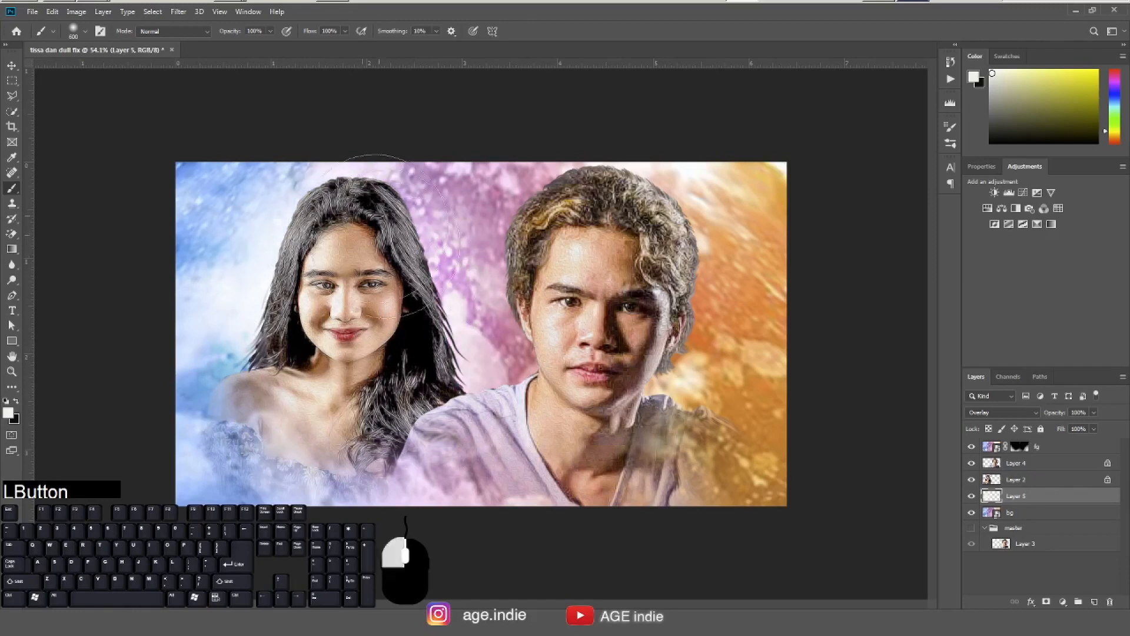
Paint white on the Overlay layer around both sides of the man's head and shoulders to brighten the background behind him.
{"action": "left_click", "coordinate": [510, 351]}
{"action": "left_click_drag", "start_coordinate": [568, 244], "coordinate": [553, 353]}
{"action": "left_click", "coordinate": [540, 377]}
{"action": "left_click_drag", "start_coordinate": [639, 392], "coordinate": [650, 394]}
{"action": "left_click_drag", "start_coordinate": [671, 371], "coordinate": [701, 295]}
{"action": "left_click", "coordinate": [686, 227]}
{"action": "left_click", "coordinate": [704, 416]}
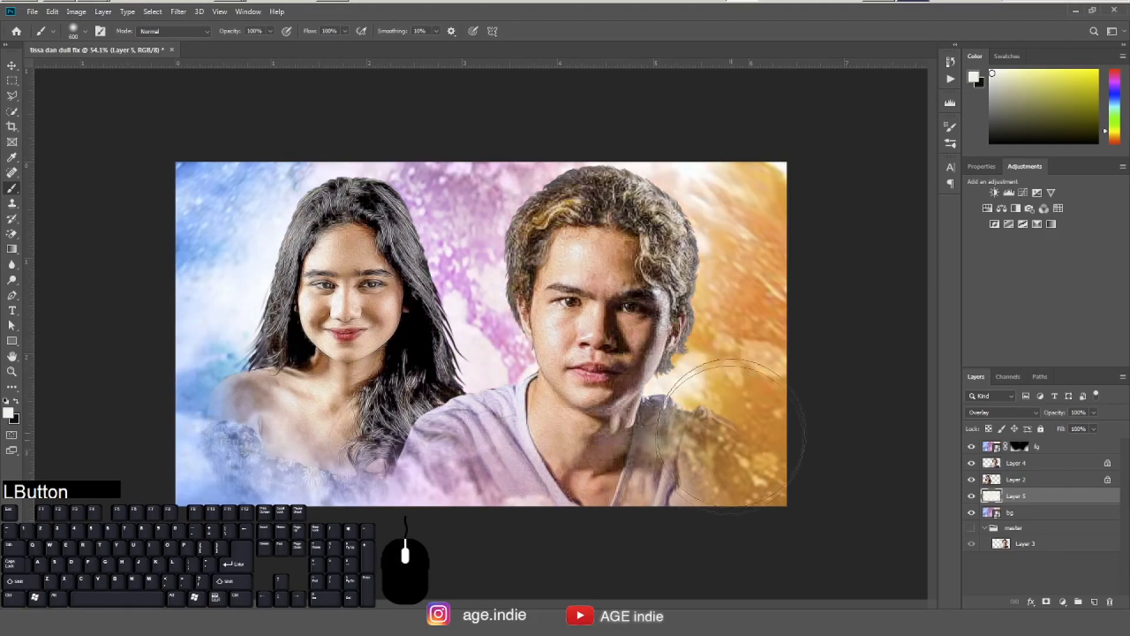
{"action": "left_click", "coordinate": [551, 358]}
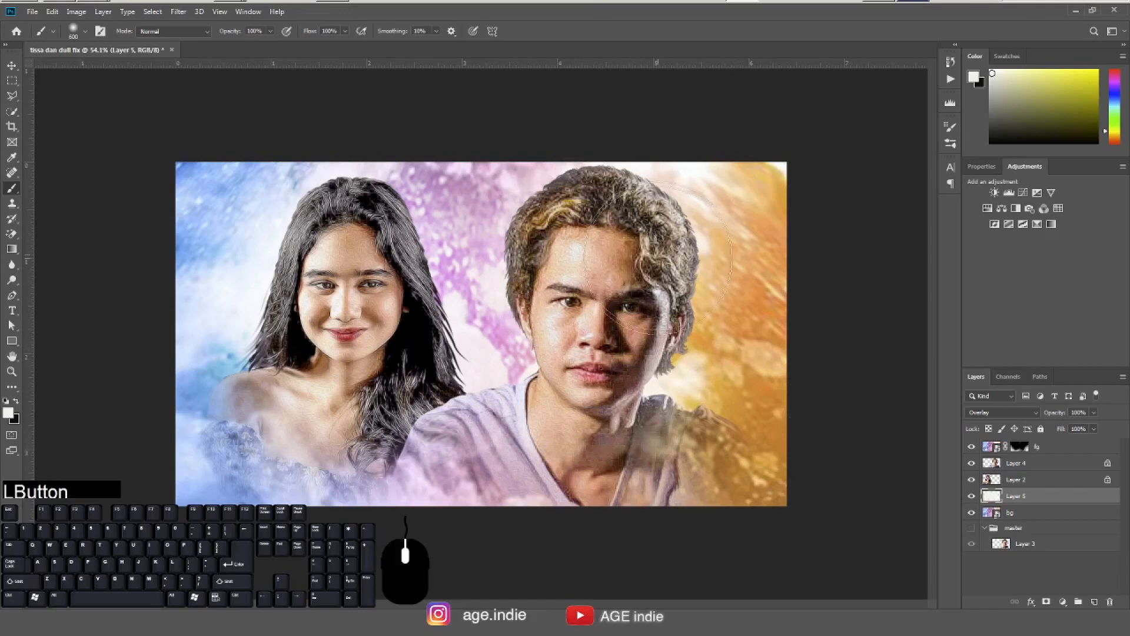
{"action": "left_click", "coordinate": [673, 253]}
{"action": "left_click", "coordinate": [676, 334]}
Add more white strokes on the Overlay layer around the woman and the man to strengthen the glow behind both.
{"action": "left_click", "coordinate": [304, 372]}
{"action": "left_click", "coordinate": [251, 388]}
{"action": "left_click", "coordinate": [329, 257]}
{"action": "left_click", "coordinate": [311, 234]}
{"action": "left_click", "coordinate": [382, 261]}
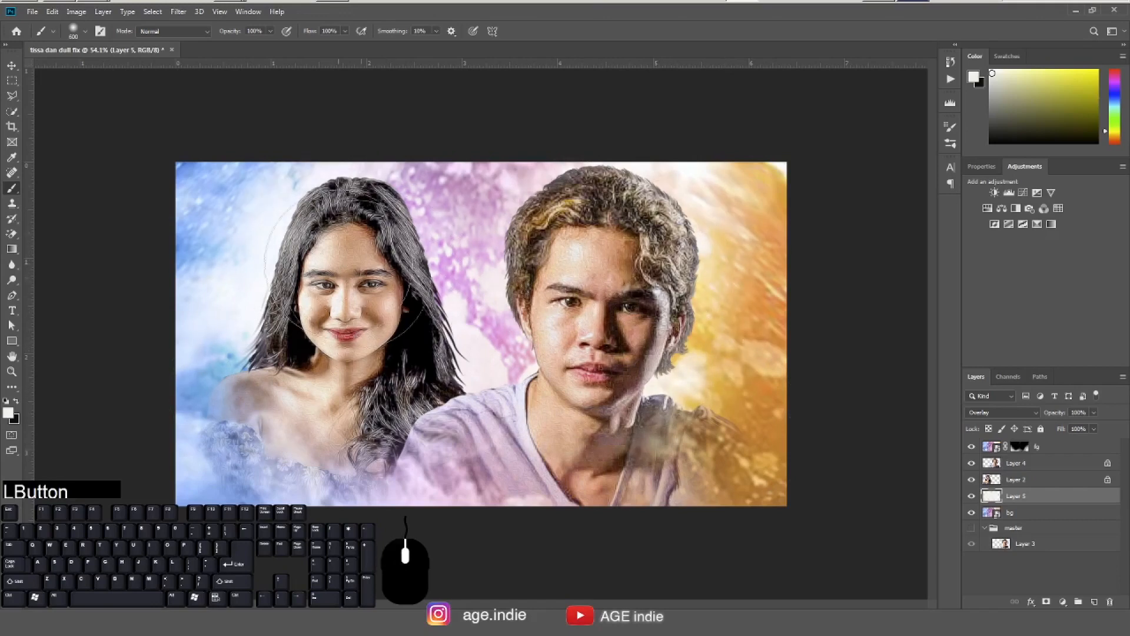
{"action": "left_click", "coordinate": [615, 333]}
{"action": "left_click", "coordinate": [630, 389]}
{"action": "left_click", "coordinate": [256, 392]}
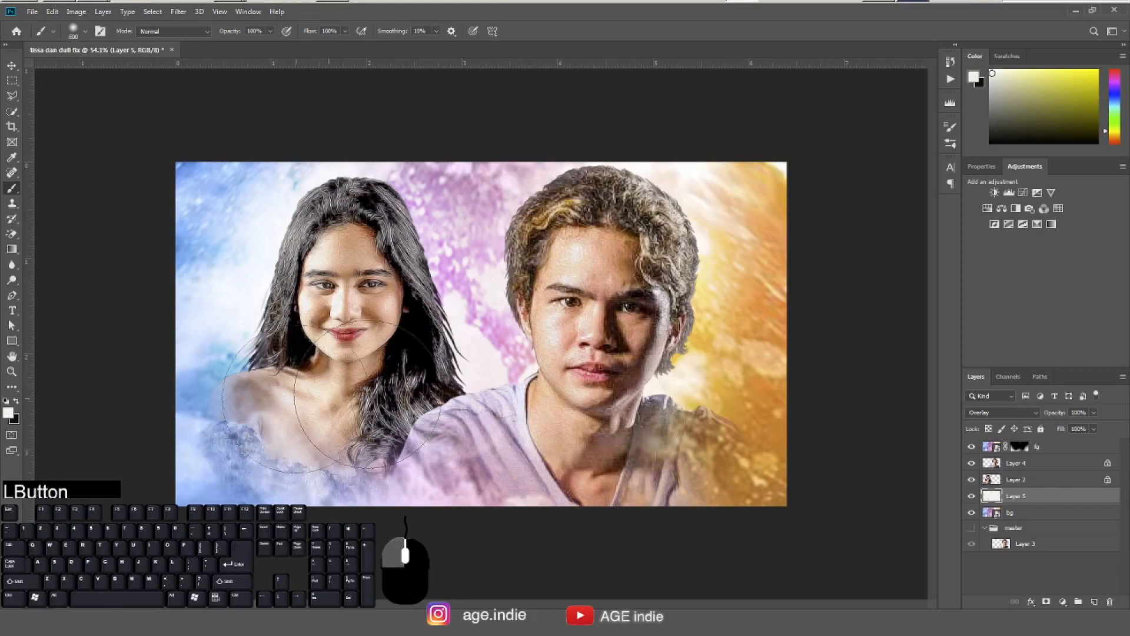
{"action": "left_click", "coordinate": [689, 326]}
{"action": "left_click", "coordinate": [668, 306]}
{"action": "left_click", "coordinate": [665, 328]}
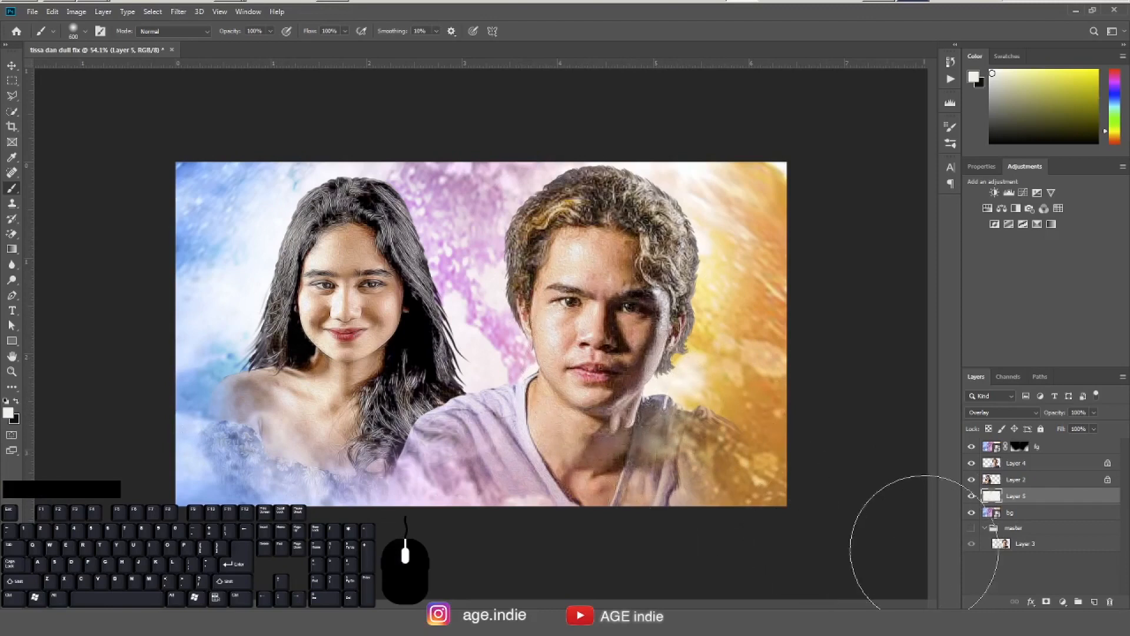
Add a Normal-mode layer above the Overlay layer and paint white behind the man's left side with a brush of about 400.
{"action": "left_click", "coordinate": [1093, 601]}
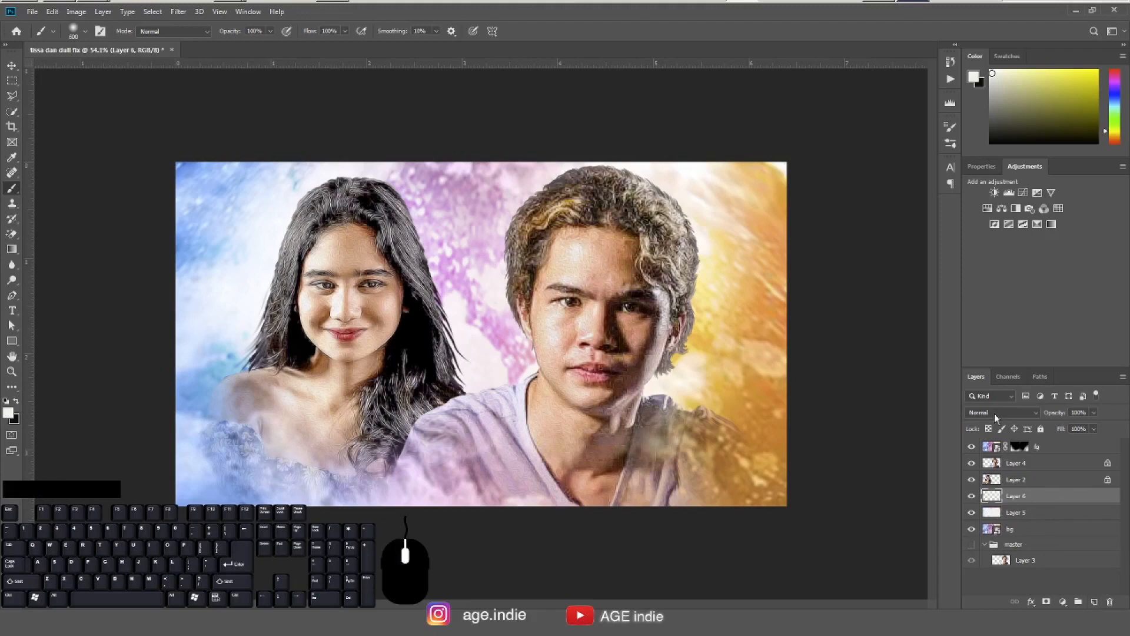
{"action": "key", "text": "bracketleft"}
{"action": "key", "text": "bracketleft"}
{"action": "key", "text": "bracketleft"}
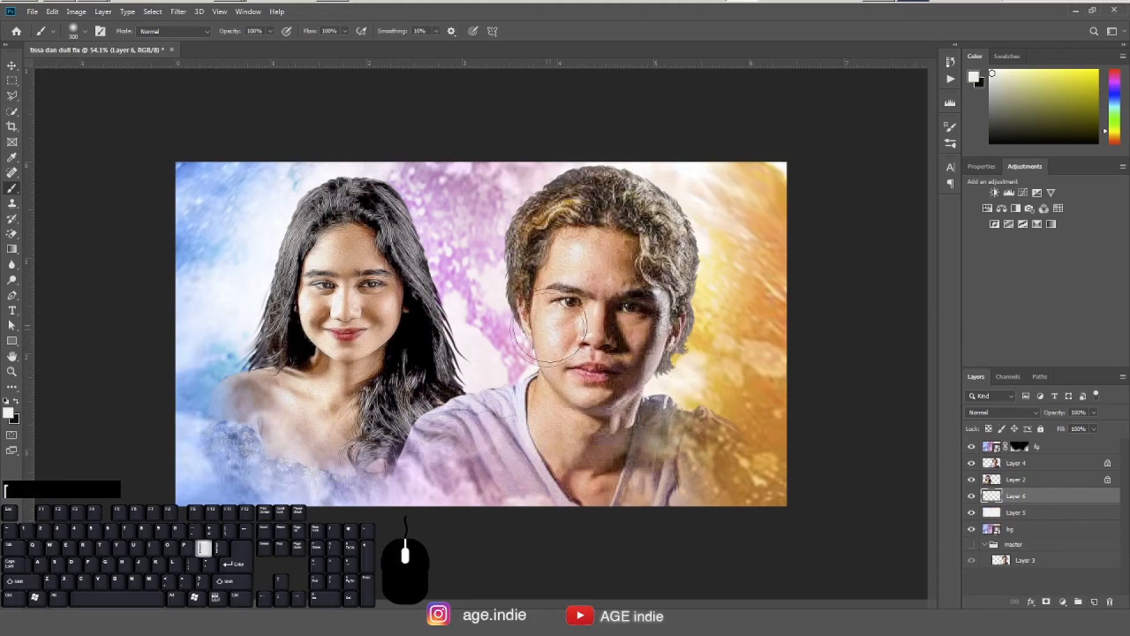
{"action": "key", "text": "bracketright"}
{"action": "key", "text": "bracketright"}
{"action": "left_click", "coordinate": [556, 256]}
{"action": "left_click", "coordinate": [566, 309]}
{"action": "key", "text": "bracketleft"}
{"action": "left_click", "coordinate": [562, 348]}
{"action": "key", "text": "bracketright"}
{"action": "left_click", "coordinate": [551, 364]}
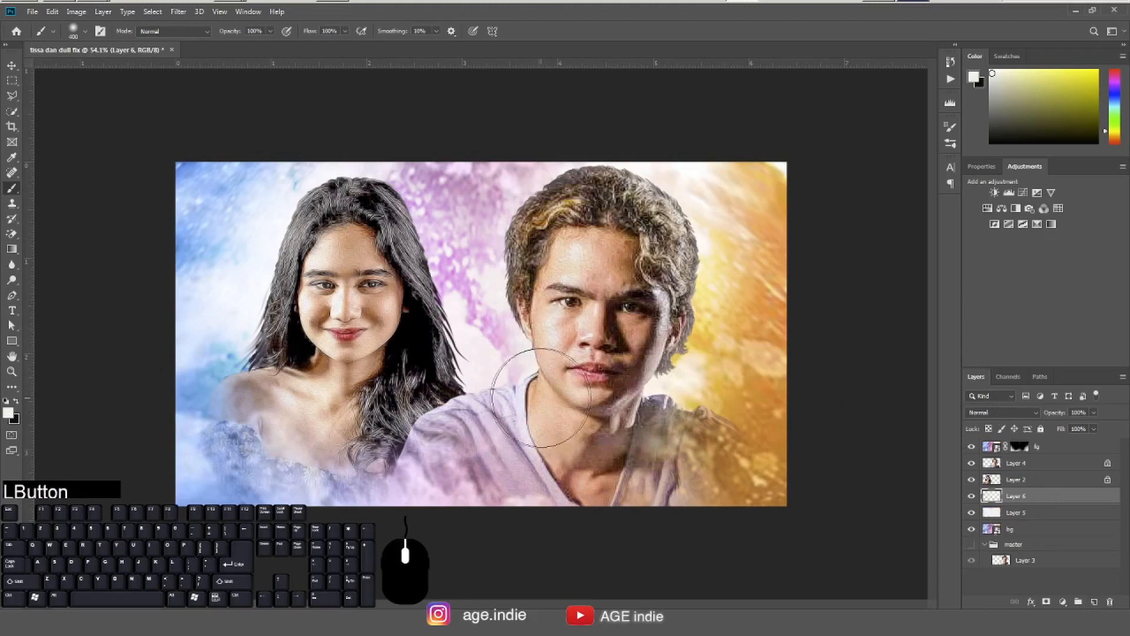
{"action": "left_click", "coordinate": [509, 415]}
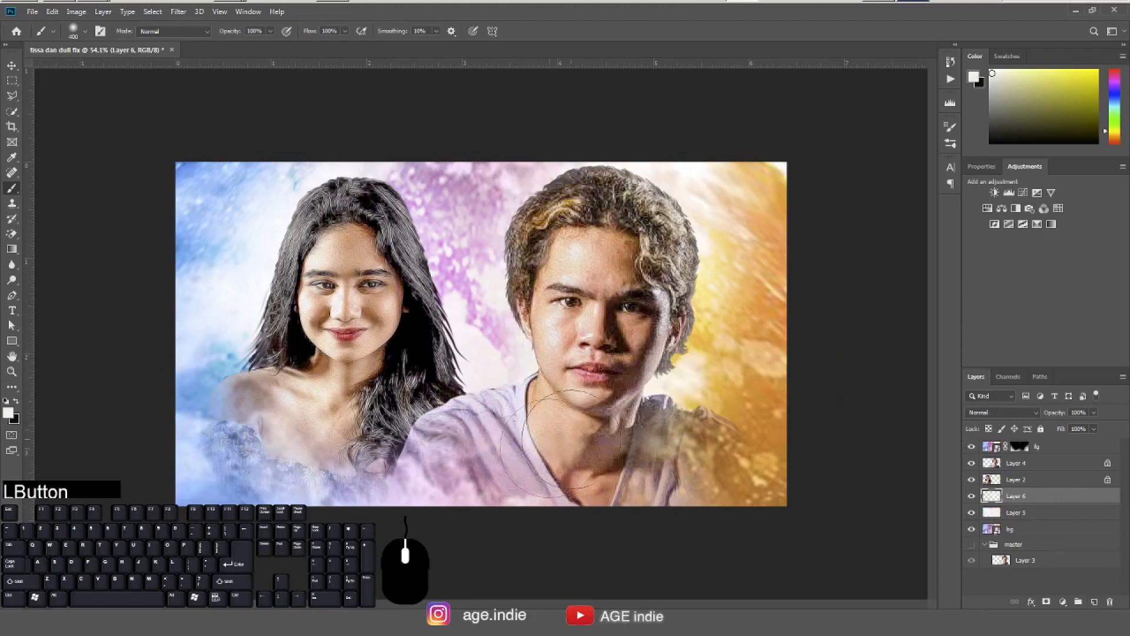
Enlarge the brush to 500 and paint white on the new Normal layer behind the man's right side and the top of his head.
{"action": "key", "text": "bracketright"}
{"action": "left_click", "coordinate": [636, 346]}
{"action": "left_click", "coordinate": [638, 333]}
{"action": "left_click", "coordinate": [643, 371]}
{"action": "left_click", "coordinate": [653, 435]}
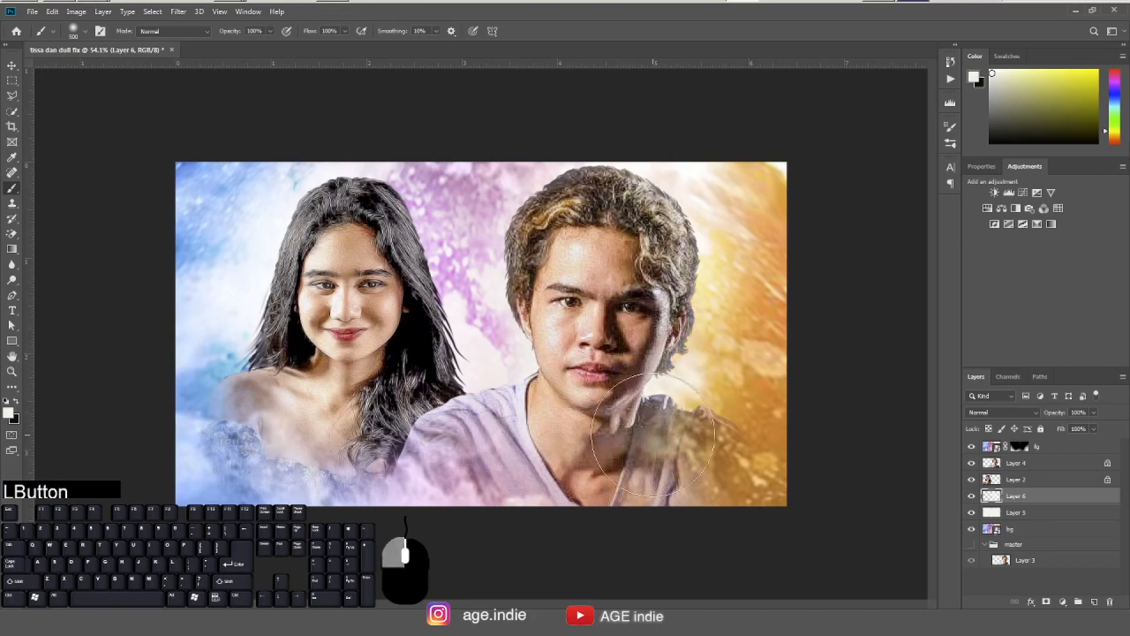
{"action": "left_click", "coordinate": [653, 293]}
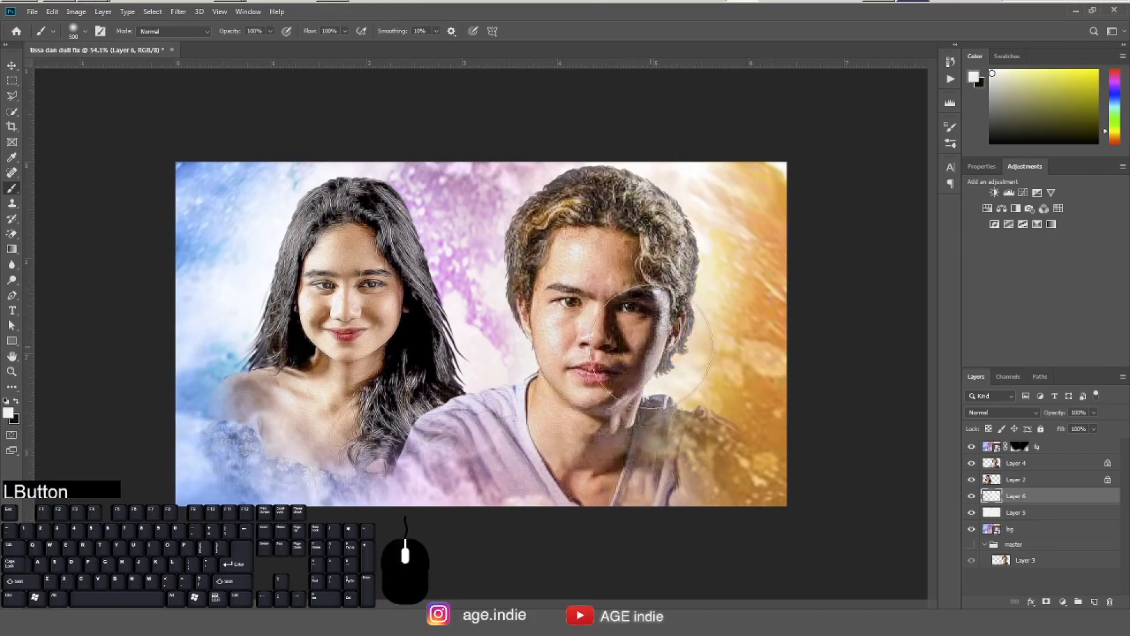
{"action": "left_click", "coordinate": [624, 242]}
{"action": "left_click", "coordinate": [582, 228]}
Paint white on the Normal layer behind the woman's hair, head and shoulders, using brush sizes between 500 and 700.
{"action": "left_click", "coordinate": [400, 296]}
{"action": "left_click", "coordinate": [406, 292]}
{"action": "key", "text": "bracketright"}
{"action": "key", "text": "bracketright"}
{"action": "left_click", "coordinate": [393, 277]}
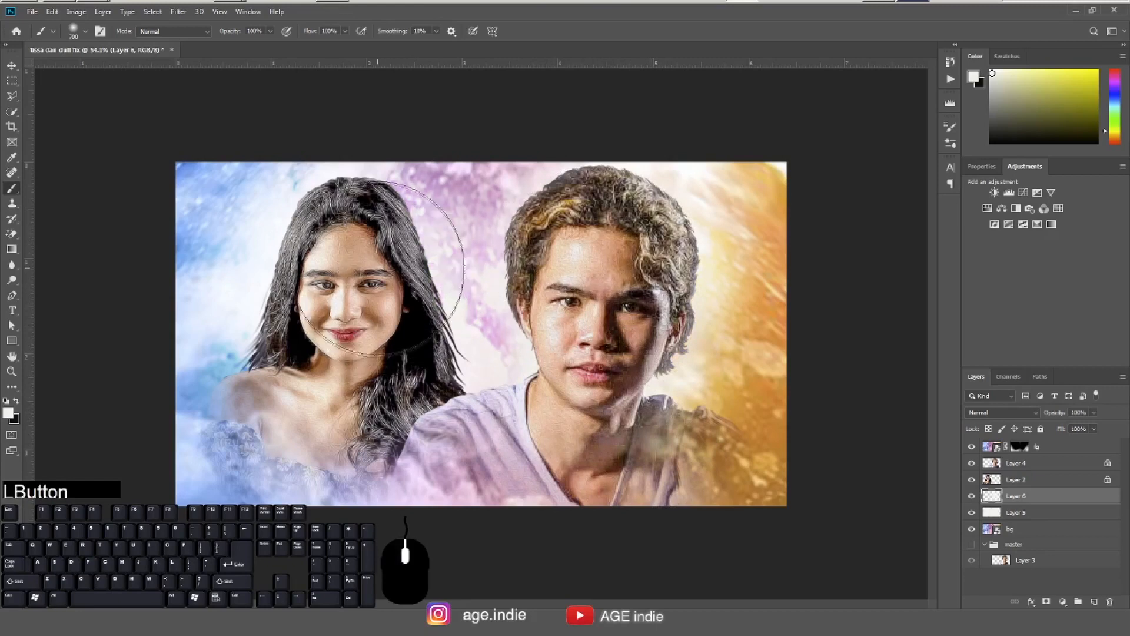
{"action": "key", "text": "bracketleft"}
{"action": "key", "text": "bracketleft"}
{"action": "left_click", "coordinate": [372, 230]}
{"action": "left_click", "coordinate": [349, 229]}
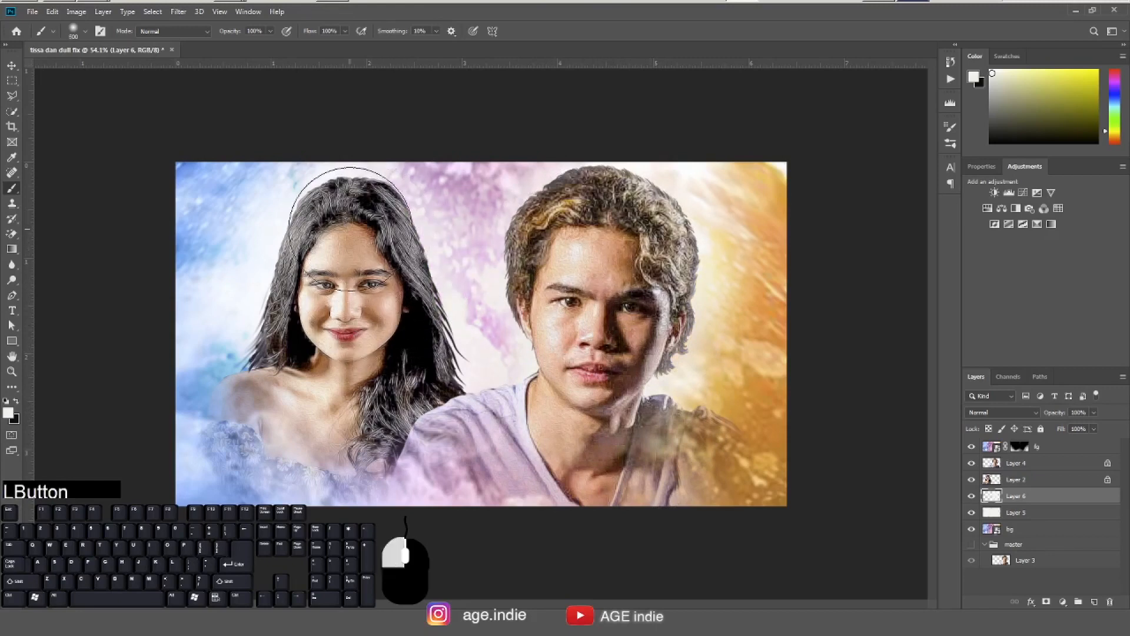
{"action": "left_click", "coordinate": [280, 390]}
{"action": "left_click", "coordinate": [305, 436]}
{"action": "left_click", "coordinate": [439, 440]}
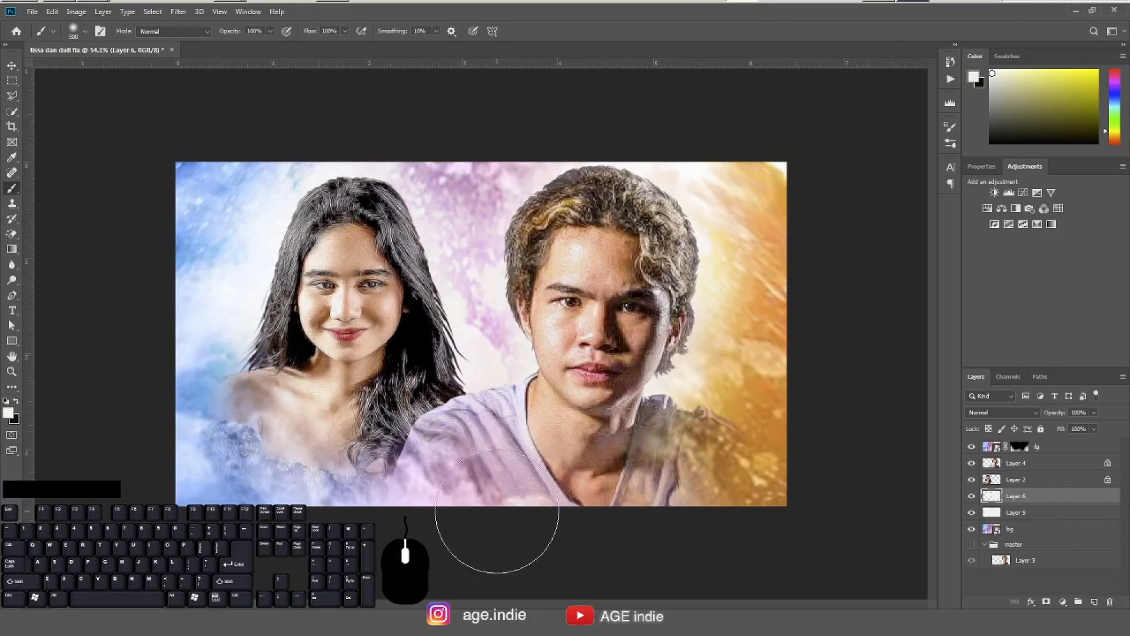
Bring the picture_frame_PNG170 image in below the portrait layers and position it so it frames the woman from behind.
{"action": "key", "text": "F6"}
{"action": "left_click", "coordinate": [13, 66]}
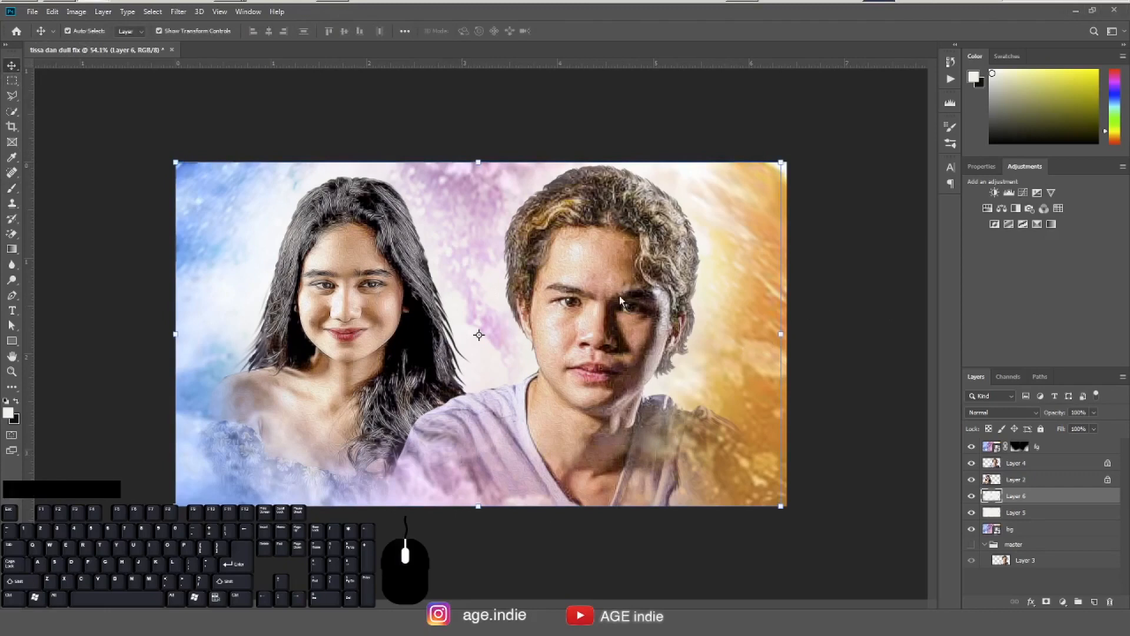
{"action": "left_click", "coordinate": [860, 164]}
{"action": "left_click_drag", "start_coordinate": [471, 250], "coordinate": [288, 287]}
{"action": "left_click_drag", "start_coordinate": [499, 204], "coordinate": [356, 187]}
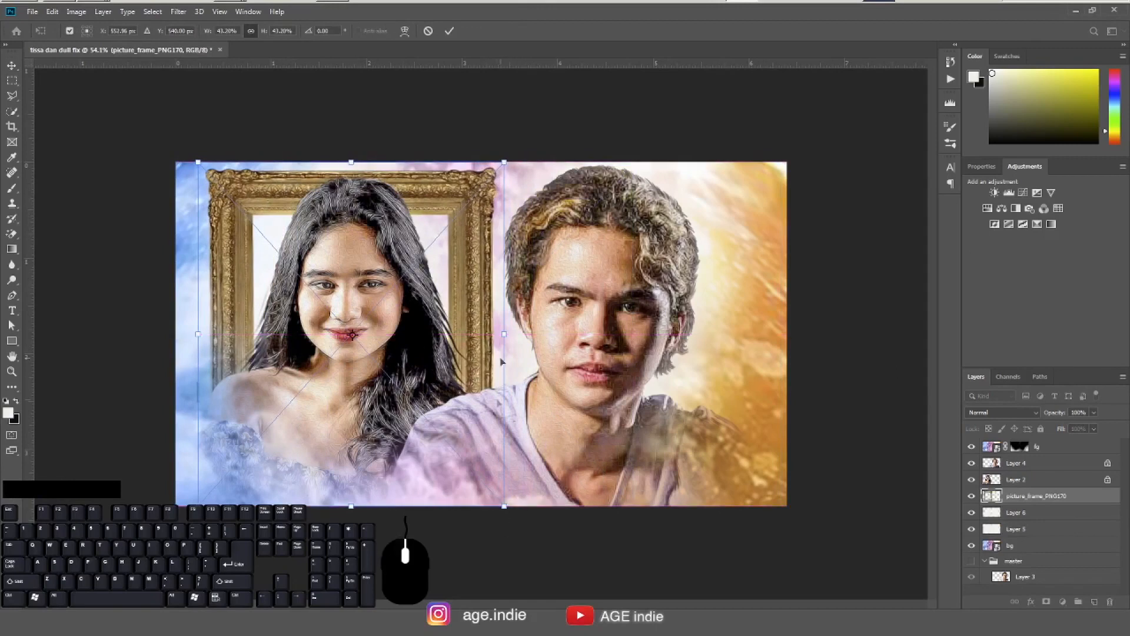
{"action": "left_click_drag", "start_coordinate": [465, 246], "coordinate": [467, 240]}
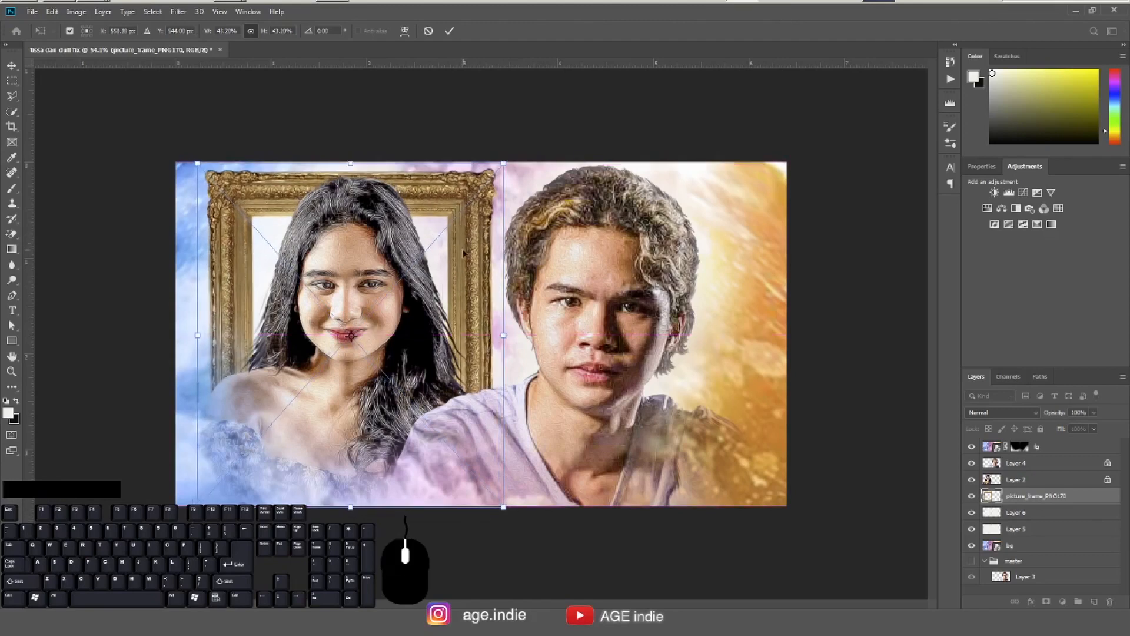
{"action": "key", "text": "Return"}
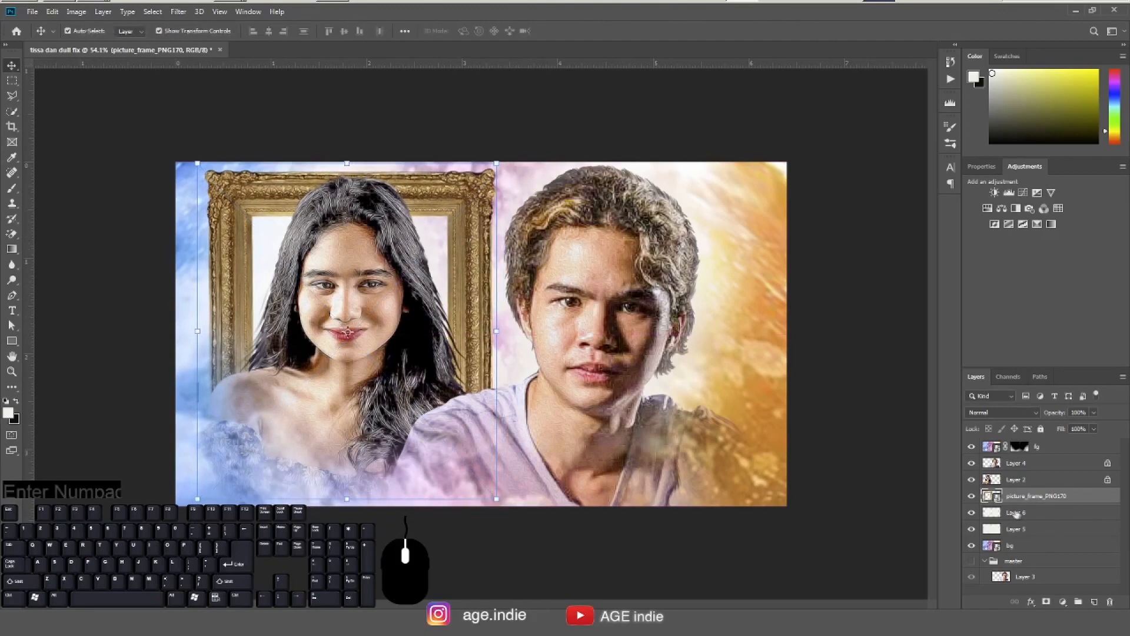
Rename the picture_frame_PNG170 layer to "picture frame".
{"action": "key", "text": "ctrl+r"}
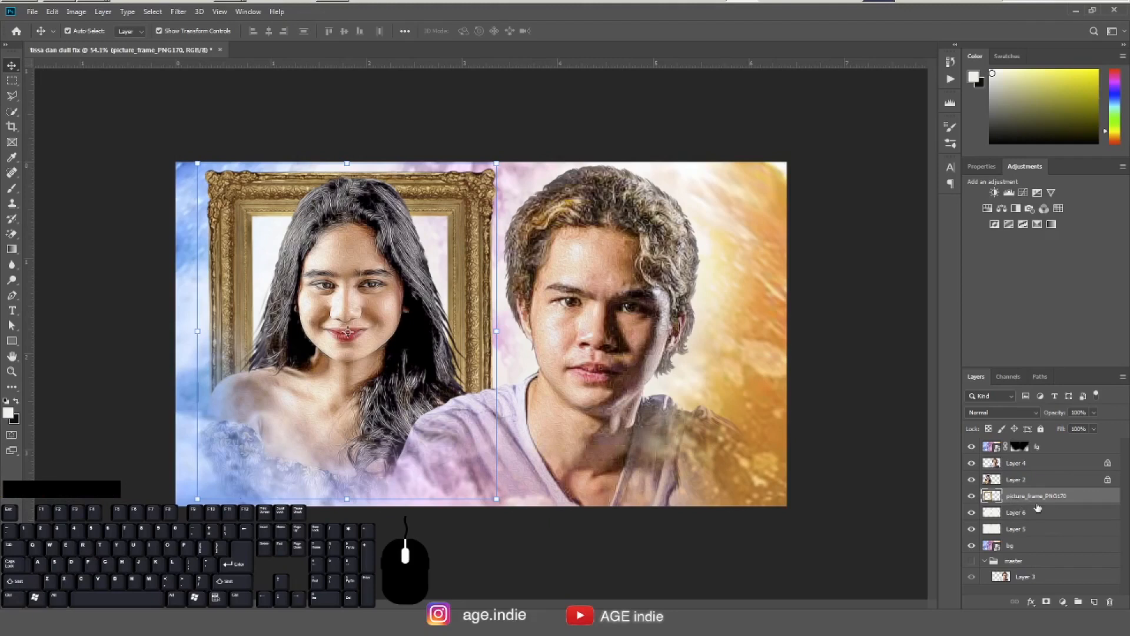
{"action": "double_click", "coordinate": [1037, 498]}
{"action": "type", "text": "picture"}
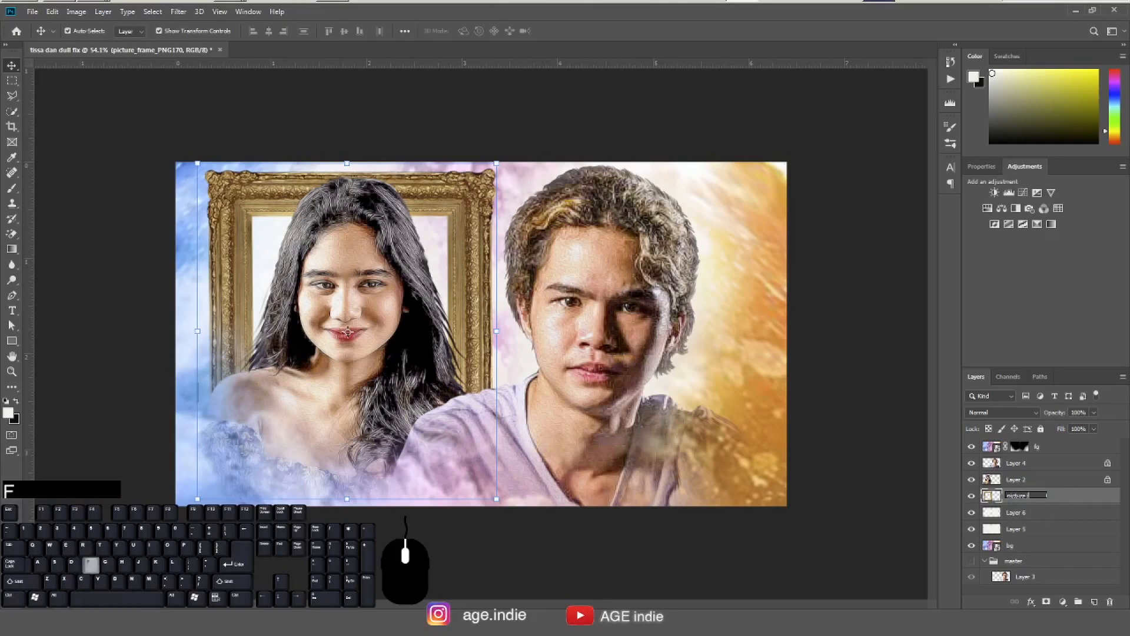
{"action": "left_click", "coordinate": [994, 501]}
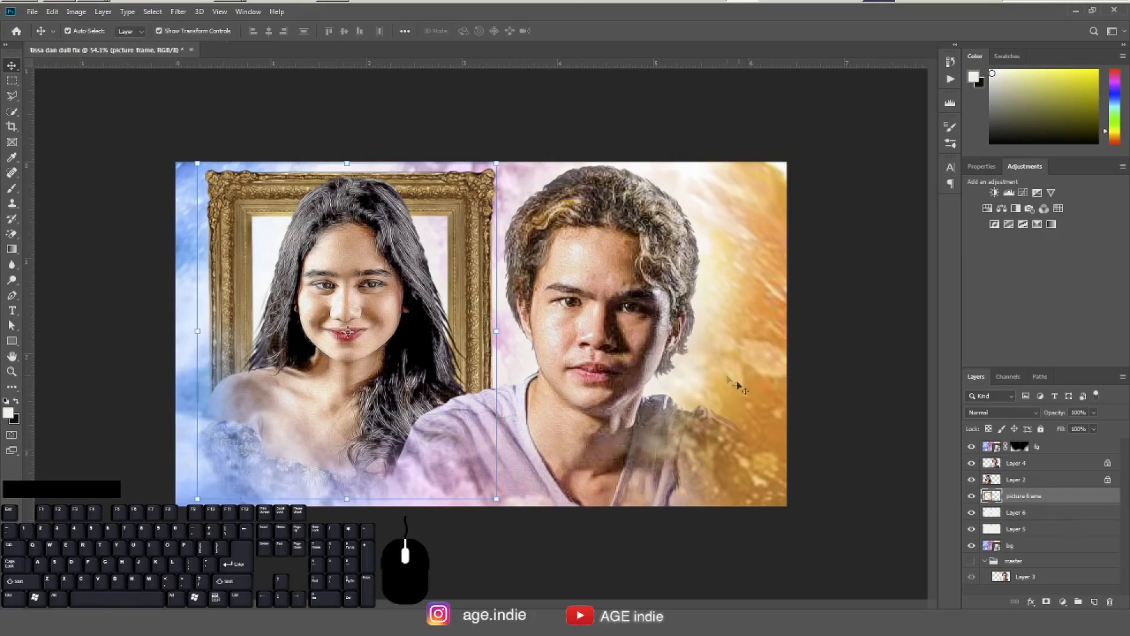
Select the frame's inner area with a rectangular marquee, delete its flat gold inner border, and clear the selection.
{"action": "left_click", "coordinate": [12, 82]}
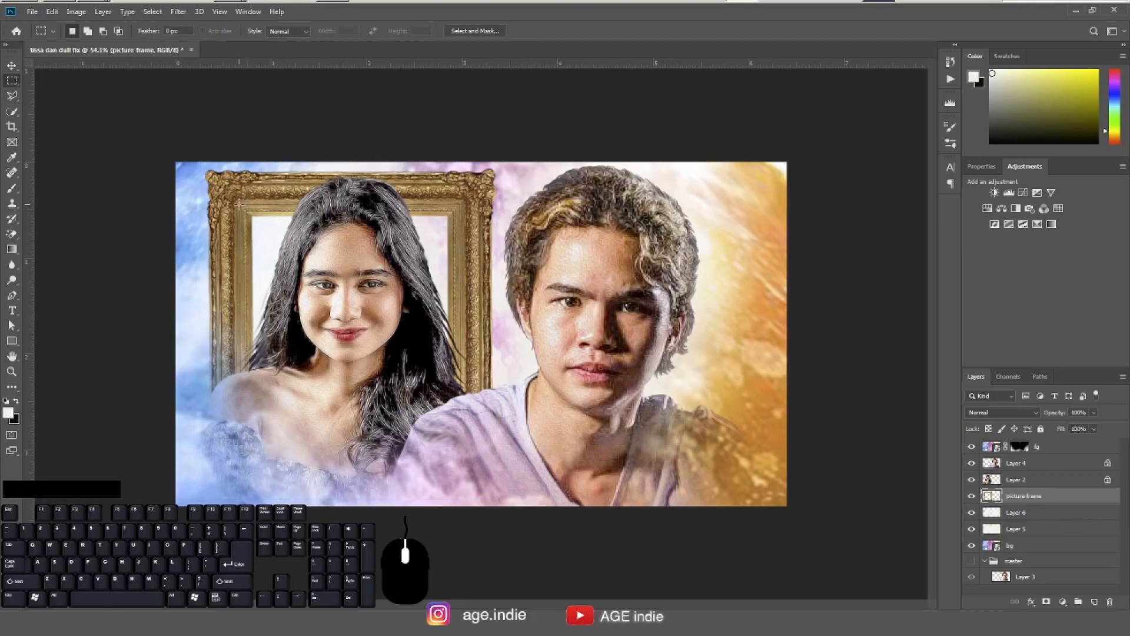
{"action": "left_click_drag", "start_coordinate": [254, 217], "coordinate": [325, 306]}
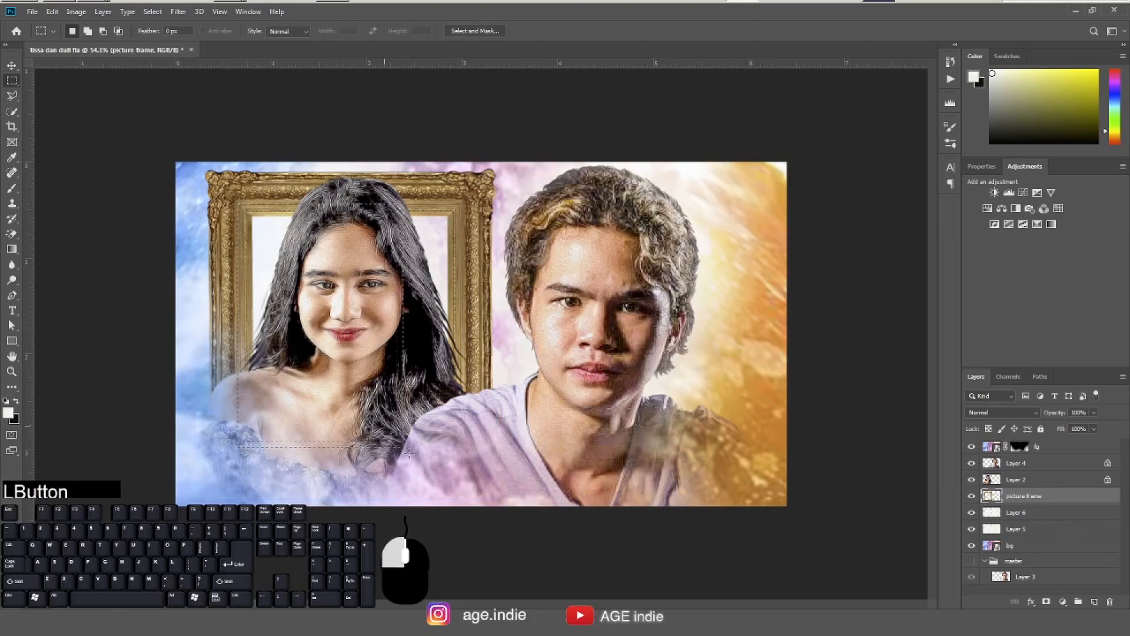
{"action": "left_click_drag", "start_coordinate": [408, 453], "coordinate": [447, 479]}
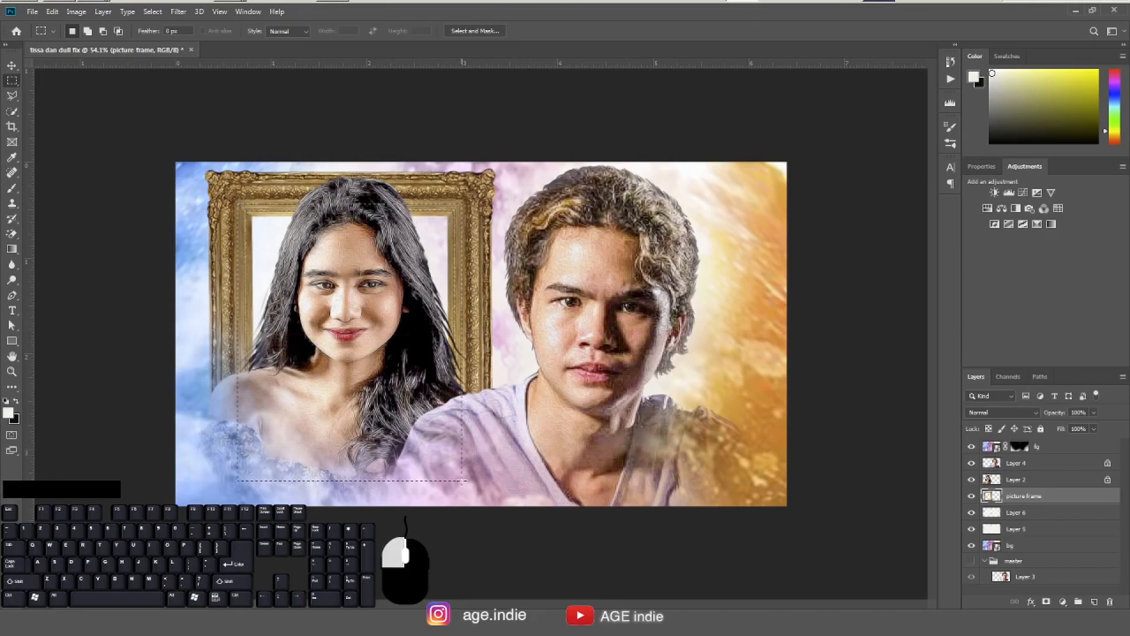
{"action": "key", "text": "Delete"}
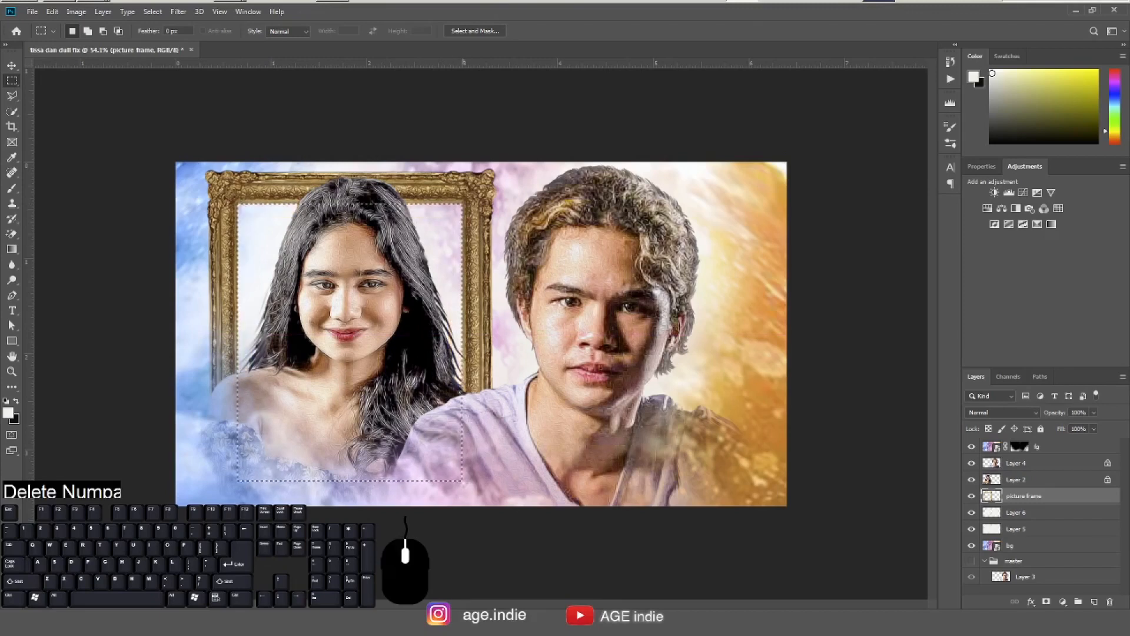
{"action": "key", "text": "ctrl"}
{"action": "key", "text": "ctrl+d"}
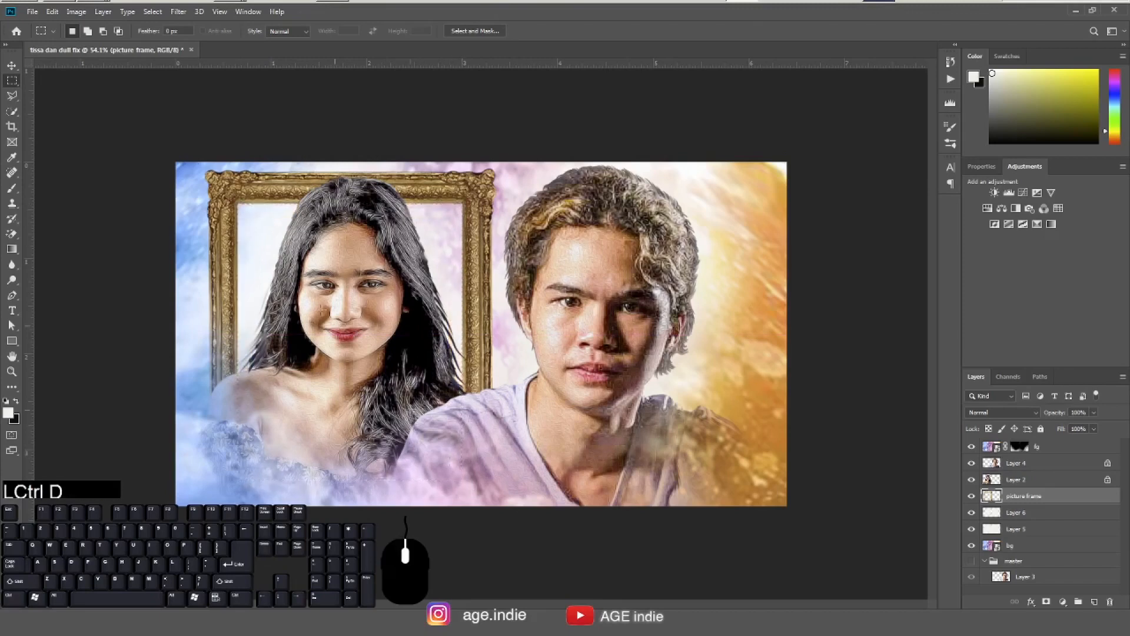
Scale the picture frame down to about 99.1% and shift it slightly right behind the woman.
{"action": "left_click", "coordinate": [11, 64]}
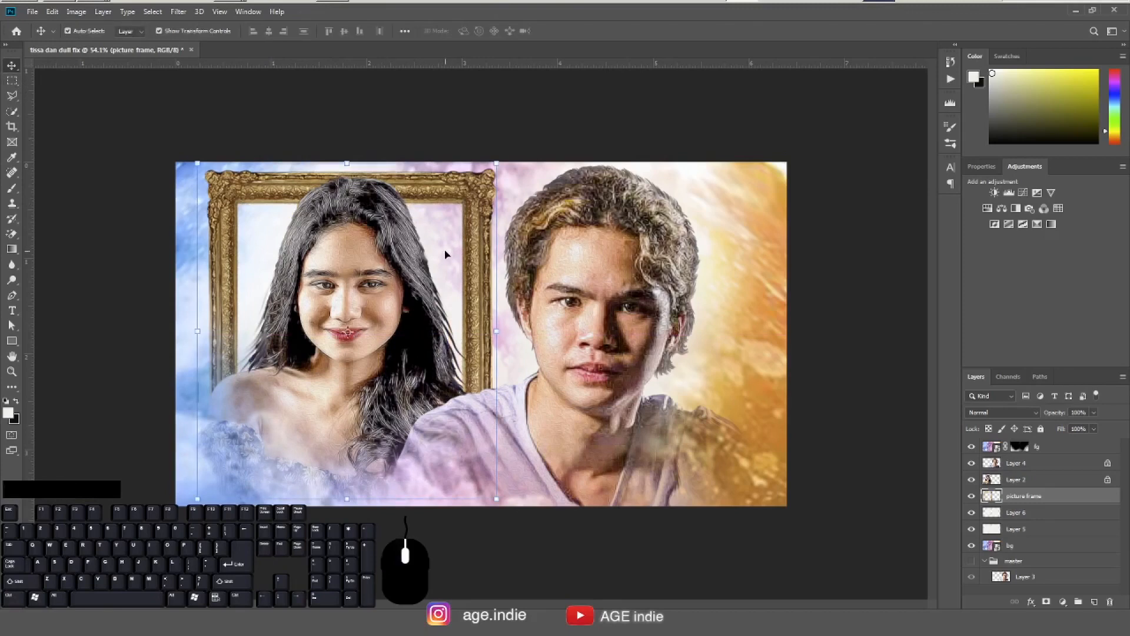
{"action": "left_click_drag", "start_coordinate": [496, 164], "coordinate": [494, 163]}
{"action": "left_click_drag", "start_coordinate": [478, 220], "coordinate": [484, 216]}
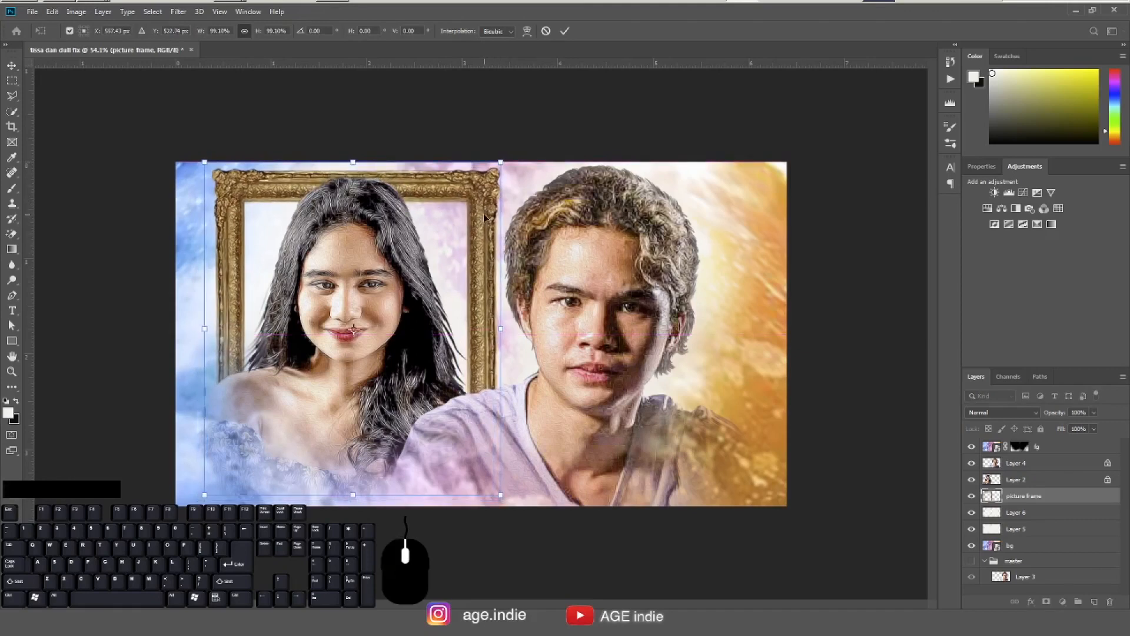
{"action": "key", "text": "KP_Enter"}
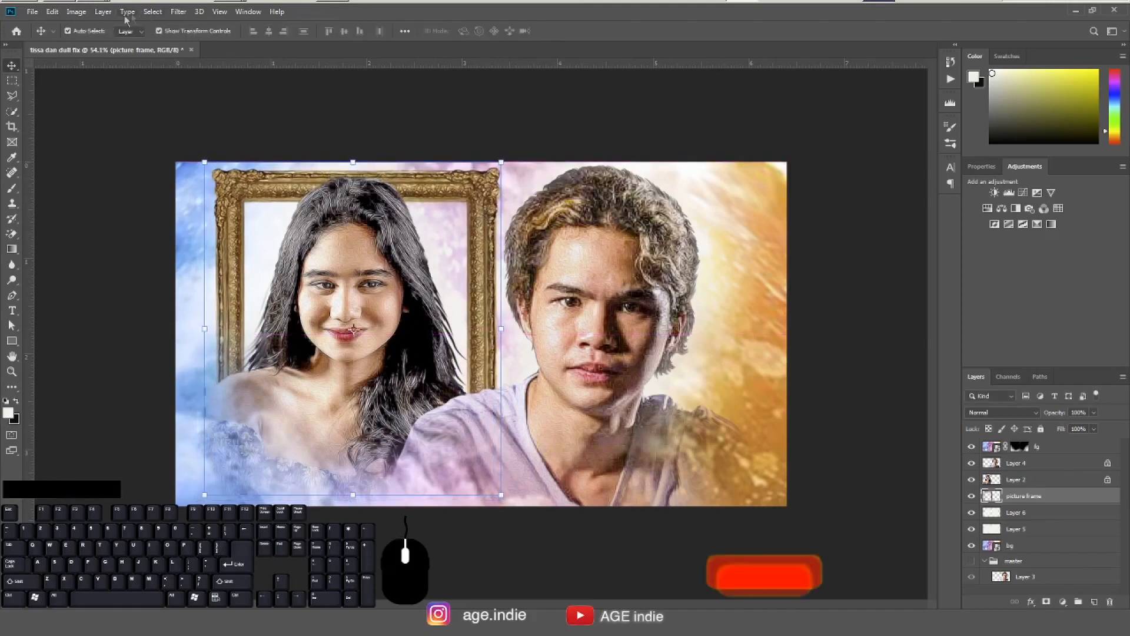
Duplicate the picture frame layer as "picture frame copy" and move the copy behind the man.
{"action": "left_click", "coordinate": [103, 11]}
{"action": "left_click", "coordinate": [142, 56]}
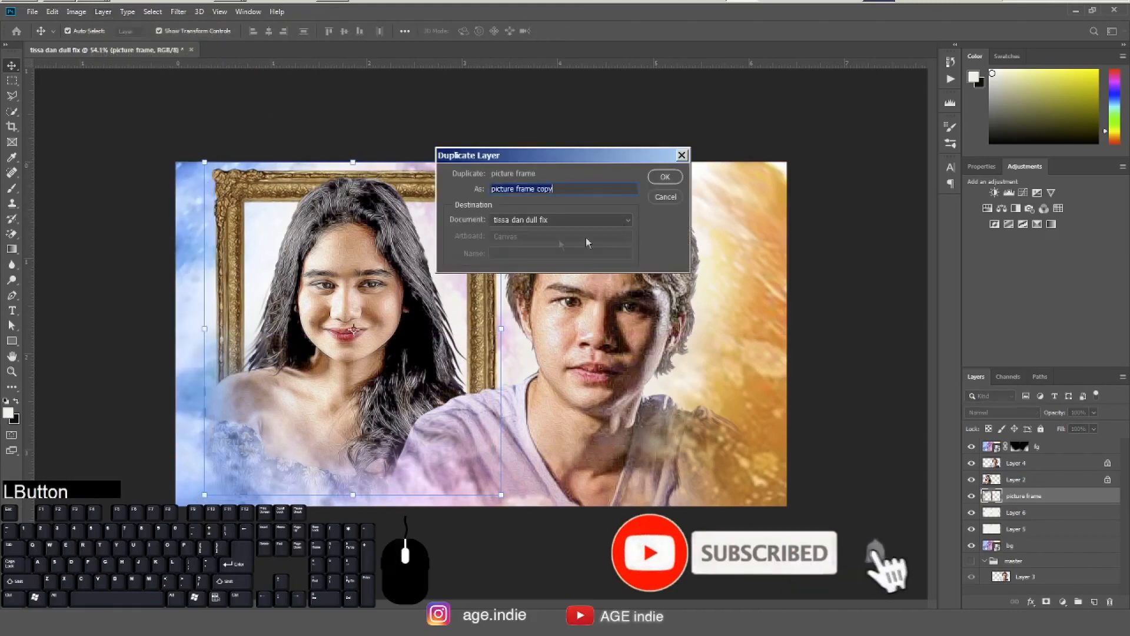
{"action": "left_click", "coordinate": [666, 177]}
{"action": "left_click_drag", "start_coordinate": [354, 329], "coordinate": [607, 337]}
{"action": "left_click_drag", "start_coordinate": [746, 228], "coordinate": [745, 228]}
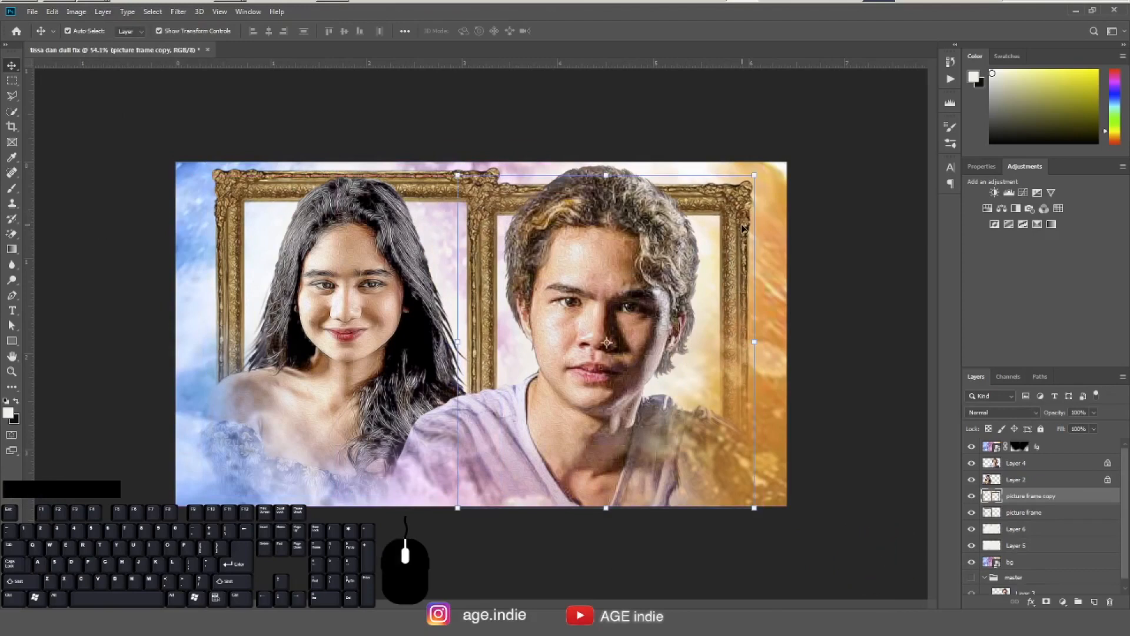
Adjust the copied frame's height behind the man so its top edge lines up with the woman's frame.
{"action": "key", "text": "Down"}
{"action": "key", "text": "Down"}
{"action": "key", "text": "Down"}
{"action": "key", "text": "Down"}
{"action": "key", "text": "Down"}
{"action": "key", "text": "Down"}
{"action": "key", "text": "Down"}
{"action": "key", "text": "Down"}
{"action": "key", "text": "Down"}
{"action": "key", "text": "Down"}
{"action": "key", "text": "Down"}
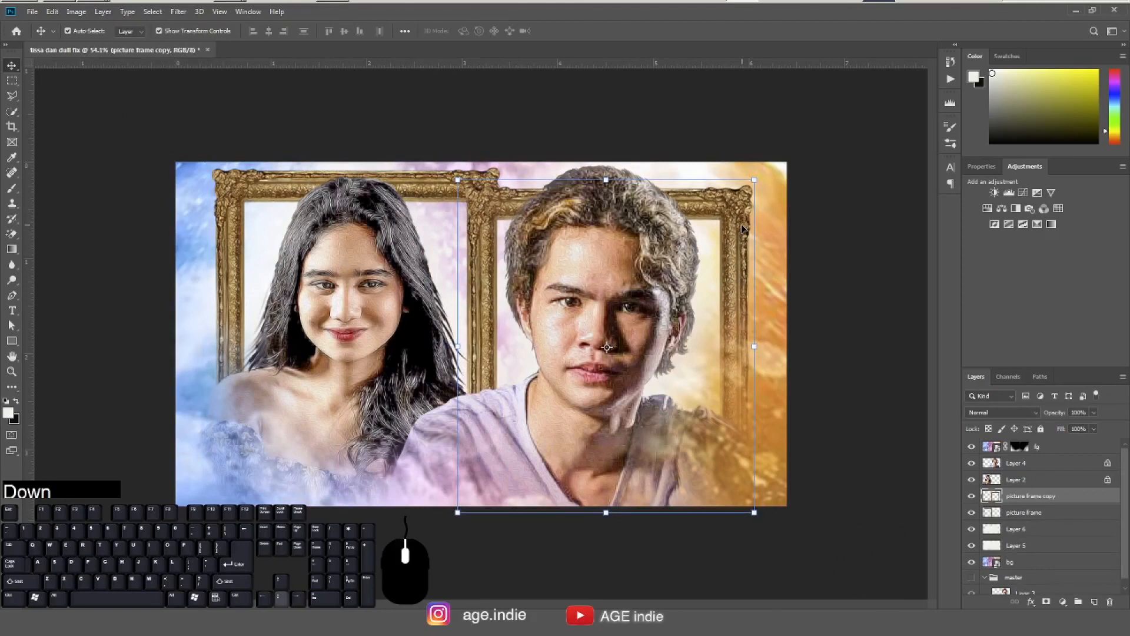
{"action": "key", "text": "Up"}
{"action": "key", "text": "Up"}
{"action": "key", "text": "Up"}
{"action": "key", "text": "Up"}
{"action": "key", "text": "Up"}
{"action": "key", "text": "Up"}
{"action": "key", "text": "Up"}
{"action": "key", "text": "Up"}
{"action": "key", "text": "Up"}
{"action": "key", "text": "Up"}
{"action": "key", "text": "Down"}
{"action": "key", "text": "Down"}
{"action": "key", "text": "Down"}
{"action": "key", "text": "Down"}
{"action": "key", "text": "Down"}
{"action": "key", "text": "Down"}
{"action": "key", "text": "Down"}
{"action": "key", "text": "Up"}
{"action": "left_click_drag", "start_coordinate": [717, 208], "coordinate": [717, 193]}
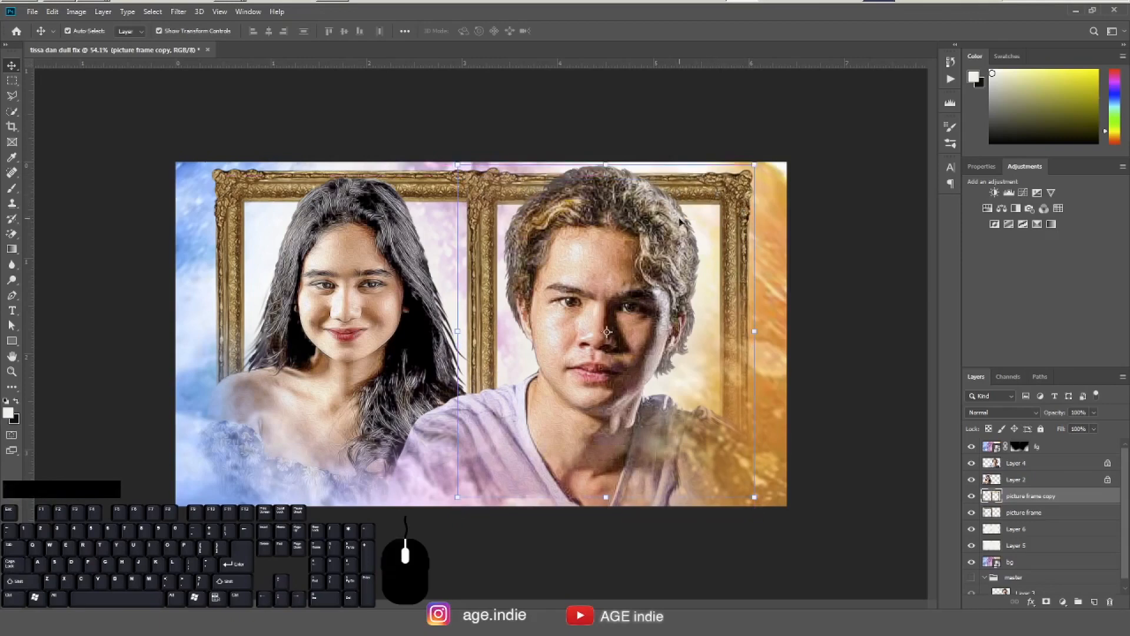
{"action": "key", "text": "KP_Enter"}
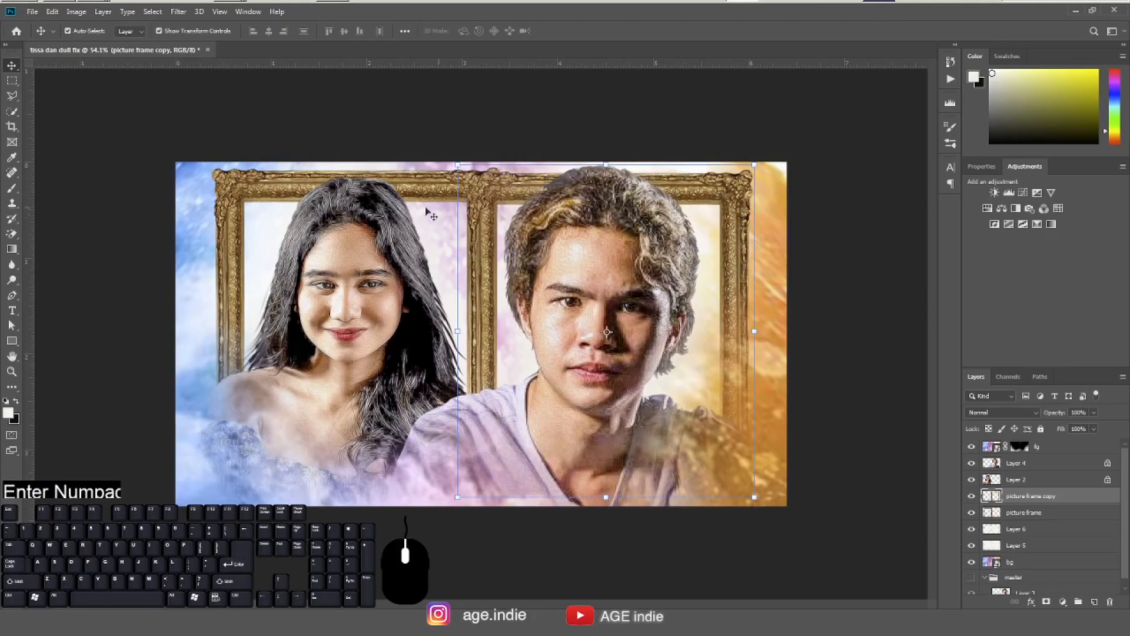
Lower the woman's picture frame so its top edge sits a little below the man's frame.
{"action": "left_click", "coordinate": [235, 187]}
{"action": "left_click_drag", "start_coordinate": [239, 186], "coordinate": [238, 224]}
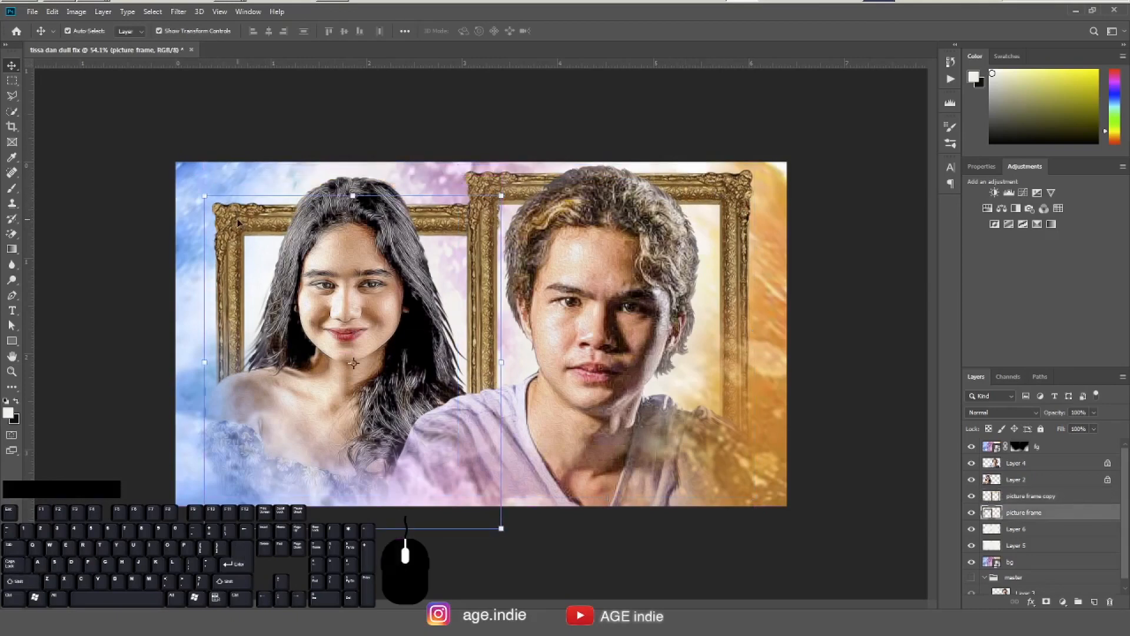
{"action": "key", "text": "Up"}
{"action": "key", "text": "Up"}
{"action": "key", "text": "Up"}
{"action": "key", "text": "Up"}
{"action": "key", "text": "Up"}
{"action": "key", "text": "Up"}
{"action": "key", "text": "Up"}
{"action": "key", "text": "Up"}
{"action": "key", "text": "Up"}
{"action": "key", "text": "Up"}
{"action": "key", "text": "Up"}
{"action": "key", "text": "Up"}
{"action": "key", "text": "Up"}
{"action": "key", "text": "Up"}
{"action": "key", "text": "Up"}
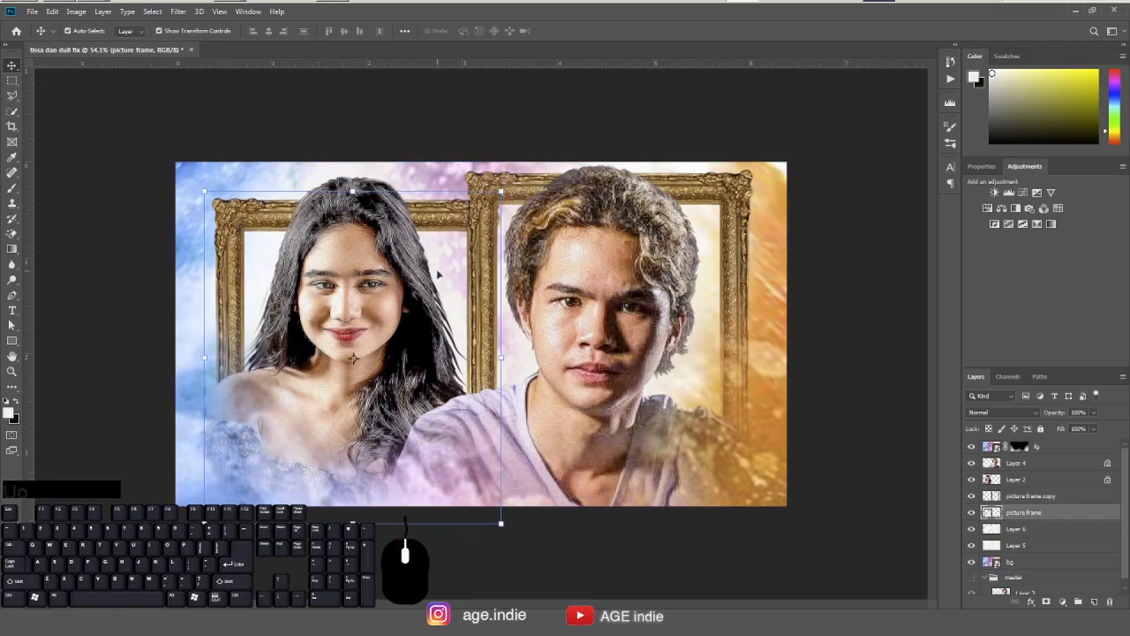
Select both picture frames together, nudge them slightly left behind the portraits, and deselect them.
{"action": "left_click", "coordinate": [527, 185], "text": "shift"}
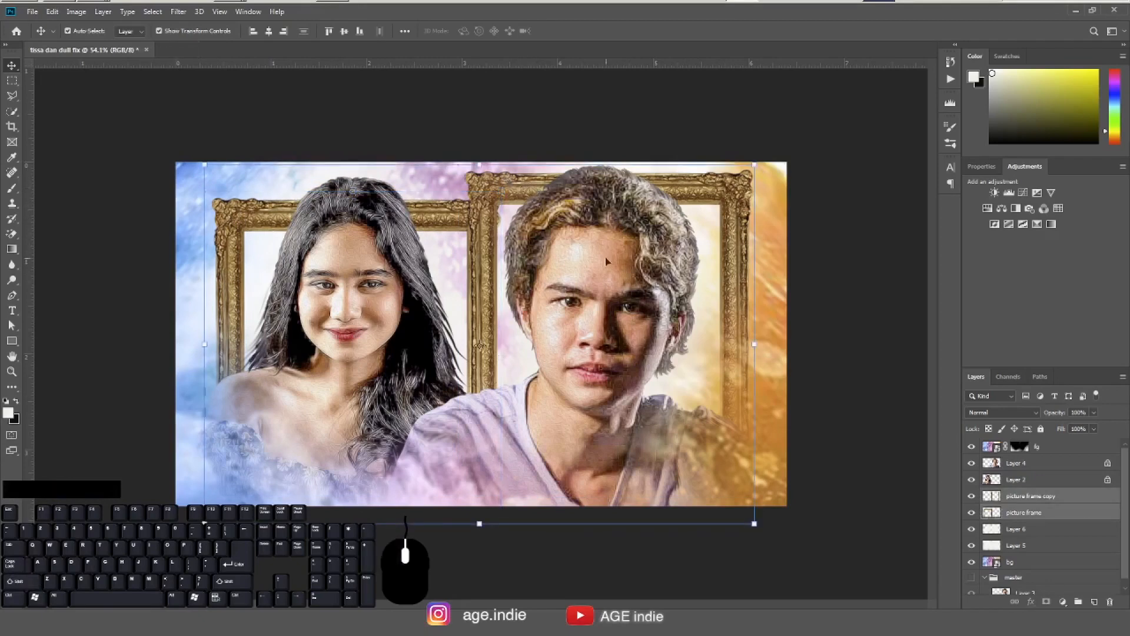
{"action": "key", "text": "Left"}
{"action": "key", "text": "Left"}
{"action": "key", "text": "Left"}
{"action": "key", "text": "Left"}
{"action": "key", "text": "Left"}
{"action": "key", "text": "Left"}
{"action": "key", "text": "Left"}
{"action": "key", "text": "Left"}
{"action": "key", "text": "Left"}
{"action": "key", "text": "Left"}
{"action": "key", "text": "Left"}
{"action": "key", "text": "Left"}
{"action": "key", "text": "Left"}
{"action": "key", "text": "Left"}
{"action": "key", "text": "Left"}
{"action": "key", "text": "Left"}
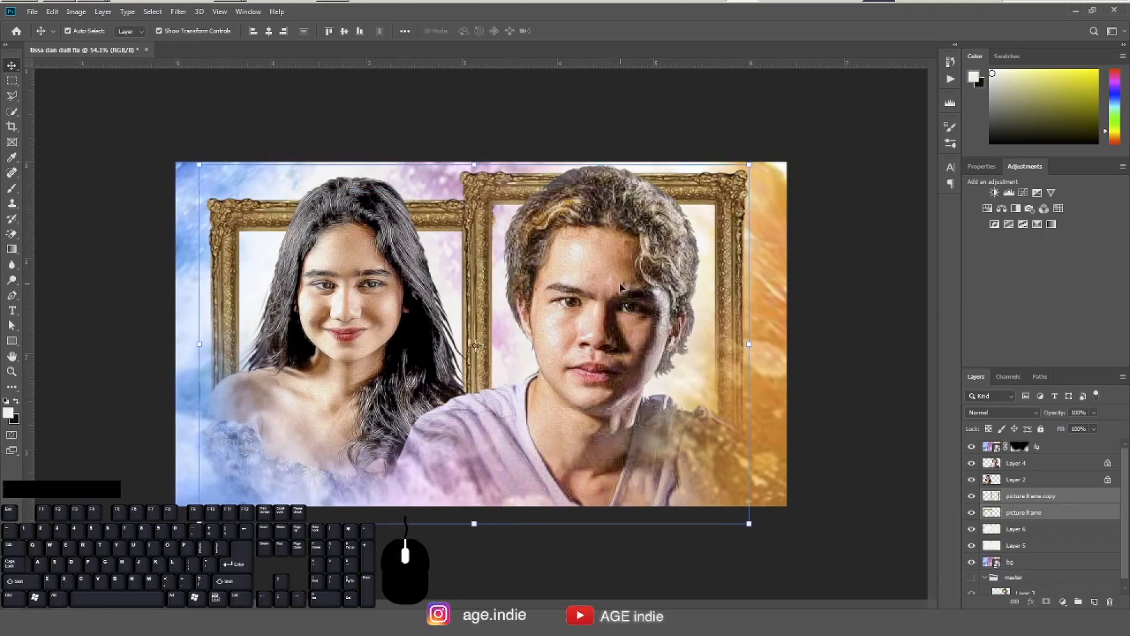
{"action": "key", "text": "Left"}
{"action": "key", "text": "Left"}
{"action": "key", "text": "Left"}
{"action": "key", "text": "Left"}
{"action": "key", "text": "Left"}
{"action": "key", "text": "Left"}
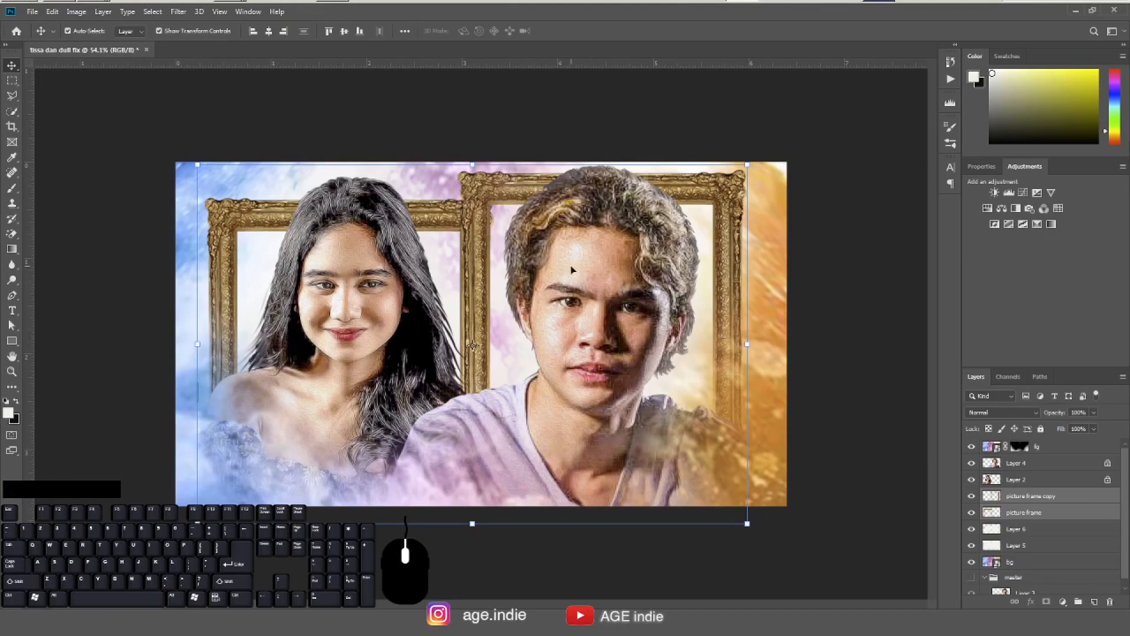
{"action": "key", "text": "KP_Enter"}
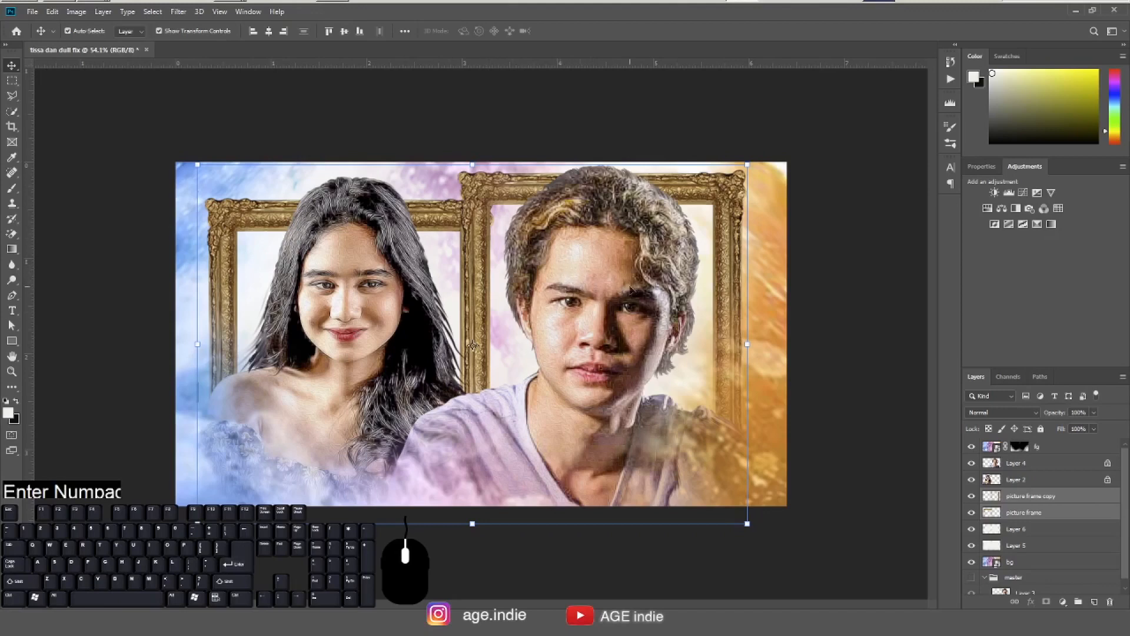
{"action": "left_click", "coordinate": [871, 257]}
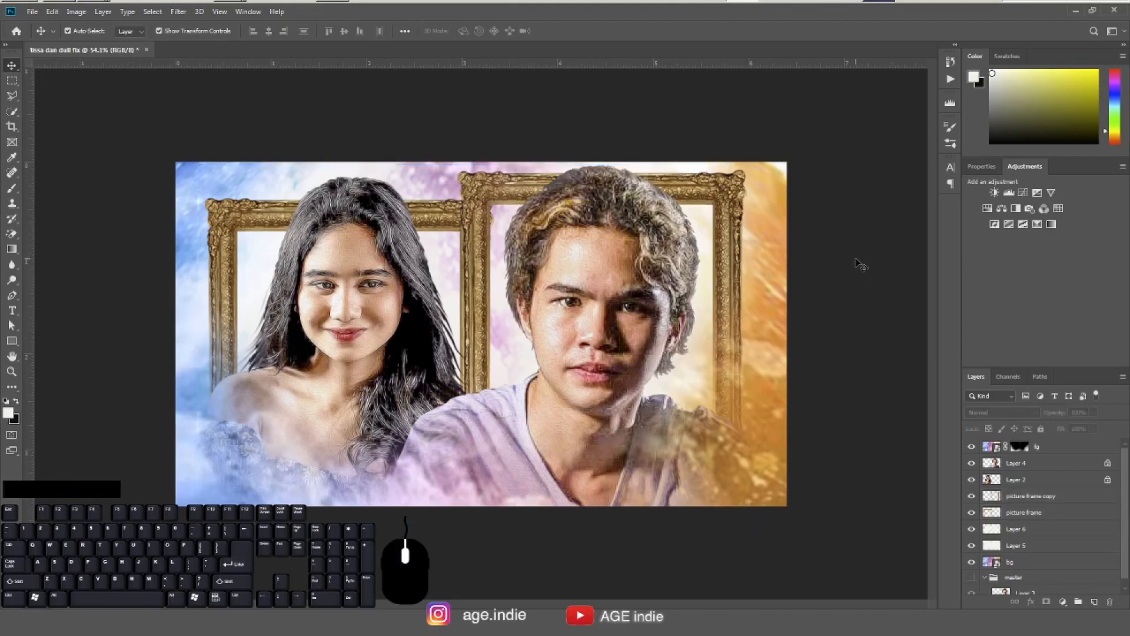
Delete the part of the woman's frame that overlaps the man's frame using a rectangular selection, and deselect.
{"action": "left_click", "coordinate": [231, 221]}
{"action": "key", "text": "m"}
{"action": "left_click_drag", "start_coordinate": [478, 184], "coordinate": [611, 506]}
{"action": "key", "text": "KP_Delete"}
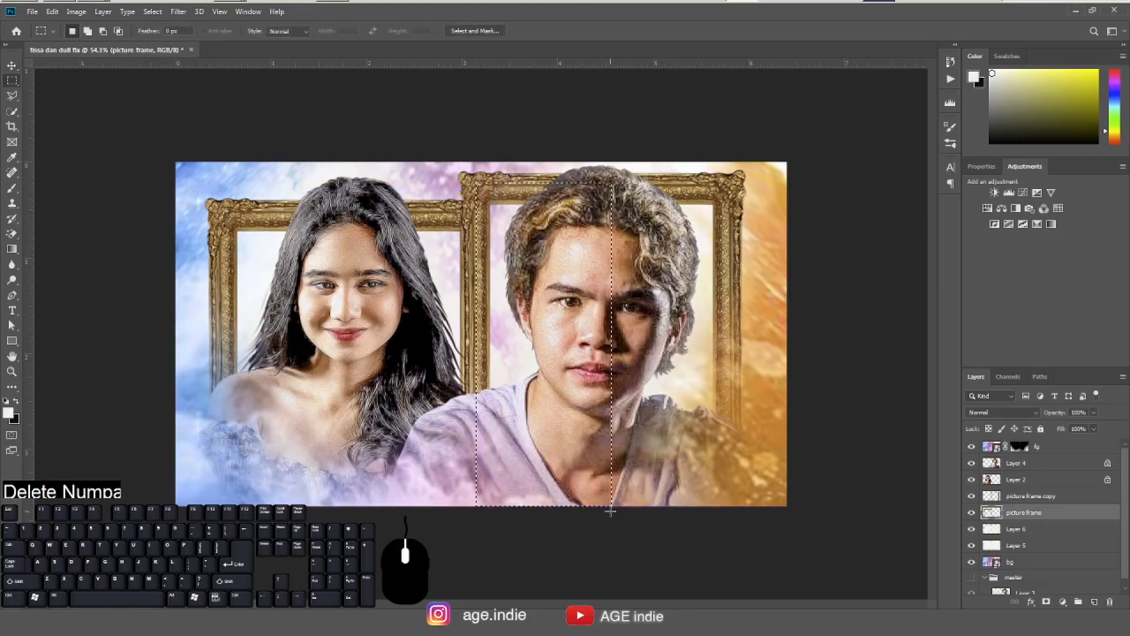
{"action": "key", "text": "ctrl+d"}
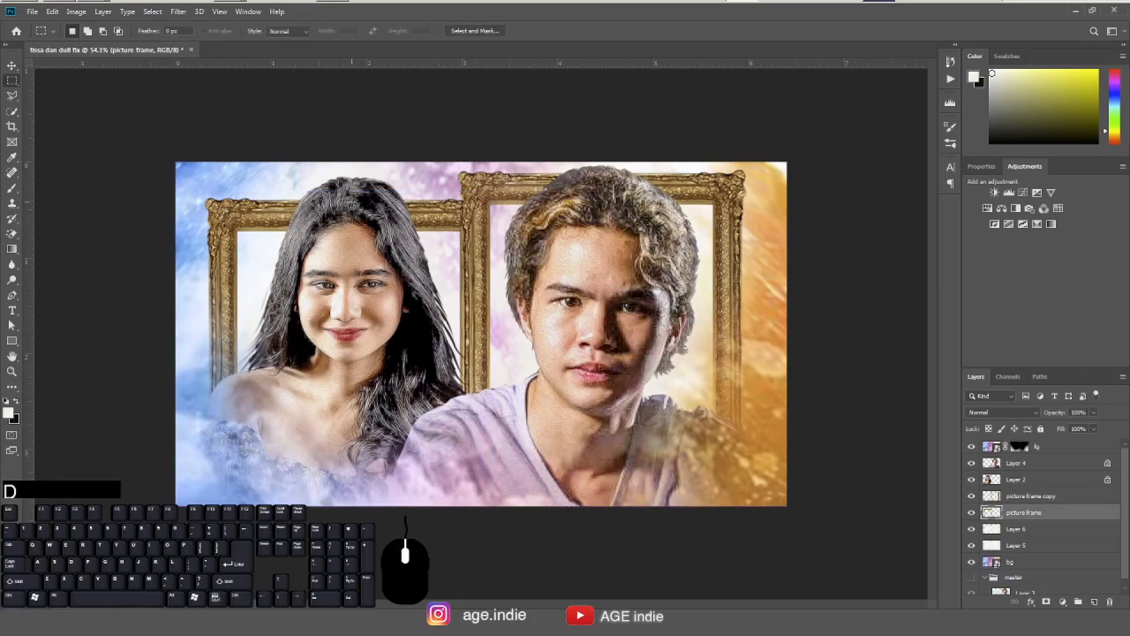
{"action": "left_click", "coordinate": [16, 66]}
{"action": "left_click", "coordinate": [847, 261]}
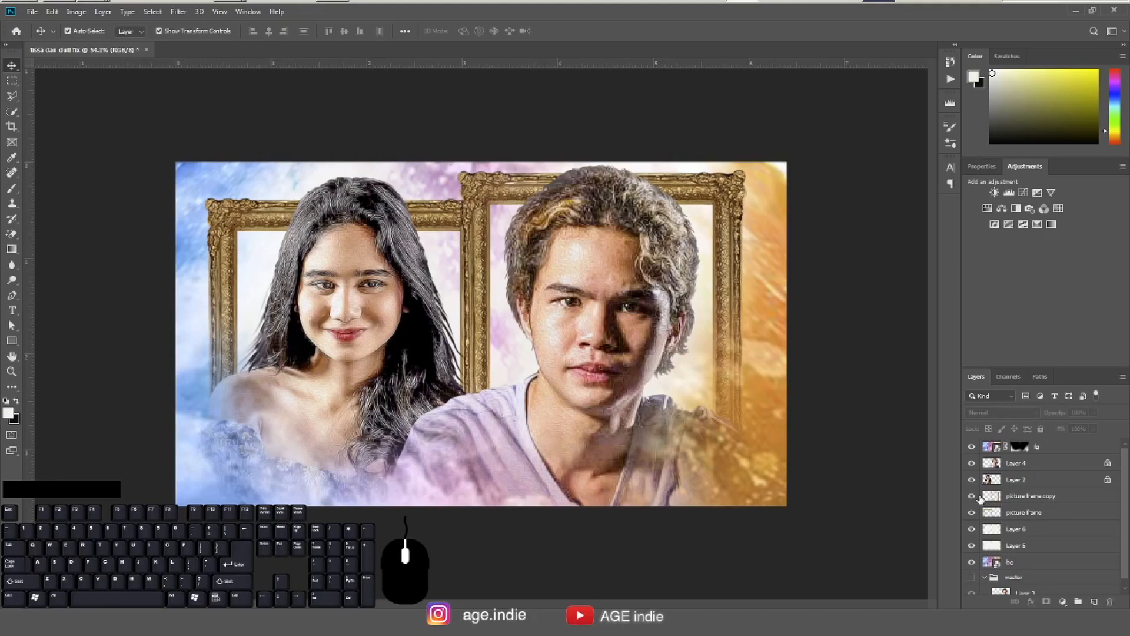
With a reduced Smudge brush, smooth the skin around the woman's nose on Layer 2.
{"action": "left_click", "coordinate": [1016, 463]}
{"action": "key", "text": "F7"}
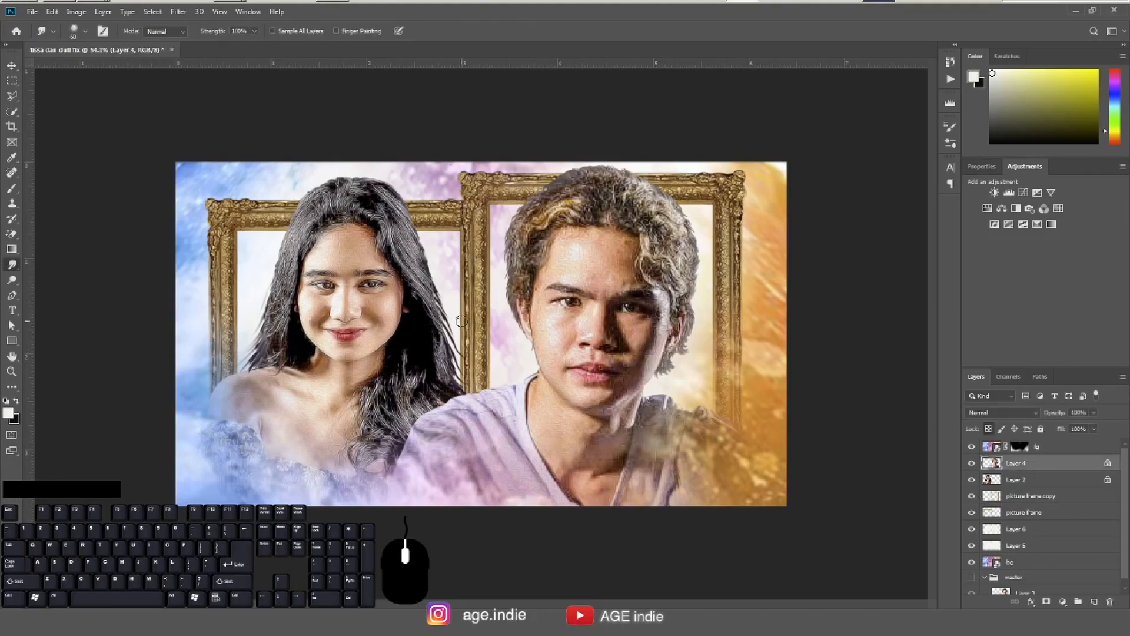
{"action": "left_click_drag", "start_coordinate": [349, 316], "coordinate": [447, 389]}
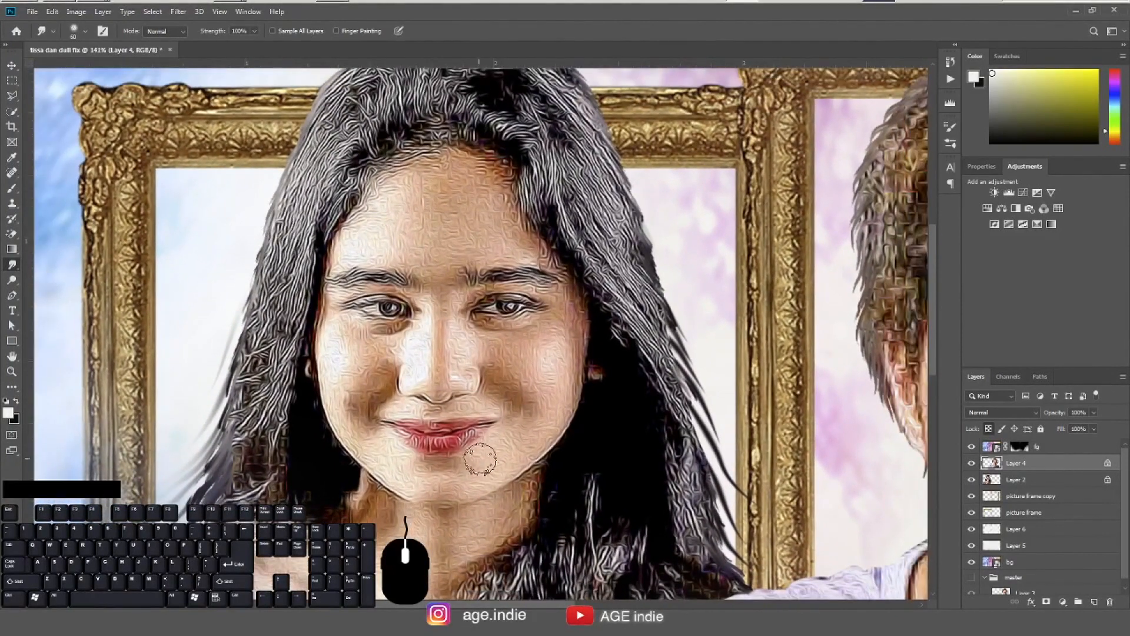
{"action": "key", "text": "bracketleft"}
{"action": "key", "text": "bracketleft"}
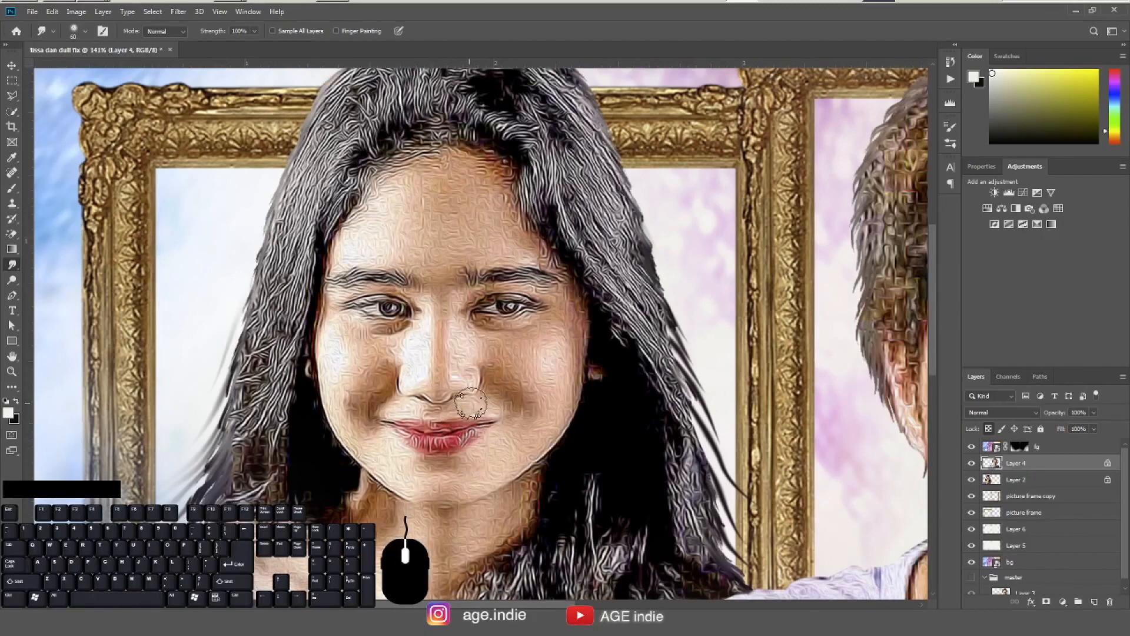
{"action": "key", "text": "bracketleft"}
{"action": "key", "text": "bracketleft"}
{"action": "key", "text": "bracketleft"}
{"action": "left_click", "coordinate": [1031, 480]}
{"action": "mouse_move", "coordinate": [429, 382]}
{"action": "left_mouse_down"}
{"action": "mouse_move", "coordinate": [443, 355]}
{"action": "mouse_move", "coordinate": [427, 340]}
{"action": "mouse_move", "coordinate": [452, 365]}
{"action": "mouse_move", "coordinate": [446, 385]}
{"action": "mouse_move", "coordinate": [471, 383]}
{"action": "mouse_move", "coordinate": [455, 375]}
{"action": "mouse_move", "coordinate": [444, 307]}
{"action": "mouse_move", "coordinate": [473, 357]}
{"action": "left_mouse_up"}
{"action": "key", "text": "bracketright"}
{"action": "mouse_move", "coordinate": [466, 348]}
{"action": "left_mouse_down"}
{"action": "mouse_move", "coordinate": [470, 379]}
{"action": "mouse_move", "coordinate": [454, 388]}
{"action": "mouse_move", "coordinate": [479, 335]}
{"action": "mouse_move", "coordinate": [458, 301]}
{"action": "mouse_move", "coordinate": [488, 290]}
{"action": "mouse_move", "coordinate": [478, 295]}
{"action": "mouse_move", "coordinate": [557, 295]}
{"action": "mouse_move", "coordinate": [512, 324]}
{"action": "mouse_move", "coordinate": [482, 321]}
{"action": "mouse_move", "coordinate": [488, 331]}
{"action": "mouse_move", "coordinate": [548, 326]}
{"action": "mouse_move", "coordinate": [476, 329]}
{"action": "mouse_move", "coordinate": [575, 319]}
{"action": "mouse_move", "coordinate": [570, 280]}
{"action": "left_mouse_up"}
Smudge the woman's cheeks and chin on Layer 2 into smooth skin, varying the brush size.
{"action": "key", "text": "F6"}
{"action": "key", "text": "bracketleft"}
{"action": "key", "text": "bracketright"}
{"action": "key", "text": "bracketright"}
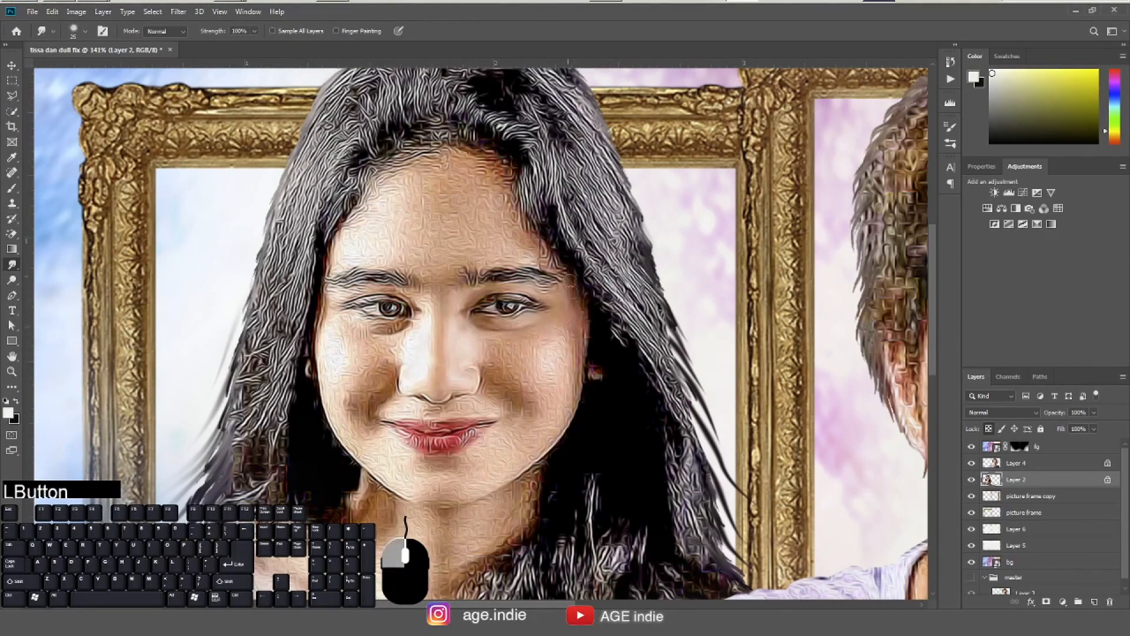
{"action": "left_click_drag", "start_coordinate": [483, 357], "coordinate": [489, 386]}
{"action": "key", "text": "bracketleft"}
{"action": "mouse_move", "coordinate": [503, 341]}
{"action": "left_mouse_down"}
{"action": "mouse_move", "coordinate": [498, 359]}
{"action": "mouse_move", "coordinate": [542, 340]}
{"action": "mouse_move", "coordinate": [561, 384]}
{"action": "mouse_move", "coordinate": [549, 436]}
{"action": "mouse_move", "coordinate": [569, 372]}
{"action": "left_mouse_up"}
{"action": "mouse_move", "coordinate": [535, 433]}
{"action": "left_mouse_down"}
{"action": "mouse_move", "coordinate": [501, 459]}
{"action": "mouse_move", "coordinate": [580, 344]}
{"action": "left_mouse_up"}
{"action": "key", "text": "bracketleft"}
{"action": "mouse_move", "coordinate": [487, 404]}
{"action": "left_mouse_down"}
{"action": "mouse_move", "coordinate": [397, 402]}
{"action": "mouse_move", "coordinate": [408, 348]}
{"action": "mouse_move", "coordinate": [369, 336]}
{"action": "mouse_move", "coordinate": [393, 359]}
{"action": "mouse_move", "coordinate": [383, 386]}
{"action": "left_mouse_up"}
{"action": "key", "text": "bracketright"}
{"action": "mouse_move", "coordinate": [377, 395]}
{"action": "left_mouse_down"}
{"action": "mouse_move", "coordinate": [347, 332]}
{"action": "mouse_move", "coordinate": [323, 336]}
{"action": "mouse_move", "coordinate": [383, 376]}
{"action": "mouse_move", "coordinate": [329, 396]}
{"action": "mouse_move", "coordinate": [353, 448]}
{"action": "mouse_move", "coordinate": [388, 440]}
{"action": "mouse_move", "coordinate": [460, 461]}
{"action": "mouse_move", "coordinate": [437, 480]}
{"action": "mouse_move", "coordinate": [384, 459]}
{"action": "mouse_move", "coordinate": [394, 483]}
{"action": "mouse_move", "coordinate": [502, 482]}
{"action": "mouse_move", "coordinate": [434, 473]}
{"action": "mouse_move", "coordinate": [551, 438]}
{"action": "mouse_move", "coordinate": [570, 415]}
{"action": "left_mouse_up"}
Smooth the woman's lips on Layer 2 with a smaller Smudge brush of about 15.
{"action": "key", "text": "["}
{"action": "key", "text": "["}
{"action": "key", "text": "["}
{"action": "left_click_drag", "start_coordinate": [404, 421], "coordinate": [394, 422]}
{"action": "mouse_move", "coordinate": [478, 422]}
{"action": "left_mouse_down"}
{"action": "mouse_move", "coordinate": [492, 430]}
{"action": "mouse_move", "coordinate": [478, 443]}
{"action": "mouse_move", "coordinate": [455, 436]}
{"action": "left_mouse_up"}
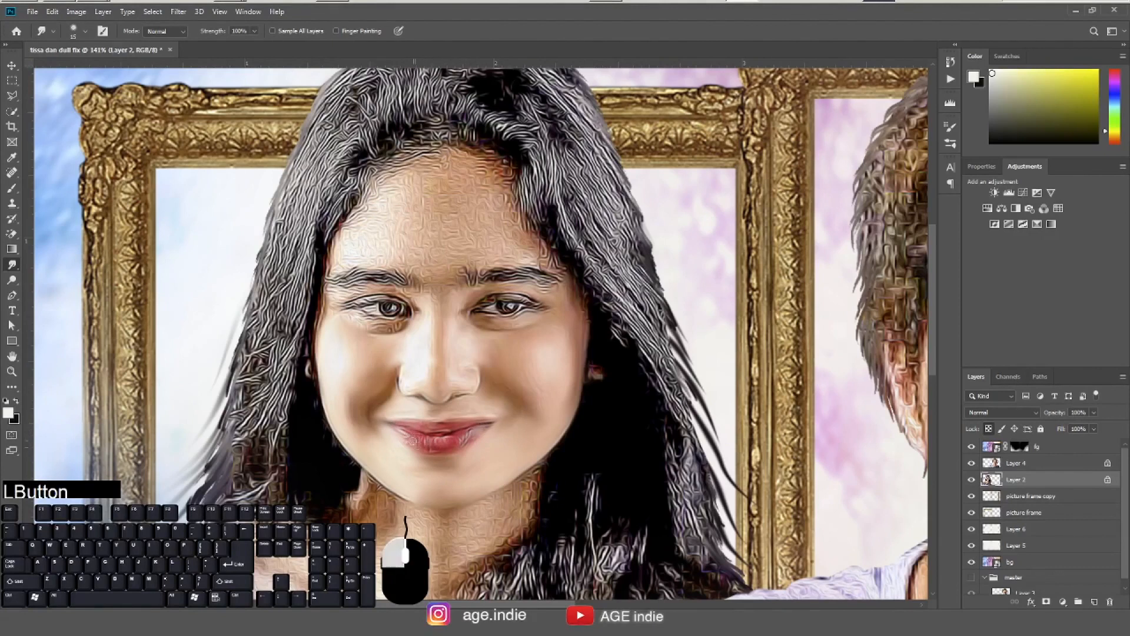
Smudge the woman's under-eye area and forehead on Layer 2 smooth with progressively larger brush sizes.
{"action": "key", "text": "bracketright"}
{"action": "mouse_move", "coordinate": [382, 328]}
{"action": "left_mouse_down"}
{"action": "mouse_move", "coordinate": [406, 323]}
{"action": "mouse_move", "coordinate": [359, 308]}
{"action": "mouse_move", "coordinate": [360, 294]}
{"action": "mouse_move", "coordinate": [411, 289]}
{"action": "mouse_move", "coordinate": [377, 259]}
{"action": "mouse_move", "coordinate": [428, 269]}
{"action": "mouse_move", "coordinate": [489, 253]}
{"action": "mouse_move", "coordinate": [543, 265]}
{"action": "mouse_move", "coordinate": [501, 187]}
{"action": "left_mouse_up"}
{"action": "key", "text": "bracketright"}
{"action": "key", "text": "bracketright"}
{"action": "key", "text": "bracketright"}
{"action": "mouse_move", "coordinate": [493, 234]}
{"action": "left_mouse_down"}
{"action": "mouse_move", "coordinate": [423, 248]}
{"action": "mouse_move", "coordinate": [359, 223]}
{"action": "mouse_move", "coordinate": [411, 170]}
{"action": "mouse_move", "coordinate": [394, 224]}
{"action": "mouse_move", "coordinate": [445, 221]}
{"action": "mouse_move", "coordinate": [403, 172]}
{"action": "mouse_move", "coordinate": [457, 154]}
{"action": "mouse_move", "coordinate": [452, 193]}
{"action": "mouse_move", "coordinate": [502, 163]}
{"action": "left_mouse_up"}
{"action": "key", "text": "bracketright"}
{"action": "key", "text": "bracketright"}
{"action": "key", "text": "bracketleft"}
{"action": "key", "text": "bracketleft"}
{"action": "key", "text": "bracketleft"}
Smudge around the woman's eyes and along both eyebrows on Layer 2 following their shape.
{"action": "left_click_drag", "start_coordinate": [488, 312], "coordinate": [483, 314]}
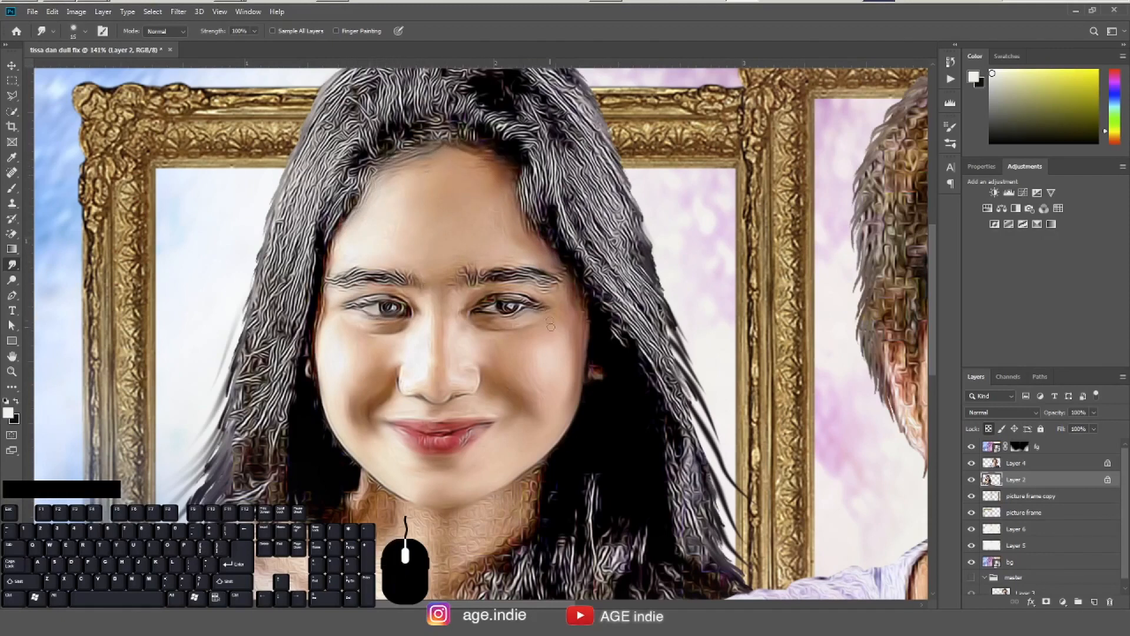
{"action": "left_click_drag", "start_coordinate": [533, 282], "coordinate": [547, 284]}
{"action": "left_click_drag", "start_coordinate": [470, 278], "coordinate": [467, 282]}
{"action": "left_click_drag", "start_coordinate": [390, 281], "coordinate": [328, 280]}
{"action": "left_click_drag", "start_coordinate": [356, 273], "coordinate": [392, 275]}
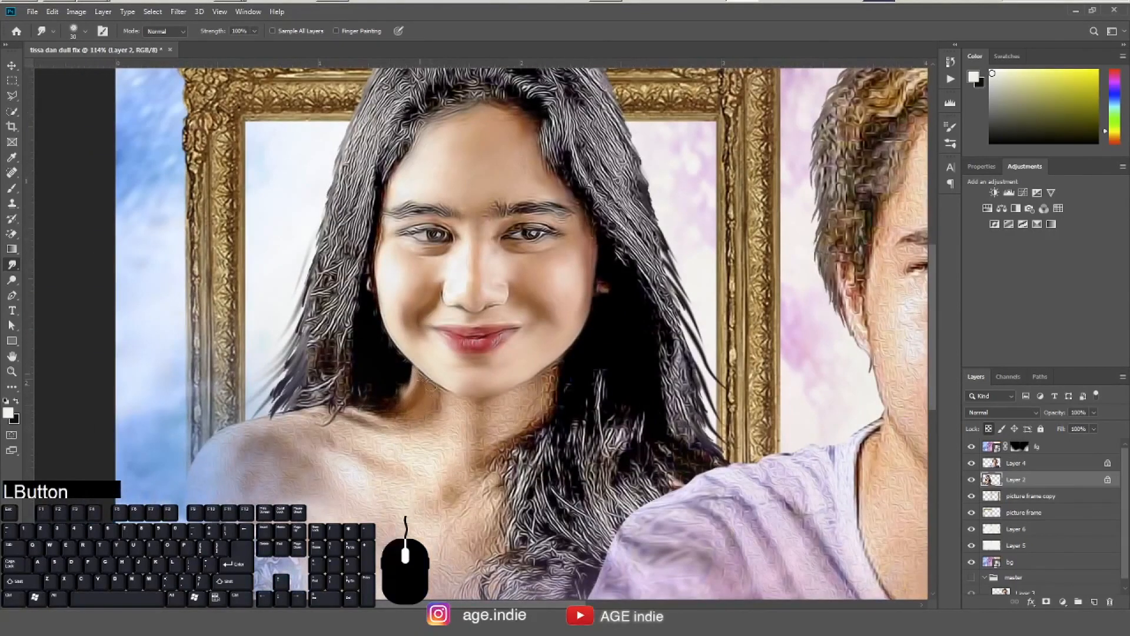
Smudge the woman's neck, shoulders and upper chest on Layer 2 into smooth skin, varying the brush size.
{"action": "mouse_move", "coordinate": [433, 385]}
{"action": "left_mouse_down"}
{"action": "mouse_move", "coordinate": [467, 409]}
{"action": "mouse_move", "coordinate": [372, 410]}
{"action": "mouse_move", "coordinate": [385, 436]}
{"action": "left_mouse_up"}
{"action": "key", "text": "bracketright"}
{"action": "mouse_move", "coordinate": [304, 416]}
{"action": "left_mouse_down"}
{"action": "mouse_move", "coordinate": [433, 448]}
{"action": "mouse_move", "coordinate": [323, 429]}
{"action": "mouse_move", "coordinate": [400, 484]}
{"action": "mouse_move", "coordinate": [260, 422]}
{"action": "mouse_move", "coordinate": [185, 495]}
{"action": "mouse_move", "coordinate": [277, 479]}
{"action": "mouse_move", "coordinate": [341, 509]}
{"action": "mouse_move", "coordinate": [329, 550]}
{"action": "mouse_move", "coordinate": [404, 512]}
{"action": "mouse_move", "coordinate": [376, 509]}
{"action": "mouse_move", "coordinate": [478, 583]}
{"action": "mouse_move", "coordinate": [485, 510]}
{"action": "mouse_move", "coordinate": [499, 559]}
{"action": "left_mouse_up"}
{"action": "key", "text": "bracketright"}
{"action": "key", "text": "bracketright"}
{"action": "key", "text": "bracketleft"}
{"action": "key", "text": "bracketleft"}
{"action": "key", "text": "bracketleft"}
{"action": "key", "text": "bracketleft"}
{"action": "mouse_move", "coordinate": [500, 404]}
{"action": "left_mouse_down"}
{"action": "mouse_move", "coordinate": [551, 372]}
{"action": "mouse_move", "coordinate": [496, 416]}
{"action": "mouse_move", "coordinate": [498, 453]}
{"action": "mouse_move", "coordinate": [476, 436]}
{"action": "mouse_move", "coordinate": [522, 445]}
{"action": "mouse_move", "coordinate": [484, 502]}
{"action": "left_mouse_up"}
Smudge the woman's hair hanging over her chest on Layer 2 into smooth strands, enlarging the brush.
{"action": "key", "text": "bracketright"}
{"action": "mouse_move", "coordinate": [535, 441]}
{"action": "left_mouse_down"}
{"action": "mouse_move", "coordinate": [497, 507]}
{"action": "mouse_move", "coordinate": [504, 548]}
{"action": "mouse_move", "coordinate": [482, 584]}
{"action": "left_mouse_up"}
{"action": "key", "text": "bracketright"}
{"action": "mouse_move", "coordinate": [543, 488]}
{"action": "left_mouse_down"}
{"action": "mouse_move", "coordinate": [590, 558]}
{"action": "mouse_move", "coordinate": [536, 548]}
{"action": "mouse_move", "coordinate": [568, 583]}
{"action": "mouse_move", "coordinate": [563, 441]}
{"action": "mouse_move", "coordinate": [599, 375]}
{"action": "mouse_move", "coordinate": [568, 454]}
{"action": "mouse_move", "coordinate": [603, 406]}
{"action": "mouse_move", "coordinate": [657, 412]}
{"action": "mouse_move", "coordinate": [692, 472]}
{"action": "mouse_move", "coordinate": [666, 504]}
{"action": "left_mouse_up"}
{"action": "left_click_drag", "start_coordinate": [646, 391], "coordinate": [681, 480]}
Smudge the long hair on the woman's side nearest the man downward along its flow into smooth strands.
{"action": "left_click_drag", "start_coordinate": [583, 264], "coordinate": [666, 403]}
{"action": "left_click_drag", "start_coordinate": [521, 150], "coordinate": [554, 221]}
{"action": "left_click_drag", "start_coordinate": [537, 168], "coordinate": [656, 386]}
{"action": "left_click_drag", "start_coordinate": [589, 224], "coordinate": [594, 304]}
{"action": "left_click_drag", "start_coordinate": [544, 227], "coordinate": [653, 395]}
{"action": "left_click_drag", "start_coordinate": [550, 227], "coordinate": [633, 342]}
{"action": "mouse_move", "coordinate": [544, 192]}
{"action": "left_mouse_down"}
{"action": "mouse_move", "coordinate": [621, 315]}
{"action": "mouse_move", "coordinate": [618, 294]}
{"action": "left_mouse_up"}
{"action": "mouse_move", "coordinate": [510, 141]}
{"action": "left_mouse_down"}
{"action": "mouse_move", "coordinate": [613, 268]}
{"action": "mouse_move", "coordinate": [594, 230]}
{"action": "left_mouse_up"}
Smudge the hair on the woman's crown and around her hairline on Layer 2, following the strand direction.
{"action": "mouse_move", "coordinate": [503, 198]}
{"action": "left_mouse_down"}
{"action": "mouse_move", "coordinate": [541, 238]}
{"action": "mouse_move", "coordinate": [536, 215]}
{"action": "left_mouse_up"}
{"action": "left_click_drag", "start_coordinate": [468, 184], "coordinate": [533, 206]}
{"action": "left_click_drag", "start_coordinate": [450, 203], "coordinate": [503, 171]}
{"action": "mouse_move", "coordinate": [456, 146]}
{"action": "left_mouse_down"}
{"action": "mouse_move", "coordinate": [530, 168]}
{"action": "mouse_move", "coordinate": [525, 154]}
{"action": "mouse_move", "coordinate": [536, 195]}
{"action": "mouse_move", "coordinate": [583, 259]}
{"action": "mouse_move", "coordinate": [602, 340]}
{"action": "mouse_move", "coordinate": [412, 197]}
{"action": "left_mouse_up"}
{"action": "mouse_move", "coordinate": [421, 133]}
{"action": "left_mouse_down"}
{"action": "mouse_move", "coordinate": [376, 174]}
{"action": "mouse_move", "coordinate": [451, 233]}
{"action": "mouse_move", "coordinate": [504, 216]}
{"action": "left_mouse_up"}
{"action": "left_click_drag", "start_coordinate": [425, 187], "coordinate": [412, 217]}
{"action": "left_click_drag", "start_coordinate": [403, 162], "coordinate": [352, 233]}
{"action": "left_click_drag", "start_coordinate": [380, 209], "coordinate": [329, 272]}
{"action": "left_click_drag", "start_coordinate": [397, 230], "coordinate": [352, 306]}
Smudge the woman's hair on the side away from the man down to its ends in long strokes.
{"action": "left_click_drag", "start_coordinate": [353, 254], "coordinate": [320, 388]}
{"action": "left_click_drag", "start_coordinate": [330, 294], "coordinate": [294, 424]}
{"action": "mouse_move", "coordinate": [333, 259]}
{"action": "left_mouse_down"}
{"action": "mouse_move", "coordinate": [300, 371]}
{"action": "mouse_move", "coordinate": [295, 456]}
{"action": "left_mouse_up"}
{"action": "left_click_drag", "start_coordinate": [333, 400], "coordinate": [292, 506]}
{"action": "left_click_drag", "start_coordinate": [311, 425], "coordinate": [317, 513]}
On Layer 4, smudge the man's nose and the shadowed side of his face smooth, varying the brush size.
{"action": "scroll", "coordinate": [465, 348], "scroll_direction": "down", "scroll_amount": 1}
{"action": "left_click_drag", "start_coordinate": [530, 353], "coordinate": [236, 274]}
{"action": "left_click", "coordinate": [1017, 464]}
{"action": "key", "text": "bracketleft"}
{"action": "mouse_move", "coordinate": [609, 354]}
{"action": "left_mouse_down"}
{"action": "mouse_move", "coordinate": [632, 377]}
{"action": "mouse_move", "coordinate": [655, 354]}
{"action": "mouse_move", "coordinate": [627, 297]}
{"action": "mouse_move", "coordinate": [682, 393]}
{"action": "mouse_move", "coordinate": [688, 301]}
{"action": "left_mouse_up"}
{"action": "key", "text": "bracketright"}
{"action": "key", "text": "bracketleft"}
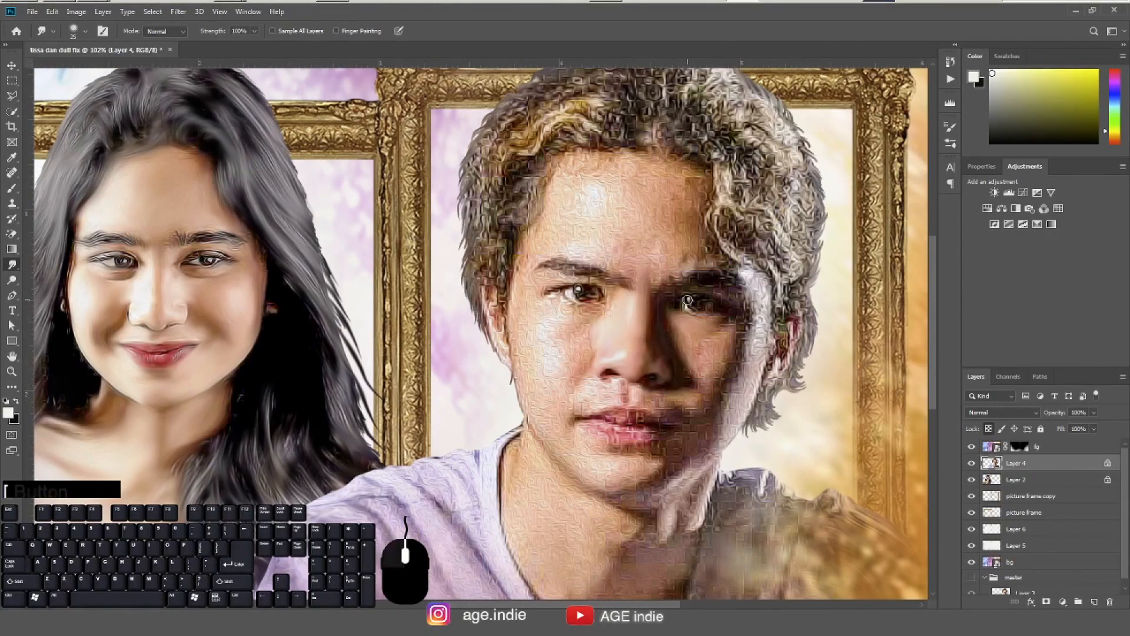
{"action": "key", "text": "bracketright"}
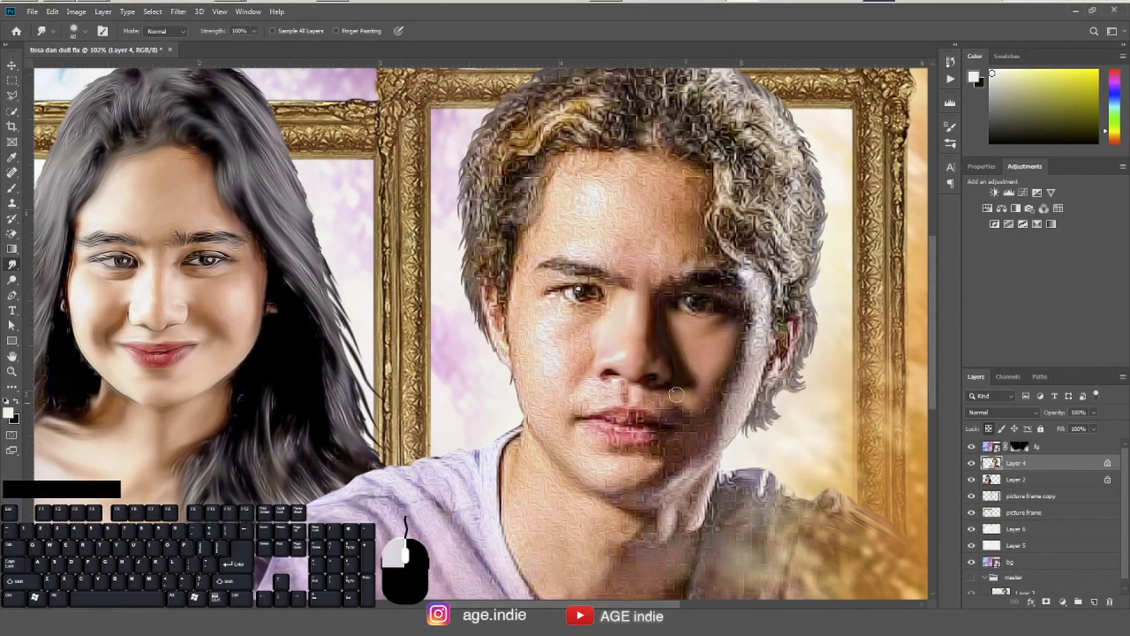
{"action": "mouse_move", "coordinate": [744, 310]}
{"action": "left_mouse_down"}
{"action": "mouse_move", "coordinate": [665, 244]}
{"action": "mouse_move", "coordinate": [724, 271]}
{"action": "mouse_move", "coordinate": [757, 270]}
{"action": "left_mouse_up"}
{"action": "mouse_move", "coordinate": [748, 324]}
{"action": "left_mouse_down"}
{"action": "mouse_move", "coordinate": [765, 318]}
{"action": "mouse_move", "coordinate": [730, 423]}
{"action": "left_mouse_up"}
Smudge the man's upper lip area, lit cheek, chin and lips on Layer 4 into smooth skin.
{"action": "key", "text": "bracketleft"}
{"action": "key", "text": "bracketright"}
{"action": "mouse_move", "coordinate": [625, 382]}
{"action": "left_mouse_down"}
{"action": "mouse_move", "coordinate": [638, 394]}
{"action": "mouse_move", "coordinate": [611, 381]}
{"action": "mouse_move", "coordinate": [579, 414]}
{"action": "mouse_move", "coordinate": [587, 387]}
{"action": "left_mouse_up"}
{"action": "key", "text": "bracketleft"}
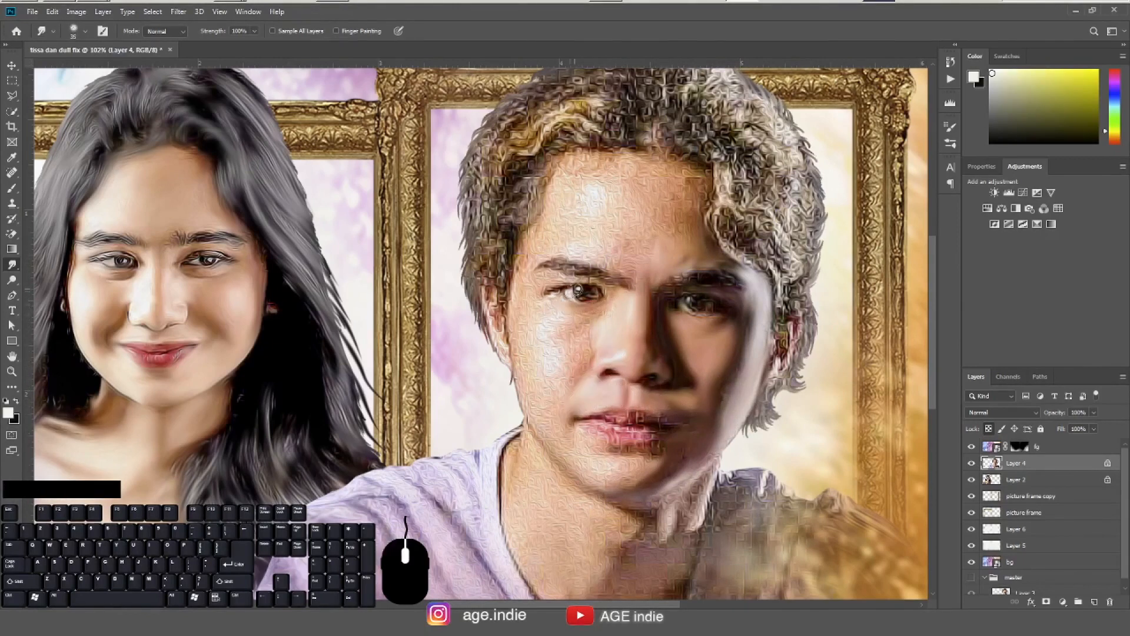
{"action": "mouse_move", "coordinate": [561, 303]}
{"action": "left_mouse_down"}
{"action": "mouse_move", "coordinate": [587, 332]}
{"action": "mouse_move", "coordinate": [607, 315]}
{"action": "mouse_move", "coordinate": [552, 400]}
{"action": "mouse_move", "coordinate": [550, 367]}
{"action": "mouse_move", "coordinate": [523, 409]}
{"action": "mouse_move", "coordinate": [567, 445]}
{"action": "left_mouse_up"}
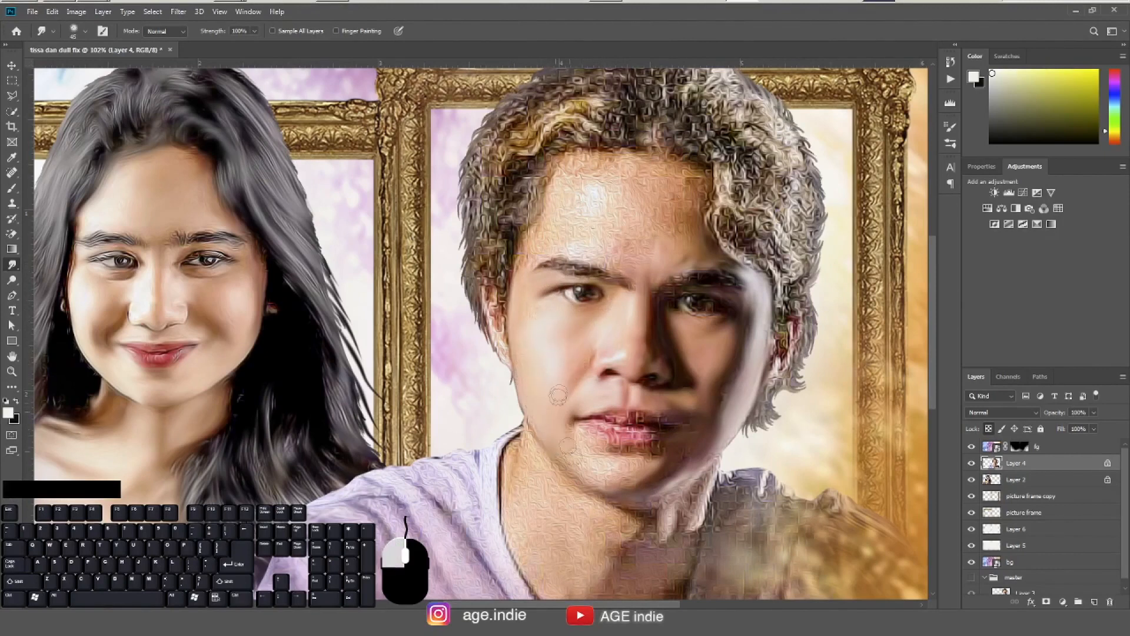
{"action": "mouse_move", "coordinate": [624, 467]}
{"action": "left_mouse_down"}
{"action": "mouse_move", "coordinate": [602, 479]}
{"action": "mouse_move", "coordinate": [590, 455]}
{"action": "left_mouse_up"}
{"action": "left_click_drag", "start_coordinate": [639, 417], "coordinate": [661, 427]}
{"action": "left_click_drag", "start_coordinate": [590, 436], "coordinate": [637, 446]}
Smudge the man's temple, ear side and forehead on Layer 4 smooth with a larger brush.
{"action": "key", "text": "]"}
{"action": "key", "text": "]"}
{"action": "key", "text": "]"}
{"action": "left_click_drag", "start_coordinate": [533, 262], "coordinate": [574, 250]}
{"action": "left_click_drag", "start_coordinate": [500, 352], "coordinate": [492, 294]}
{"action": "mouse_move", "coordinate": [568, 257]}
{"action": "left_mouse_down"}
{"action": "mouse_move", "coordinate": [648, 253]}
{"action": "mouse_move", "coordinate": [689, 235]}
{"action": "mouse_move", "coordinate": [691, 169]}
{"action": "mouse_move", "coordinate": [583, 173]}
{"action": "mouse_move", "coordinate": [559, 208]}
{"action": "mouse_move", "coordinate": [622, 196]}
{"action": "mouse_move", "coordinate": [638, 241]}
{"action": "mouse_move", "coordinate": [677, 184]}
{"action": "left_mouse_up"}
Smudge the man's neck and the lit side of his shirt on Layer 4 with a larger brush.
{"action": "key", "text": "]"}
{"action": "key", "text": "]"}
{"action": "key", "text": "]"}
{"action": "key", "text": "["}
{"action": "key", "text": "space"}
{"action": "mouse_move", "coordinate": [547, 465]}
{"action": "left_mouse_down"}
{"action": "mouse_move", "coordinate": [573, 361]}
{"action": "mouse_move", "coordinate": [584, 362]}
{"action": "mouse_move", "coordinate": [526, 301]}
{"action": "mouse_move", "coordinate": [513, 434]}
{"action": "mouse_move", "coordinate": [568, 369]}
{"action": "mouse_move", "coordinate": [684, 377]}
{"action": "mouse_move", "coordinate": [653, 465]}
{"action": "mouse_move", "coordinate": [595, 412]}
{"action": "mouse_move", "coordinate": [541, 446]}
{"action": "left_mouse_up"}
{"action": "key", "text": "space"}
{"action": "key", "text": "]"}
{"action": "mouse_move", "coordinate": [556, 490]}
{"action": "left_mouse_down"}
{"action": "mouse_move", "coordinate": [601, 507]}
{"action": "mouse_move", "coordinate": [660, 493]}
{"action": "mouse_move", "coordinate": [656, 403]}
{"action": "mouse_move", "coordinate": [657, 440]}
{"action": "left_mouse_up"}
{"action": "mouse_move", "coordinate": [559, 251]}
{"action": "left_mouse_down"}
{"action": "mouse_move", "coordinate": [595, 327]}
{"action": "mouse_move", "coordinate": [514, 291]}
{"action": "mouse_move", "coordinate": [542, 433]}
{"action": "mouse_move", "coordinate": [496, 304]}
{"action": "mouse_move", "coordinate": [478, 334]}
{"action": "mouse_move", "coordinate": [432, 309]}
{"action": "mouse_move", "coordinate": [462, 347]}
{"action": "mouse_move", "coordinate": [369, 337]}
{"action": "mouse_move", "coordinate": [442, 368]}
{"action": "mouse_move", "coordinate": [517, 471]}
{"action": "mouse_move", "coordinate": [362, 362]}
{"action": "mouse_move", "coordinate": [326, 370]}
{"action": "mouse_move", "coordinate": [381, 446]}
{"action": "mouse_move", "coordinate": [288, 465]}
{"action": "left_mouse_up"}
Smudge the shaded side of the man's neck and shirt shoulder on Layer 4 with a smaller brush.
{"action": "key", "text": "bracketleft"}
{"action": "key", "text": "bracketleft"}
{"action": "mouse_move", "coordinate": [756, 330]}
{"action": "left_mouse_down"}
{"action": "mouse_move", "coordinate": [730, 390]}
{"action": "mouse_move", "coordinate": [709, 500]}
{"action": "left_mouse_up"}
{"action": "left_click_drag", "start_coordinate": [736, 442], "coordinate": [793, 329]}
{"action": "left_click_drag", "start_coordinate": [759, 459], "coordinate": [765, 509]}
{"action": "mouse_move", "coordinate": [816, 335]}
{"action": "left_mouse_down"}
{"action": "mouse_move", "coordinate": [789, 499]}
{"action": "mouse_move", "coordinate": [809, 471]}
{"action": "left_mouse_up"}
{"action": "key", "text": "space"}
{"action": "left_click_drag", "start_coordinate": [836, 400], "coordinate": [709, 366]}
{"action": "mouse_move", "coordinate": [816, 358]}
{"action": "left_mouse_down"}
{"action": "mouse_move", "coordinate": [736, 309]}
{"action": "mouse_move", "coordinate": [788, 345]}
{"action": "left_mouse_up"}
{"action": "left_click_drag", "start_coordinate": [724, 413], "coordinate": [700, 453]}
{"action": "left_click_drag", "start_coordinate": [768, 433], "coordinate": [765, 467]}
Smudge the man's curly hair on Layer 4 into smooth flowing locks, adjusting the brush size.
{"action": "key", "text": "ctrl+space"}
{"action": "left_click_drag", "start_coordinate": [730, 294], "coordinate": [662, 236]}
{"action": "key", "text": "space"}
{"action": "mouse_move", "coordinate": [662, 206]}
{"action": "left_mouse_down"}
{"action": "mouse_move", "coordinate": [697, 325]}
{"action": "mouse_move", "coordinate": [709, 322]}
{"action": "left_mouse_up"}
{"action": "key", "text": "ctrl+space"}
{"action": "key", "text": "bracketleft"}
{"action": "key", "text": "bracketleft"}
{"action": "mouse_move", "coordinate": [676, 159]}
{"action": "left_mouse_down"}
{"action": "mouse_move", "coordinate": [719, 251]}
{"action": "mouse_move", "coordinate": [747, 237]}
{"action": "mouse_move", "coordinate": [756, 353]}
{"action": "left_mouse_up"}
{"action": "mouse_move", "coordinate": [766, 276]}
{"action": "left_mouse_down"}
{"action": "mouse_move", "coordinate": [765, 236]}
{"action": "mouse_move", "coordinate": [742, 200]}
{"action": "mouse_move", "coordinate": [736, 159]}
{"action": "mouse_move", "coordinate": [774, 233]}
{"action": "mouse_move", "coordinate": [743, 144]}
{"action": "mouse_move", "coordinate": [771, 145]}
{"action": "mouse_move", "coordinate": [755, 169]}
{"action": "mouse_move", "coordinate": [654, 114]}
{"action": "mouse_move", "coordinate": [677, 97]}
{"action": "mouse_move", "coordinate": [643, 85]}
{"action": "mouse_move", "coordinate": [550, 129]}
{"action": "mouse_move", "coordinate": [588, 144]}
{"action": "mouse_move", "coordinate": [516, 171]}
{"action": "mouse_move", "coordinate": [565, 168]}
{"action": "mouse_move", "coordinate": [530, 224]}
{"action": "mouse_move", "coordinate": [529, 297]}
{"action": "left_mouse_up"}
{"action": "key", "text": "["}
{"action": "key", "text": "]"}
{"action": "left_click_drag", "start_coordinate": [624, 156], "coordinate": [580, 139]}
{"action": "mouse_move", "coordinate": [629, 185]}
{"action": "left_mouse_down"}
{"action": "mouse_move", "coordinate": [669, 95]}
{"action": "mouse_move", "coordinate": [721, 233]}
{"action": "left_mouse_up"}
{"action": "left_click_drag", "start_coordinate": [740, 178], "coordinate": [793, 194]}
{"action": "key", "text": "F7"}
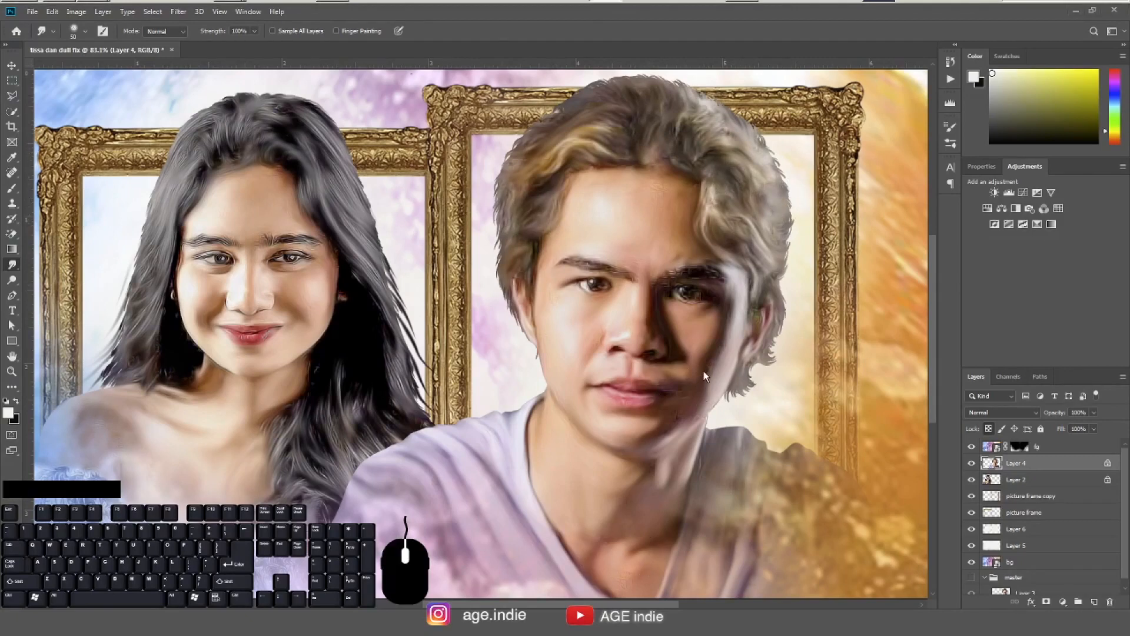
{"action": "key", "text": "ctrl+space"}
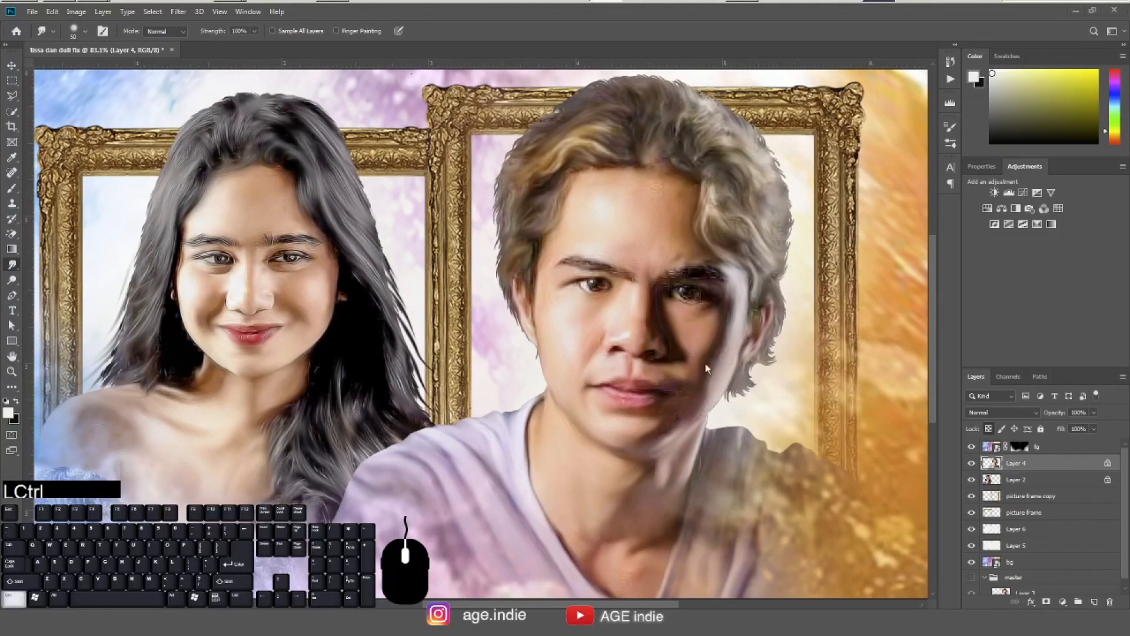
{"action": "mouse_move", "coordinate": [689, 390]}
{"action": "left_mouse_down"}
{"action": "mouse_move", "coordinate": [631, 371]}
{"action": "mouse_move", "coordinate": [643, 374]}
{"action": "mouse_move", "coordinate": [644, 404]}
{"action": "left_mouse_up"}
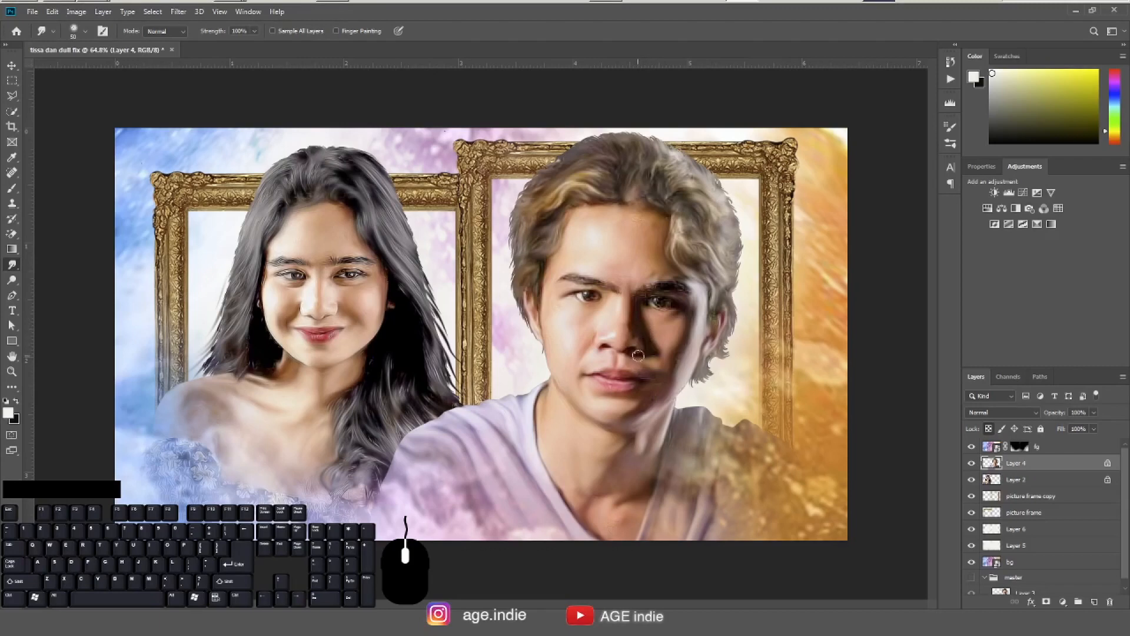
Activate the Dodge tool and look through its tool group with Burn and Sponge.
{"action": "key", "text": "o"}
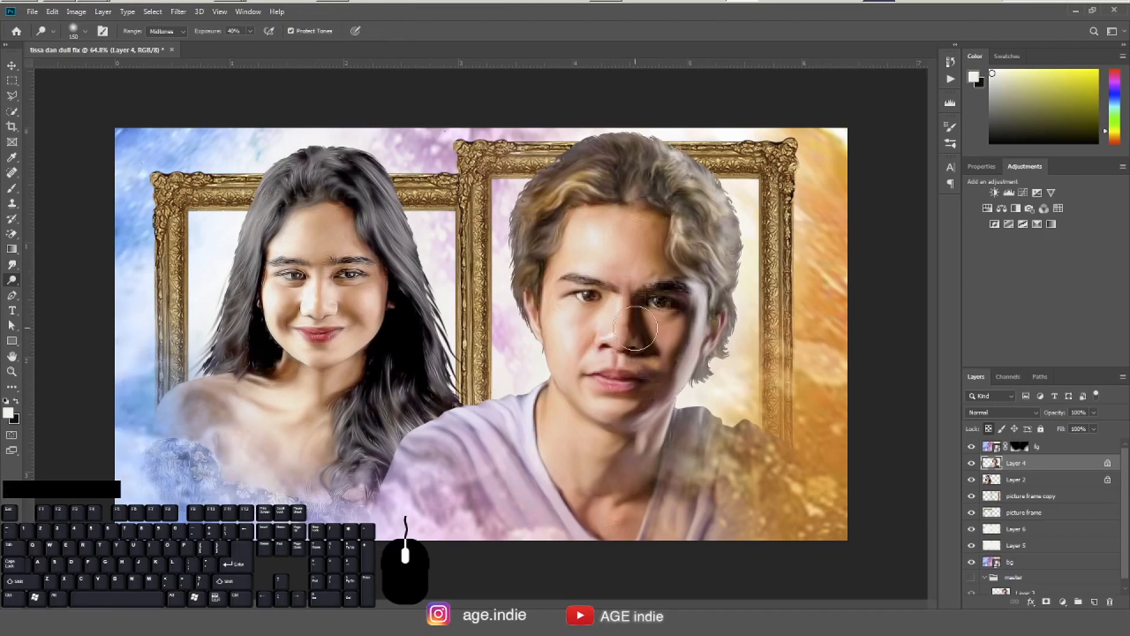
{"action": "left_click", "coordinate": [13, 281]}
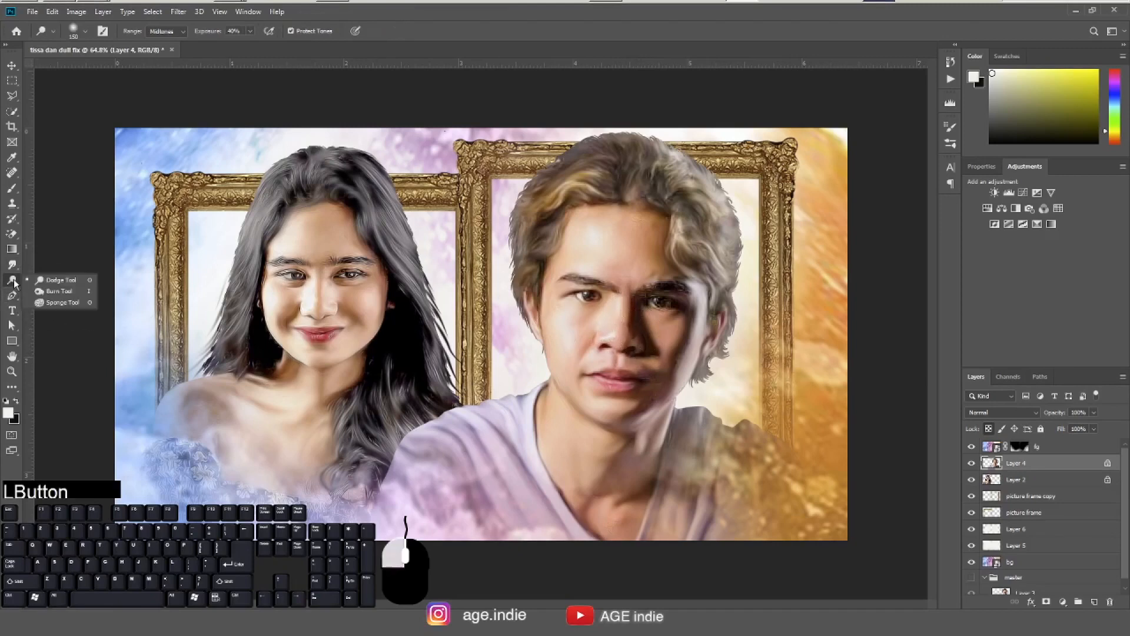
{"action": "left_click", "coordinate": [64, 290]}
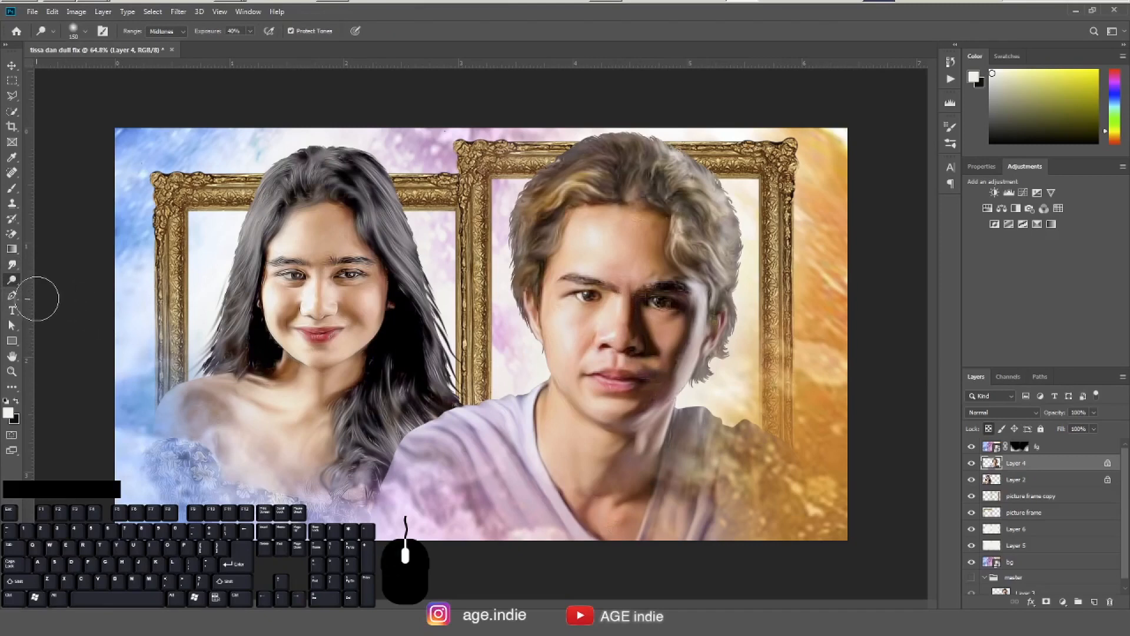
{"action": "left_click", "coordinate": [15, 284]}
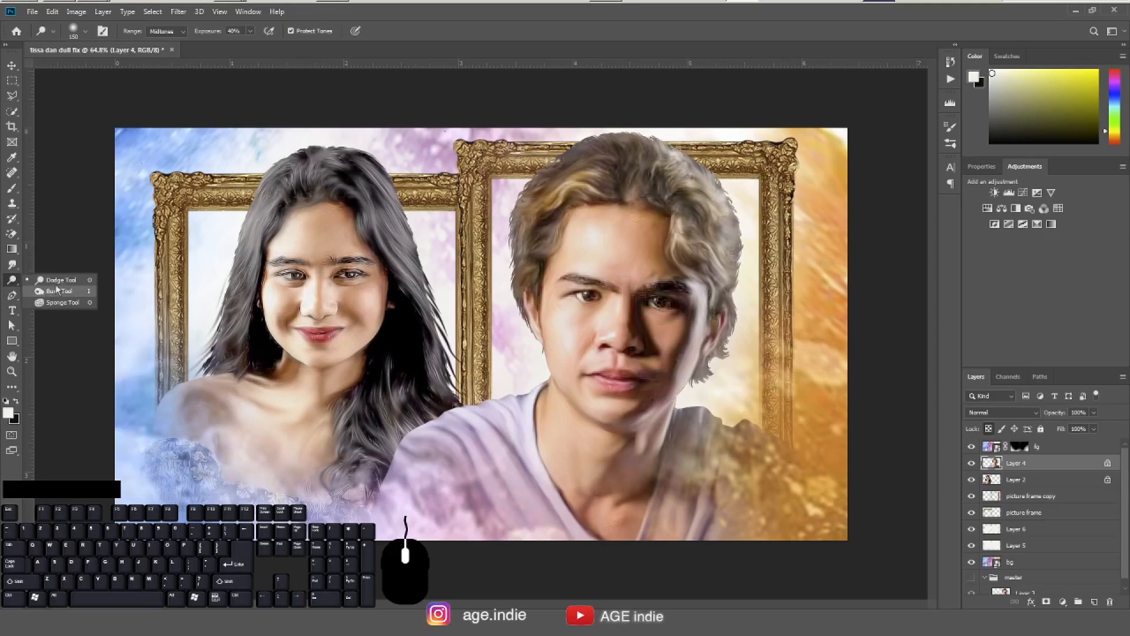
{"action": "left_click", "coordinate": [450, 31]}
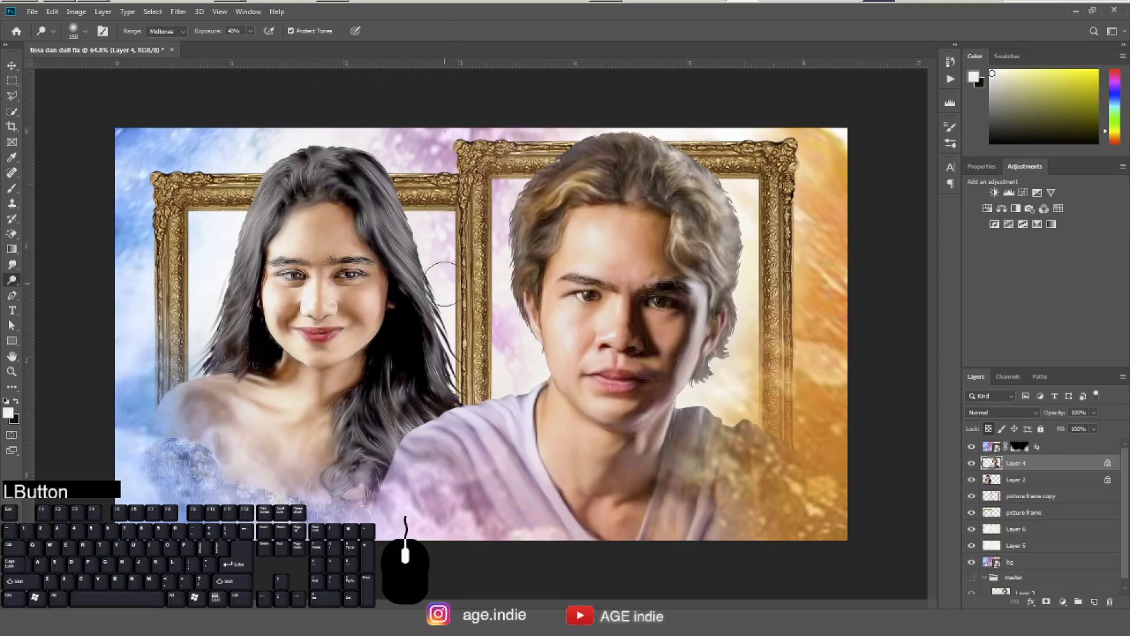
{"action": "mouse_move", "coordinate": [529, 328]}
{"action": "left_mouse_down"}
{"action": "mouse_move", "coordinate": [570, 333]}
{"action": "mouse_move", "coordinate": [559, 317]}
{"action": "mouse_move", "coordinate": [564, 344]}
{"action": "mouse_move", "coordinate": [575, 319]}
{"action": "mouse_move", "coordinate": [608, 350]}
{"action": "left_mouse_up"}
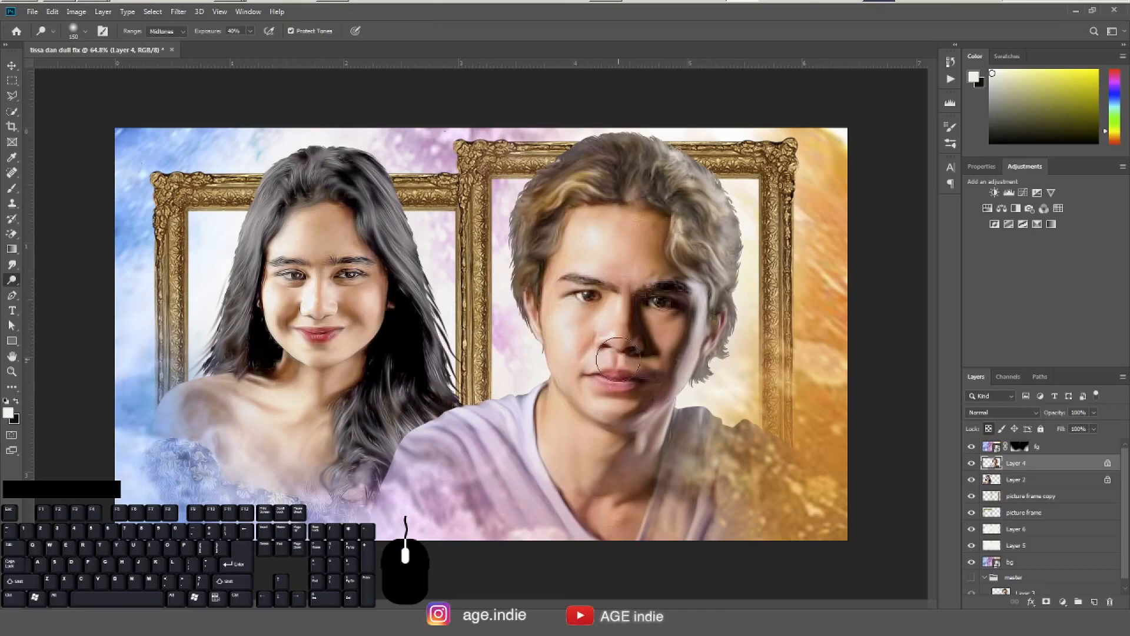
Brighten the highlights on the tip of the man's nose on Layer 4 with a small Dodge brush.
{"action": "key", "text": "ctrl+space"}
{"action": "left_click_drag", "start_coordinate": [639, 331], "coordinate": [665, 335]}
{"action": "key", "text": "space"}
{"action": "mouse_move", "coordinate": [670, 347]}
{"action": "left_mouse_down"}
{"action": "mouse_move", "coordinate": [646, 346]}
{"action": "mouse_move", "coordinate": [662, 351]}
{"action": "left_mouse_up"}
{"action": "key", "text": "ctrl+space"}
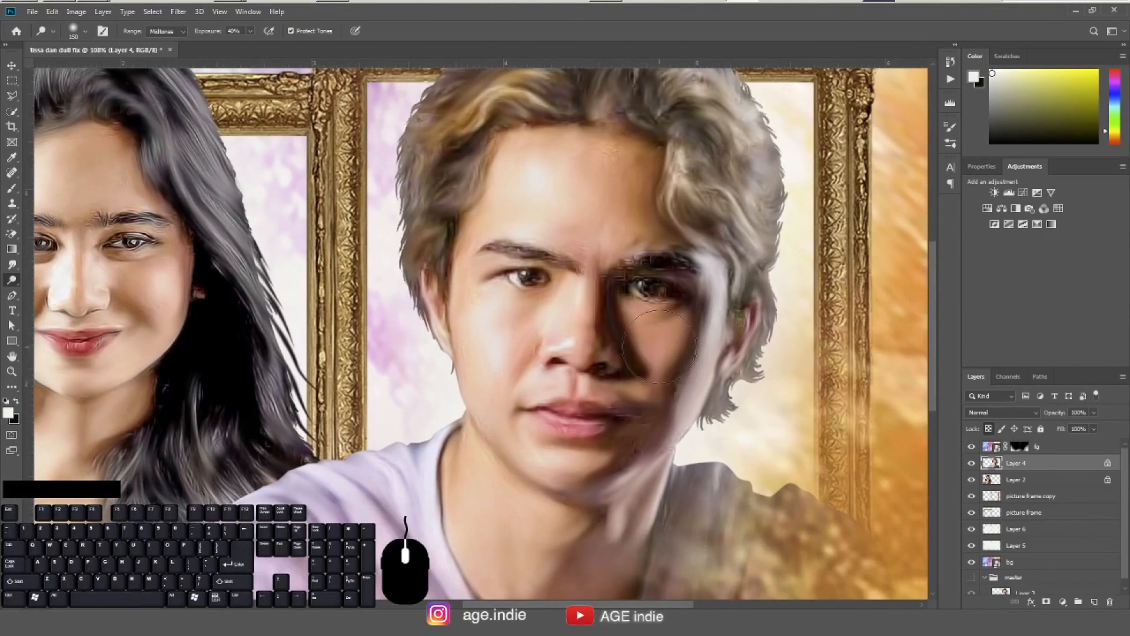
{"action": "key", "text": "bracketleft"}
{"action": "key", "text": "bracketleft"}
{"action": "key", "text": "bracketleft"}
{"action": "key", "text": "bracketleft"}
{"action": "key", "text": "bracketleft"}
{"action": "key", "text": "bracketleft"}
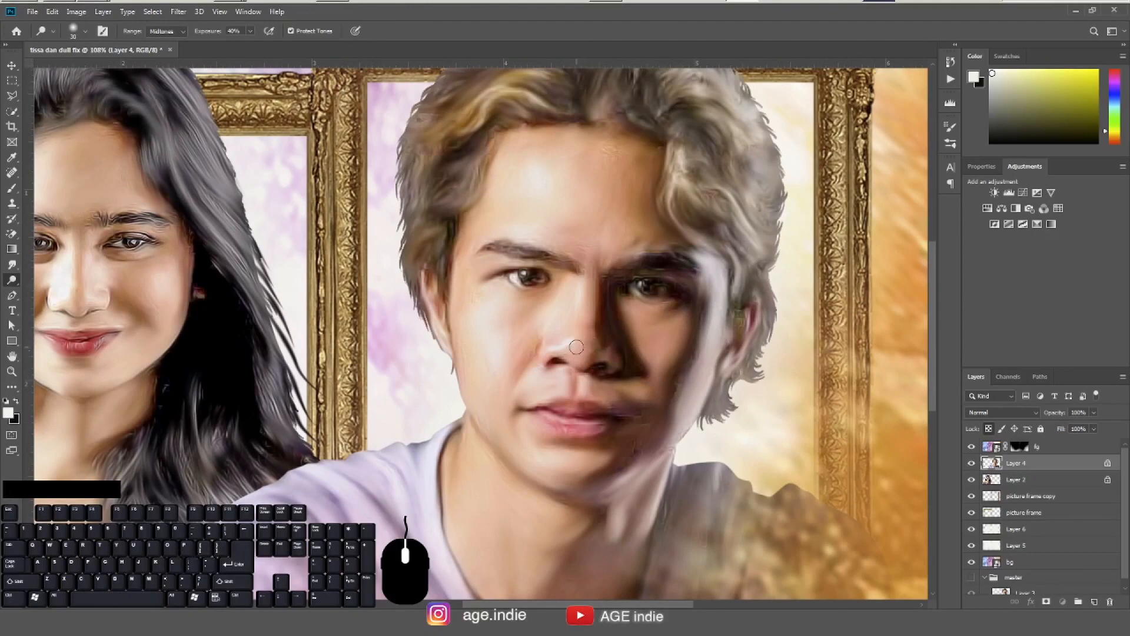
{"action": "key", "text": "bracketleft"}
{"action": "left_click", "coordinate": [573, 341]}
{"action": "key", "text": "bracketright"}
{"action": "mouse_move", "coordinate": [574, 340]}
{"action": "left_mouse_down"}
{"action": "mouse_move", "coordinate": [587, 310]}
{"action": "mouse_move", "coordinate": [583, 352]}
{"action": "left_mouse_up"}
{"action": "key", "text": "bracketleft"}
{"action": "left_click", "coordinate": [589, 348]}
{"action": "key", "text": "bracketleft"}
Try to brighten small spots beside the man's nose tip with a Dodge brush of about 10, and undo them.
{"action": "left_click", "coordinate": [589, 355]}
{"action": "left_click", "coordinate": [588, 345]}
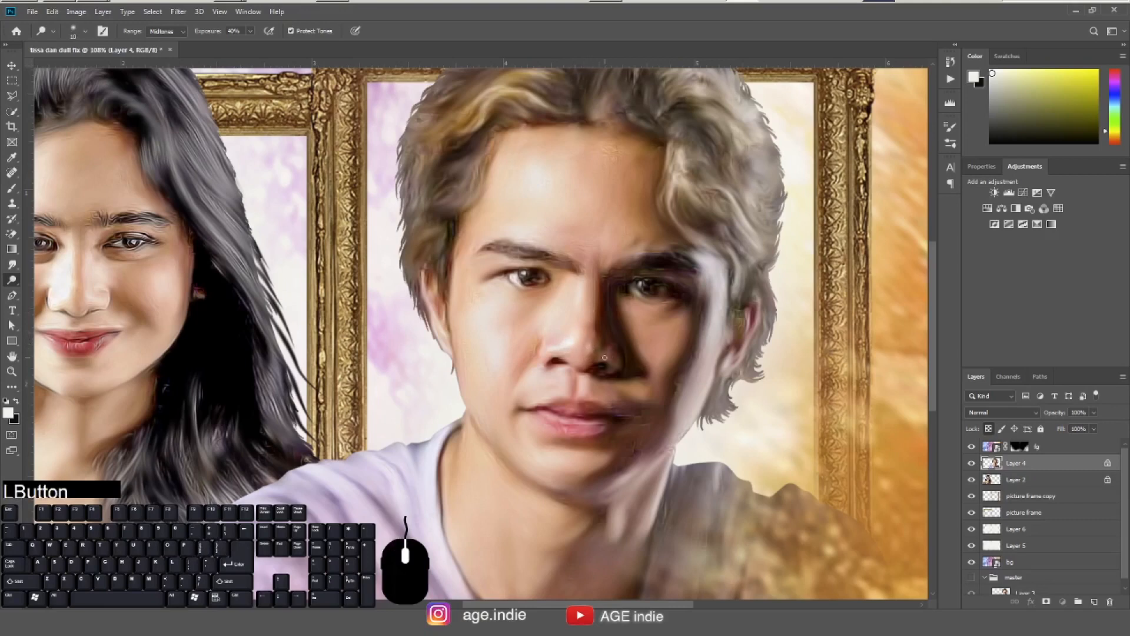
{"action": "key", "text": "bracketright"}
{"action": "key", "text": "ctrl+z"}
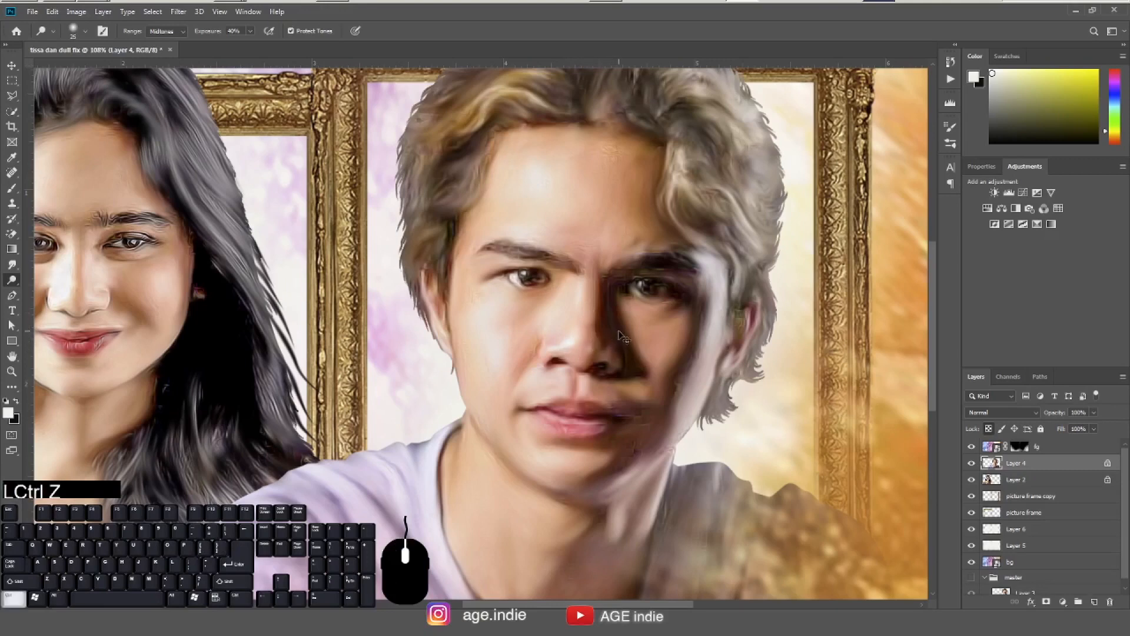
{"action": "key", "text": "ctrl+z"}
Dodge the man's nose and the shadowed cheek on Layer 4 with progressively larger brush sizes.
{"action": "left_click", "coordinate": [577, 344]}
{"action": "key", "text": "bracketright"}
{"action": "left_click", "coordinate": [548, 346]}
{"action": "key", "text": "bracketright"}
{"action": "key", "text": "bracketright"}
{"action": "left_click", "coordinate": [608, 350]}
{"action": "left_click", "coordinate": [640, 378]}
{"action": "mouse_move", "coordinate": [655, 343]}
{"action": "left_mouse_down"}
{"action": "mouse_move", "coordinate": [686, 326]}
{"action": "mouse_move", "coordinate": [659, 346]}
{"action": "left_mouse_up"}
Brighten both of the man's eyes and the bridge of his nose with a Dodge brush of about 70.
{"action": "left_click_drag", "start_coordinate": [649, 282], "coordinate": [674, 298]}
{"action": "left_click_drag", "start_coordinate": [510, 275], "coordinate": [549, 280]}
{"action": "left_click_drag", "start_coordinate": [579, 356], "coordinate": [596, 269]}
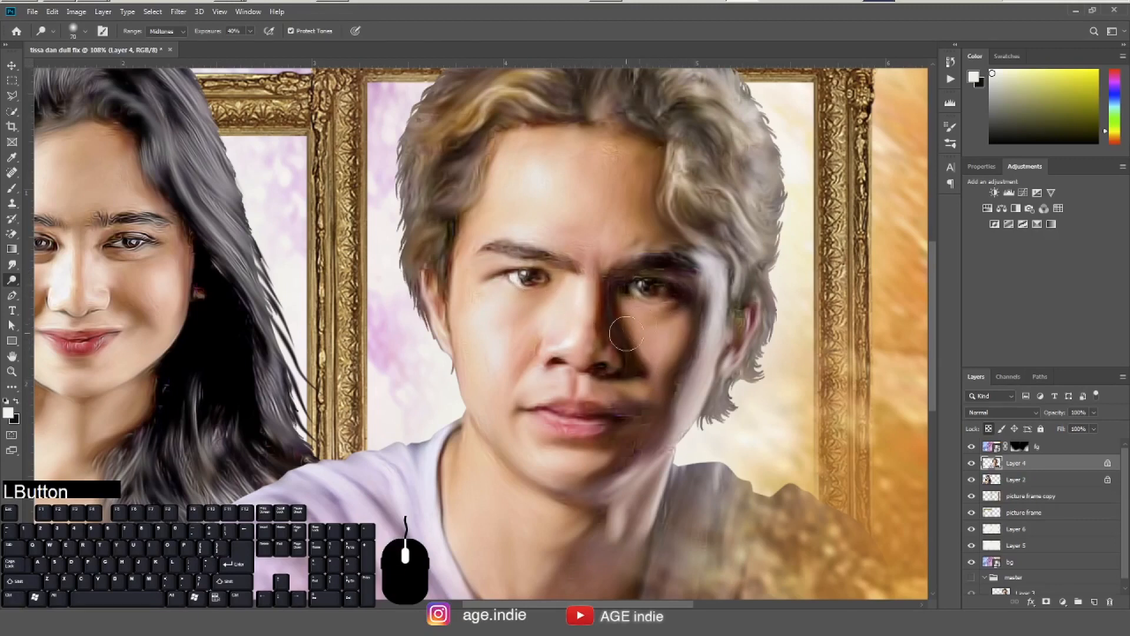
Brighten the man's lit cheek, forehead, chin, lips and shadowed cheek on Layer 4 with a larger Dodge brush.
{"action": "key", "text": "]"}
{"action": "key", "text": "]"}
{"action": "mouse_move", "coordinate": [496, 319]}
{"action": "left_mouse_down"}
{"action": "mouse_move", "coordinate": [481, 310]}
{"action": "mouse_move", "coordinate": [489, 329]}
{"action": "left_mouse_up"}
{"action": "left_click_drag", "start_coordinate": [488, 250], "coordinate": [517, 203]}
{"action": "left_click_drag", "start_coordinate": [544, 454], "coordinate": [574, 462]}
{"action": "left_click_drag", "start_coordinate": [580, 407], "coordinate": [570, 422]}
{"action": "mouse_move", "coordinate": [655, 387]}
{"action": "left_mouse_down"}
{"action": "mouse_move", "coordinate": [654, 404]}
{"action": "mouse_move", "coordinate": [663, 353]}
{"action": "mouse_move", "coordinate": [698, 329]}
{"action": "left_mouse_up"}
Dodge the man's forehead, jaw, neck and the shadowed side of his nose using an even larger brush.
{"action": "key", "text": "]"}
{"action": "key", "text": "]"}
{"action": "mouse_move", "coordinate": [560, 152]}
{"action": "left_mouse_down"}
{"action": "mouse_move", "coordinate": [559, 228]}
{"action": "mouse_move", "coordinate": [593, 266]}
{"action": "left_mouse_up"}
{"action": "left_click_drag", "start_coordinate": [724, 292], "coordinate": [704, 382]}
{"action": "mouse_move", "coordinate": [659, 471]}
{"action": "left_mouse_down"}
{"action": "mouse_move", "coordinate": [574, 603]}
{"action": "mouse_move", "coordinate": [583, 594]}
{"action": "left_mouse_up"}
{"action": "mouse_move", "coordinate": [713, 441]}
{"action": "left_mouse_down"}
{"action": "mouse_move", "coordinate": [671, 450]}
{"action": "mouse_move", "coordinate": [676, 385]}
{"action": "left_mouse_up"}
{"action": "mouse_move", "coordinate": [646, 452]}
{"action": "left_mouse_down"}
{"action": "mouse_move", "coordinate": [649, 472]}
{"action": "mouse_move", "coordinate": [636, 445]}
{"action": "left_mouse_up"}
{"action": "mouse_move", "coordinate": [604, 265]}
{"action": "left_mouse_down"}
{"action": "mouse_move", "coordinate": [601, 323]}
{"action": "mouse_move", "coordinate": [644, 377]}
{"action": "left_mouse_up"}
Add fine highlights to the man's upper and lower lips with a Dodge brush of about 20.
{"action": "key", "text": "bracketleft"}
{"action": "key", "text": "bracketleft"}
{"action": "key", "text": "bracketleft"}
{"action": "key", "text": "bracketleft"}
{"action": "key", "text": "bracketleft"}
{"action": "key", "text": "bracketleft"}
{"action": "key", "text": "bracketleft"}
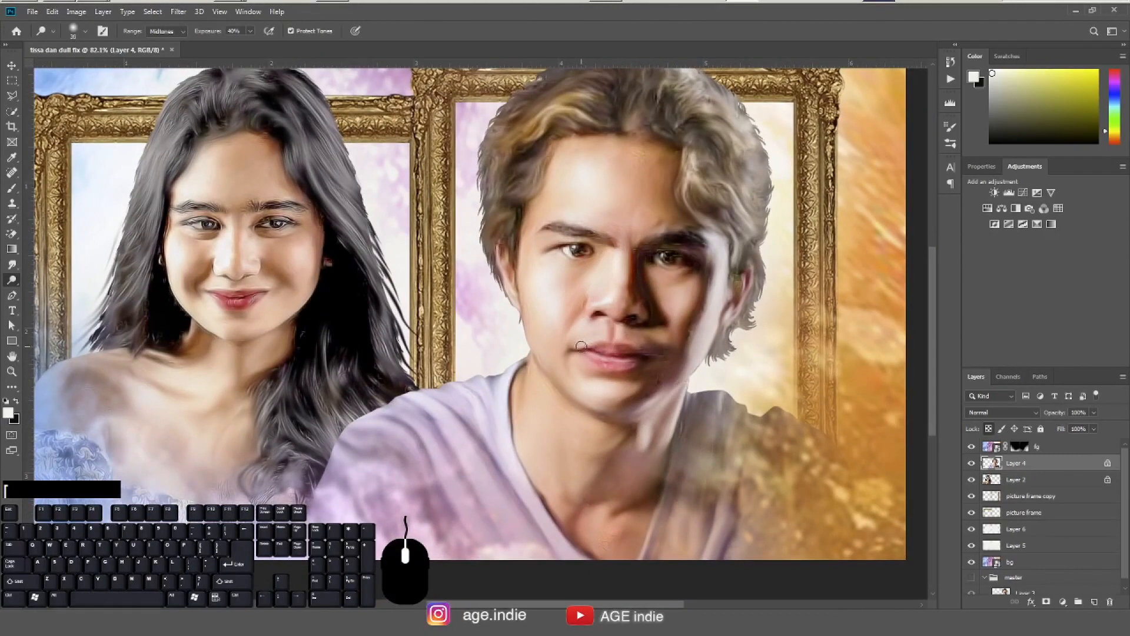
{"action": "left_click", "coordinate": [618, 341]}
{"action": "left_click", "coordinate": [618, 344]}
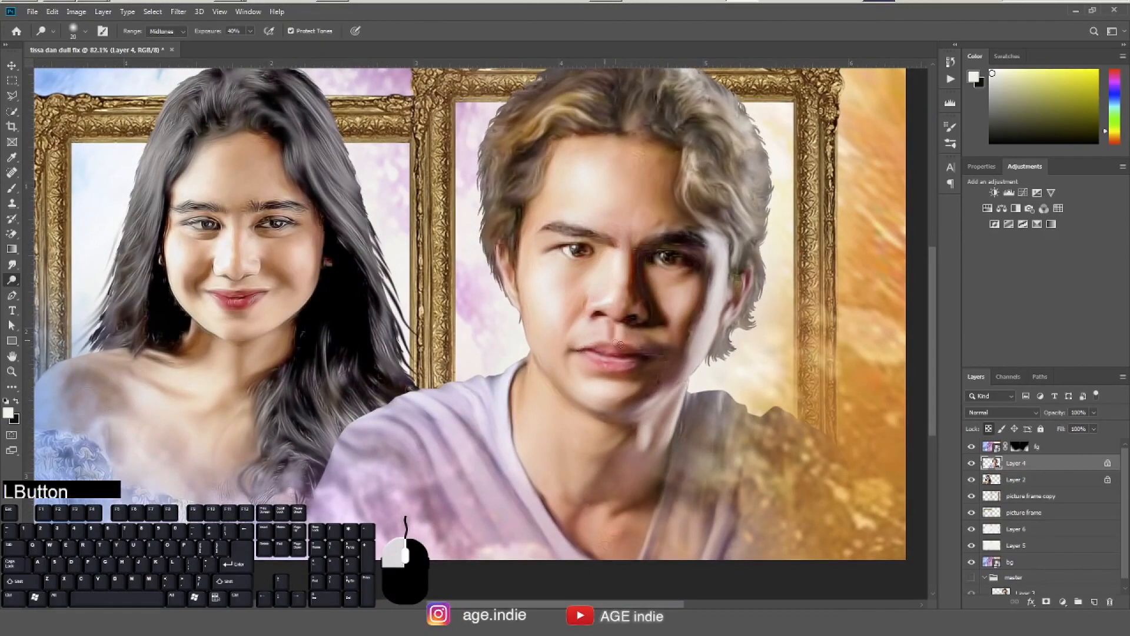
{"action": "left_click", "coordinate": [603, 342]}
{"action": "left_click", "coordinate": [605, 342]}
{"action": "left_click", "coordinate": [602, 359]}
{"action": "mouse_move", "coordinate": [622, 360]}
{"action": "left_mouse_down"}
{"action": "mouse_move", "coordinate": [634, 361]}
{"action": "mouse_move", "coordinate": [621, 351]}
{"action": "left_mouse_up"}
{"action": "left_click", "coordinate": [613, 350]}
{"action": "left_click", "coordinate": [636, 352]}
Dodge between the man's brows and brighten both irises with a slightly larger brush.
{"action": "key", "text": "bracketright"}
{"action": "left_click", "coordinate": [612, 262]}
{"action": "left_click_drag", "start_coordinate": [575, 253], "coordinate": [580, 249]}
{"action": "left_click", "coordinate": [672, 258]}
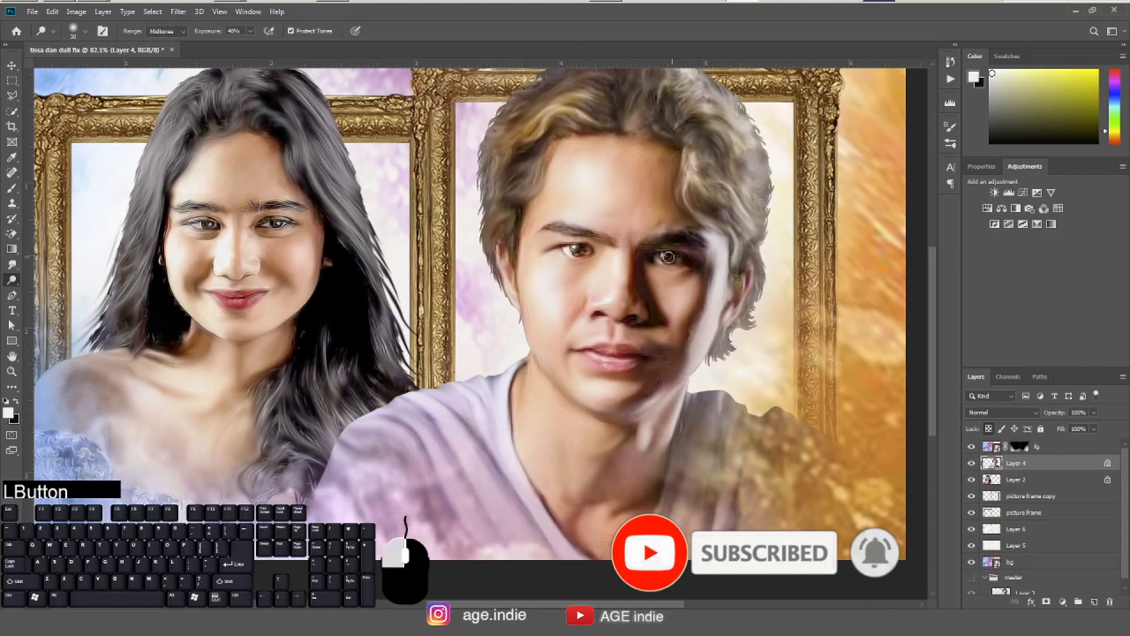
Dodge the man's neck and the lighter strands of hair around his forehead with a brush of about 45.
{"action": "key", "text": "bracketright"}
{"action": "left_click", "coordinate": [603, 474]}
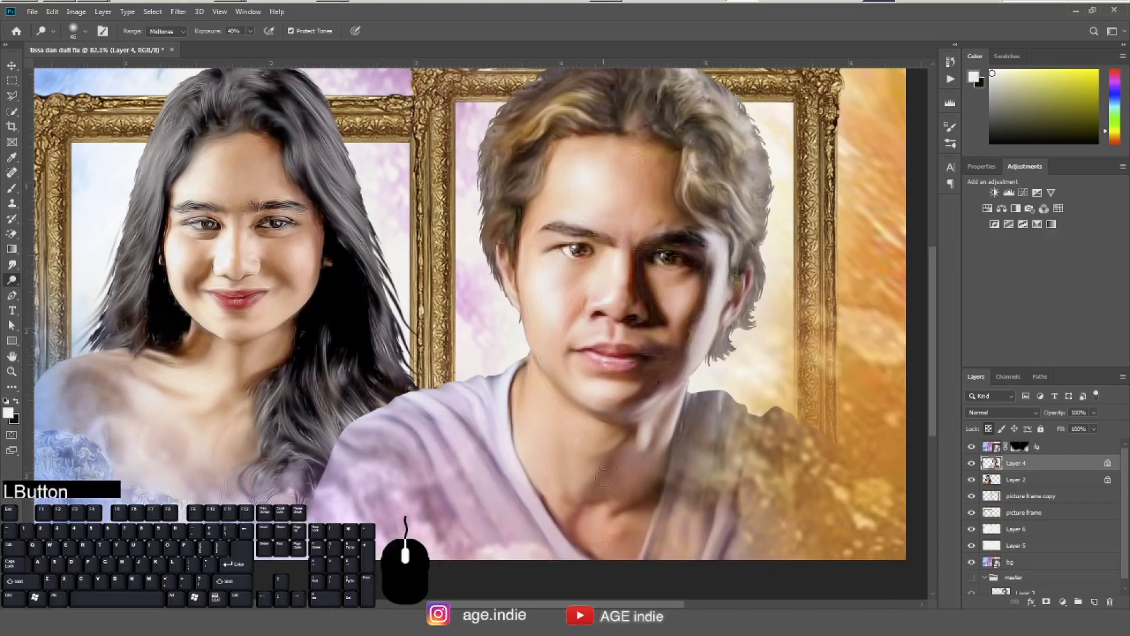
{"action": "left_click_drag", "start_coordinate": [689, 148], "coordinate": [692, 200]}
{"action": "left_click_drag", "start_coordinate": [605, 119], "coordinate": [557, 130]}
{"action": "left_click_drag", "start_coordinate": [669, 204], "coordinate": [586, 186]}
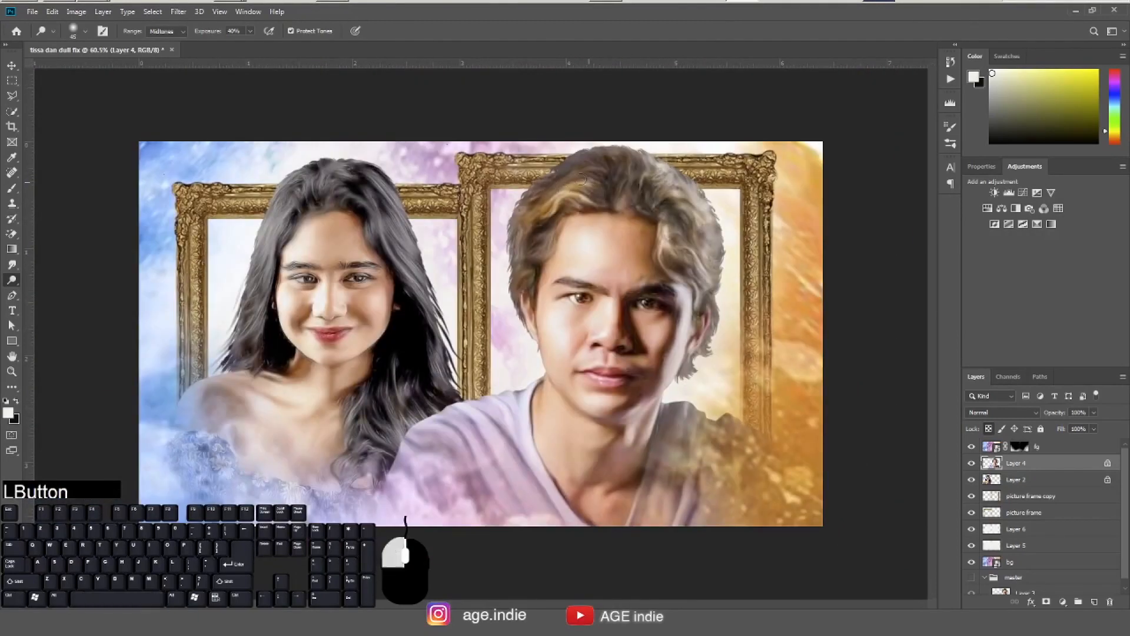
Burn the man's hair on Layer 4 from the fringe over the crown and down both sides, using a brush of about 70 to 80.
{"action": "key", "text": "shift+o"}
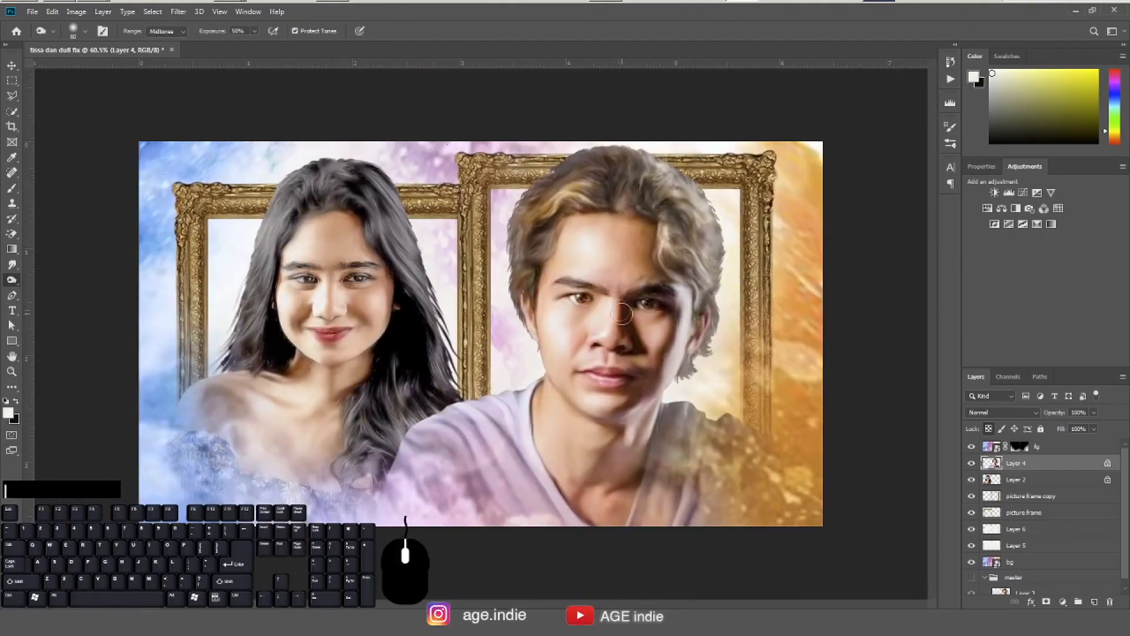
{"action": "key", "text": "bracketleft"}
{"action": "key", "text": "bracketleft"}
{"action": "key", "text": "bracketleft"}
{"action": "key", "text": "bracketleft"}
{"action": "key", "text": "bracketleft"}
{"action": "left_click", "coordinate": [563, 212]}
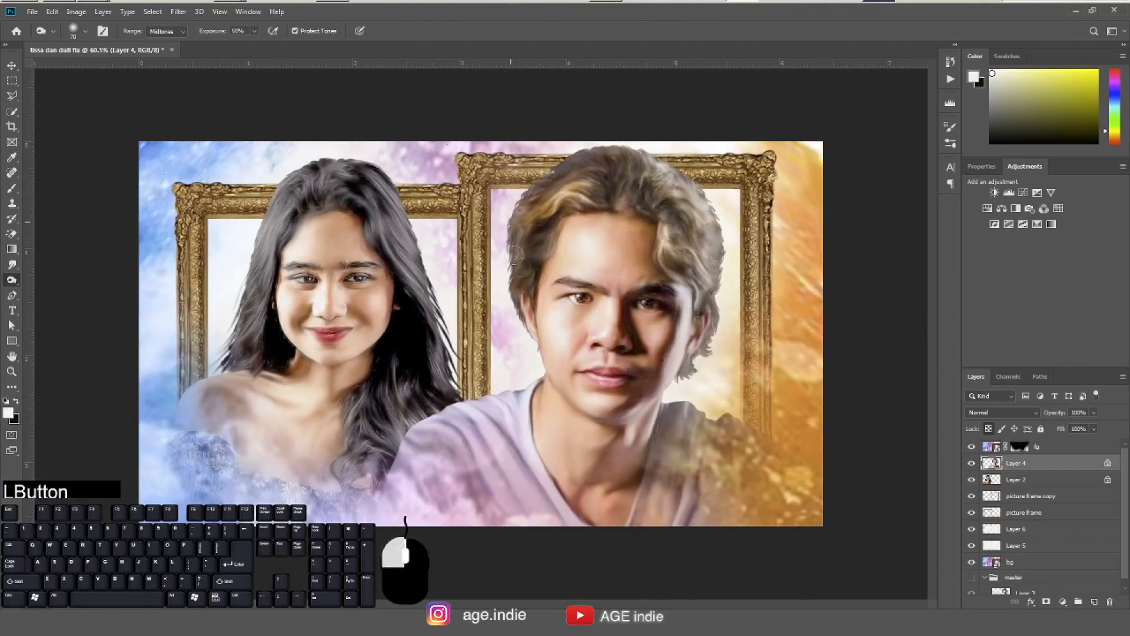
{"action": "left_click_drag", "start_coordinate": [594, 211], "coordinate": [543, 266]}
{"action": "key", "text": "bracketright"}
{"action": "mouse_move", "coordinate": [580, 180]}
{"action": "left_mouse_down"}
{"action": "mouse_move", "coordinate": [539, 198]}
{"action": "mouse_move", "coordinate": [519, 227]}
{"action": "mouse_move", "coordinate": [546, 222]}
{"action": "mouse_move", "coordinate": [521, 248]}
{"action": "left_mouse_up"}
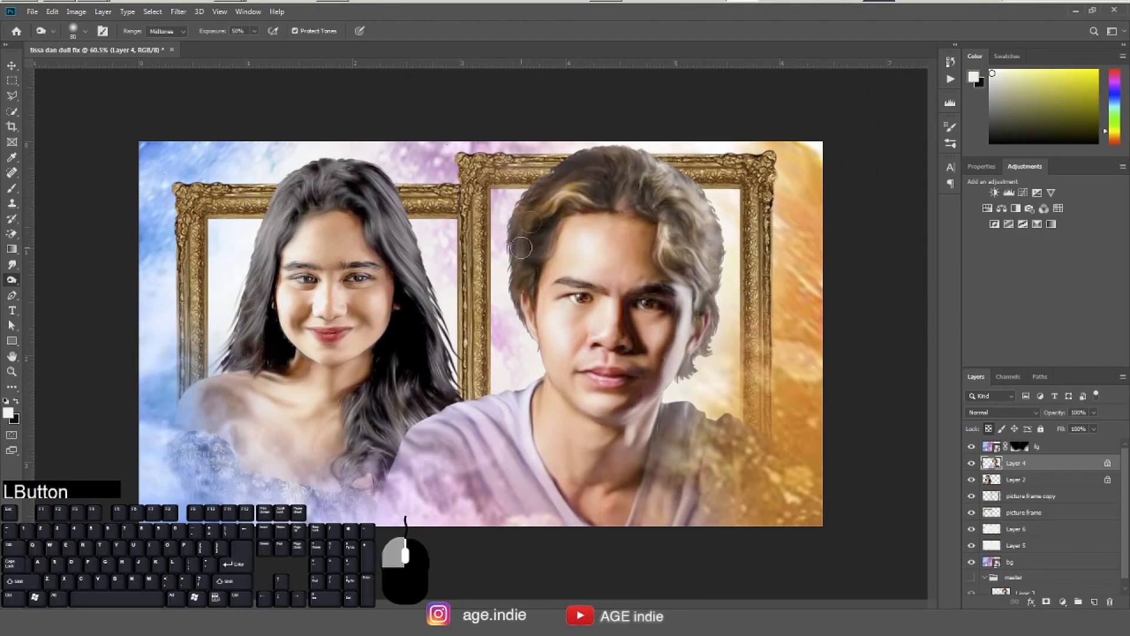
{"action": "mouse_move", "coordinate": [620, 163]}
{"action": "left_mouse_down"}
{"action": "mouse_move", "coordinate": [641, 190]}
{"action": "mouse_move", "coordinate": [682, 195]}
{"action": "mouse_move", "coordinate": [663, 209]}
{"action": "mouse_move", "coordinate": [686, 247]}
{"action": "mouse_move", "coordinate": [678, 182]}
{"action": "mouse_move", "coordinate": [657, 216]}
{"action": "mouse_move", "coordinate": [648, 187]}
{"action": "mouse_move", "coordinate": [635, 202]}
{"action": "mouse_move", "coordinate": [664, 219]}
{"action": "mouse_move", "coordinate": [678, 258]}
{"action": "left_mouse_up"}
{"action": "mouse_move", "coordinate": [674, 207]}
{"action": "left_mouse_down"}
{"action": "mouse_move", "coordinate": [688, 264]}
{"action": "mouse_move", "coordinate": [701, 250]}
{"action": "mouse_move", "coordinate": [689, 283]}
{"action": "left_mouse_up"}
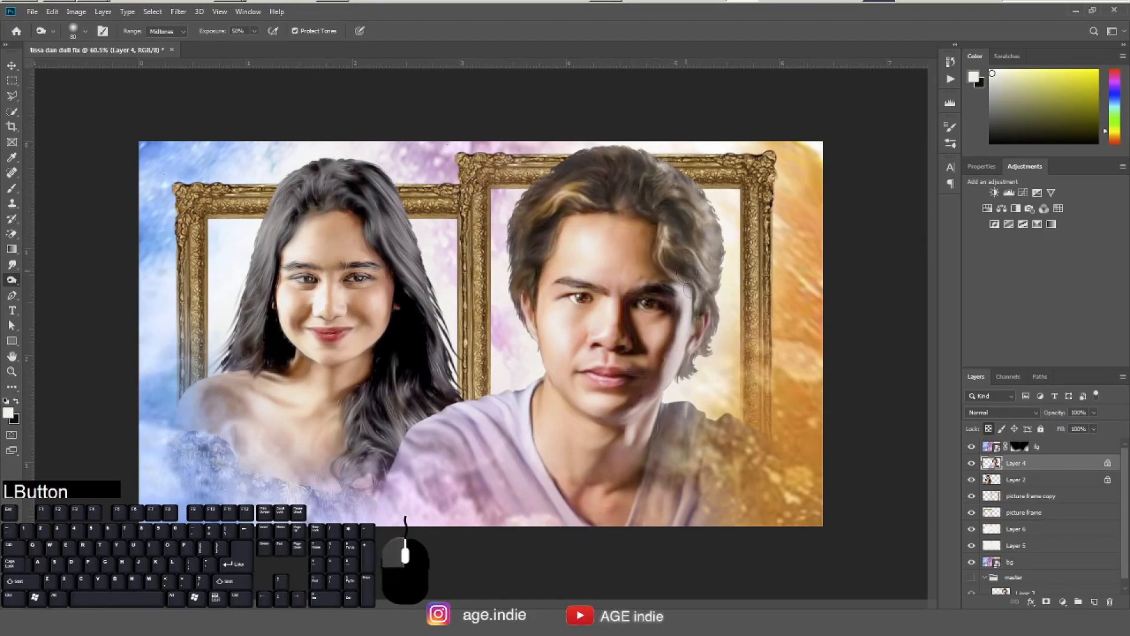
{"action": "mouse_move", "coordinate": [716, 323]}
{"action": "left_mouse_down"}
{"action": "mouse_move", "coordinate": [701, 304]}
{"action": "mouse_move", "coordinate": [708, 265]}
{"action": "mouse_move", "coordinate": [688, 278]}
{"action": "mouse_move", "coordinate": [703, 298]}
{"action": "mouse_move", "coordinate": [683, 244]}
{"action": "mouse_move", "coordinate": [682, 275]}
{"action": "mouse_move", "coordinate": [682, 234]}
{"action": "mouse_move", "coordinate": [695, 229]}
{"action": "mouse_move", "coordinate": [656, 217]}
{"action": "mouse_move", "coordinate": [623, 182]}
{"action": "mouse_move", "coordinate": [680, 256]}
{"action": "left_mouse_up"}
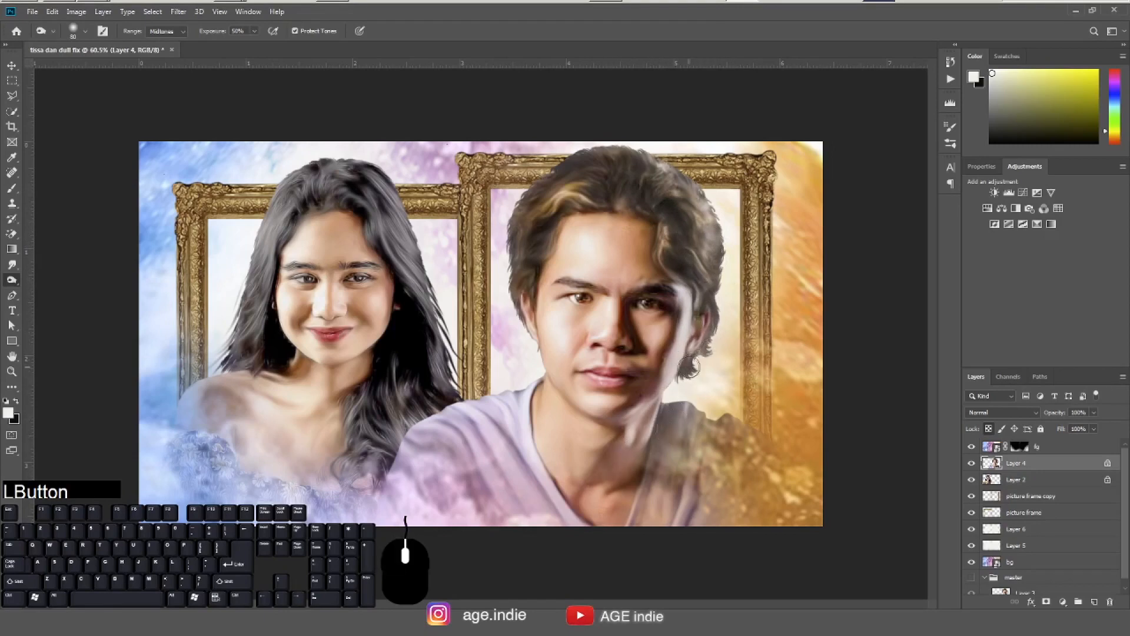
Darken the man's eyes and the shadow beside his nostril with a small Burn brush.
{"action": "key", "text": "bracketleft"}
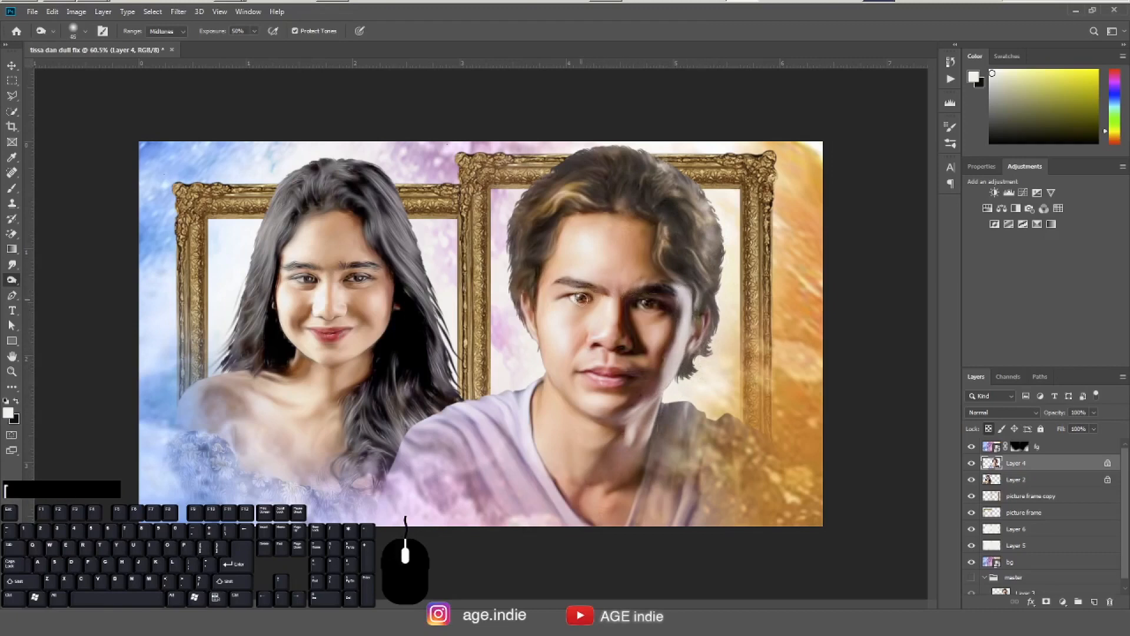
{"action": "mouse_move", "coordinate": [579, 296]}
{"action": "left_mouse_down"}
{"action": "mouse_move", "coordinate": [564, 298]}
{"action": "mouse_move", "coordinate": [588, 288]}
{"action": "left_mouse_up"}
{"action": "key", "text": "bracketright"}
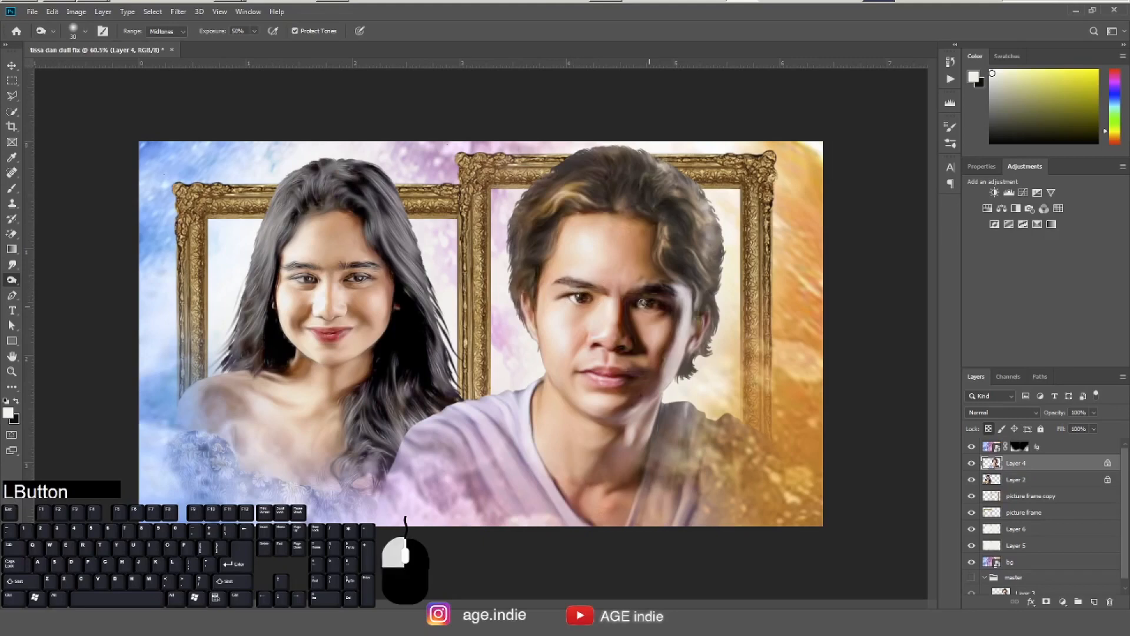
{"action": "left_click_drag", "start_coordinate": [627, 345], "coordinate": [629, 354]}
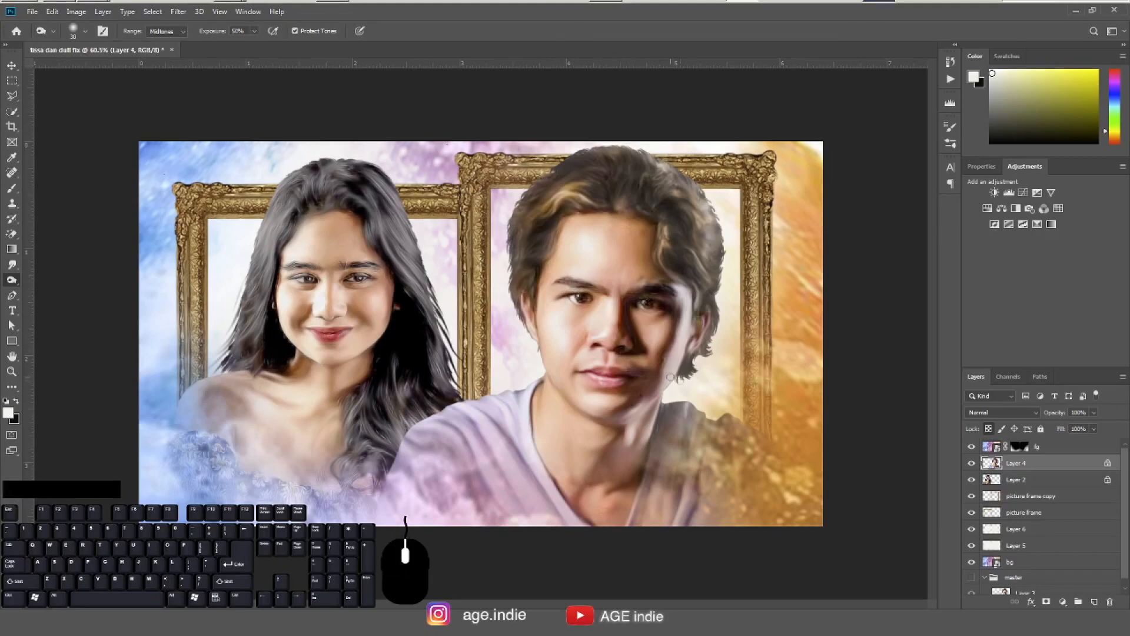
Select Layer 2 and dodge the tip of the woman's nose with a brush of about 10.
{"action": "left_click", "coordinate": [989, 481]}
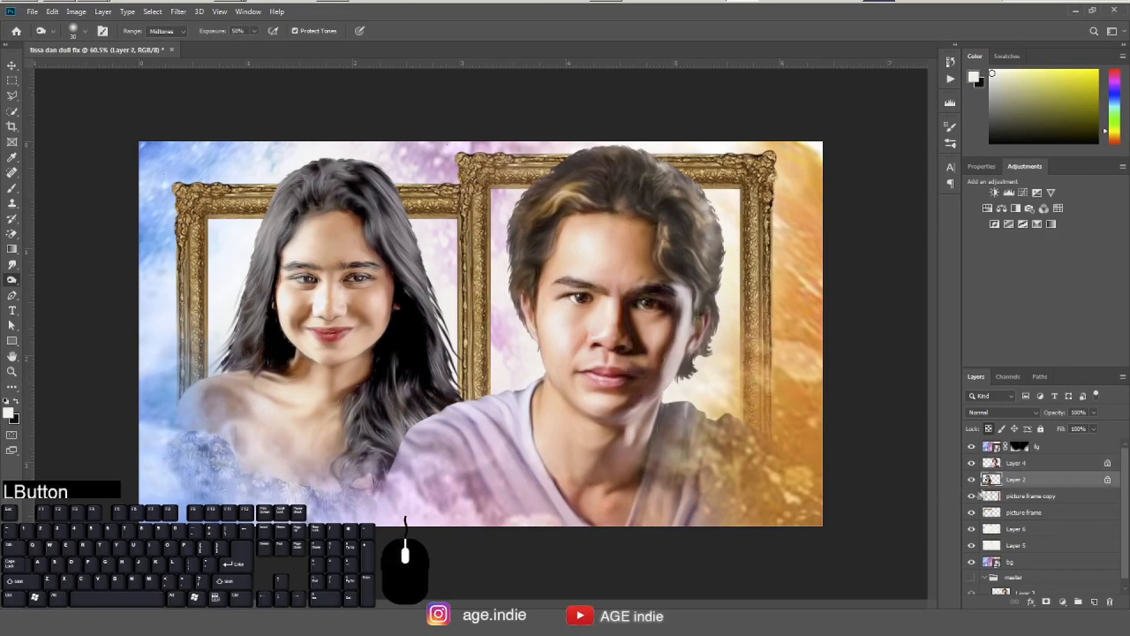
{"action": "left_click_drag", "start_coordinate": [352, 296], "coordinate": [377, 297]}
{"action": "left_click_drag", "start_coordinate": [334, 342], "coordinate": [421, 337]}
{"action": "left_click_drag", "start_coordinate": [420, 337], "coordinate": [441, 337]}
{"action": "mouse_move", "coordinate": [427, 290]}
{"action": "left_mouse_down"}
{"action": "mouse_move", "coordinate": [449, 274]}
{"action": "mouse_move", "coordinate": [447, 368]}
{"action": "mouse_move", "coordinate": [436, 381]}
{"action": "left_mouse_up"}
{"action": "key", "text": "o"}
{"action": "key", "text": "bracketleft"}
{"action": "key", "text": "bracketleft"}
{"action": "key", "text": "bracketleft"}
{"action": "left_click", "coordinate": [408, 377]}
{"action": "key", "text": "bracketleft"}
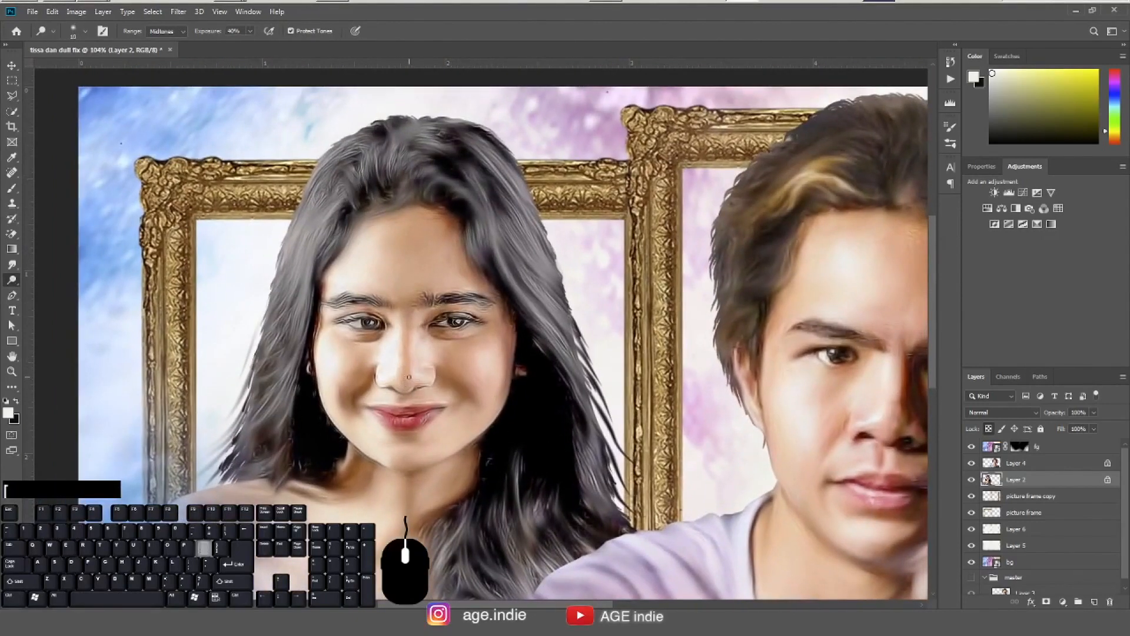
{"action": "mouse_move", "coordinate": [413, 374]}
{"action": "left_mouse_down"}
{"action": "mouse_move", "coordinate": [399, 355]}
{"action": "mouse_move", "coordinate": [427, 377]}
{"action": "left_mouse_up"}
{"action": "left_click", "coordinate": [413, 376]}
Brighten both of the woman's eyes with a Dodge brush of about 25.
{"action": "key", "text": "bracketleft"}
{"action": "key", "text": "bracketright"}
{"action": "key", "text": "bracketright"}
{"action": "key", "text": "bracketright"}
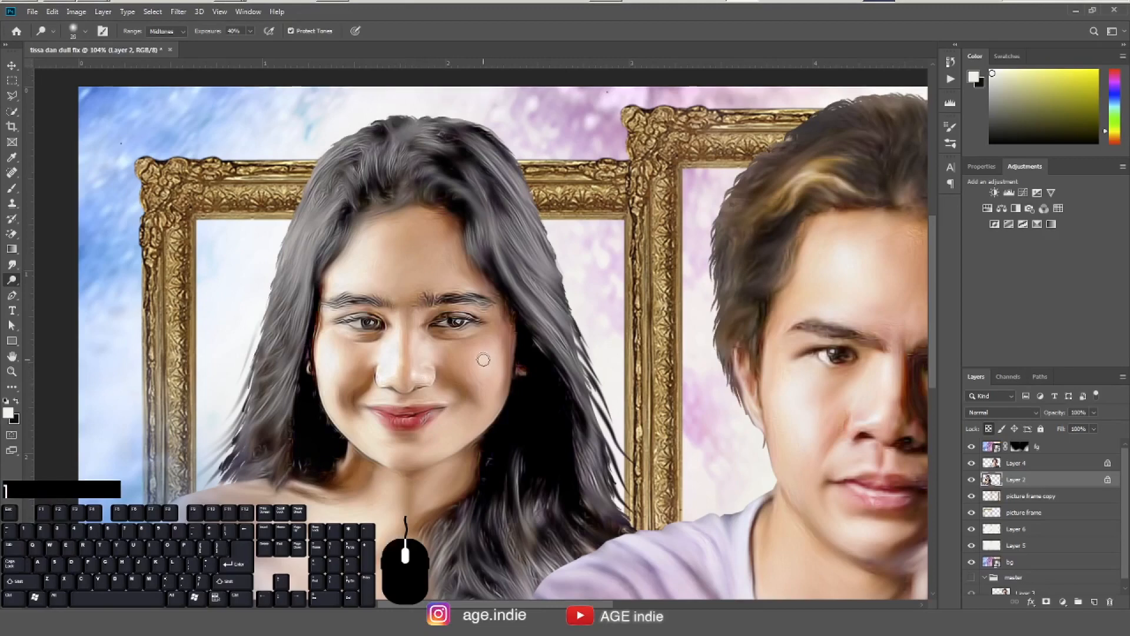
{"action": "left_click_drag", "start_coordinate": [461, 334], "coordinate": [451, 321]}
{"action": "left_click_drag", "start_coordinate": [356, 319], "coordinate": [369, 323]}
Dodge the woman's cheeks, nose bridge and forehead on Layer 2 with a larger brush.
{"action": "key", "text": "bracketright"}
{"action": "key", "text": "bracketright"}
{"action": "key", "text": "bracketright"}
{"action": "key", "text": "bracketright"}
{"action": "left_click_drag", "start_coordinate": [476, 360], "coordinate": [467, 356]}
{"action": "left_click_drag", "start_coordinate": [335, 358], "coordinate": [351, 360]}
{"action": "mouse_move", "coordinate": [403, 322]}
{"action": "left_mouse_down"}
{"action": "mouse_move", "coordinate": [404, 389]}
{"action": "mouse_move", "coordinate": [401, 361]}
{"action": "left_mouse_up"}
{"action": "mouse_move", "coordinate": [394, 253]}
{"action": "left_mouse_down"}
{"action": "mouse_move", "coordinate": [367, 233]}
{"action": "mouse_move", "coordinate": [380, 248]}
{"action": "left_mouse_up"}
{"action": "mouse_move", "coordinate": [393, 256]}
{"action": "left_mouse_down"}
{"action": "mouse_move", "coordinate": [408, 253]}
{"action": "mouse_move", "coordinate": [391, 266]}
{"action": "left_mouse_up"}
Dodge the woman's chin and neck, reducing the brush size for the neck.
{"action": "mouse_move", "coordinate": [410, 437]}
{"action": "left_mouse_down"}
{"action": "mouse_move", "coordinate": [420, 443]}
{"action": "mouse_move", "coordinate": [365, 428]}
{"action": "mouse_move", "coordinate": [391, 442]}
{"action": "left_mouse_up"}
{"action": "key", "text": "bracketleft"}
{"action": "key", "text": "bracketleft"}
{"action": "left_click_drag", "start_coordinate": [393, 511], "coordinate": [377, 509]}
Add small highlights along the woman's upper and lower lips with progressively smaller Dodge brushes.
{"action": "key", "text": "bracketleft"}
{"action": "key", "text": "bracketleft"}
{"action": "key", "text": "bracketleft"}
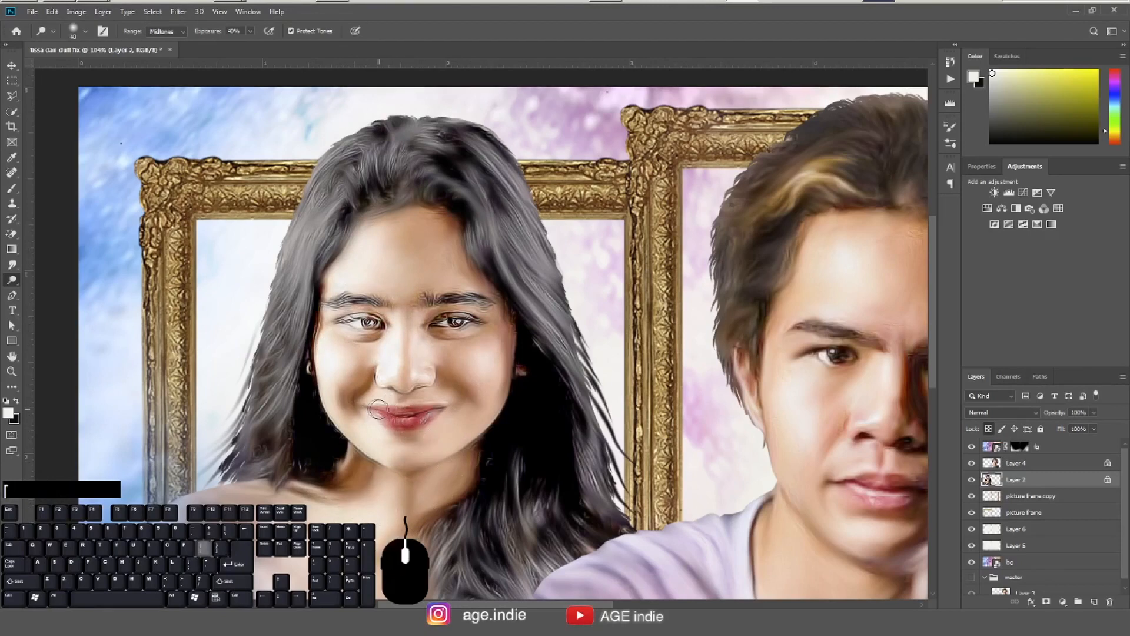
{"action": "key", "text": "bracketleft"}
{"action": "key", "text": "bracketleft"}
{"action": "key", "text": "bracketleft"}
{"action": "key", "text": "bracketleft"}
{"action": "mouse_move", "coordinate": [377, 404]}
{"action": "left_mouse_down"}
{"action": "mouse_move", "coordinate": [422, 405]}
{"action": "mouse_move", "coordinate": [400, 421]}
{"action": "mouse_move", "coordinate": [424, 417]}
{"action": "mouse_move", "coordinate": [397, 412]}
{"action": "mouse_move", "coordinate": [428, 416]}
{"action": "left_mouse_up"}
{"action": "left_click", "coordinate": [396, 426]}
{"action": "key", "text": "bracketleft"}
{"action": "key", "text": "bracketleft"}
{"action": "left_click", "coordinate": [415, 412]}
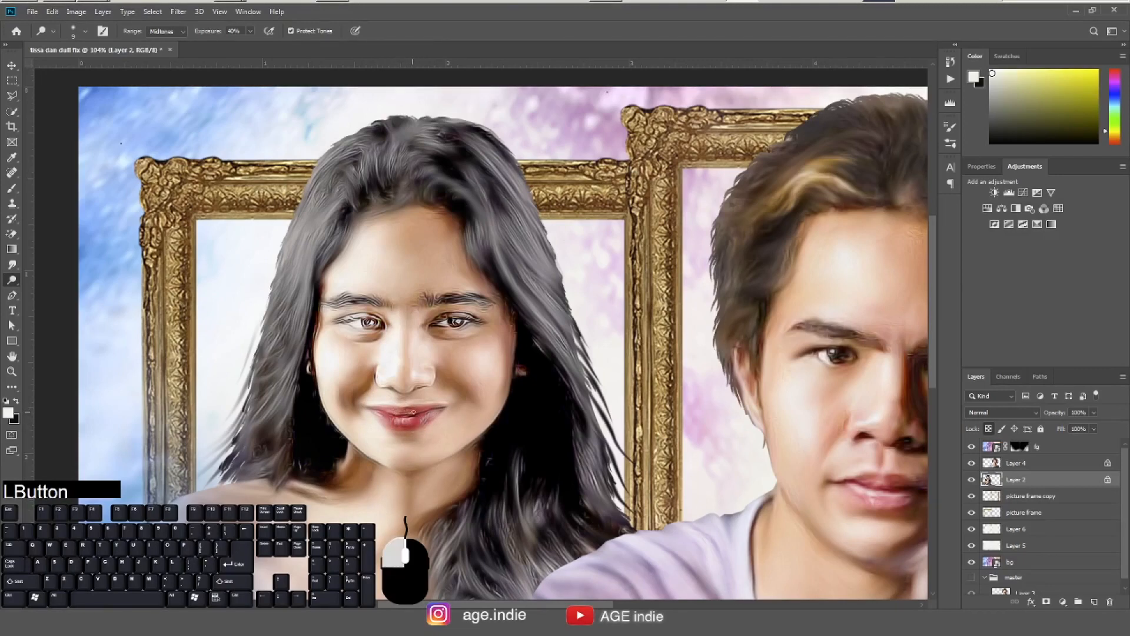
Dodge highlight strands in the woman's hair on both sides of her face.
{"action": "key", "text": "bracketright"}
{"action": "key", "text": "bracketright"}
{"action": "mouse_move", "coordinate": [519, 237]}
{"action": "left_mouse_down"}
{"action": "mouse_move", "coordinate": [542, 279]}
{"action": "mouse_move", "coordinate": [519, 265]}
{"action": "mouse_move", "coordinate": [532, 299]}
{"action": "left_mouse_up"}
{"action": "mouse_move", "coordinate": [314, 246]}
{"action": "left_mouse_down"}
{"action": "mouse_move", "coordinate": [293, 275]}
{"action": "mouse_move", "coordinate": [292, 255]}
{"action": "mouse_move", "coordinate": [293, 289]}
{"action": "left_mouse_up"}
Burn the woman's hair on Layer 2 from the crown down both sides to the lower lengths, enlarging the brush to about 80.
{"action": "key", "text": "shift+o"}
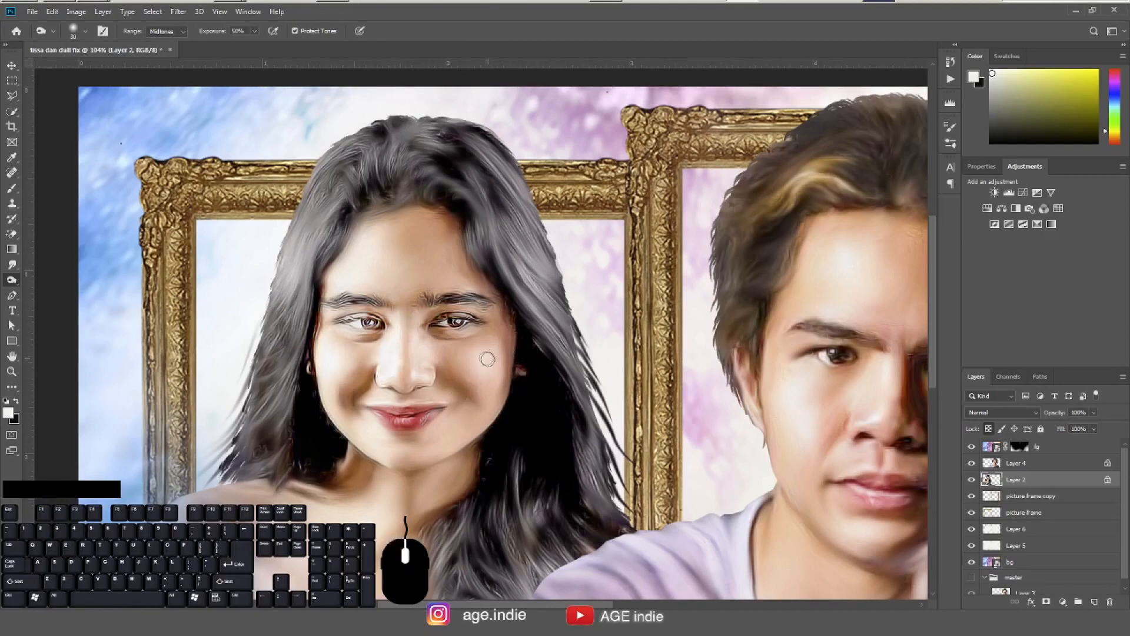
{"action": "key", "text": "bracketright"}
{"action": "key", "text": "bracketright"}
{"action": "left_click_drag", "start_coordinate": [340, 201], "coordinate": [304, 279]}
{"action": "left_click_drag", "start_coordinate": [307, 265], "coordinate": [301, 324]}
{"action": "left_click_drag", "start_coordinate": [284, 450], "coordinate": [263, 437]}
{"action": "key", "text": "bracketright"}
{"action": "key", "text": "bracketright"}
{"action": "key", "text": "bracketright"}
{"action": "mouse_move", "coordinate": [283, 343]}
{"action": "left_mouse_down"}
{"action": "mouse_move", "coordinate": [257, 412]}
{"action": "mouse_move", "coordinate": [284, 389]}
{"action": "left_mouse_up"}
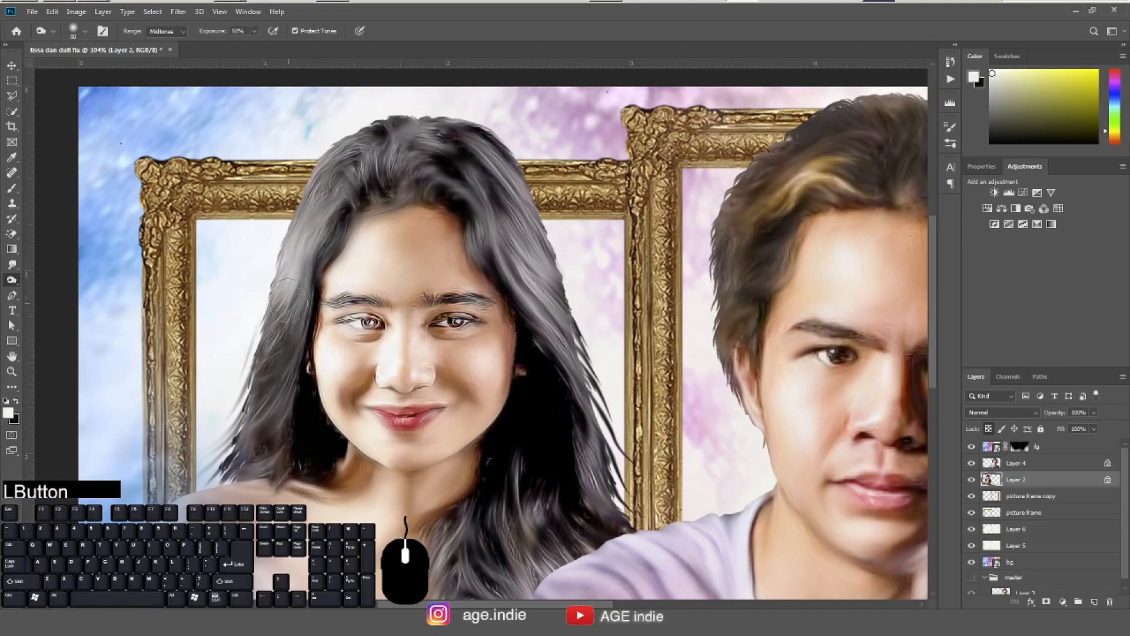
{"action": "mouse_move", "coordinate": [293, 262]}
{"action": "left_mouse_down"}
{"action": "mouse_move", "coordinate": [319, 246]}
{"action": "mouse_move", "coordinate": [281, 270]}
{"action": "mouse_move", "coordinate": [268, 302]}
{"action": "left_mouse_up"}
{"action": "mouse_move", "coordinate": [306, 221]}
{"action": "left_mouse_down"}
{"action": "mouse_move", "coordinate": [335, 185]}
{"action": "mouse_move", "coordinate": [295, 247]}
{"action": "mouse_move", "coordinate": [354, 136]}
{"action": "mouse_move", "coordinate": [377, 173]}
{"action": "mouse_move", "coordinate": [368, 144]}
{"action": "mouse_move", "coordinate": [330, 173]}
{"action": "mouse_move", "coordinate": [411, 115]}
{"action": "mouse_move", "coordinate": [447, 142]}
{"action": "mouse_move", "coordinate": [415, 162]}
{"action": "mouse_move", "coordinate": [418, 177]}
{"action": "mouse_move", "coordinate": [451, 159]}
{"action": "mouse_move", "coordinate": [395, 172]}
{"action": "mouse_move", "coordinate": [471, 187]}
{"action": "mouse_move", "coordinate": [459, 198]}
{"action": "mouse_move", "coordinate": [485, 250]}
{"action": "mouse_move", "coordinate": [486, 168]}
{"action": "mouse_move", "coordinate": [497, 255]}
{"action": "mouse_move", "coordinate": [506, 259]}
{"action": "mouse_move", "coordinate": [504, 200]}
{"action": "mouse_move", "coordinate": [592, 482]}
{"action": "mouse_move", "coordinate": [542, 527]}
{"action": "mouse_move", "coordinate": [539, 553]}
{"action": "mouse_move", "coordinate": [593, 533]}
{"action": "left_mouse_up"}
{"action": "key", "text": "ctrl+space"}
{"action": "left_click_drag", "start_coordinate": [598, 478], "coordinate": [575, 476]}
{"action": "left_click_drag", "start_coordinate": [326, 470], "coordinate": [349, 482]}
Darken the woman's eyebrows and the outlines of both eyes with a smaller Burn brush.
{"action": "key", "text": "bracketleft"}
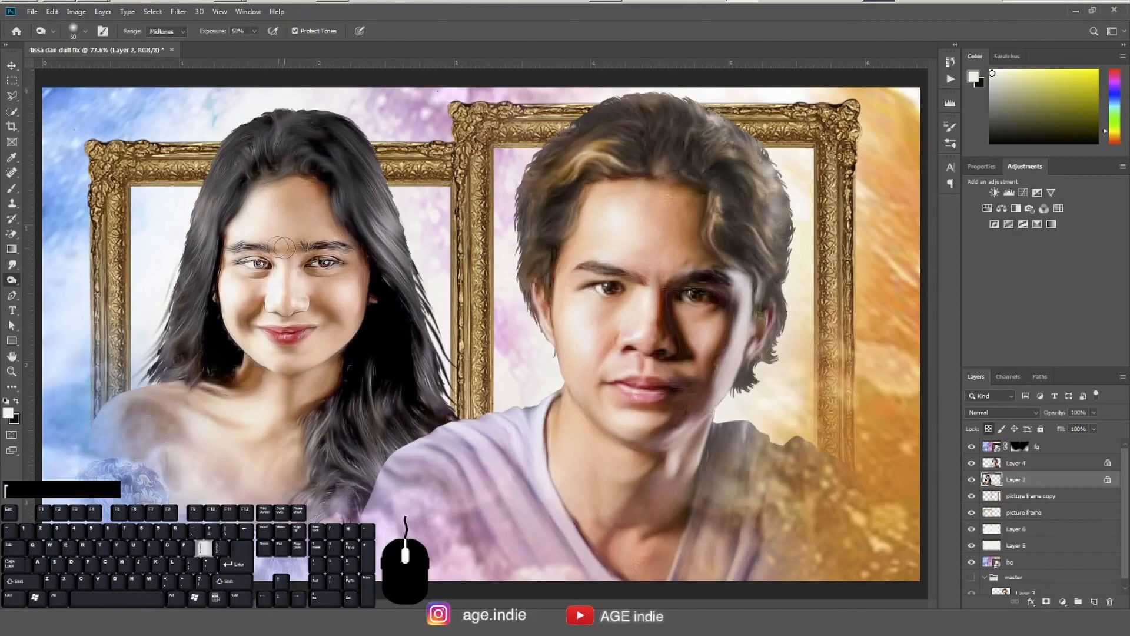
{"action": "left_click_drag", "start_coordinate": [236, 251], "coordinate": [357, 253]}
{"action": "left_click_drag", "start_coordinate": [241, 263], "coordinate": [257, 258]}
{"action": "left_click_drag", "start_coordinate": [247, 256], "coordinate": [325, 261]}
{"action": "mouse_move", "coordinate": [322, 259]}
{"action": "left_mouse_down"}
{"action": "mouse_move", "coordinate": [338, 260]}
{"action": "mouse_move", "coordinate": [325, 262]}
{"action": "left_mouse_up"}
{"action": "left_click", "coordinate": [324, 261]}
{"action": "key", "text": "ctrl+space"}
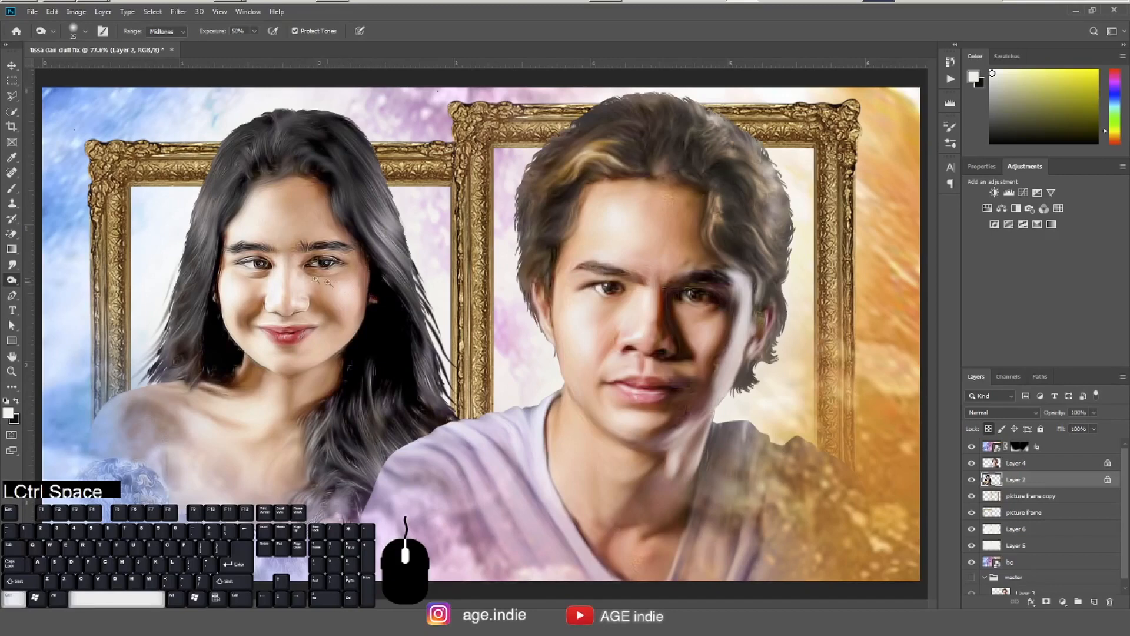
{"action": "left_click", "coordinate": [285, 264]}
{"action": "left_click_drag", "start_coordinate": [285, 264], "coordinate": [265, 269]}
{"action": "left_click_drag", "start_coordinate": [316, 308], "coordinate": [327, 309]}
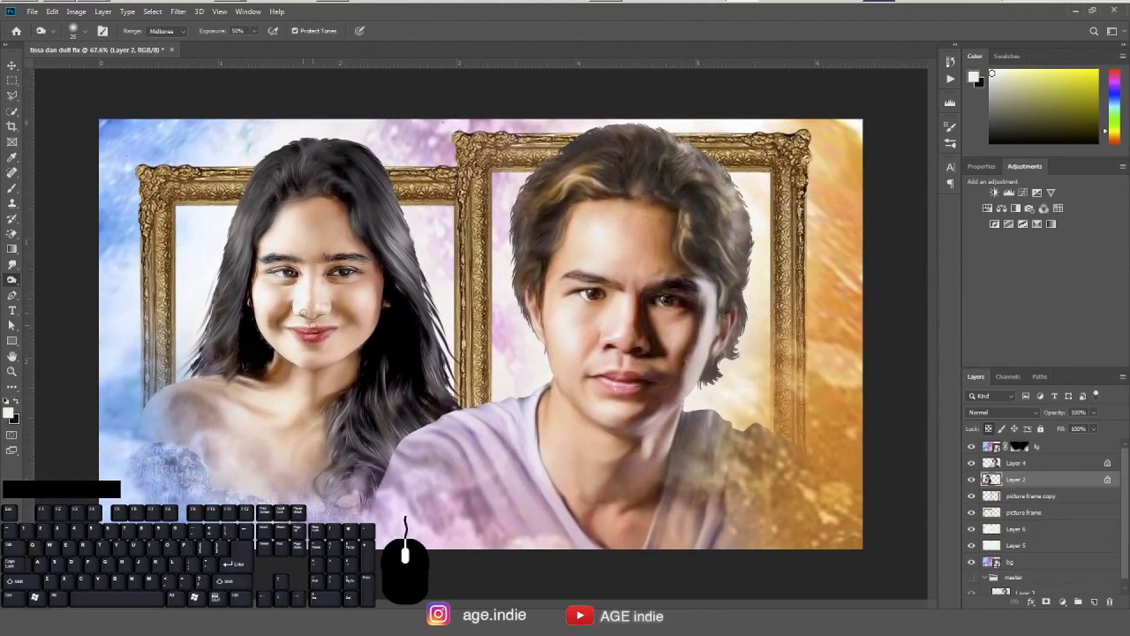
{"action": "key", "text": "ctrl+space"}
{"action": "left_click_drag", "start_coordinate": [620, 347], "coordinate": [602, 349]}
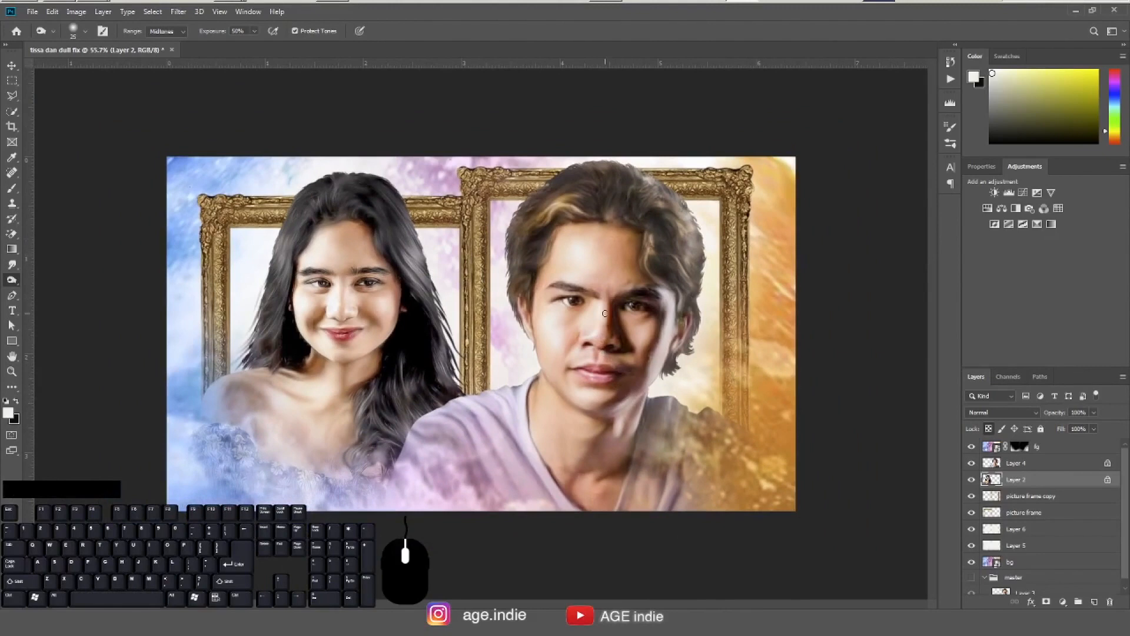
Add a new layer directly above Layer 4 and set its blend mode to Overlay.
{"action": "left_click", "coordinate": [15, 68]}
{"action": "left_click", "coordinate": [1092, 602]}
{"action": "left_click_drag", "start_coordinate": [991, 479], "coordinate": [1009, 451]}
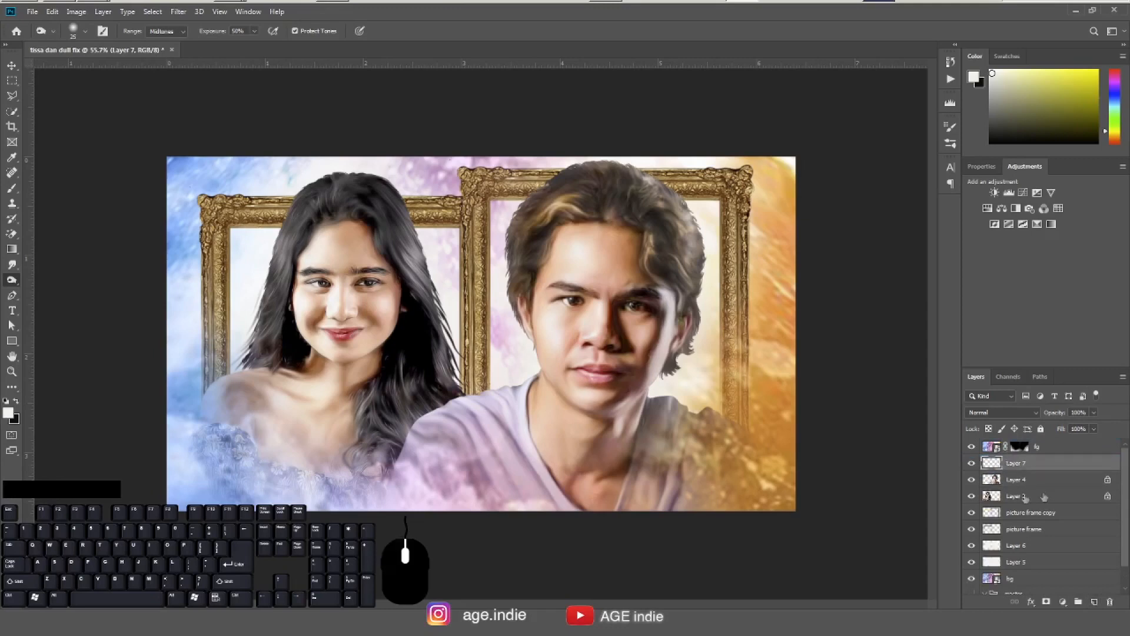
{"action": "left_click", "coordinate": [1011, 413]}
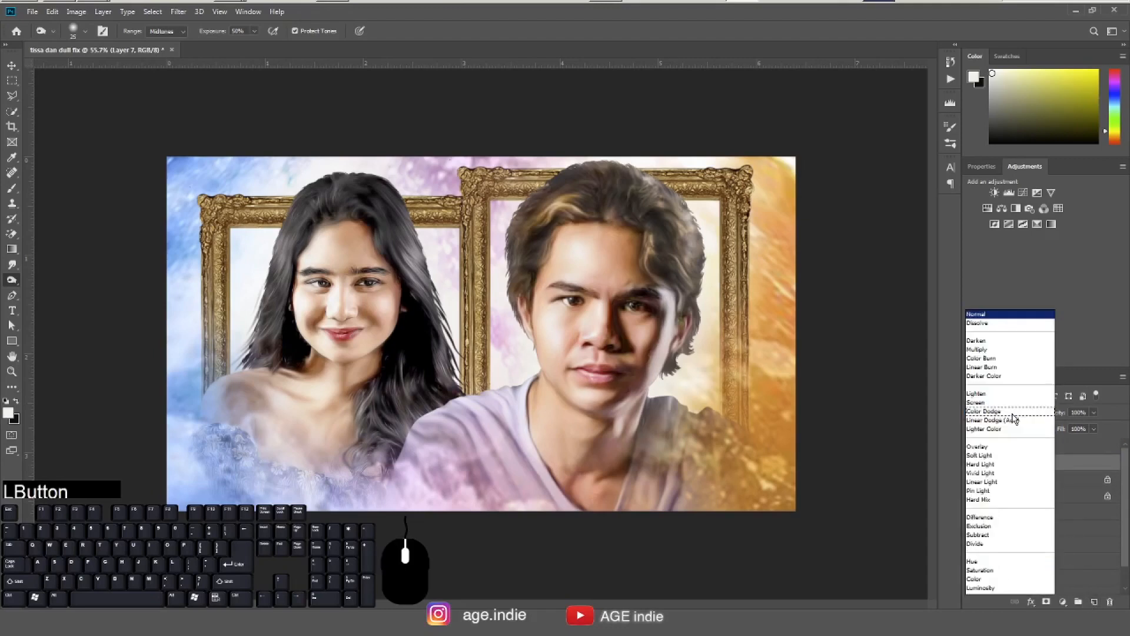
{"action": "left_click", "coordinate": [1007, 448]}
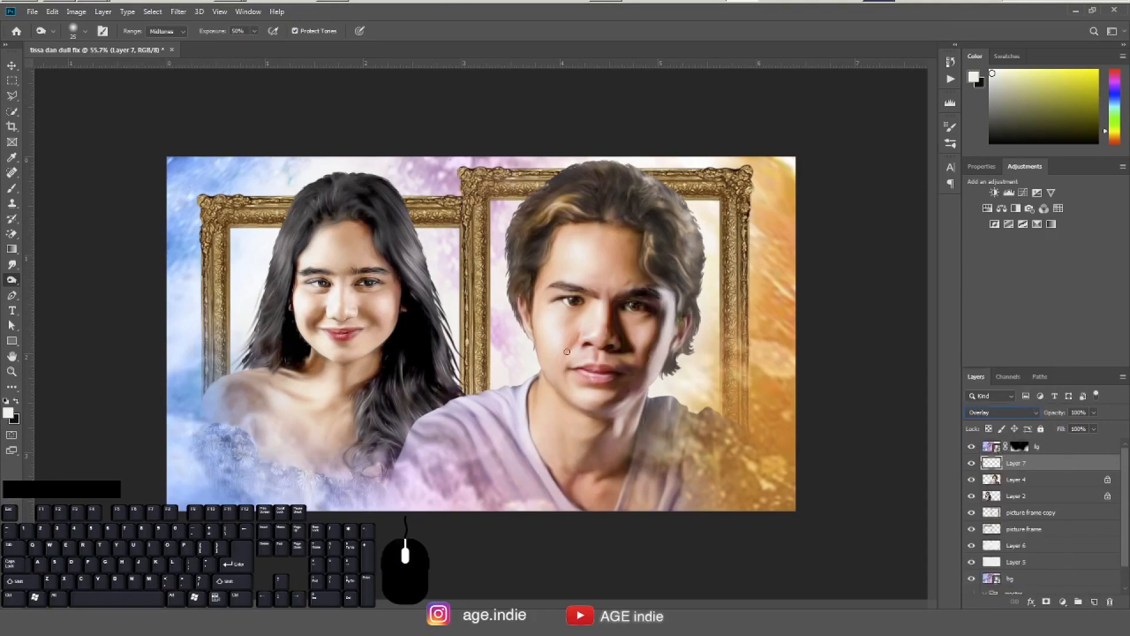
Choose the Soft Round brush at 500 px with 0% hardness and sample light orange from the background beside the man's frame.
{"action": "left_click", "coordinate": [12, 189]}
{"action": "left_click", "coordinate": [85, 32]}
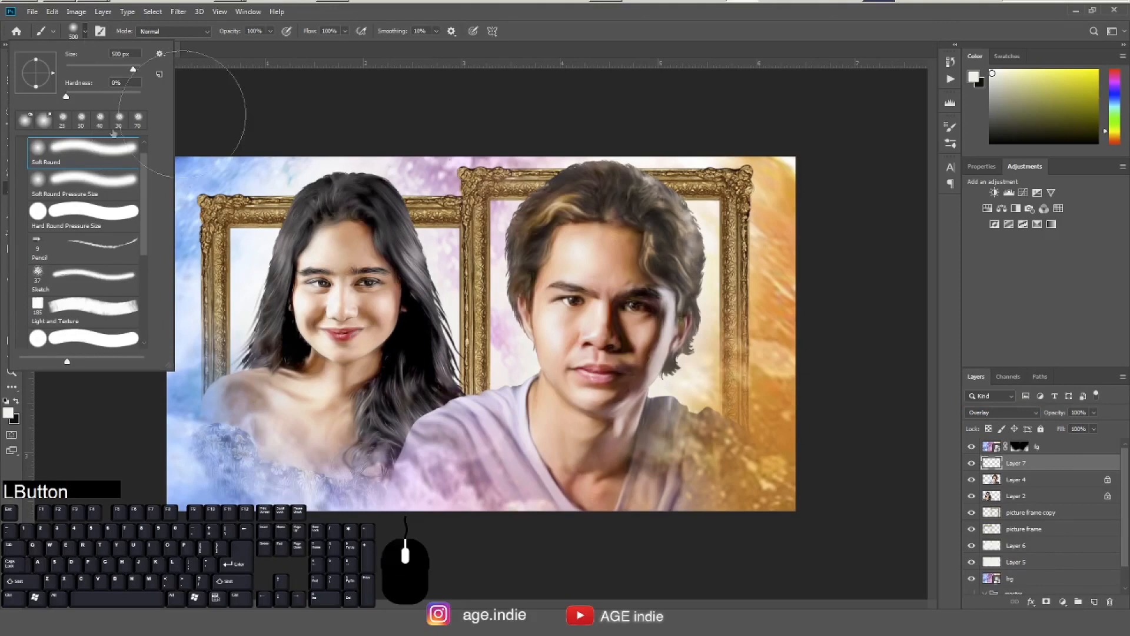
{"action": "left_click", "coordinate": [549, 27]}
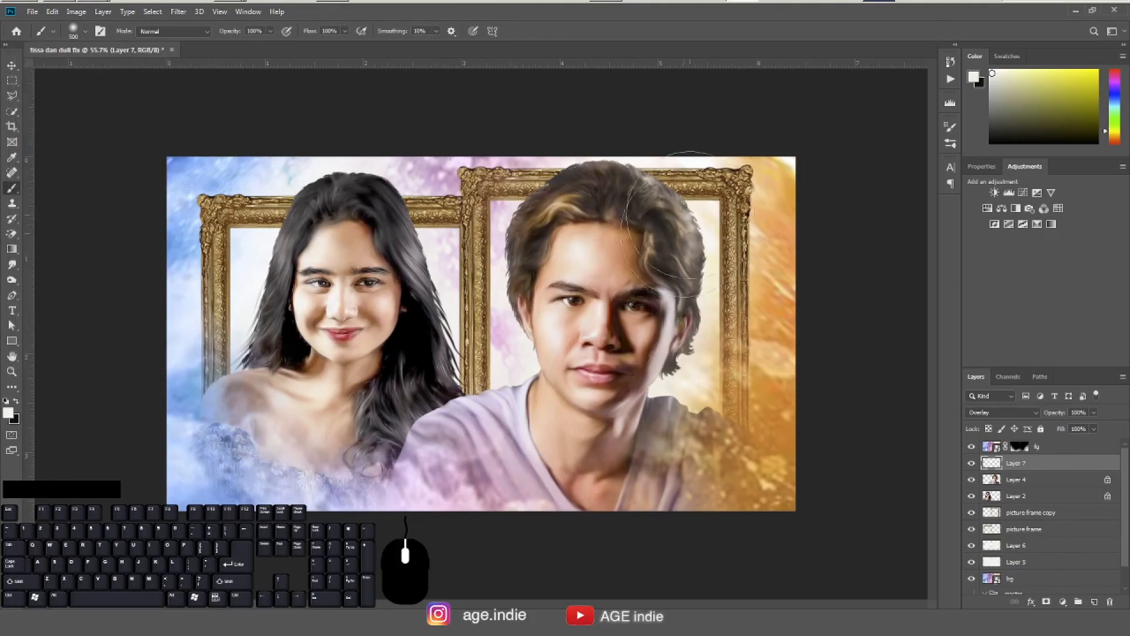
{"action": "key", "text": "]"}
{"action": "key", "text": "]"}
{"action": "key", "text": "["}
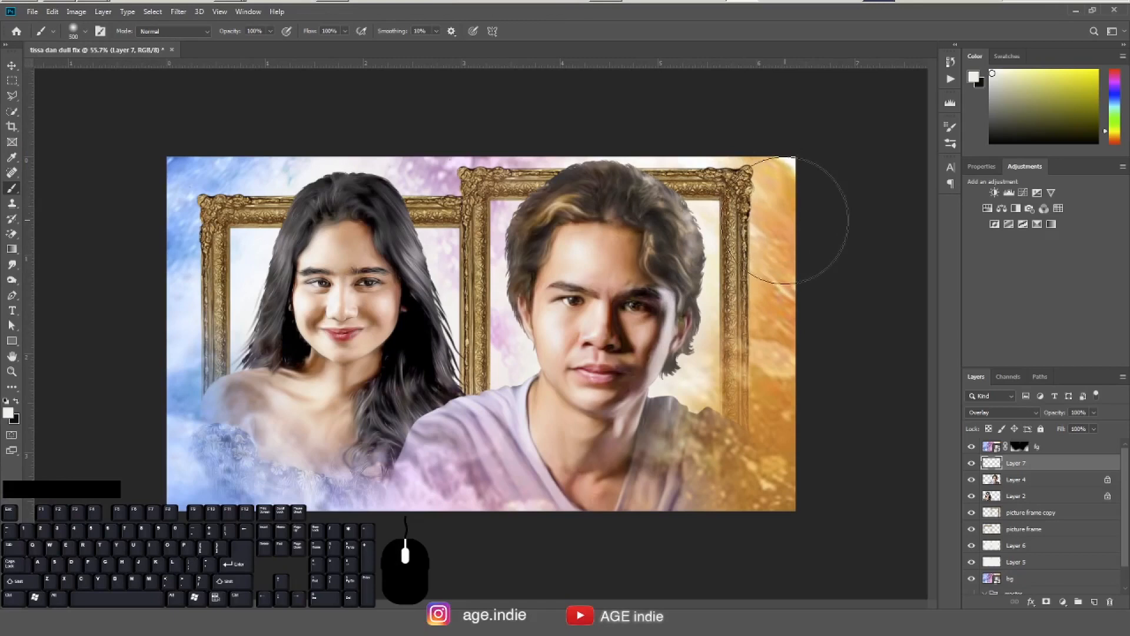
{"action": "key", "text": "alt"}
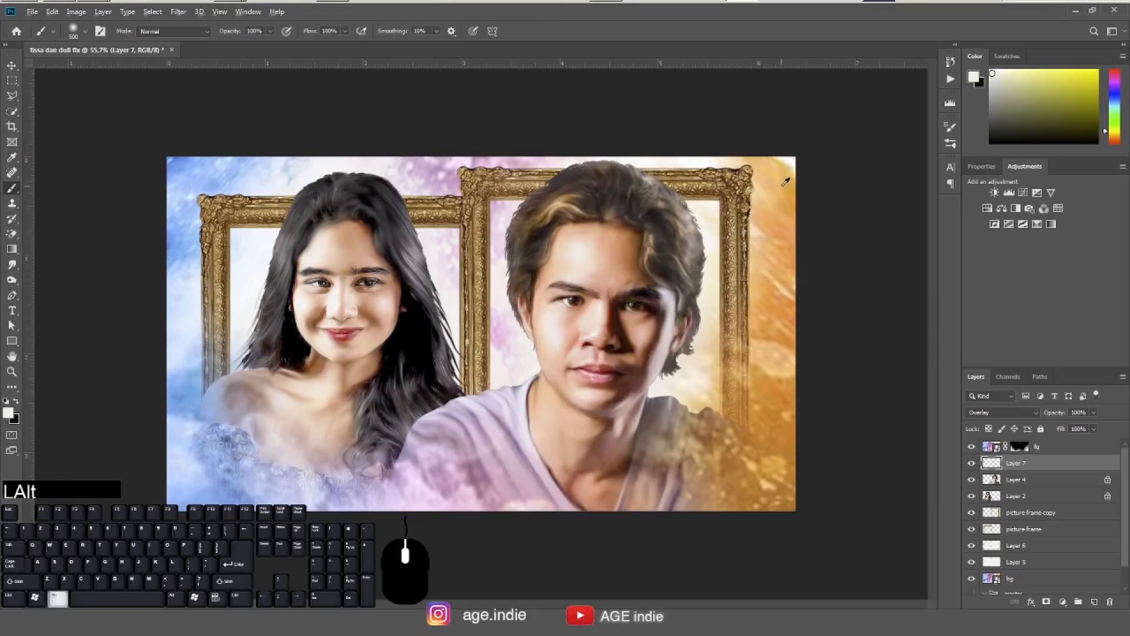
{"action": "left_click", "coordinate": [786, 190], "text": "alt"}
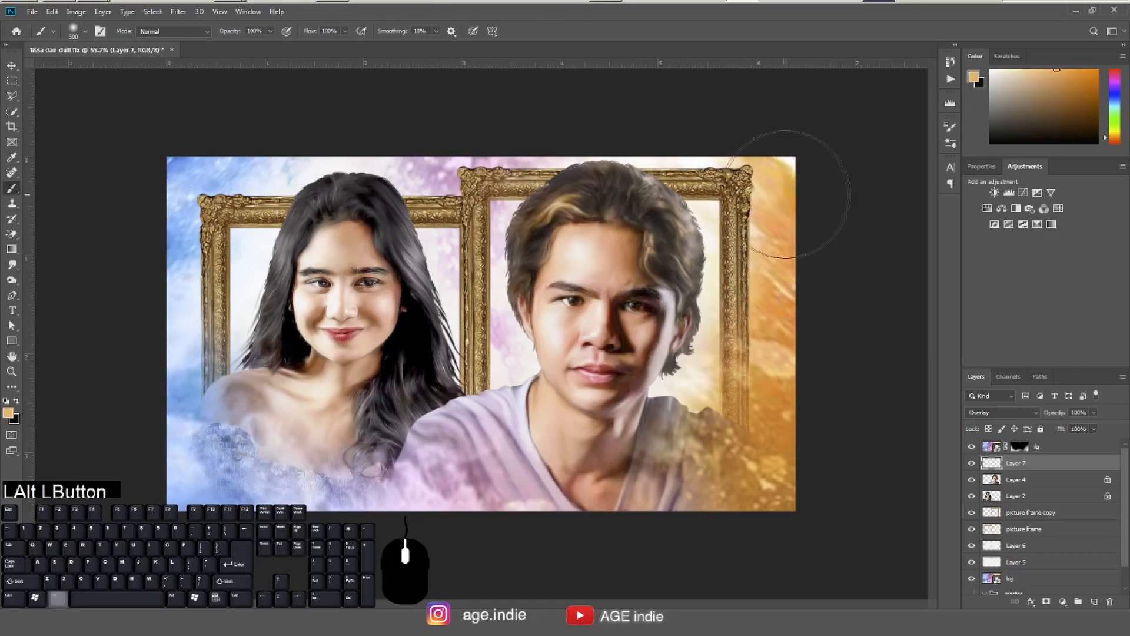
Try an orange stroke at full opacity over the background and frame beside the man, and undo it.
{"action": "mouse_move", "coordinate": [866, 133]}
{"action": "left_mouse_down"}
{"action": "mouse_move", "coordinate": [673, 187]}
{"action": "mouse_move", "coordinate": [648, 135]}
{"action": "mouse_move", "coordinate": [759, 267]}
{"action": "left_mouse_up"}
{"action": "key", "text": "ctrl+z"}
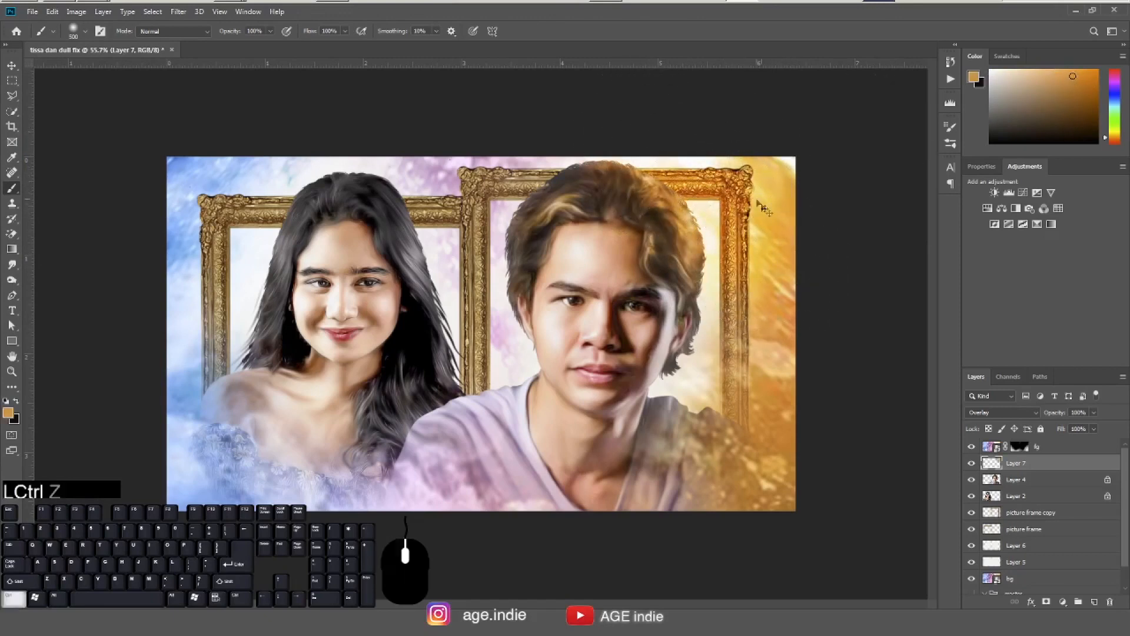
Paint soft orange light over the man's shoulder, hair and the adjoining frame at 50% brush opacity.
{"action": "mouse_move", "coordinate": [271, 35]}
{"action": "left_mouse_down"}
{"action": "mouse_move", "coordinate": [272, 46]}
{"action": "mouse_move", "coordinate": [243, 47]}
{"action": "left_mouse_up"}
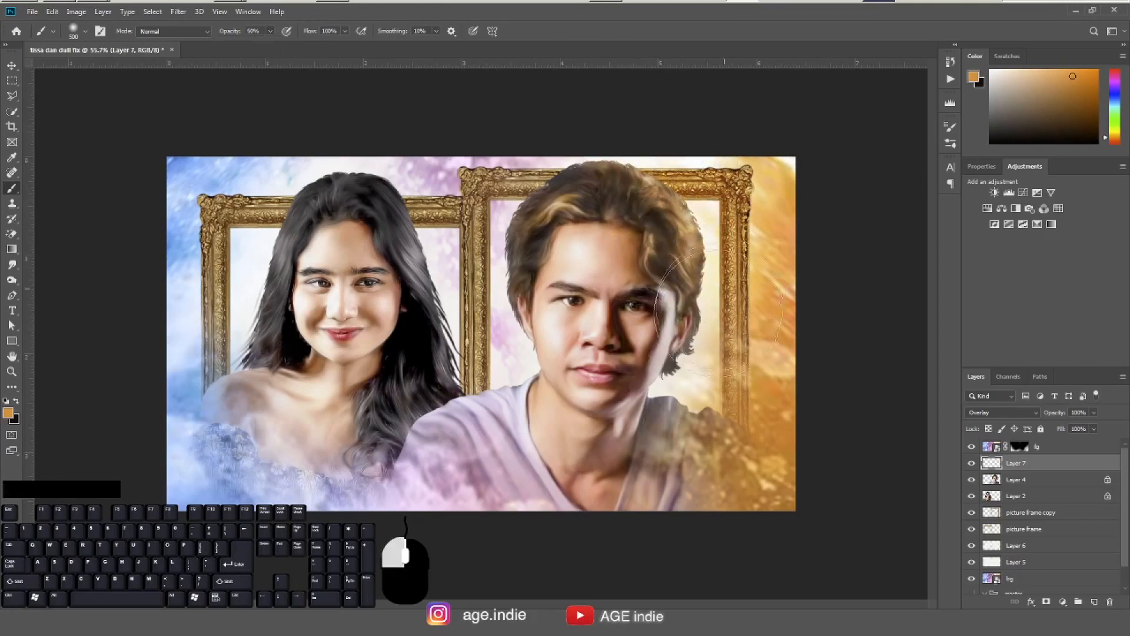
{"action": "left_click_drag", "start_coordinate": [728, 442], "coordinate": [744, 427]}
{"action": "mouse_move", "coordinate": [595, 121]}
{"action": "left_mouse_down"}
{"action": "mouse_move", "coordinate": [644, 131]}
{"action": "mouse_move", "coordinate": [712, 194]}
{"action": "left_mouse_up"}
{"action": "left_click_drag", "start_coordinate": [714, 341], "coordinate": [809, 331]}
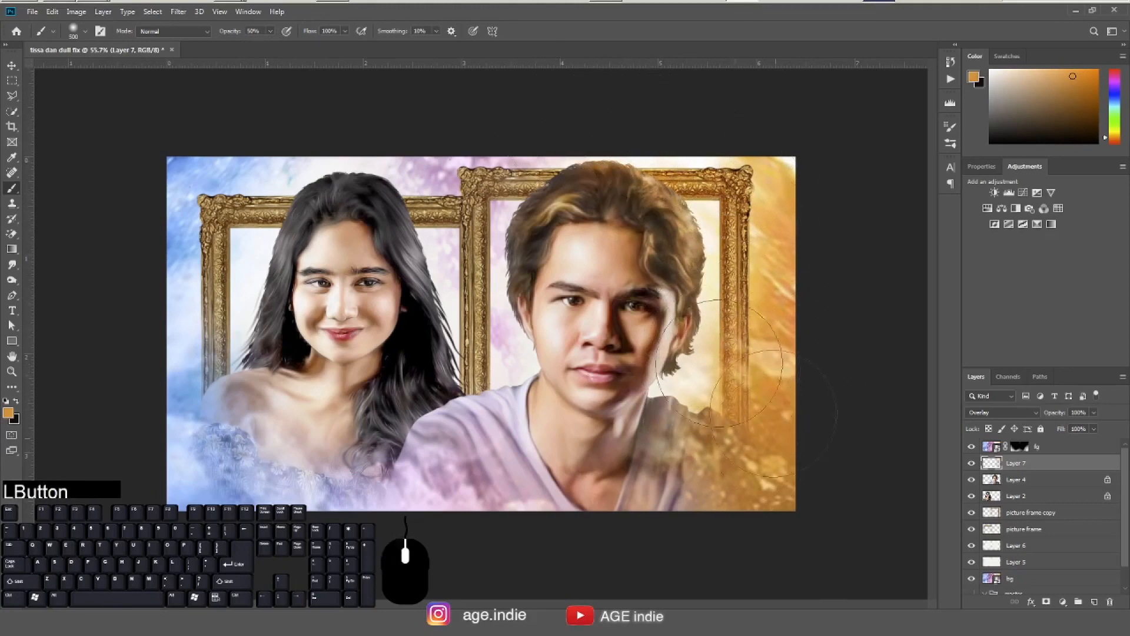
Sample magenta from the background between the portraits, try strokes down the central frame edge at 50% opacity, and undo them.
{"action": "left_click", "coordinate": [458, 177], "text": "alt"}
{"action": "mouse_move", "coordinate": [493, 163]}
{"action": "left_mouse_down"}
{"action": "mouse_move", "coordinate": [475, 247]}
{"action": "mouse_move", "coordinate": [482, 300]}
{"action": "left_mouse_up"}
{"action": "key", "text": "ctrl+z"}
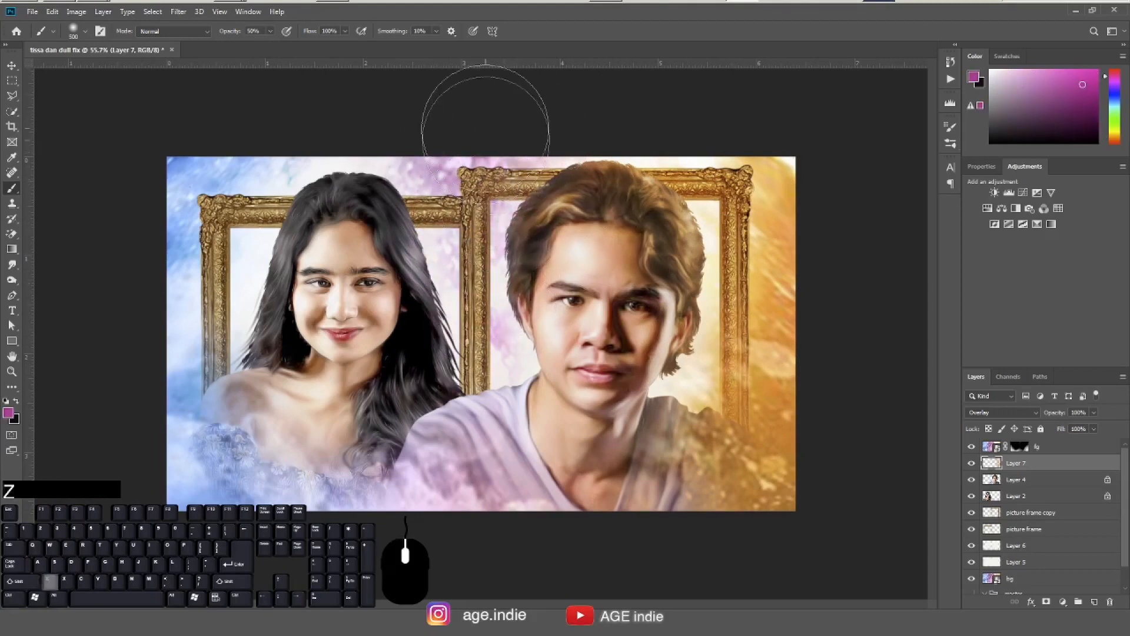
{"action": "mouse_move", "coordinate": [484, 177]}
{"action": "left_mouse_down"}
{"action": "mouse_move", "coordinate": [488, 335]}
{"action": "mouse_move", "coordinate": [506, 383]}
{"action": "left_mouse_up"}
{"action": "key", "text": "ctrl+z"}
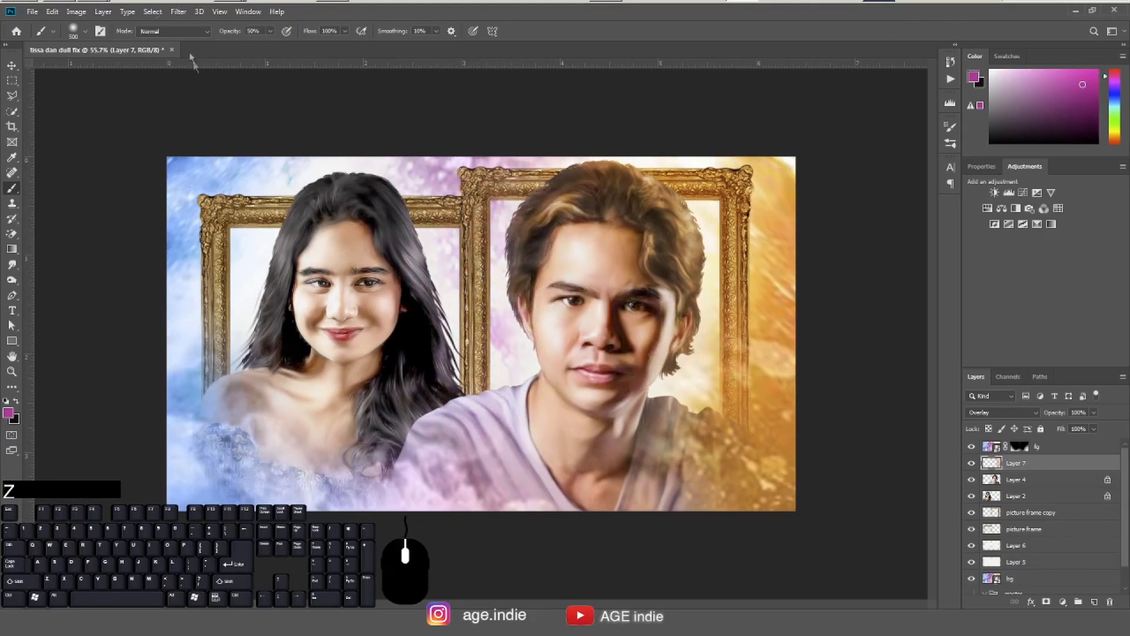
Paint magenta light at 16% brush opacity over the central frame edges, the man's near side and the woman's adjacent hair.
{"action": "left_click", "coordinate": [270, 31]}
{"action": "left_click_drag", "start_coordinate": [272, 45], "coordinate": [252, 45]}
{"action": "mouse_move", "coordinate": [526, 152]}
{"action": "left_mouse_down"}
{"action": "mouse_move", "coordinate": [544, 171]}
{"action": "mouse_move", "coordinate": [503, 349]}
{"action": "mouse_move", "coordinate": [518, 388]}
{"action": "left_mouse_up"}
{"action": "left_click_drag", "start_coordinate": [539, 178], "coordinate": [484, 254]}
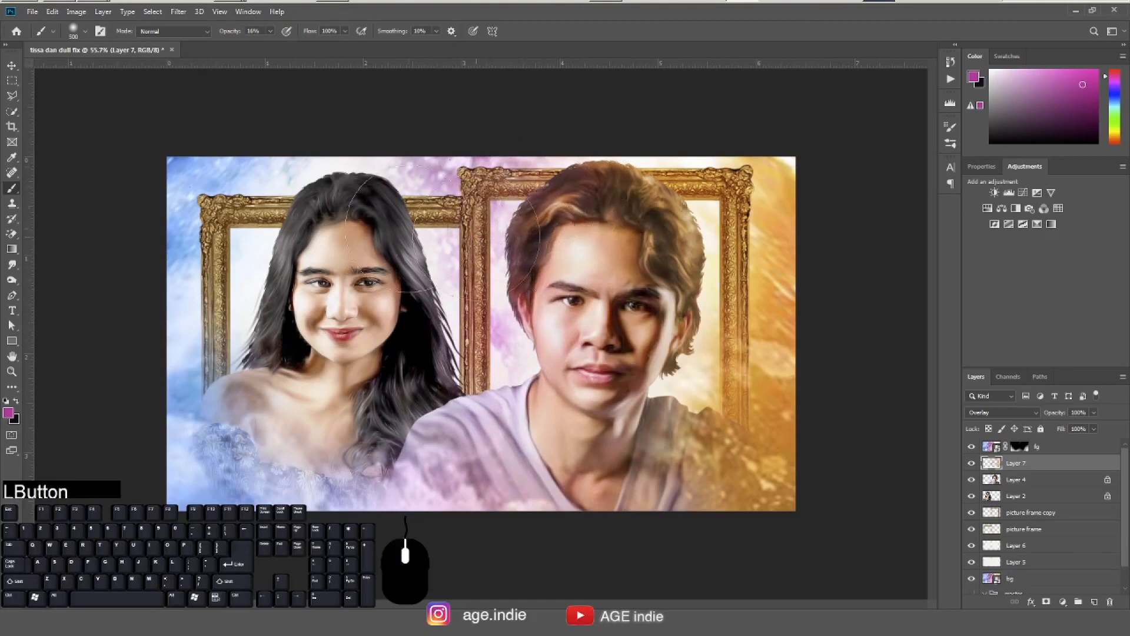
{"action": "left_click_drag", "start_coordinate": [424, 190], "coordinate": [450, 347]}
{"action": "mouse_move", "coordinate": [406, 153]}
{"action": "left_mouse_down"}
{"action": "mouse_move", "coordinate": [443, 242]}
{"action": "mouse_move", "coordinate": [452, 368]}
{"action": "left_mouse_up"}
{"action": "left_click_drag", "start_coordinate": [464, 320], "coordinate": [445, 377]}
{"action": "left_click_drag", "start_coordinate": [463, 280], "coordinate": [456, 371]}
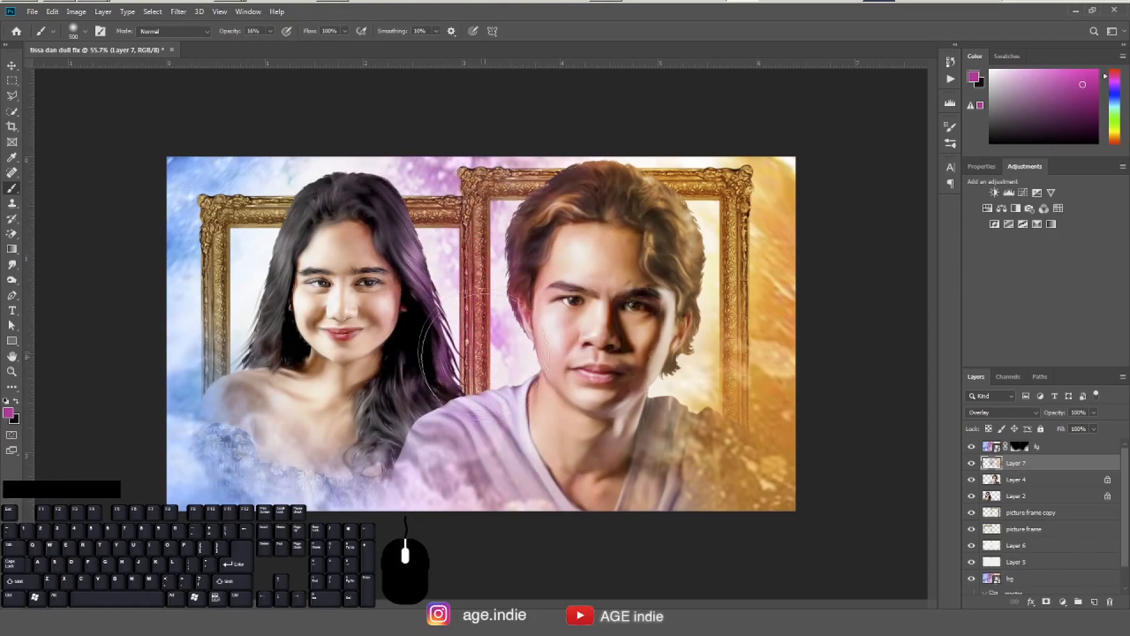
Sample light blue from the background corner and paint blue light over the woman's outer hair, shoulder and frame, raising brush opacity to 60%.
{"action": "key", "text": "alt"}
{"action": "left_click", "coordinate": [181, 159], "text": "alt"}
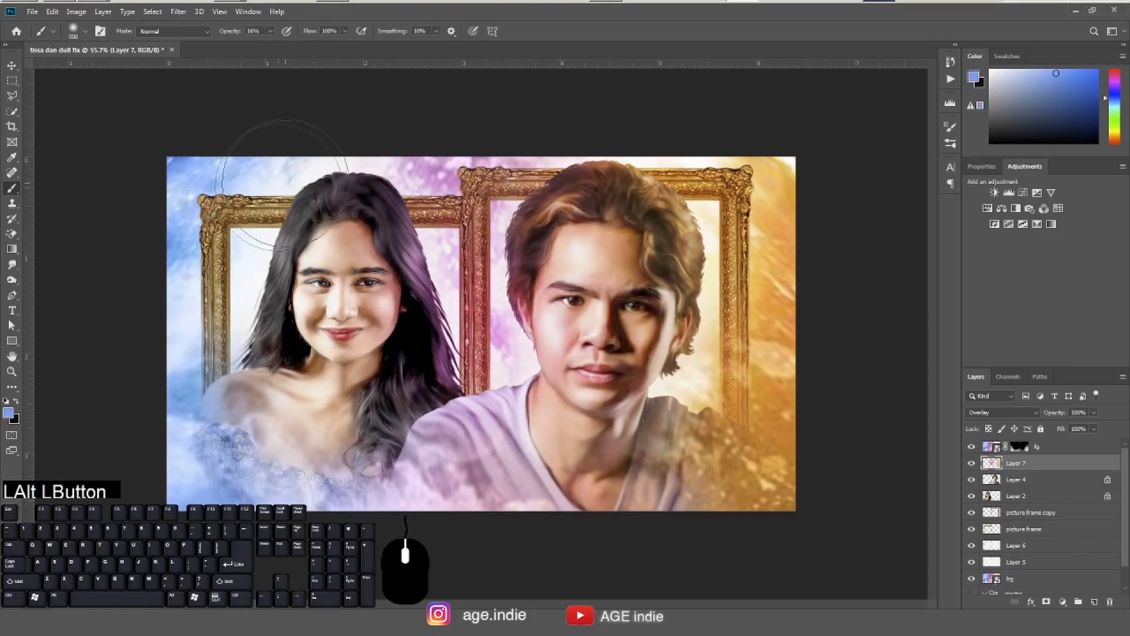
{"action": "left_click", "coordinate": [244, 346]}
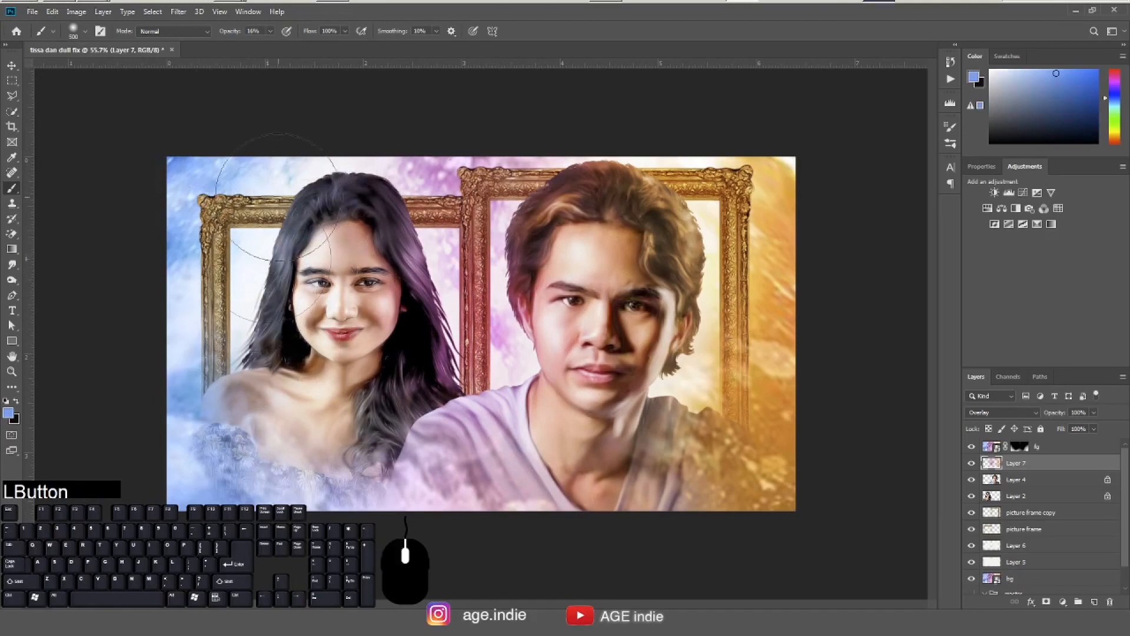
{"action": "left_click_drag", "start_coordinate": [270, 32], "coordinate": [293, 44]}
{"action": "mouse_move", "coordinate": [316, 171]}
{"action": "left_mouse_down"}
{"action": "mouse_move", "coordinate": [263, 187]}
{"action": "mouse_move", "coordinate": [185, 367]}
{"action": "mouse_move", "coordinate": [180, 417]}
{"action": "mouse_move", "coordinate": [242, 424]}
{"action": "mouse_move", "coordinate": [306, 459]}
{"action": "mouse_move", "coordinate": [365, 383]}
{"action": "mouse_move", "coordinate": [376, 414]}
{"action": "left_mouse_up"}
{"action": "key", "text": "ctrl+z"}
{"action": "mouse_move", "coordinate": [306, 179]}
{"action": "left_mouse_down"}
{"action": "mouse_move", "coordinate": [271, 201]}
{"action": "mouse_move", "coordinate": [280, 216]}
{"action": "left_mouse_up"}
{"action": "mouse_move", "coordinate": [225, 432]}
{"action": "left_mouse_down"}
{"action": "mouse_move", "coordinate": [316, 492]}
{"action": "mouse_move", "coordinate": [737, 419]}
{"action": "mouse_move", "coordinate": [832, 417]}
{"action": "mouse_move", "coordinate": [862, 392]}
{"action": "left_mouse_up"}
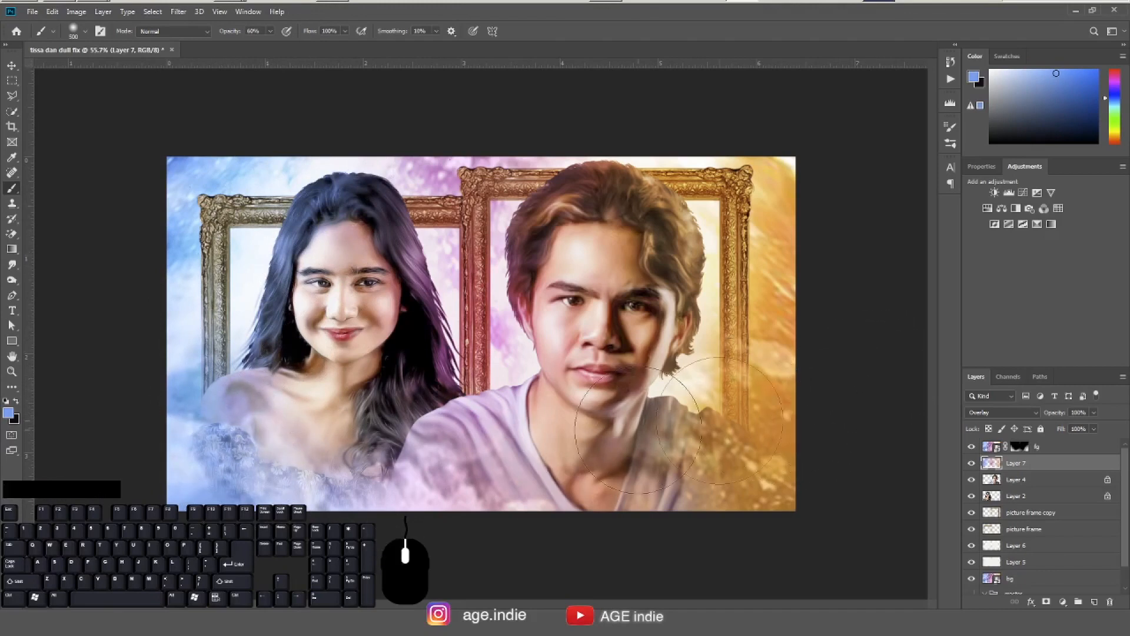
{"action": "mouse_move", "coordinate": [252, 445]}
{"action": "left_mouse_down"}
{"action": "mouse_move", "coordinate": [238, 462]}
{"action": "mouse_move", "coordinate": [282, 463]}
{"action": "left_mouse_up"}
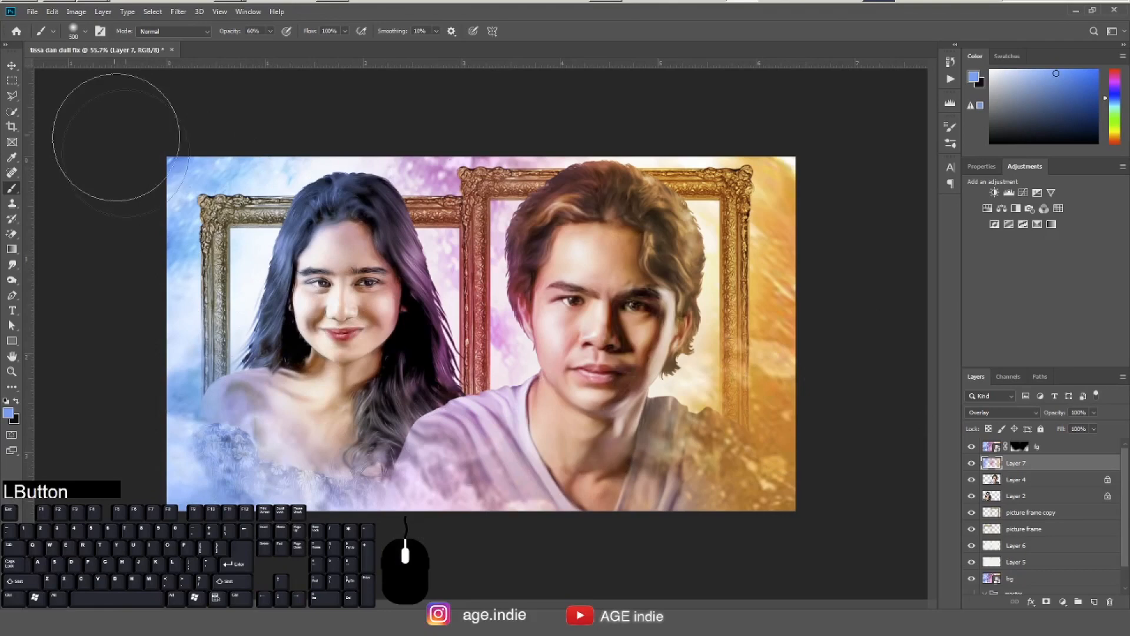
Switch to the Move tool, deselect all layers and save the document as a PSD file.
{"action": "left_click", "coordinate": [12, 66]}
{"action": "left_click", "coordinate": [818, 344]}
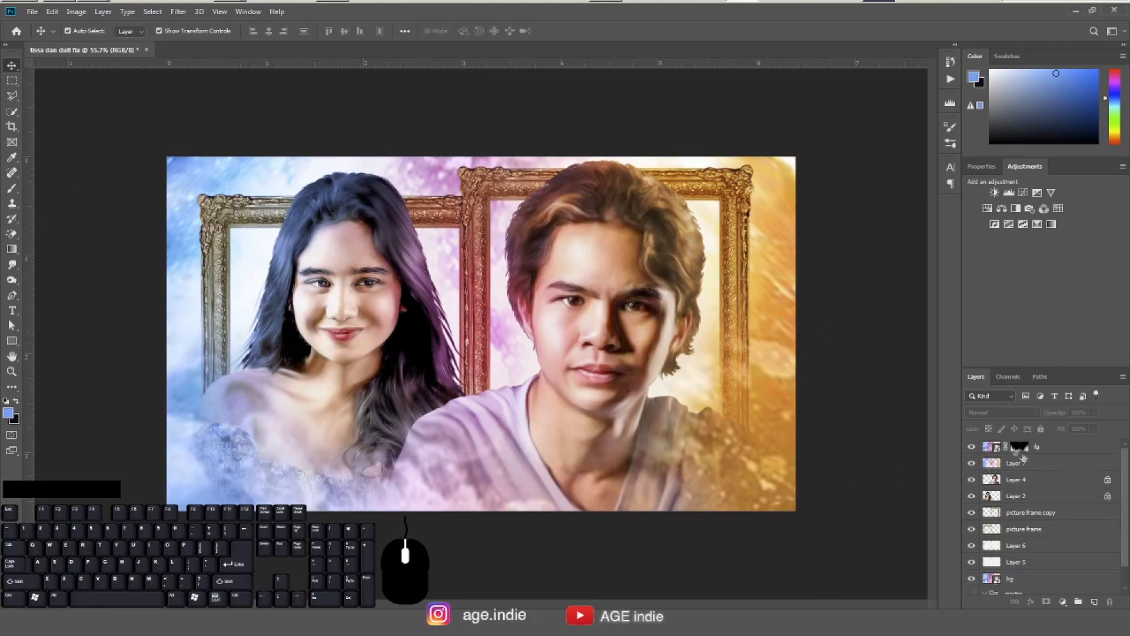
{"action": "left_click", "coordinate": [819, 306]}
{"action": "key", "text": "F6"}
Place the ##dust texture image over the whole canvas as the top layer and set its blend mode to Screen.
{"action": "left_click", "coordinate": [95, 1]}
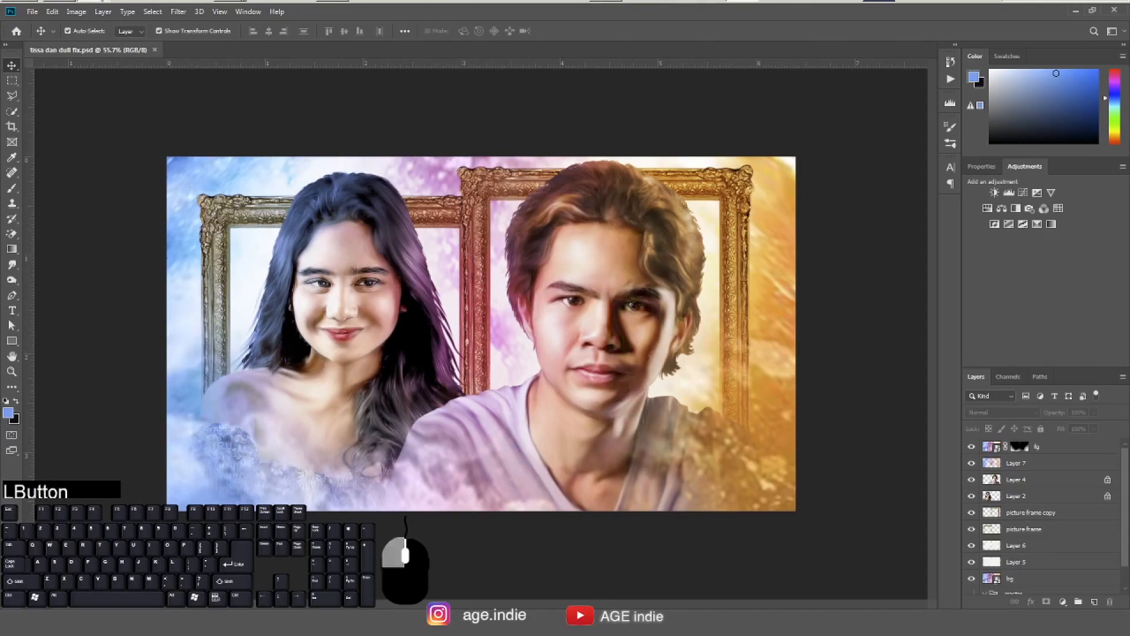
{"action": "left_click", "coordinate": [97, 46]}
{"action": "left_click_drag", "start_coordinate": [667, 423], "coordinate": [600, 252]}
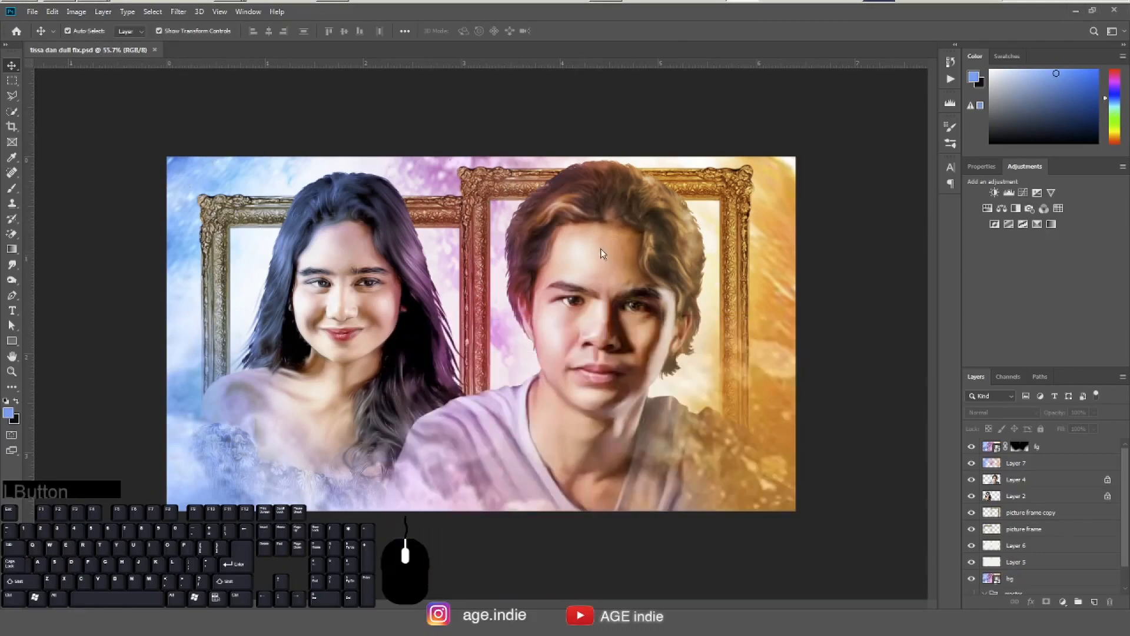
{"action": "left_click", "coordinate": [449, 30]}
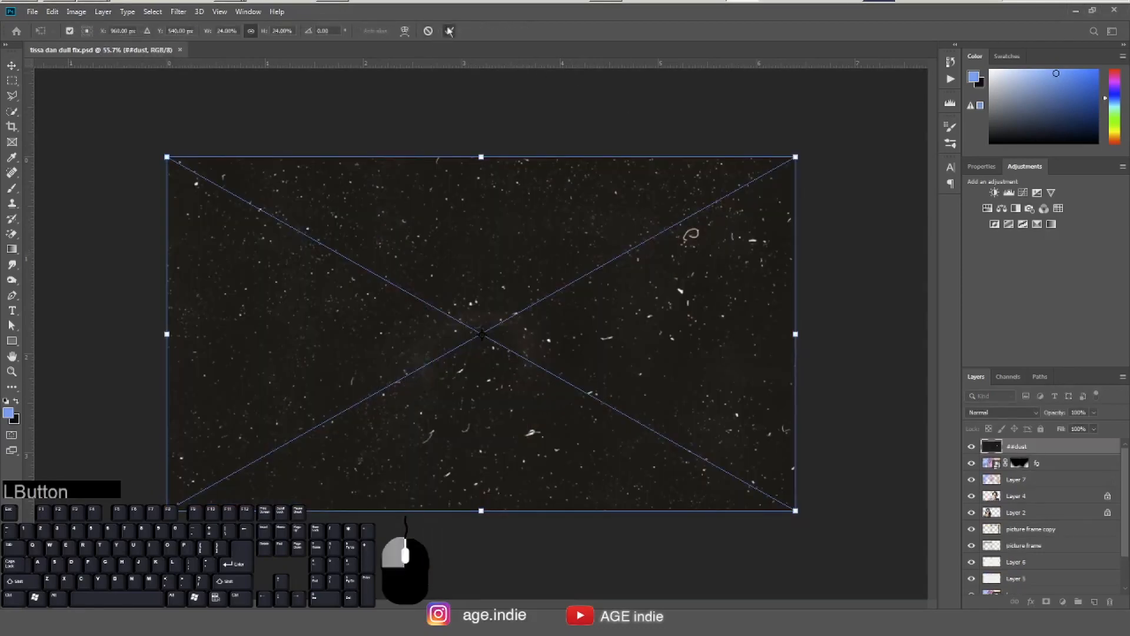
{"action": "left_click", "coordinate": [1006, 415]}
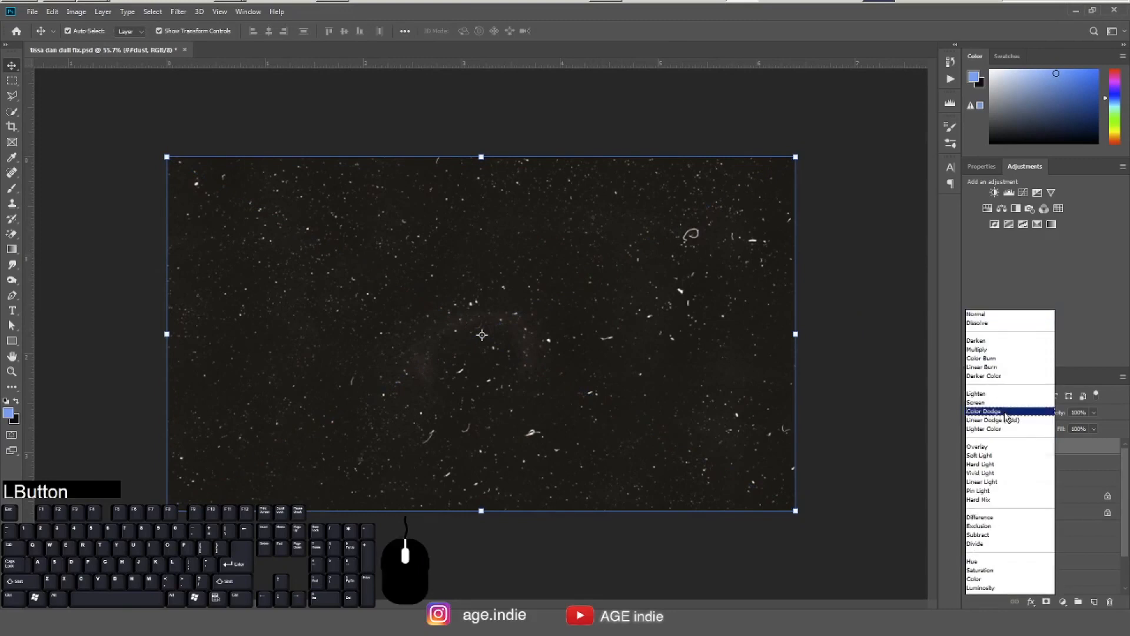
{"action": "left_click", "coordinate": [999, 409]}
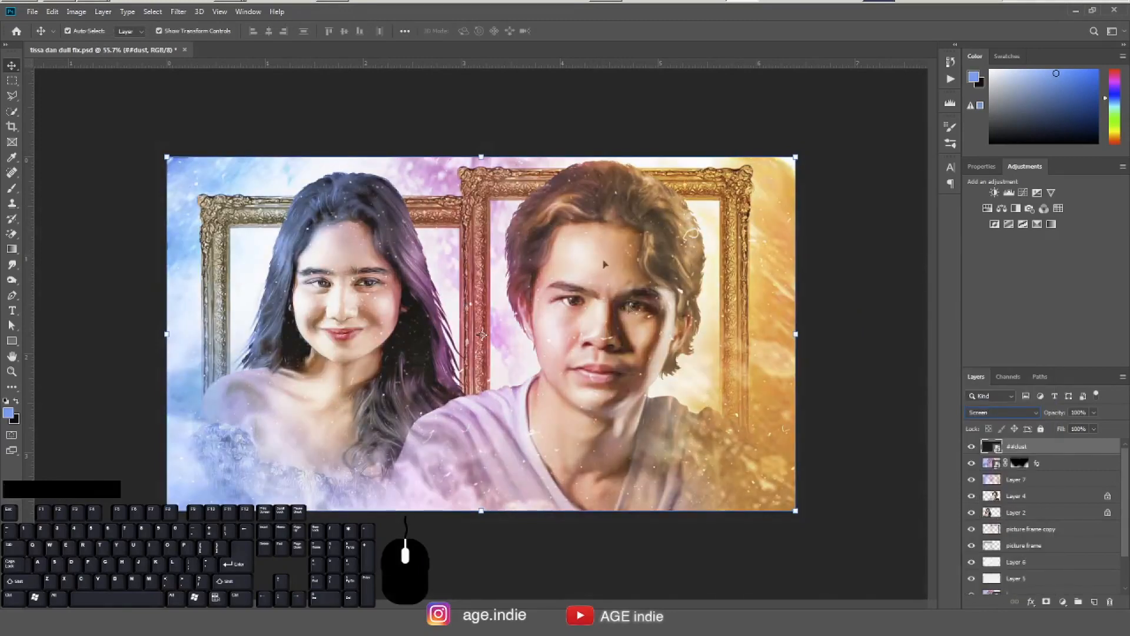
{"action": "key", "text": "ctrl+space"}
{"action": "mouse_move", "coordinate": [480, 329]}
{"action": "left_mouse_down"}
{"action": "mouse_move", "coordinate": [530, 334]}
{"action": "mouse_move", "coordinate": [473, 339]}
{"action": "left_mouse_up"}
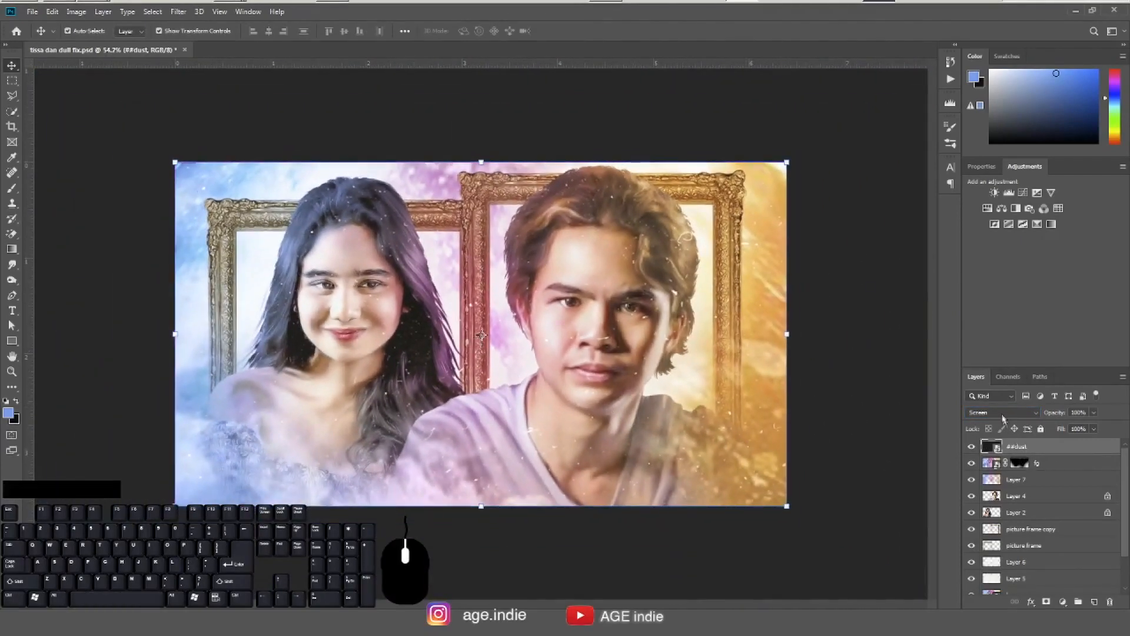
Add a layer mask to the ##dust layer and set the Brush tool to 100% opacity.
{"action": "left_click", "coordinate": [1047, 602]}
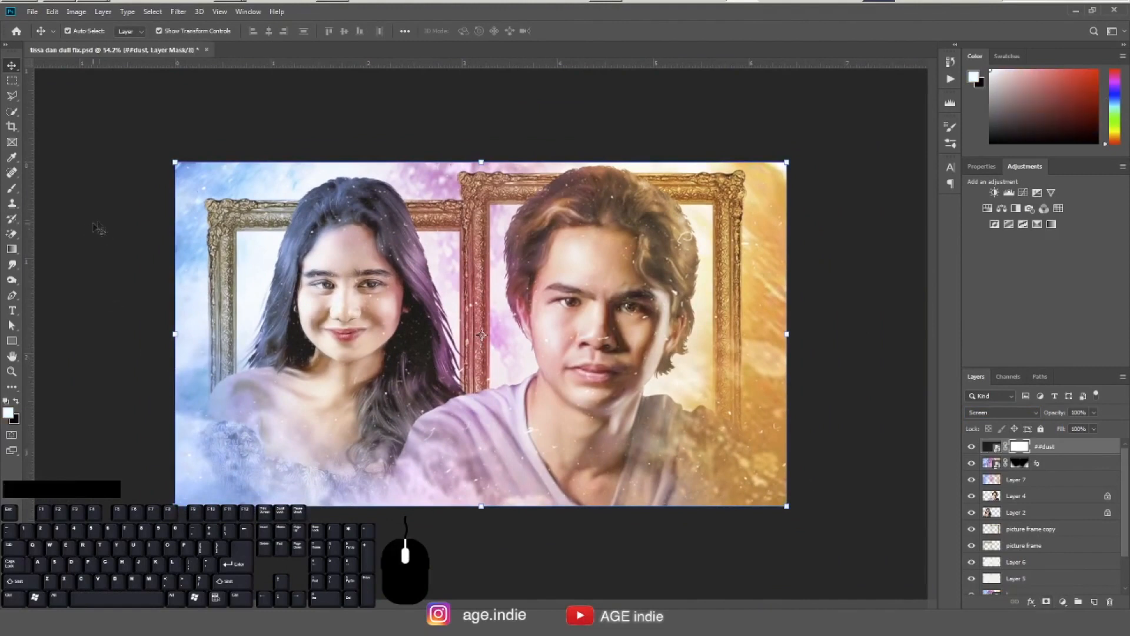
{"action": "left_click", "coordinate": [13, 190]}
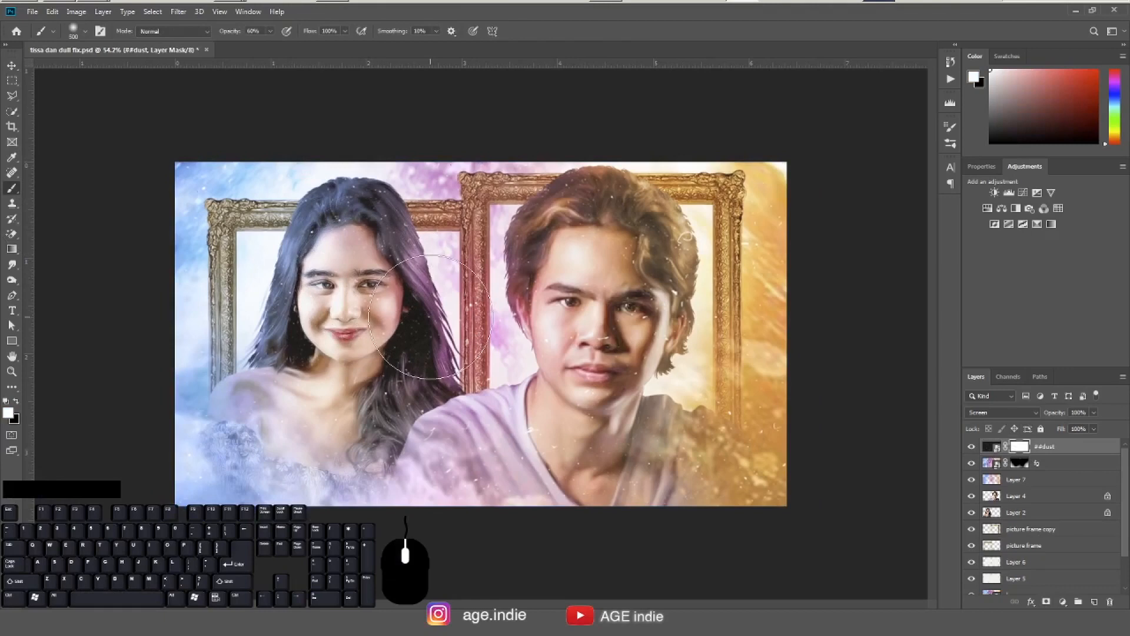
{"action": "mouse_move", "coordinate": [360, 315]}
{"action": "left_mouse_down"}
{"action": "mouse_move", "coordinate": [353, 269]}
{"action": "mouse_move", "coordinate": [355, 330]}
{"action": "left_mouse_up"}
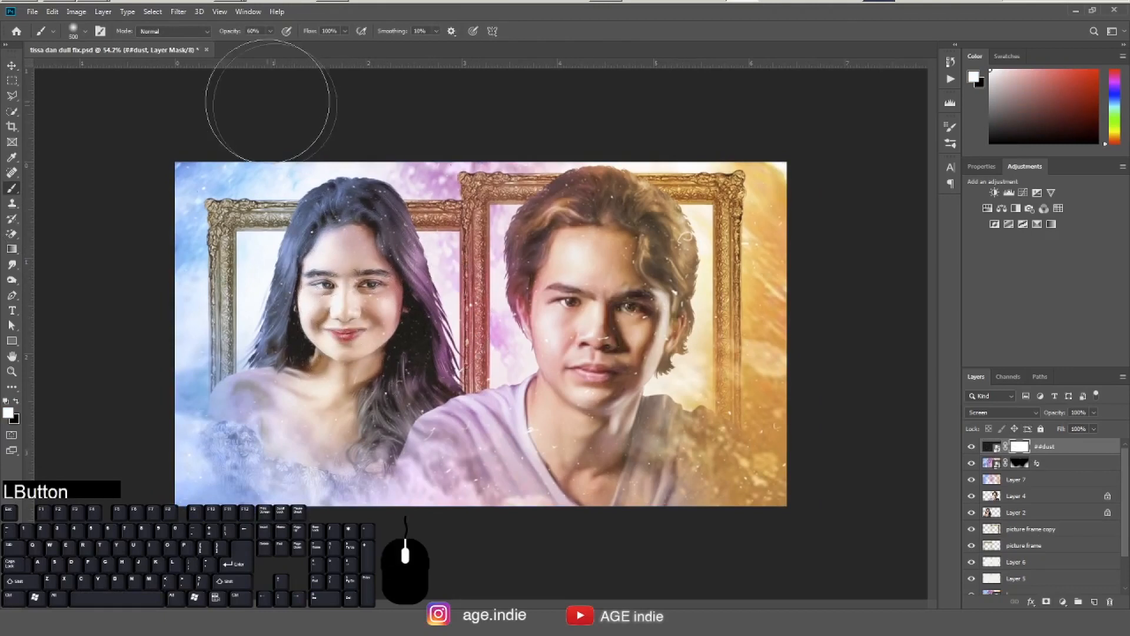
{"action": "left_click", "coordinate": [271, 32]}
{"action": "left_click_drag", "start_coordinate": [270, 46], "coordinate": [318, 76]}
{"action": "left_click_drag", "start_coordinate": [345, 314], "coordinate": [361, 371]}
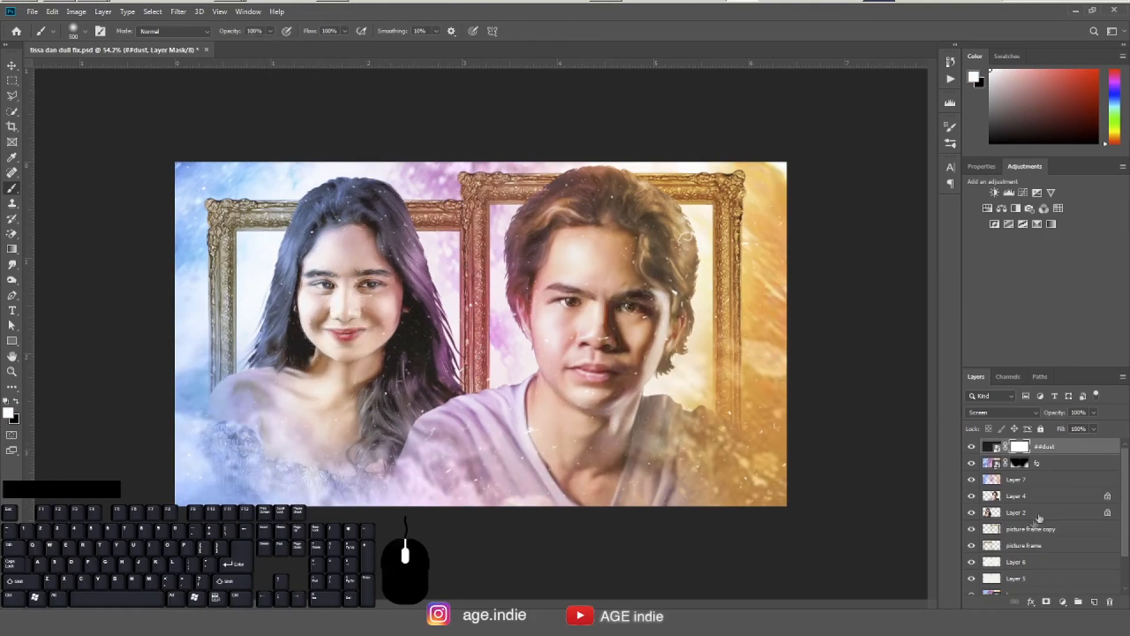
Paint black on the ##dust layer mask to hide the specks over both faces, undoing the last stroke.
{"action": "key", "text": "x"}
{"action": "left_click_drag", "start_coordinate": [601, 298], "coordinate": [564, 381]}
{"action": "left_click_drag", "start_coordinate": [356, 306], "coordinate": [357, 412]}
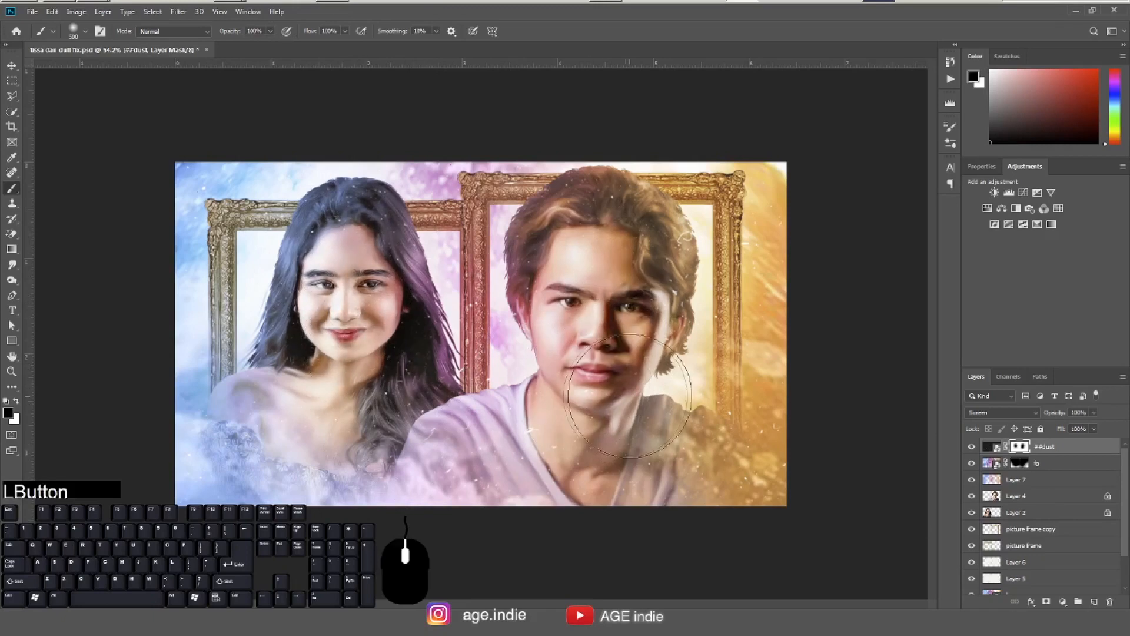
{"action": "mouse_move", "coordinate": [613, 420]}
{"action": "left_mouse_down"}
{"action": "mouse_move", "coordinate": [647, 416]}
{"action": "mouse_move", "coordinate": [645, 449]}
{"action": "mouse_move", "coordinate": [649, 283]}
{"action": "left_mouse_up"}
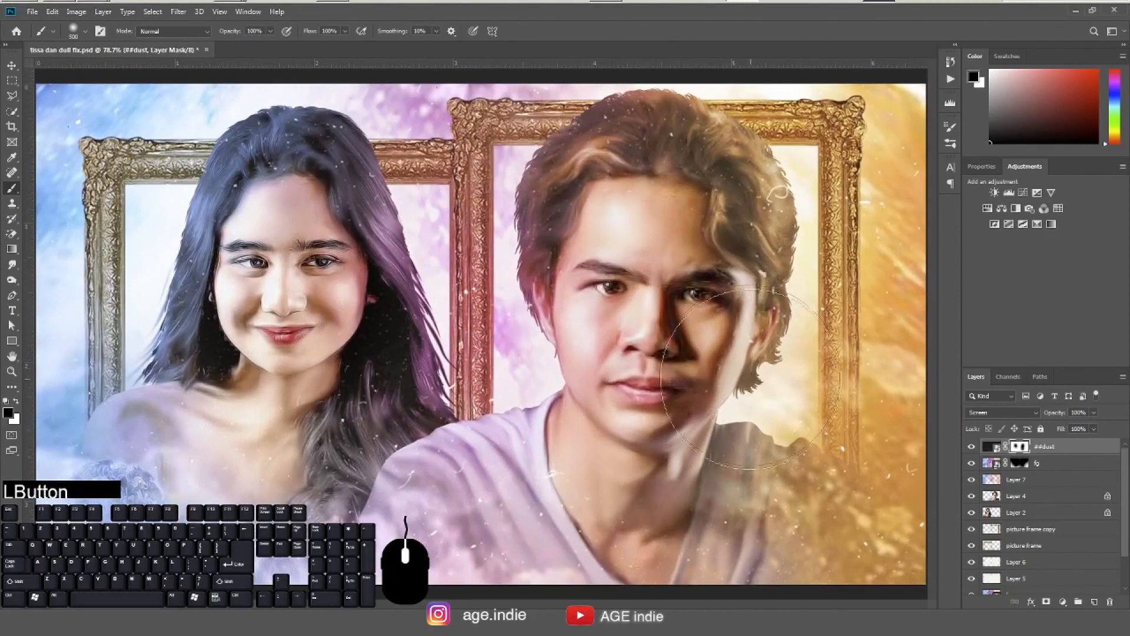
{"action": "key", "text": "ctrl+z"}
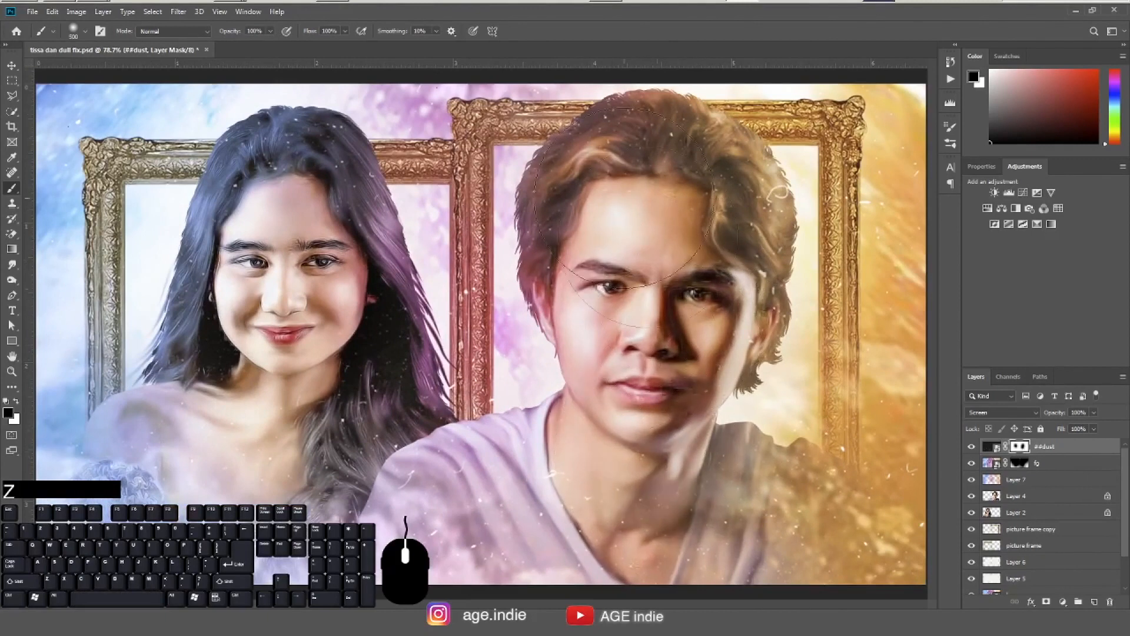
Fade the dust around the woman's chin and the man's neck with black dabs on the mask at 42% brush opacity.
{"action": "left_click", "coordinate": [271, 33]}
{"action": "left_click_drag", "start_coordinate": [270, 46], "coordinate": [239, 45]}
{"action": "left_click", "coordinate": [287, 368]}
{"action": "left_click", "coordinate": [656, 455]}
{"action": "left_click", "coordinate": [645, 463]}
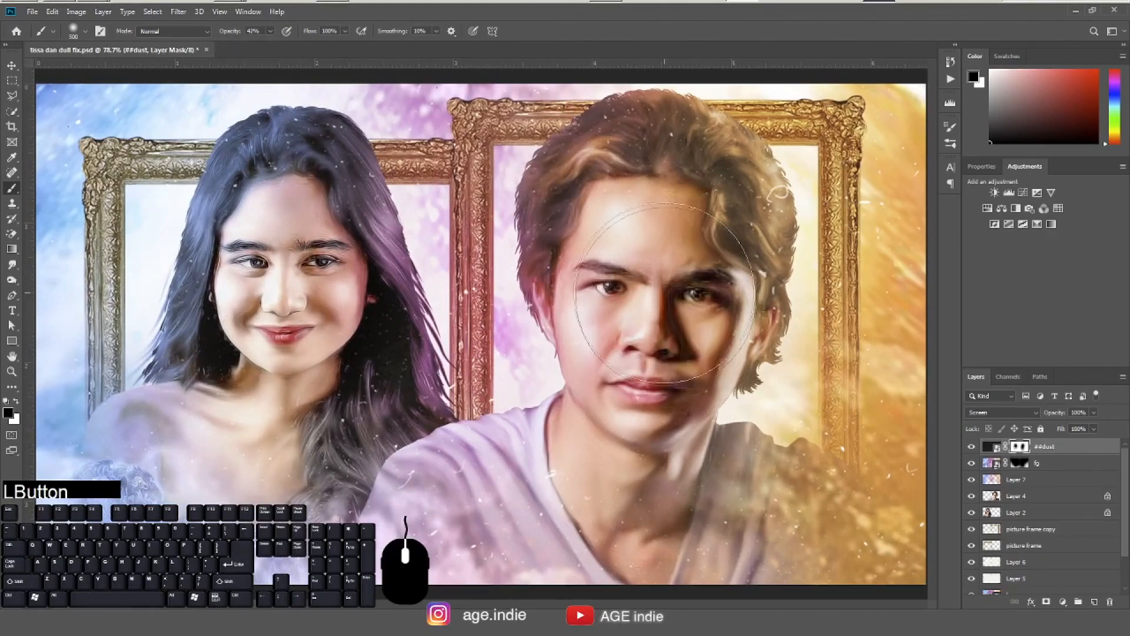
{"action": "left_click", "coordinate": [641, 501]}
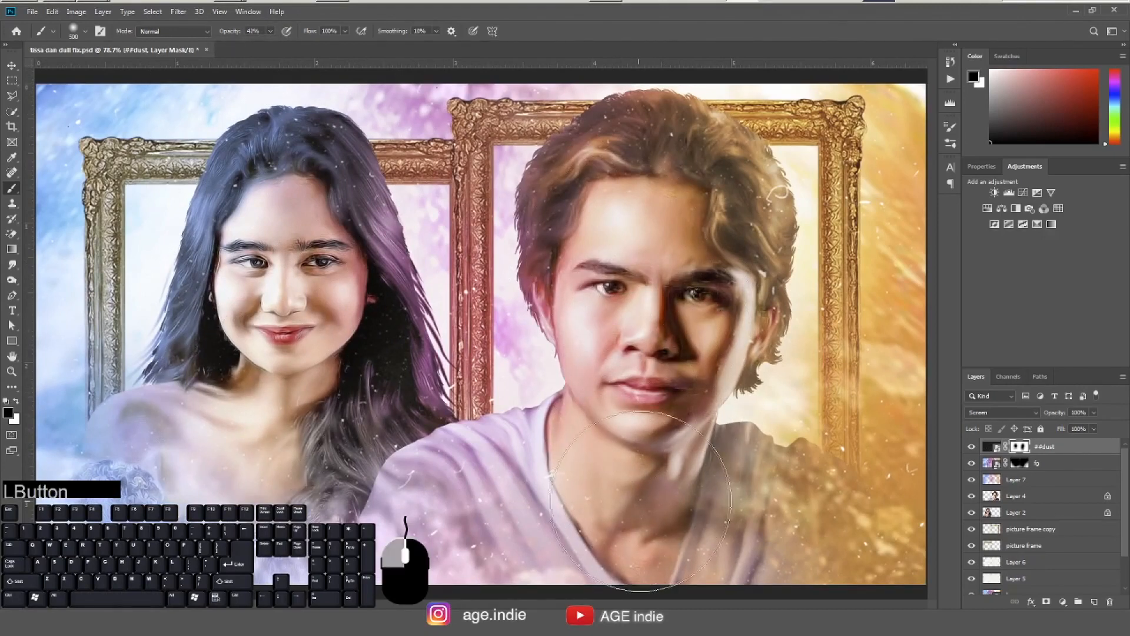
{"action": "left_click", "coordinate": [581, 489]}
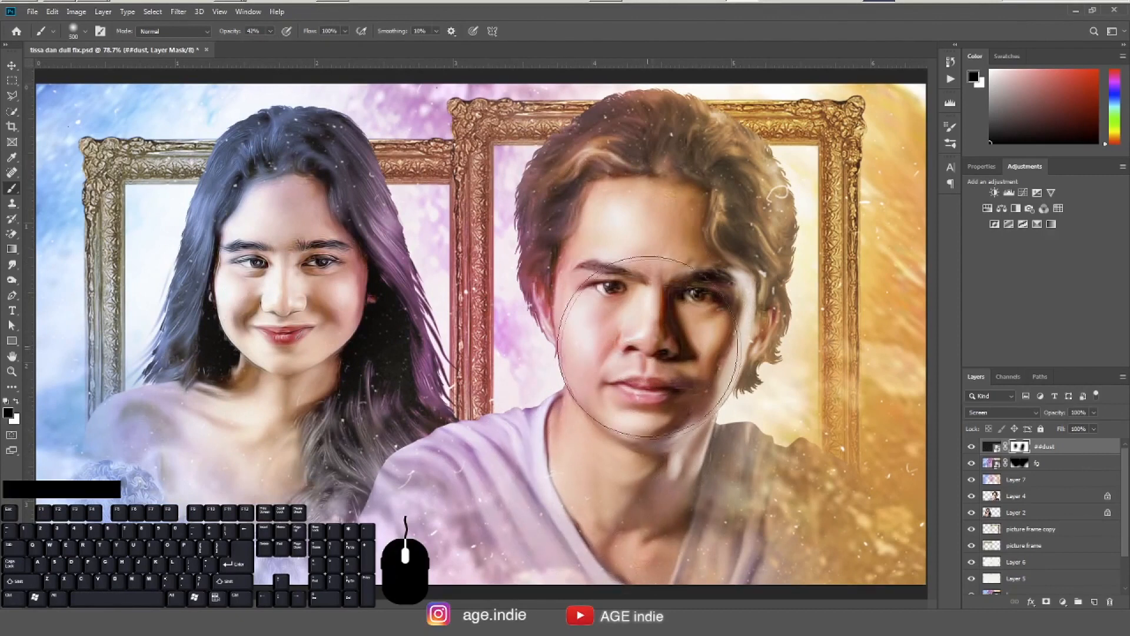
Switch to the Move tool and save the document with the masked dust layer.
{"action": "key", "text": "ctrl+space"}
{"action": "left_click_drag", "start_coordinate": [651, 350], "coordinate": [612, 353]}
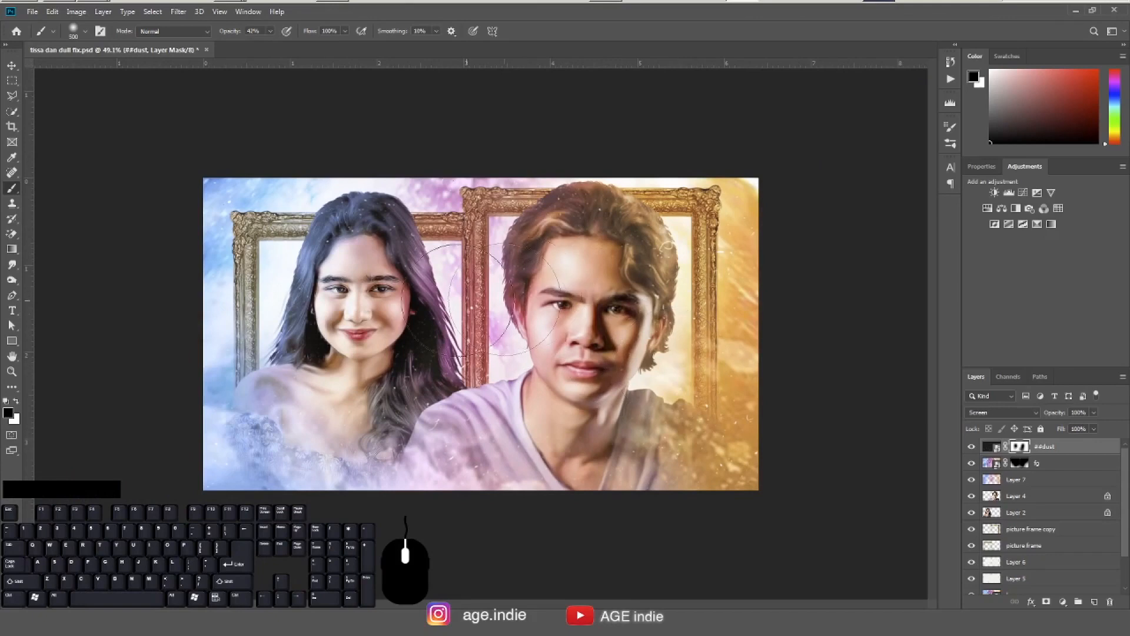
{"action": "left_click", "coordinate": [14, 72]}
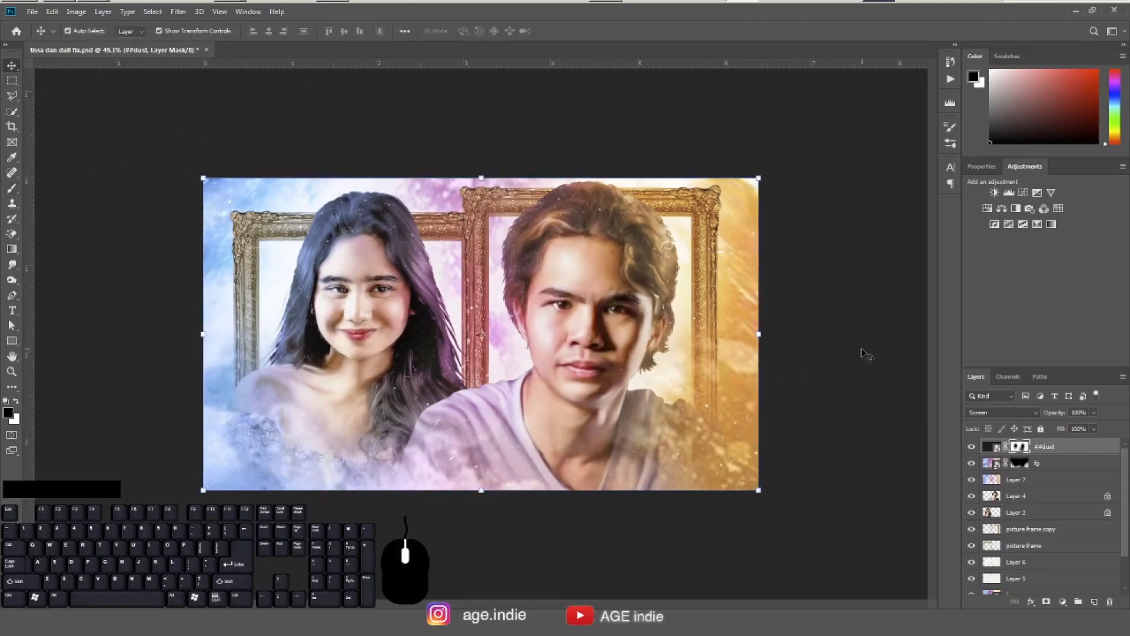
{"action": "mouse_move", "coordinate": [571, 464]}
{"action": "left_mouse_down"}
{"action": "mouse_move", "coordinate": [585, 464]}
{"action": "mouse_move", "coordinate": [571, 465]}
{"action": "left_mouse_up"}
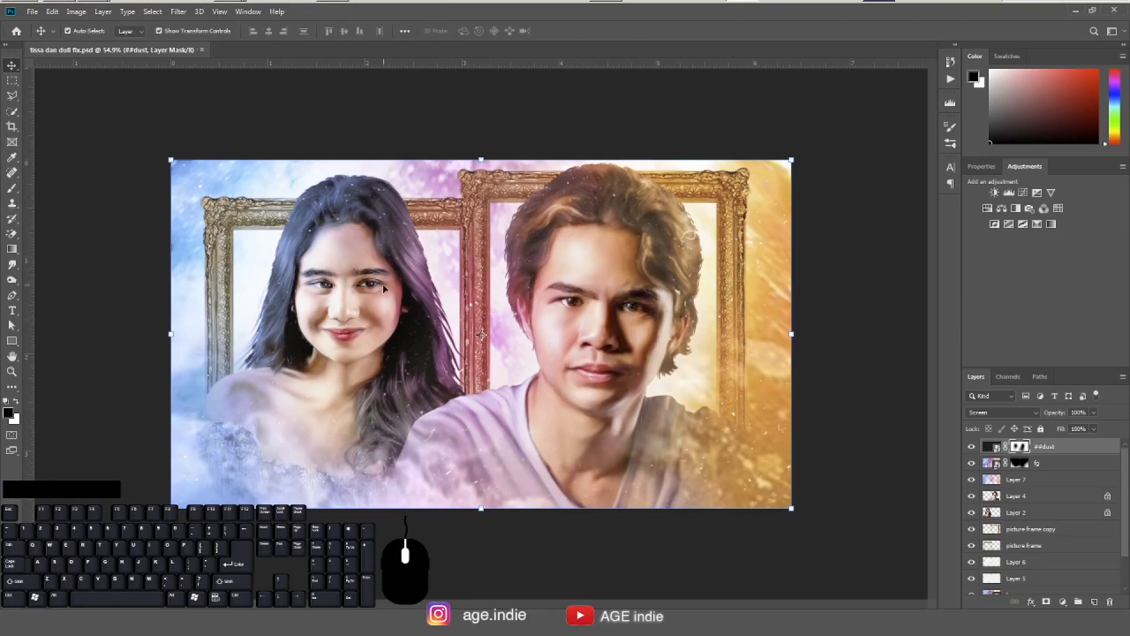
Apply HDR Toning to the document, accepting the flattening, with the saturation reduced to just a few percent above zero.
{"action": "left_click", "coordinate": [76, 12]}
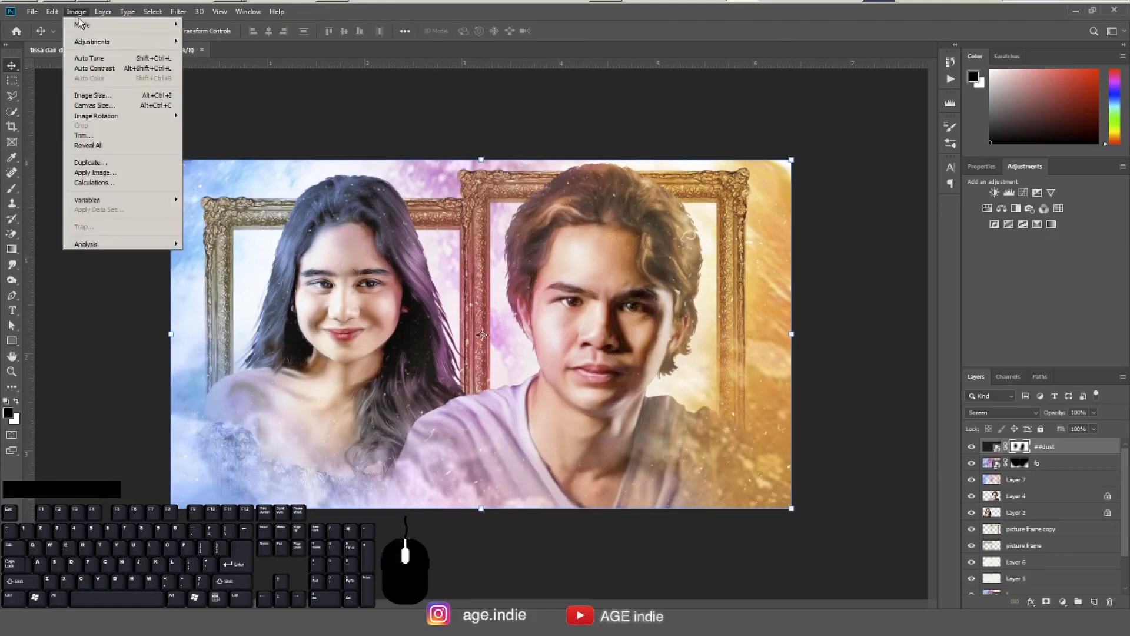
{"action": "left_click", "coordinate": [91, 41]}
{"action": "left_click", "coordinate": [254, 236]}
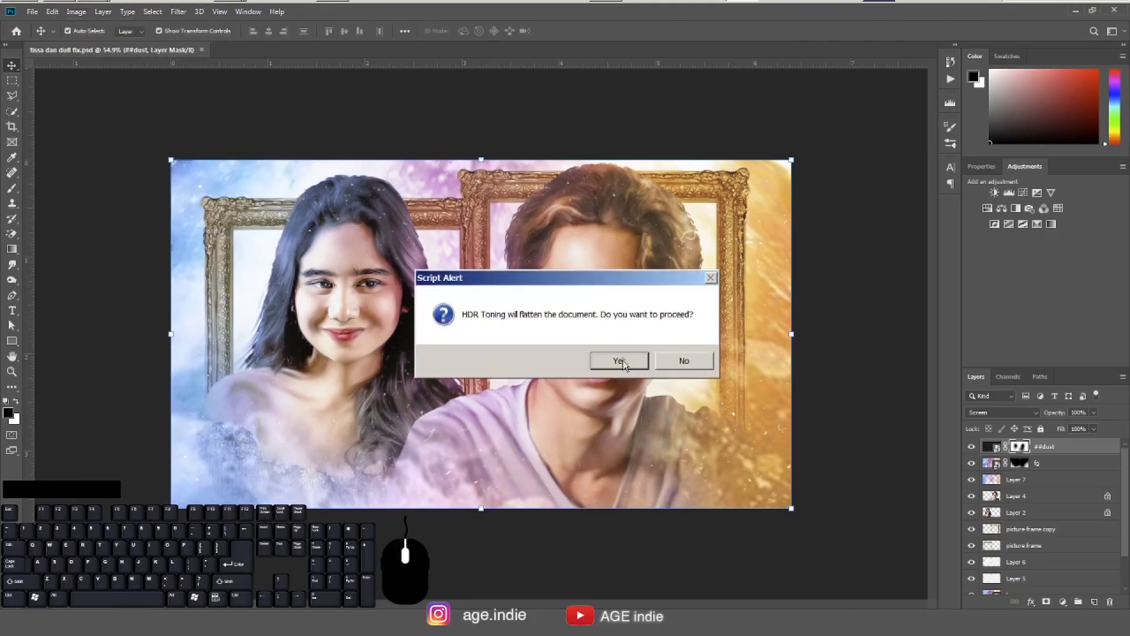
{"action": "left_click", "coordinate": [619, 362]}
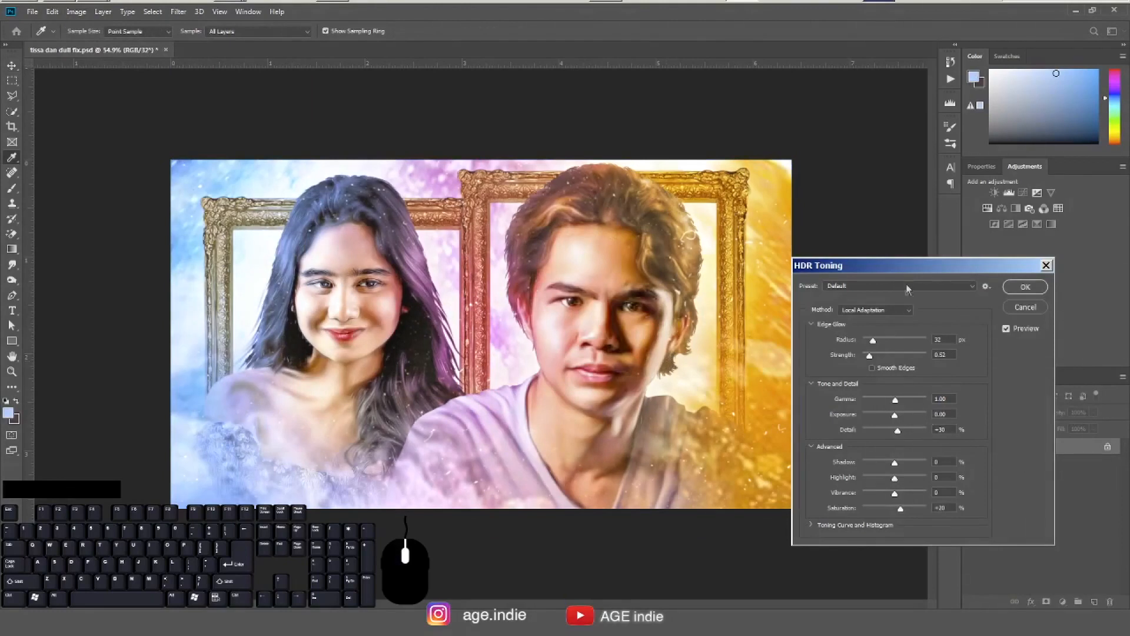
{"action": "left_click_drag", "start_coordinate": [905, 264], "coordinate": [843, 239]}
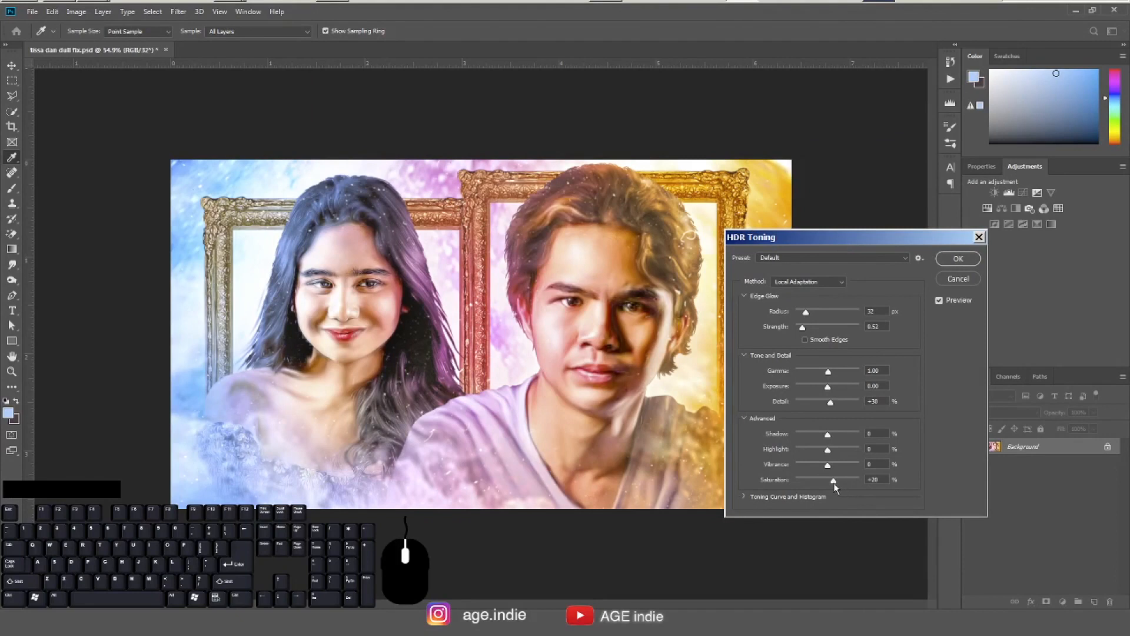
{"action": "left_click", "coordinate": [870, 480]}
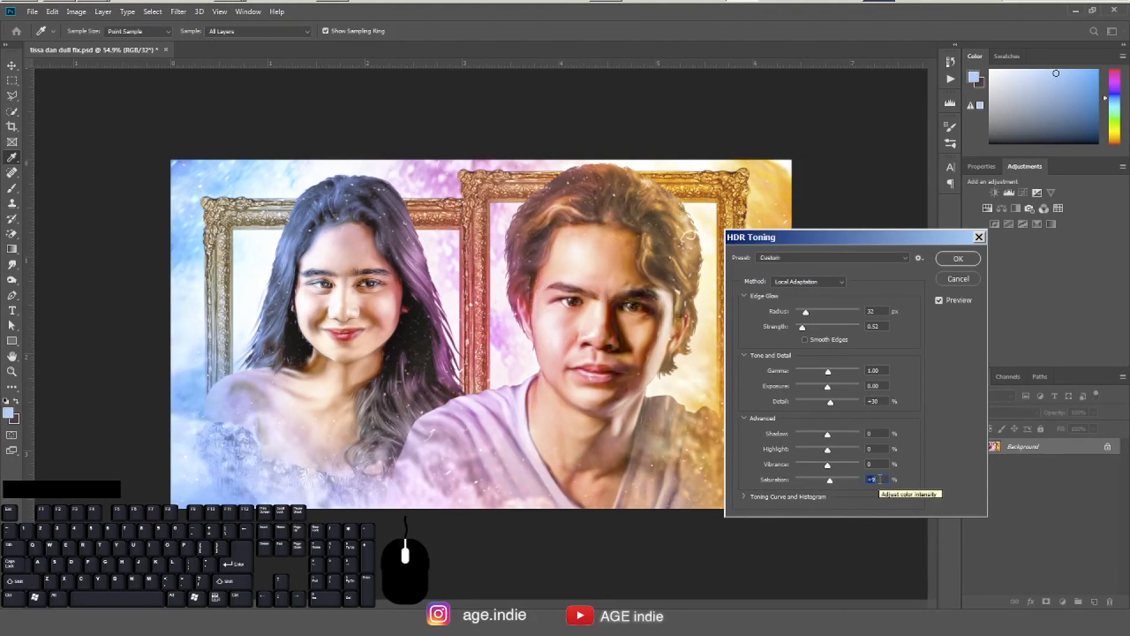
{"action": "scroll", "coordinate": [880, 479], "scroll_direction": "down", "scroll_amount": 3}
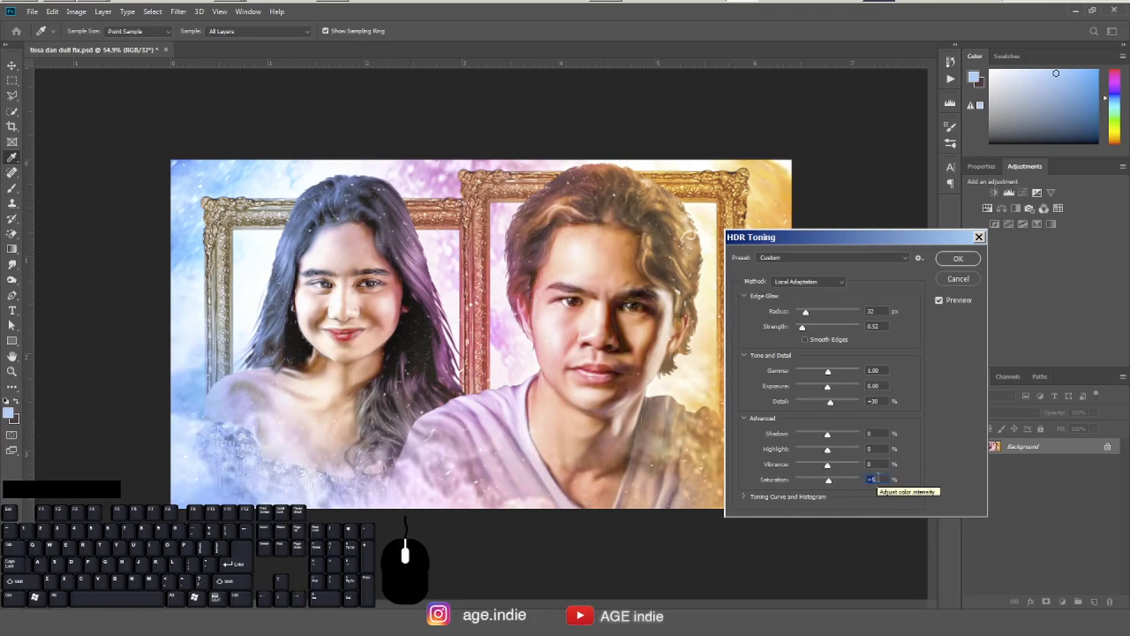
{"action": "left_click", "coordinate": [958, 259]}
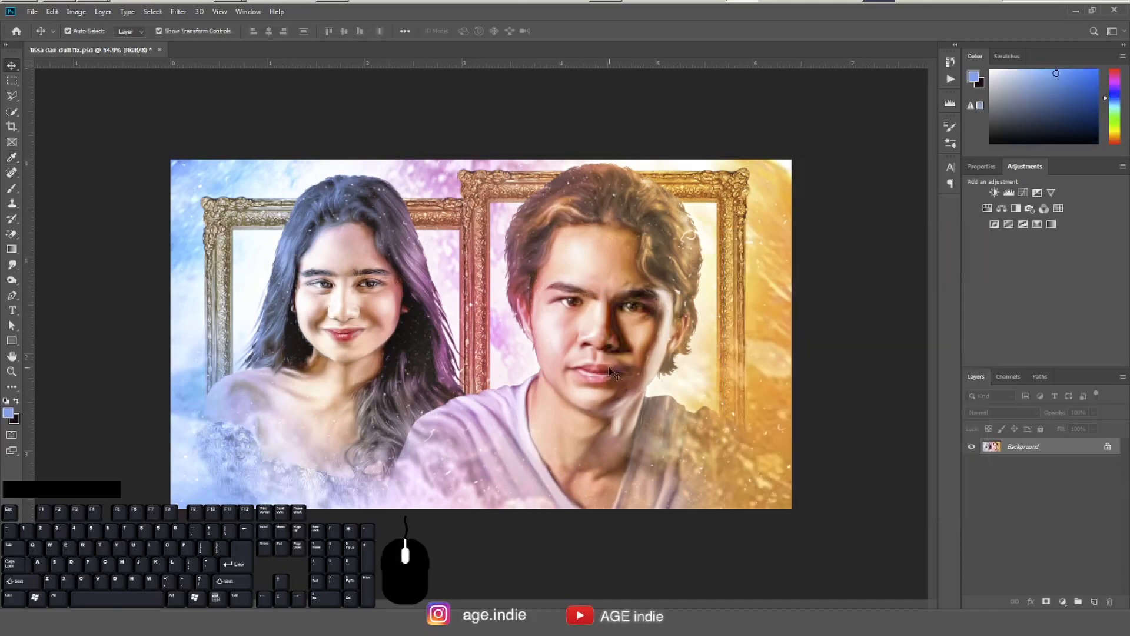
Apply the Camera Raw Filter to the flattened image with clarity +18 and contrast +8.
{"action": "key", "text": "ctrl+space"}
{"action": "left_click_drag", "start_coordinate": [505, 321], "coordinate": [533, 320]}
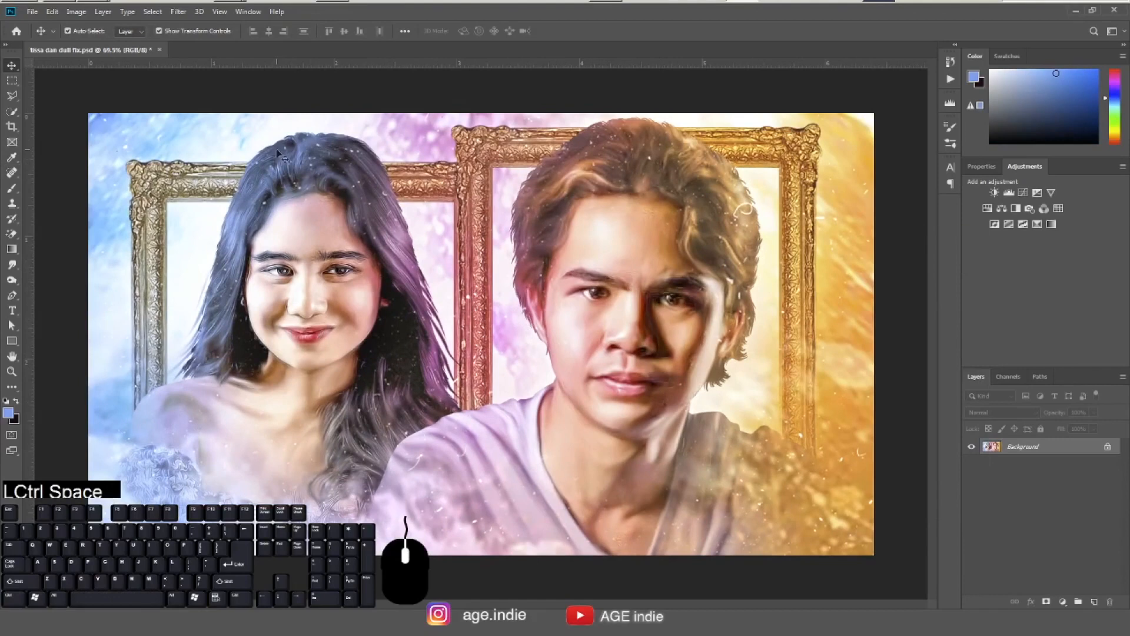
{"action": "left_click", "coordinate": [177, 12]}
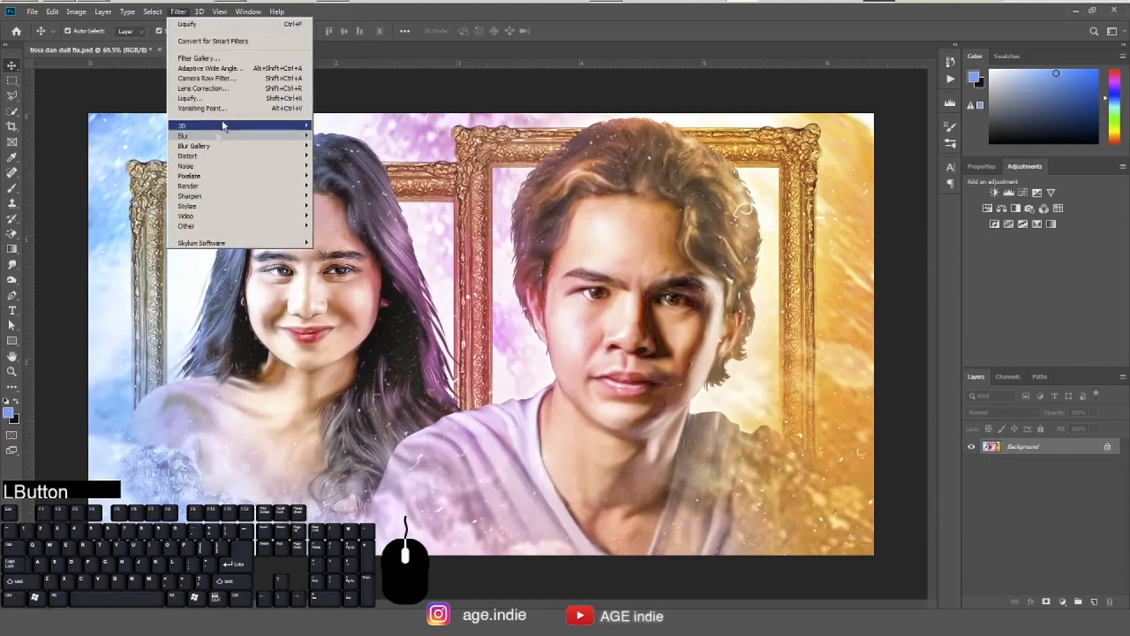
{"action": "left_click", "coordinate": [229, 80]}
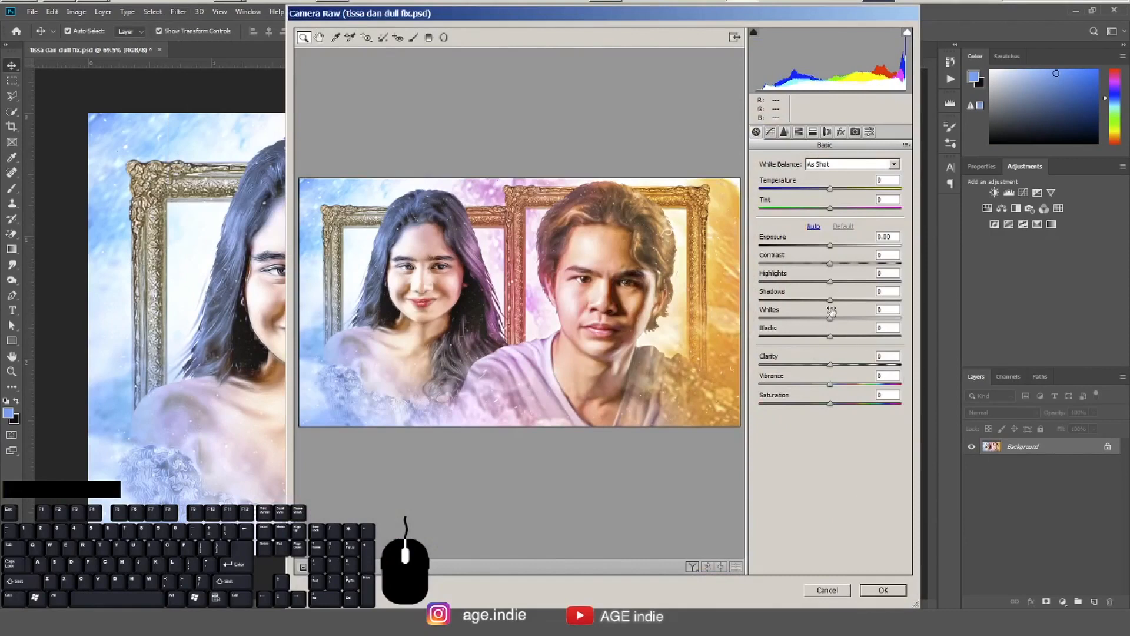
{"action": "left_click_drag", "start_coordinate": [830, 366], "coordinate": [843, 369]}
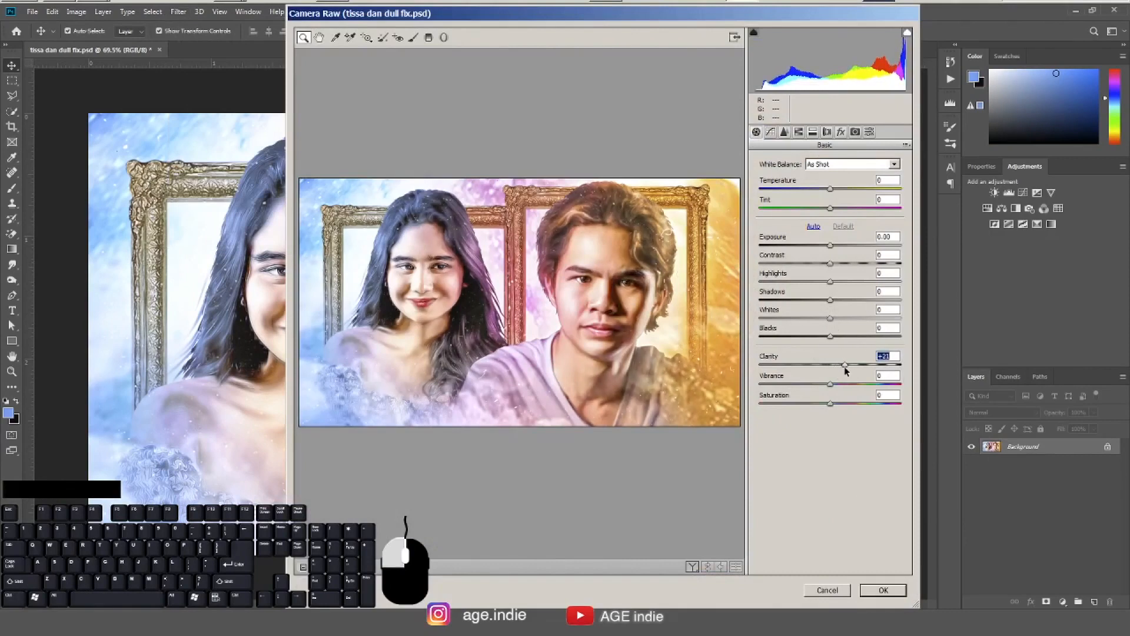
{"action": "left_click_drag", "start_coordinate": [844, 369], "coordinate": [844, 370]}
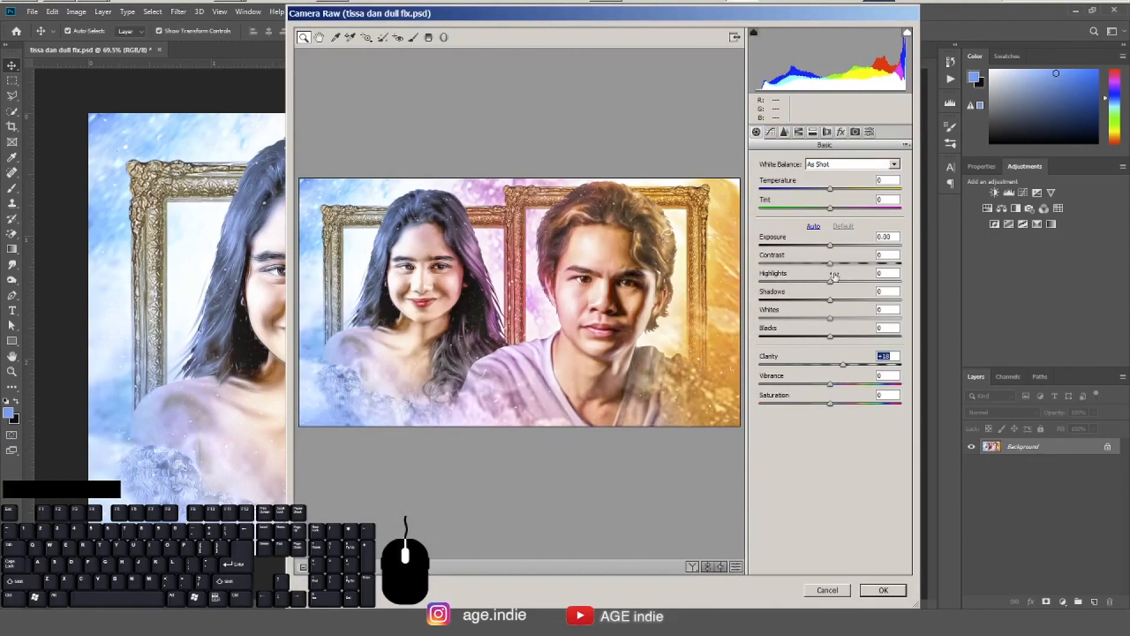
{"action": "left_click", "coordinate": [832, 268]}
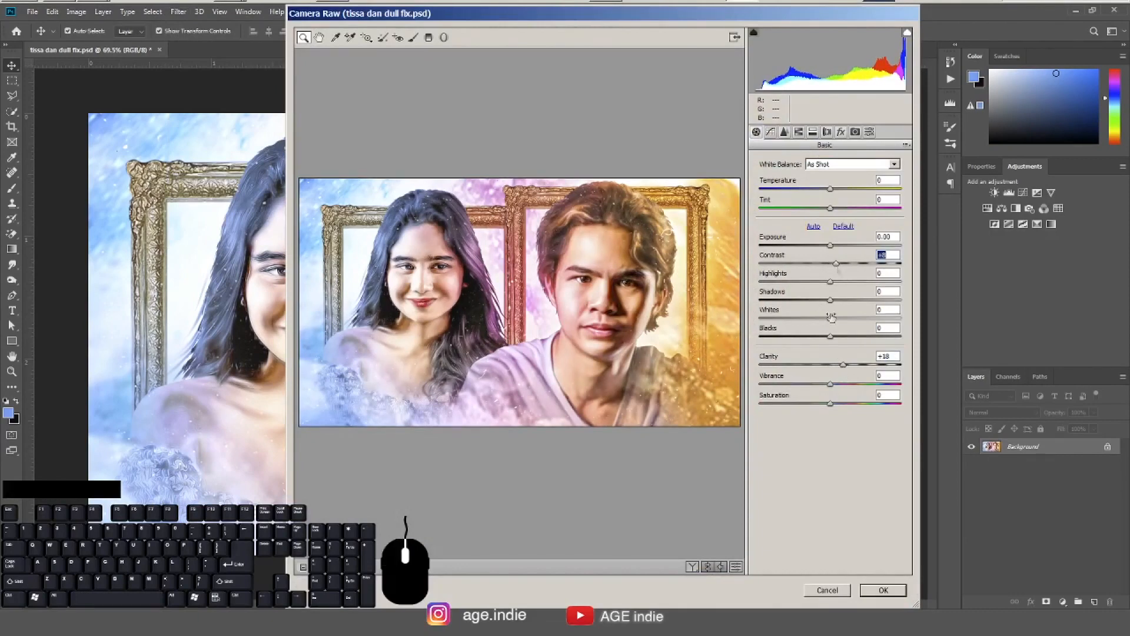
{"action": "left_click", "coordinate": [884, 590]}
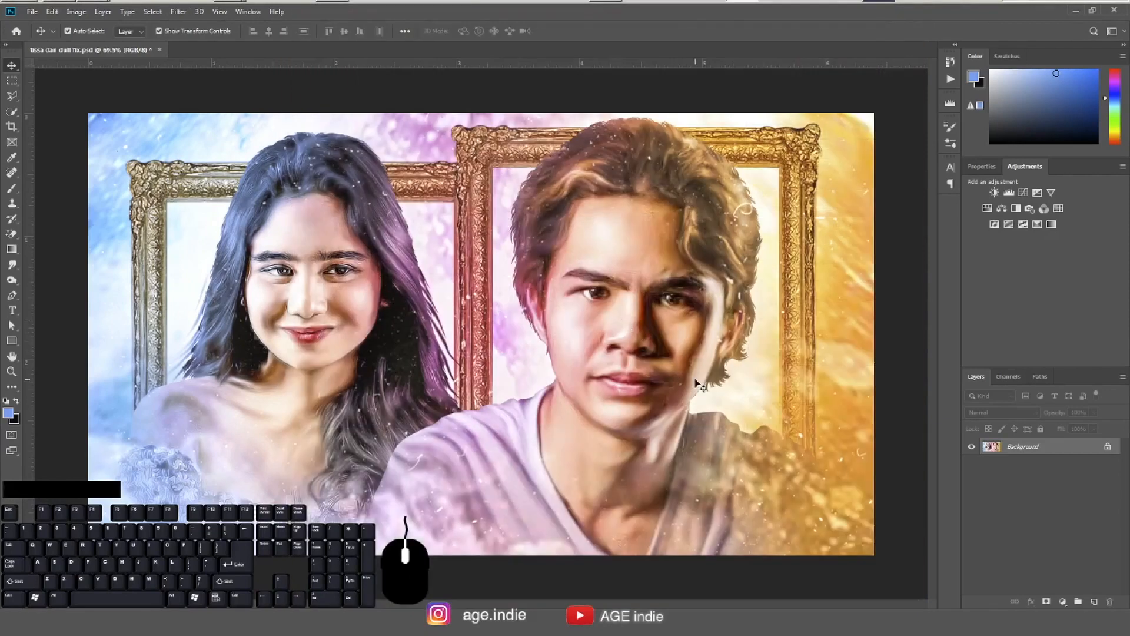
Add a Color Lookup adjustment layer above the background using the 2Strip.look 3D LUT.
{"action": "key", "text": "ctrl+space"}
{"action": "left_click_drag", "start_coordinate": [687, 379], "coordinate": [663, 380]}
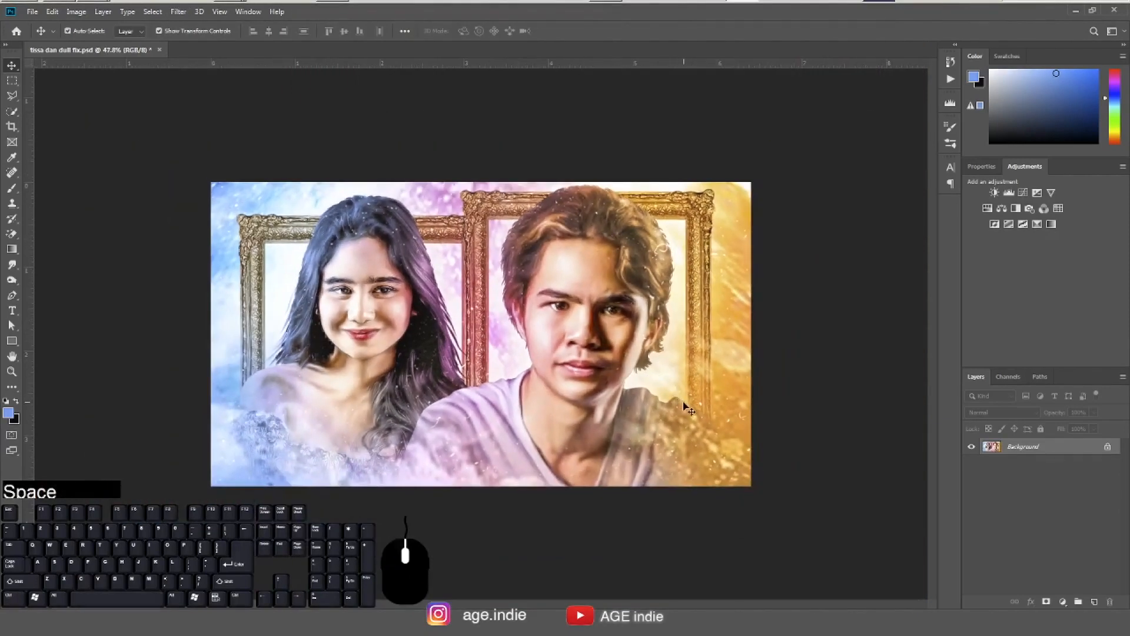
{"action": "left_click_drag", "start_coordinate": [597, 349], "coordinate": [623, 346]}
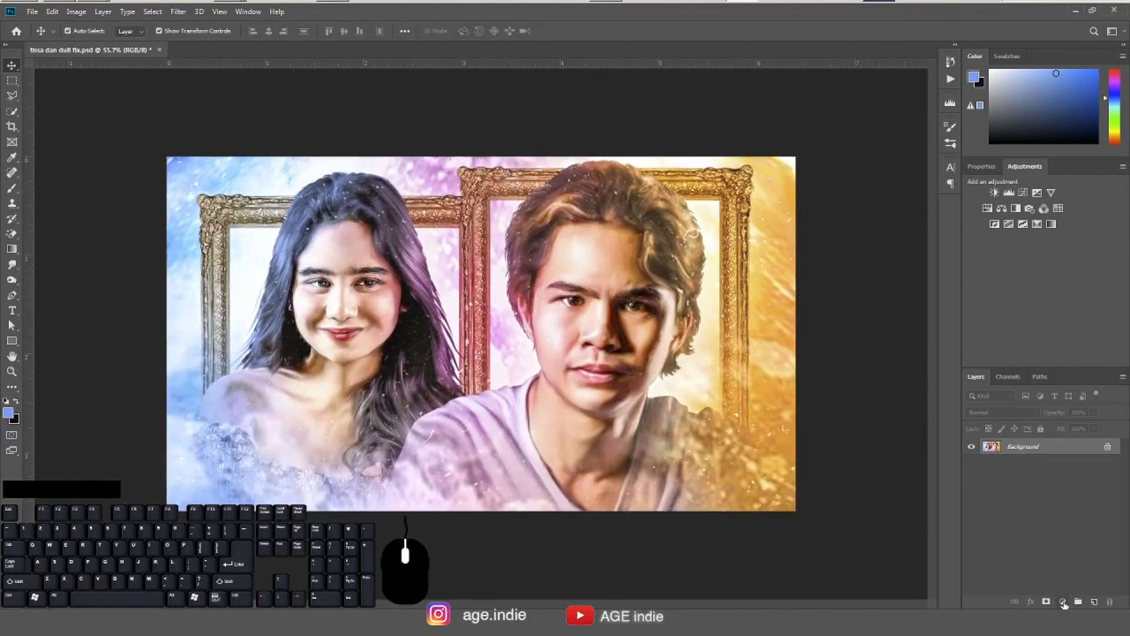
{"action": "left_click", "coordinate": [1063, 603]}
{"action": "left_click", "coordinate": [1090, 541]}
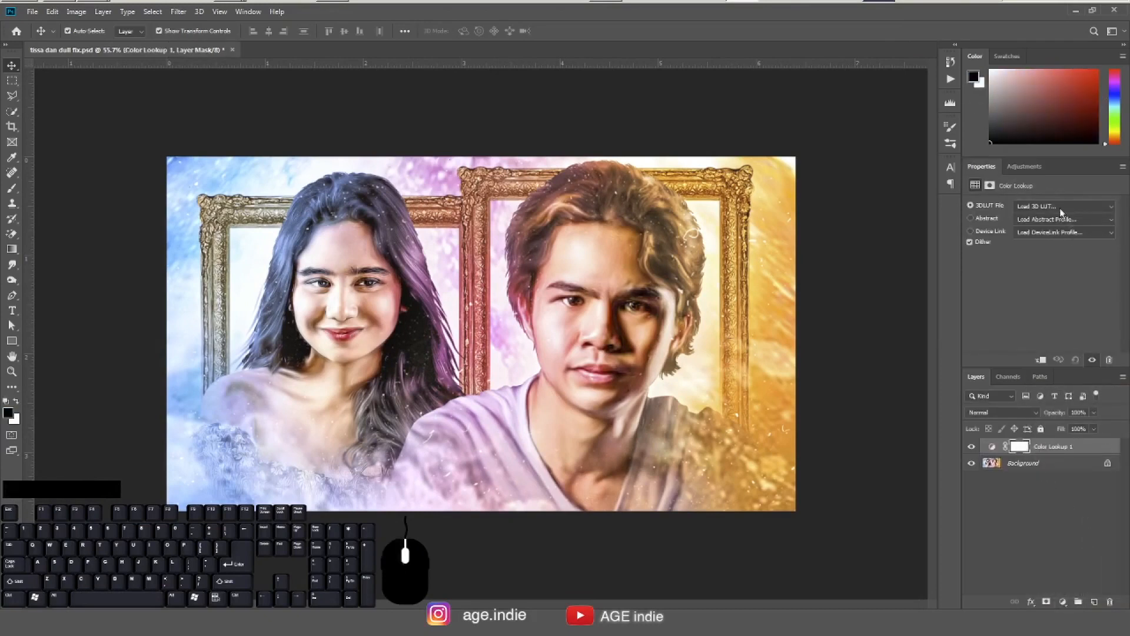
{"action": "left_click", "coordinate": [1059, 207]}
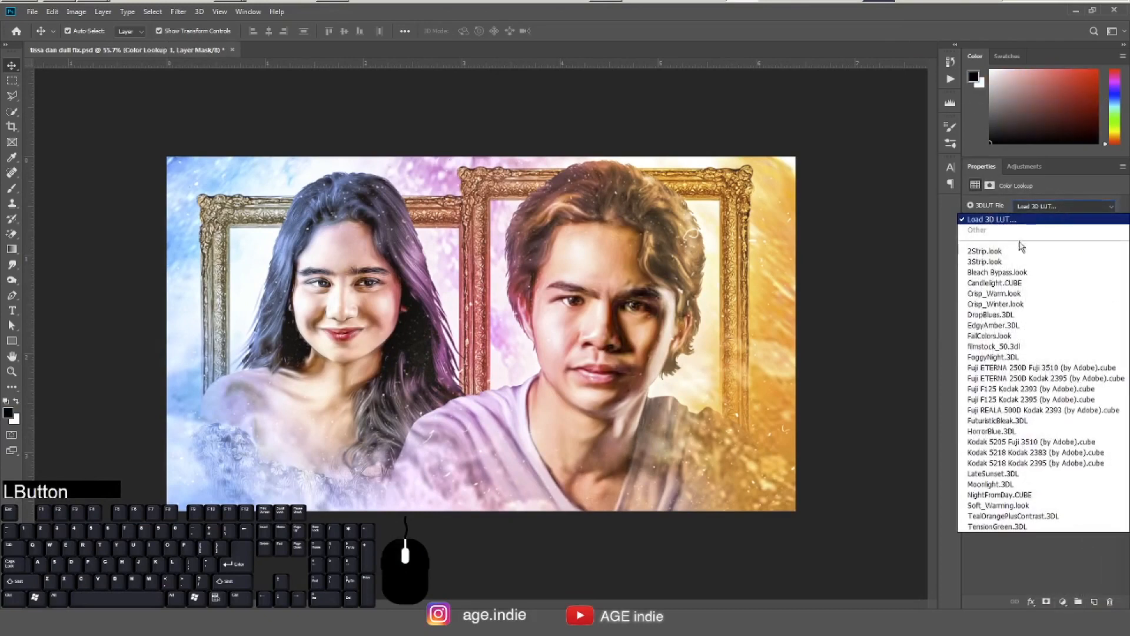
{"action": "left_click", "coordinate": [1019, 257]}
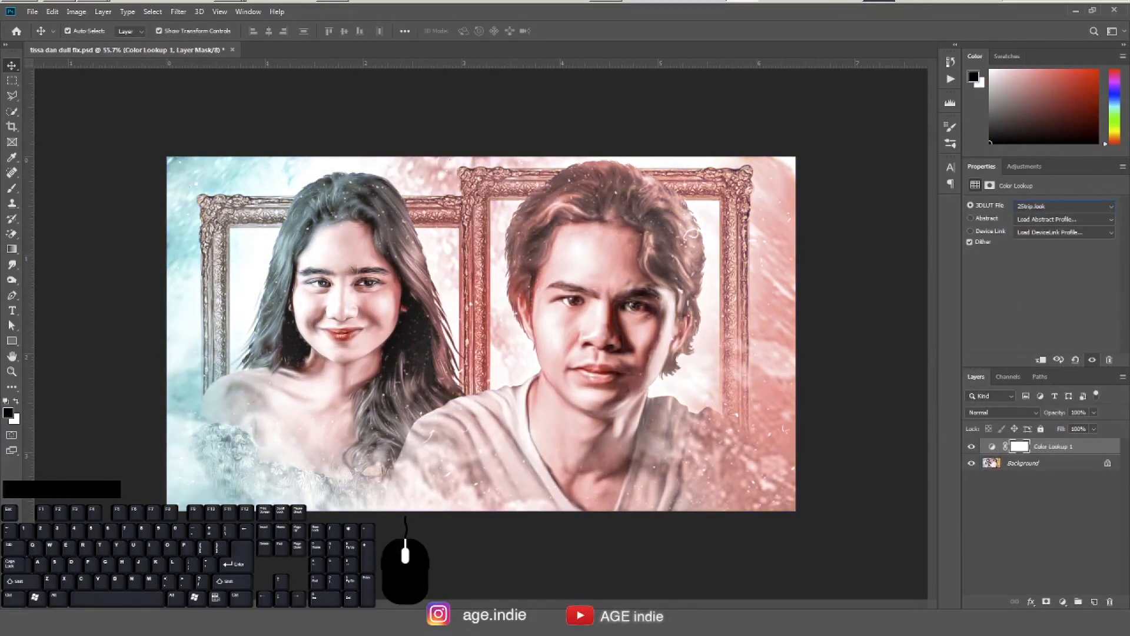
Lower the Color Lookup layer's opacity to about 30% and flatten the image.
{"action": "left_click", "coordinate": [992, 446]}
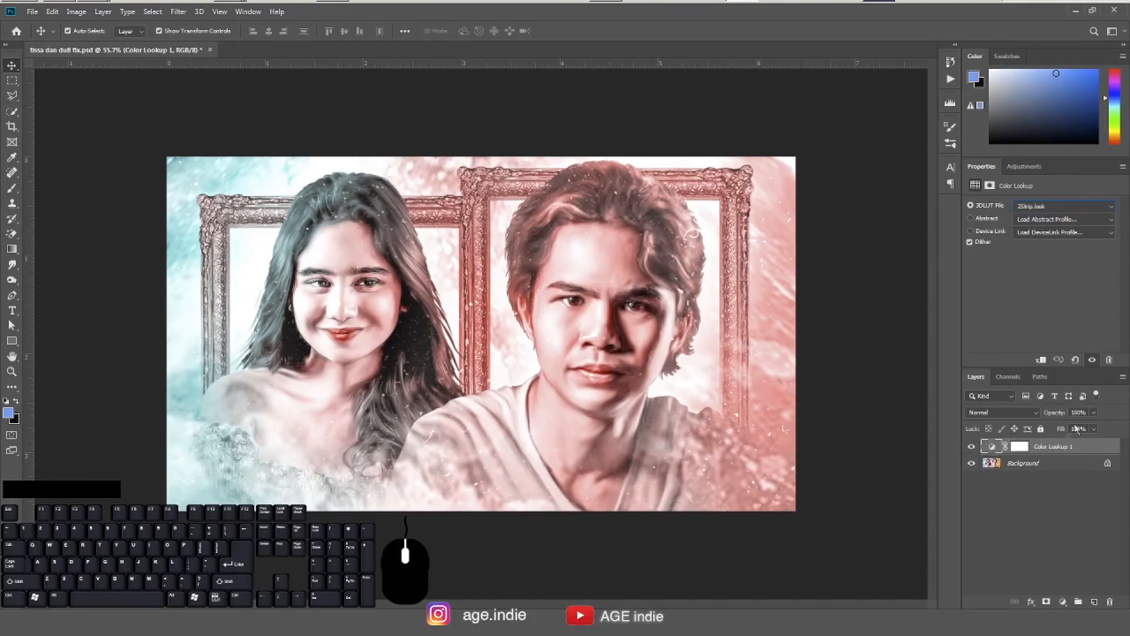
{"action": "left_click", "coordinate": [1094, 413]}
{"action": "left_click_drag", "start_coordinate": [1096, 429], "coordinate": [1072, 429]}
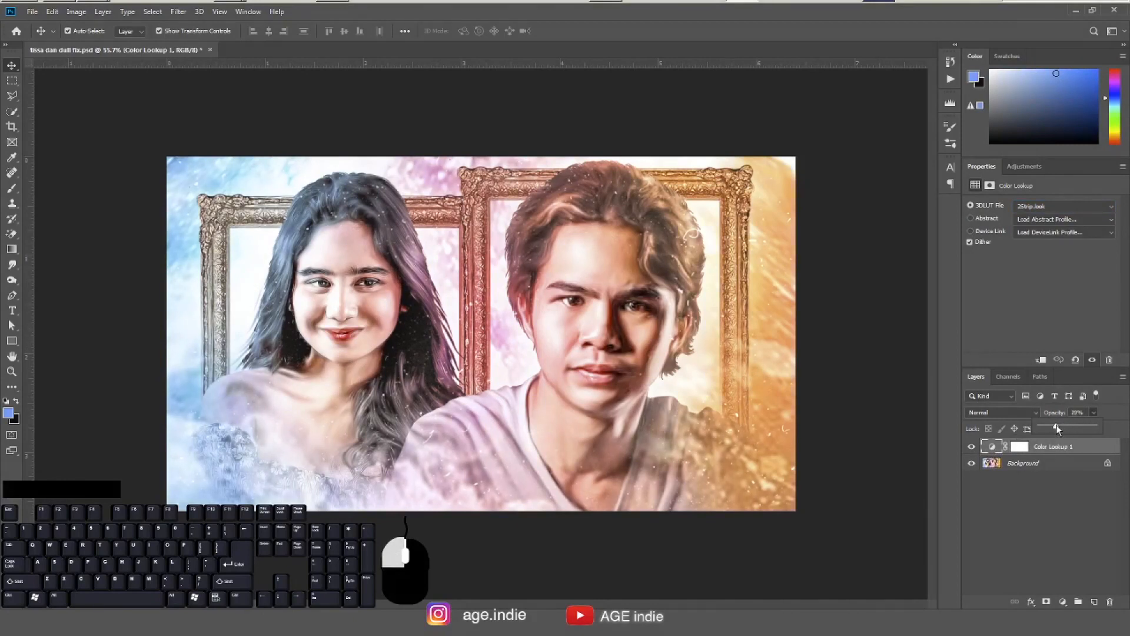
{"action": "left_click_drag", "start_coordinate": [1062, 430], "coordinate": [1059, 430]}
{"action": "left_click_drag", "start_coordinate": [1061, 426], "coordinate": [1062, 429]}
{"action": "left_click", "coordinate": [1056, 512]}
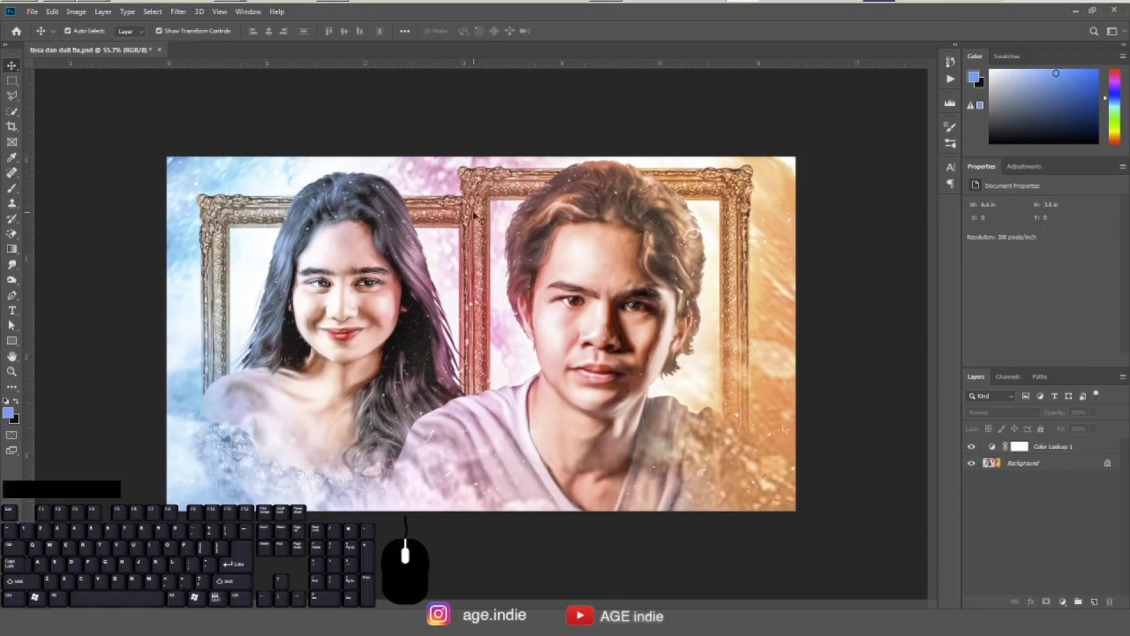
{"action": "left_click", "coordinate": [103, 11]}
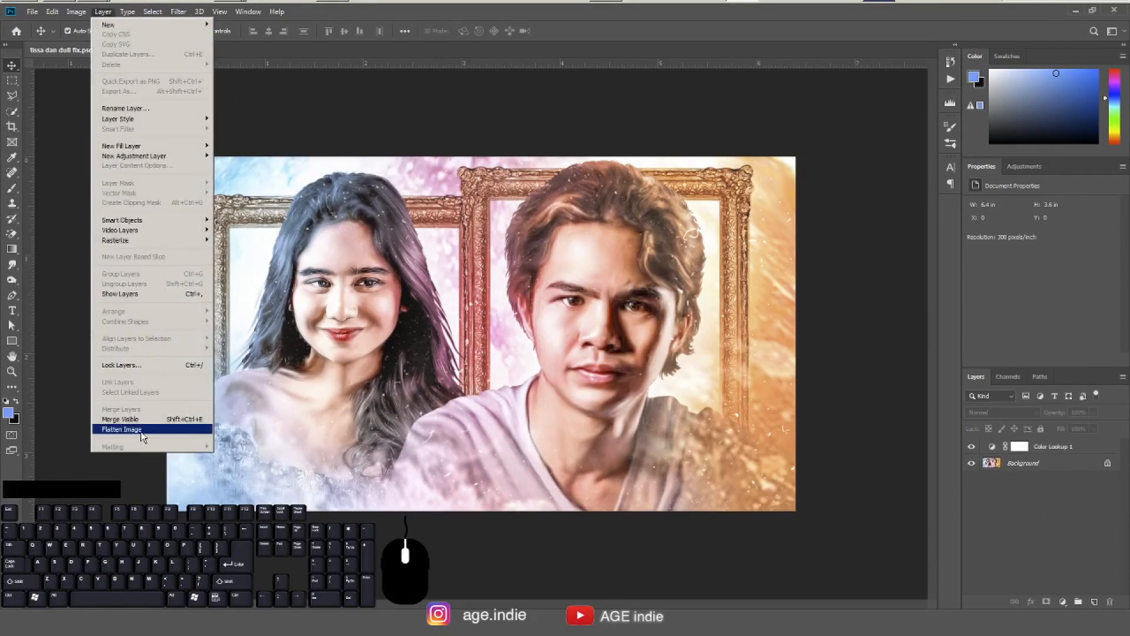
{"action": "left_click", "coordinate": [140, 430]}
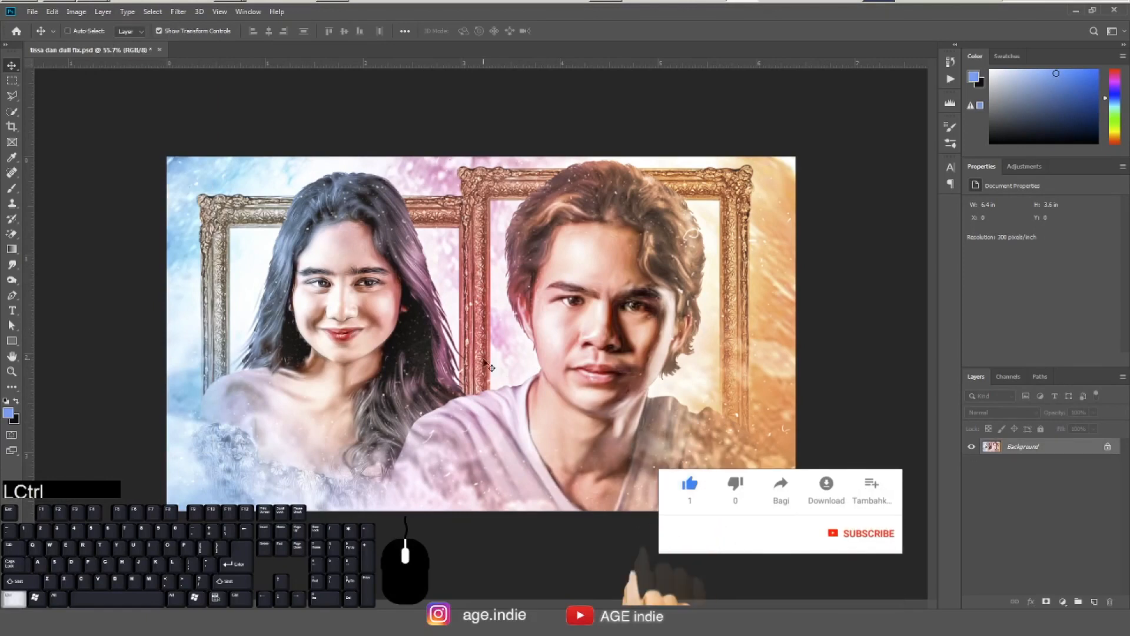
Examine both faces and the overall composition of the finished artwork, comparing it with the original reference photos.
{"action": "left_click", "coordinate": [467, 348], "text": "ctrl"}
{"action": "left_click_drag", "start_coordinate": [467, 348], "coordinate": [494, 355]}
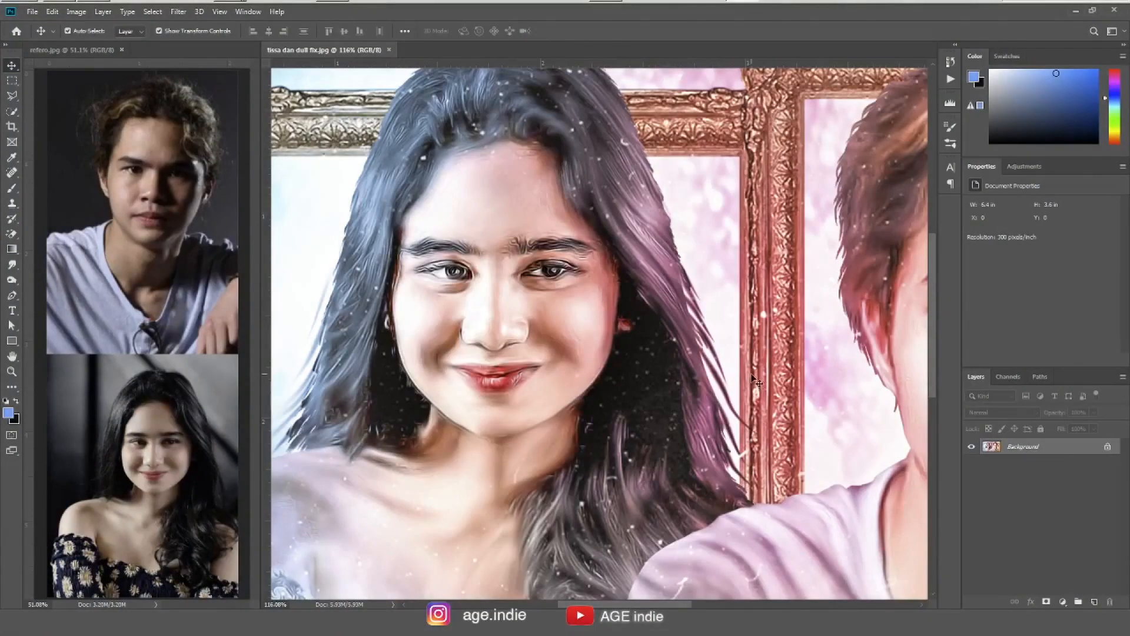
{"action": "left_click_drag", "start_coordinate": [754, 380], "coordinate": [436, 358]}
{"action": "scroll", "coordinate": [507, 412], "scroll_direction": "down", "scroll_amount": 4}
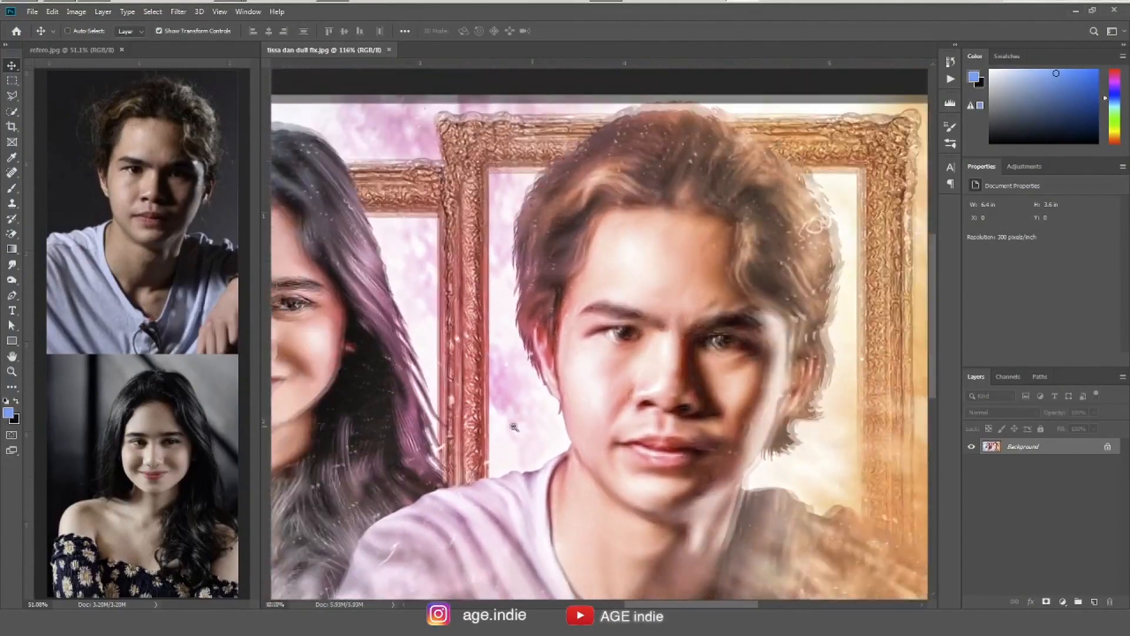
{"action": "scroll", "coordinate": [425, 468], "scroll_direction": "down", "scroll_amount": 3}
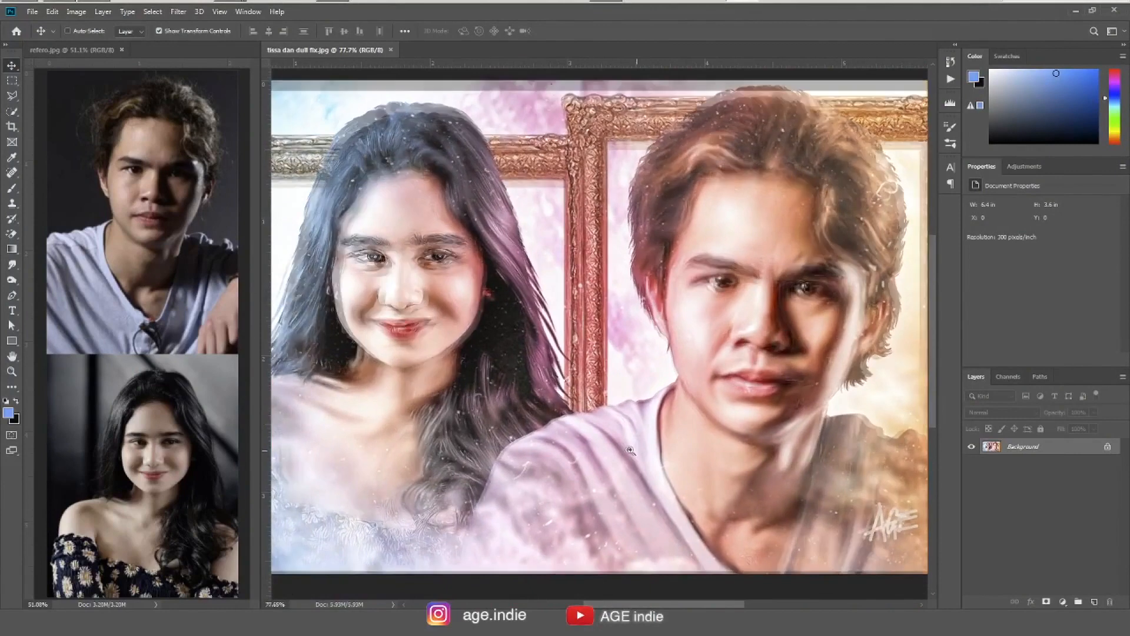
{"action": "scroll", "coordinate": [618, 451], "scroll_direction": "down", "scroll_amount": 1}
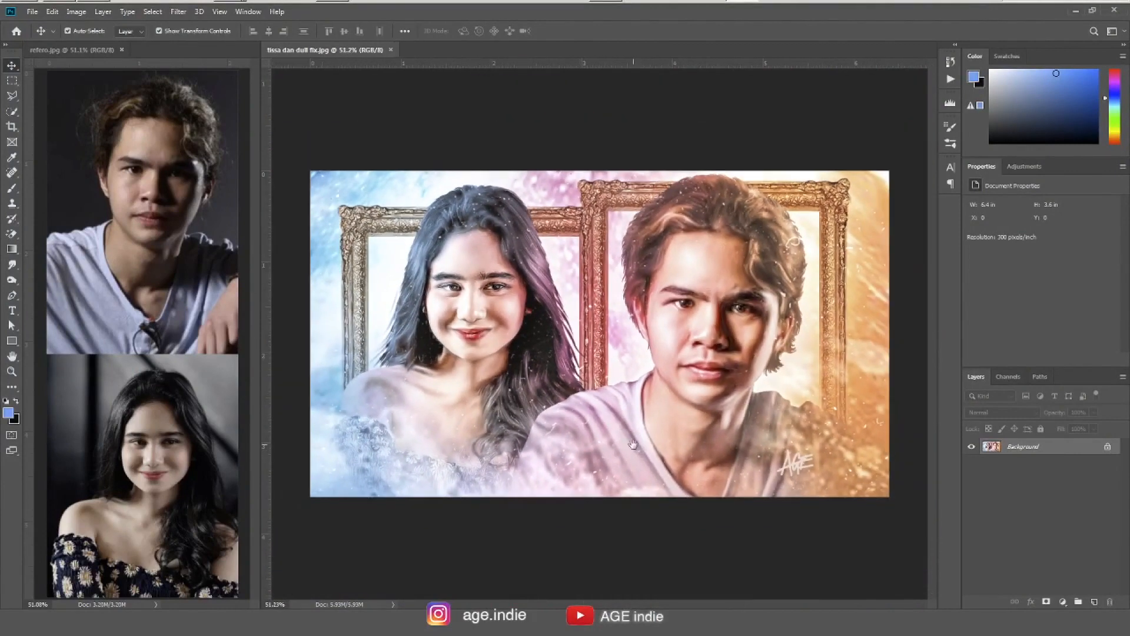
{"action": "scroll", "coordinate": [495, 428], "scroll_direction": "up", "scroll_amount": 2}
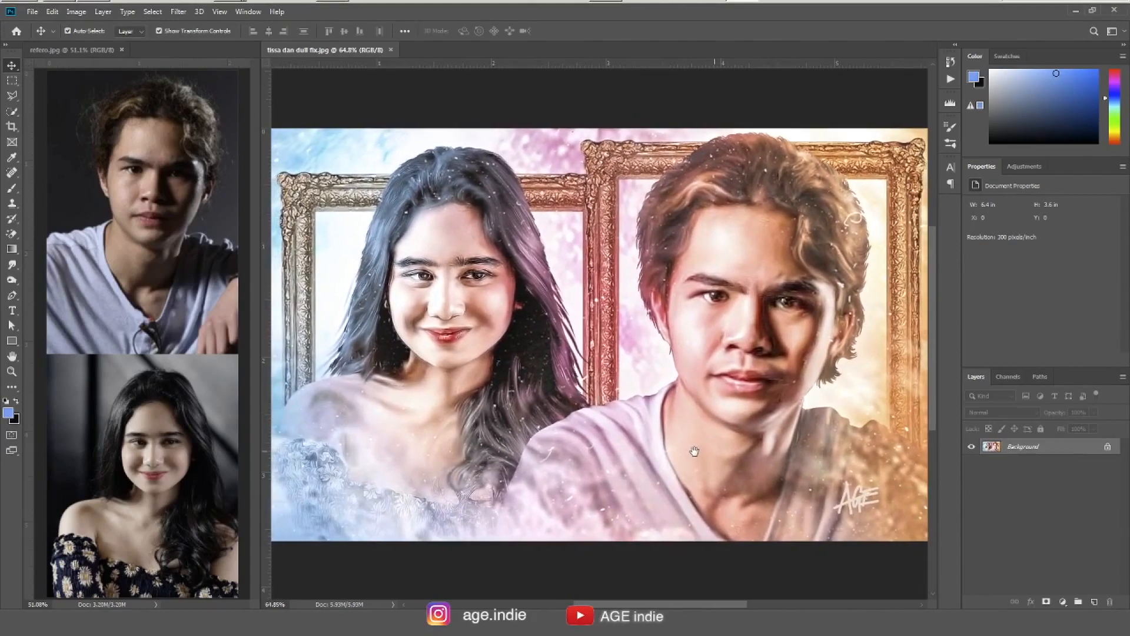
{"action": "scroll", "coordinate": [715, 471], "scroll_direction": "down", "scroll_amount": 1}
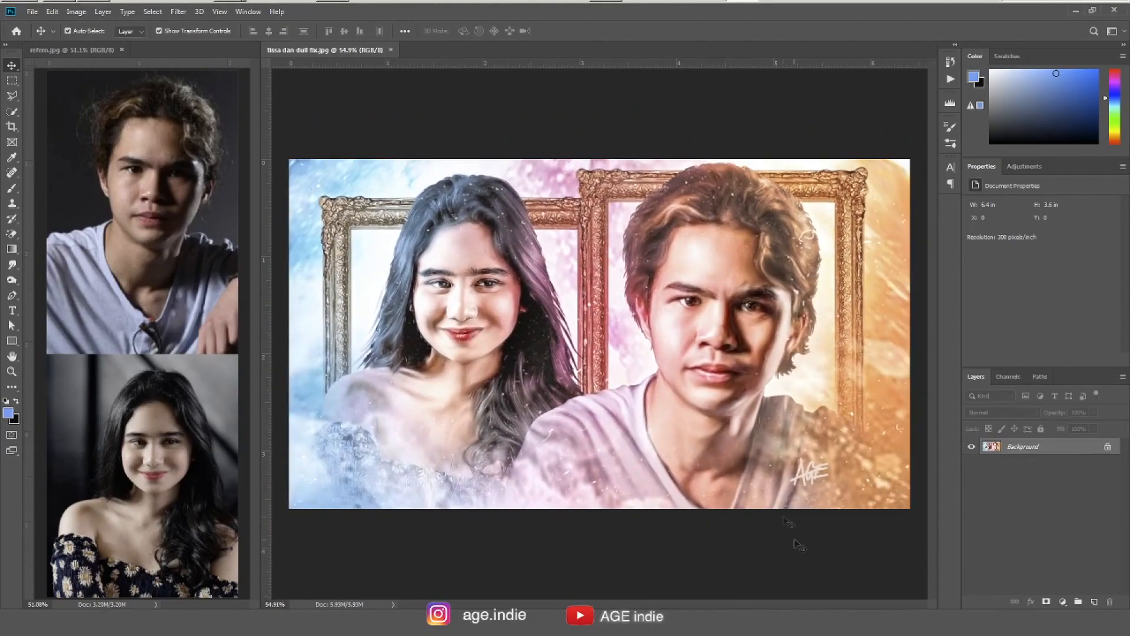
{"action": "scroll", "coordinate": [679, 466], "scroll_direction": "up", "scroll_amount": 3}
{"action": "scroll", "coordinate": [700, 440], "scroll_direction": "down", "scroll_amount": 2}
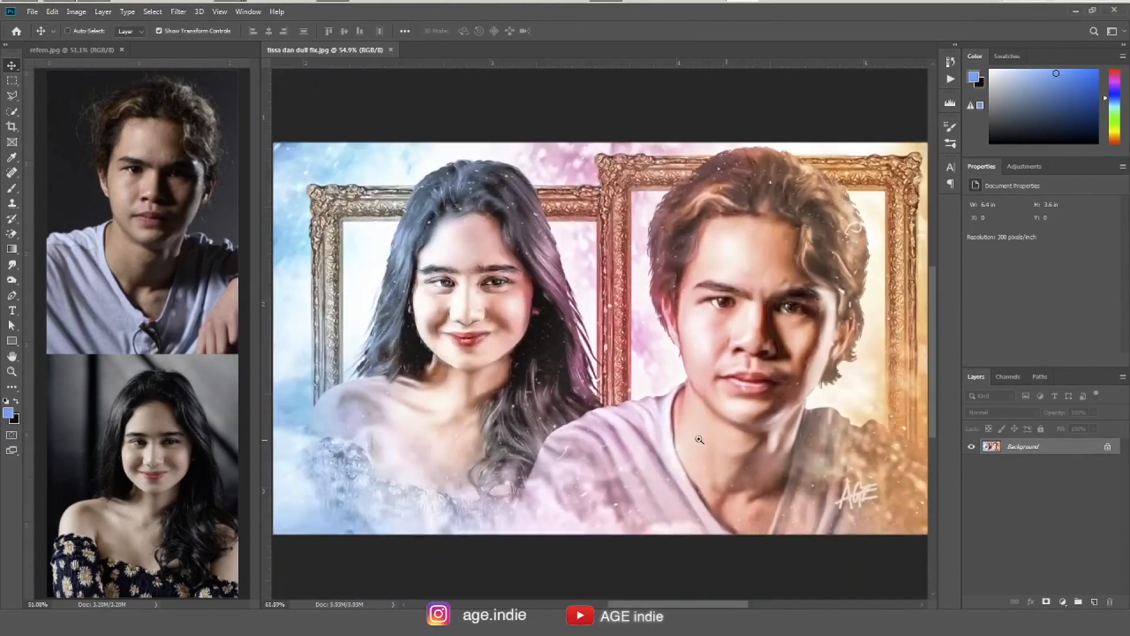